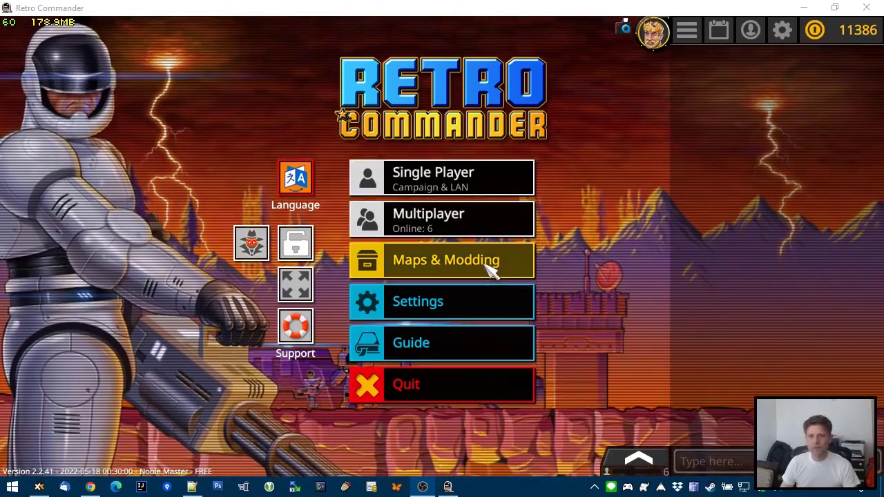
Step: Open the modding editor from the maps and modding area and start a new map bundle
click(451, 262)
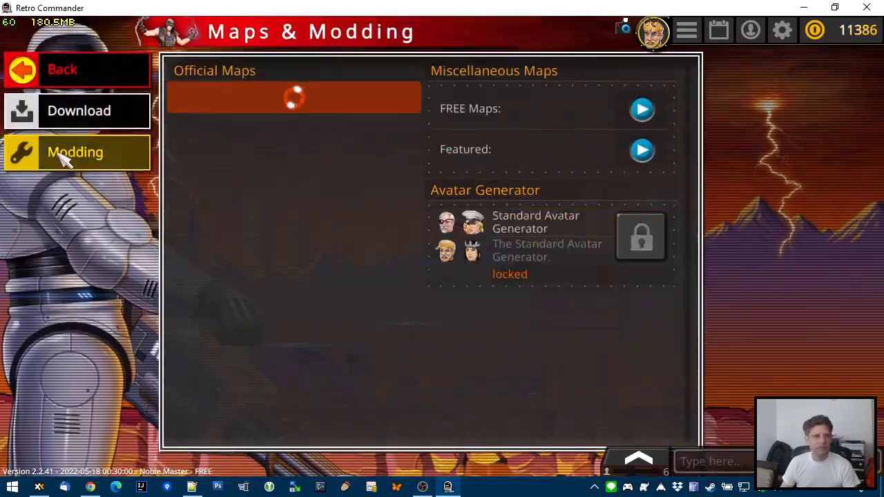
click(77, 155)
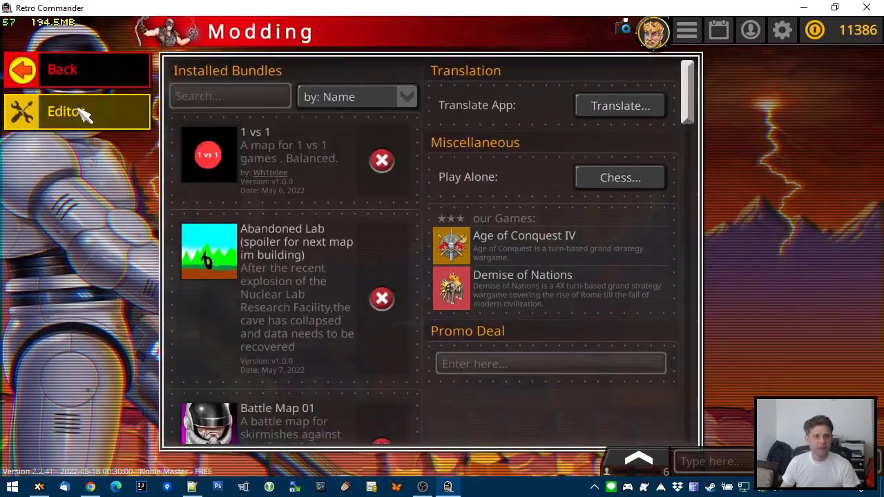
click(84, 114)
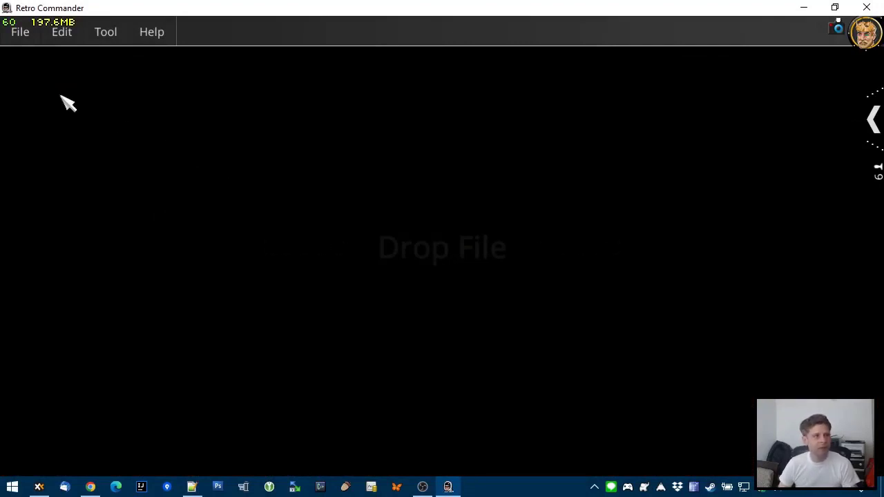
click(24, 32)
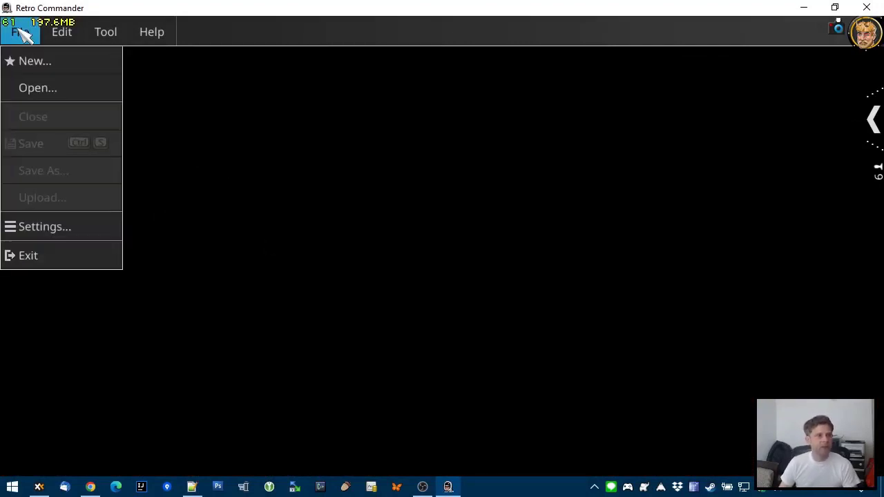
click(54, 62)
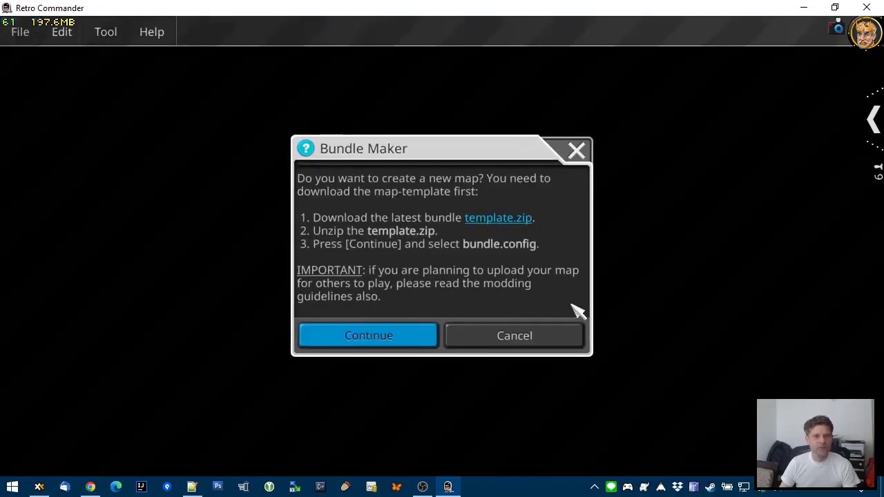
Step: Download the Template (2022-05-18).ZIP from the linked Retro Commander modding page and close that page
click(487, 220)
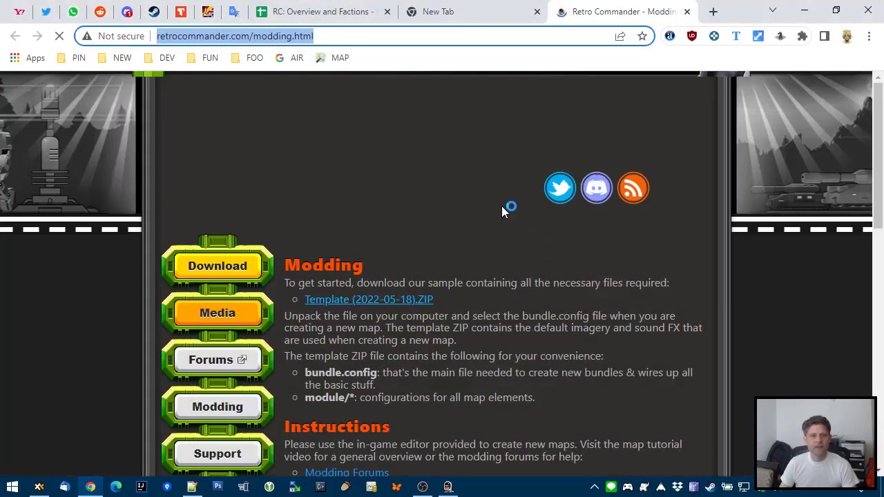
click(395, 303)
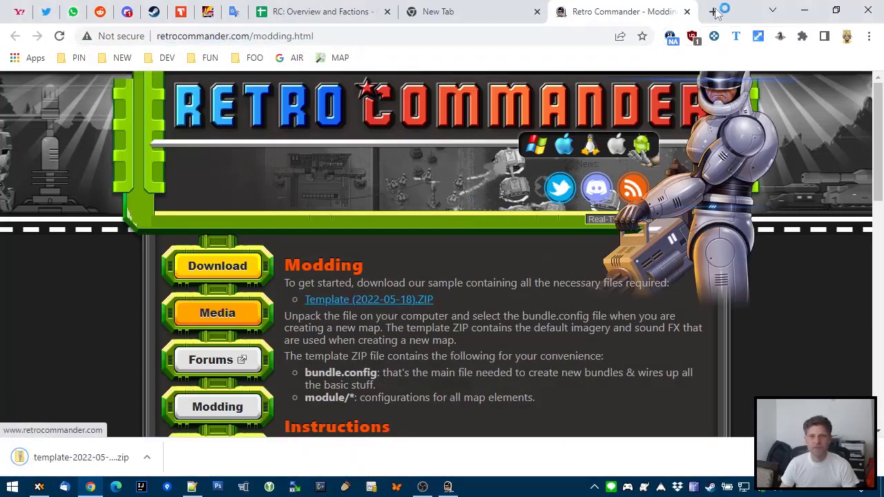
click(687, 11)
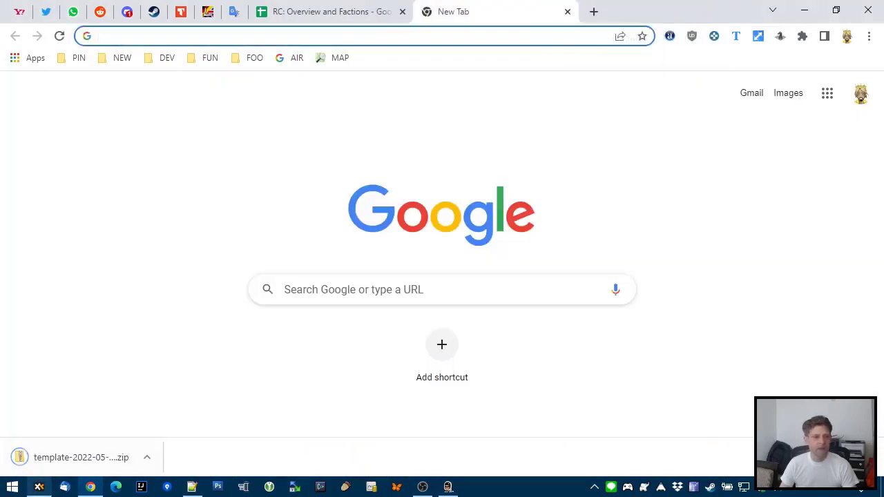
Step: Switch to XYplorer and extract template-2022-05-18.zip with 7-Zip into a folder named template-2022-05-18
click(39, 487)
click(427, 131)
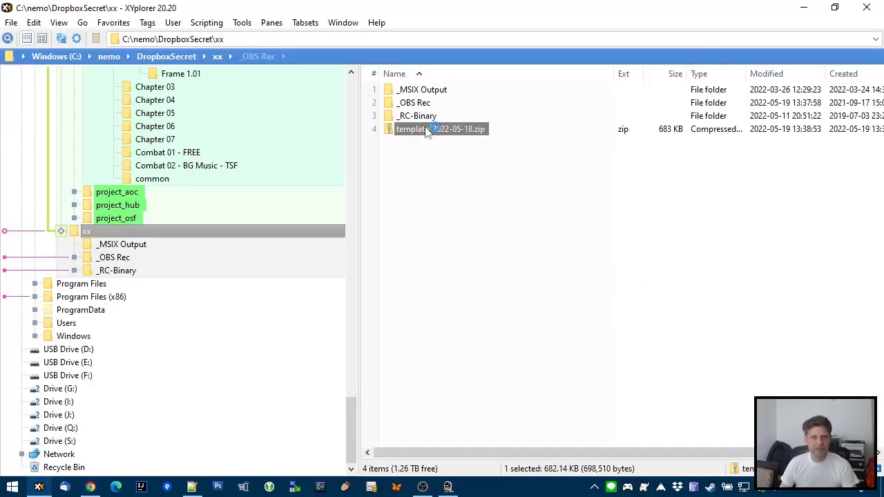
right_click(426, 131)
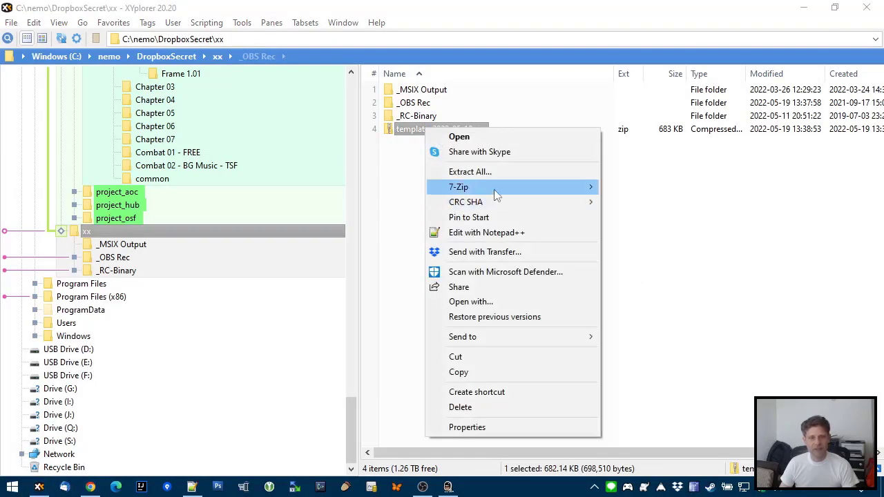
mouse_move(494, 188)
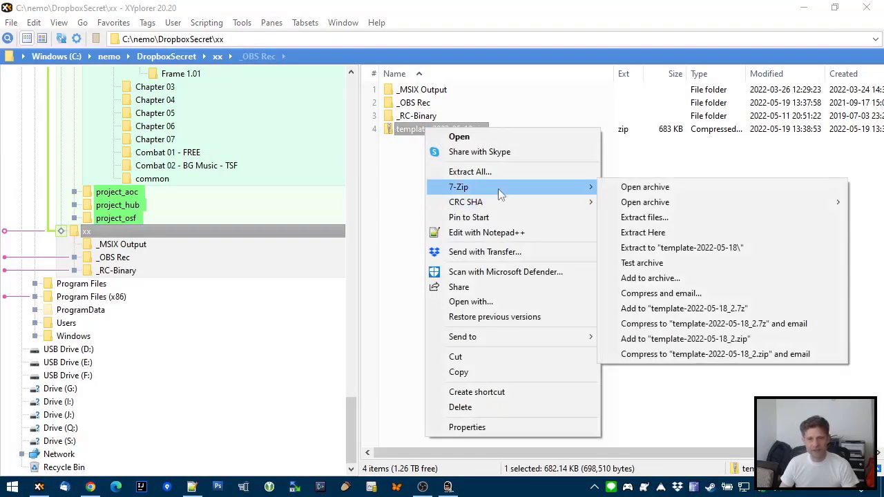
click(700, 249)
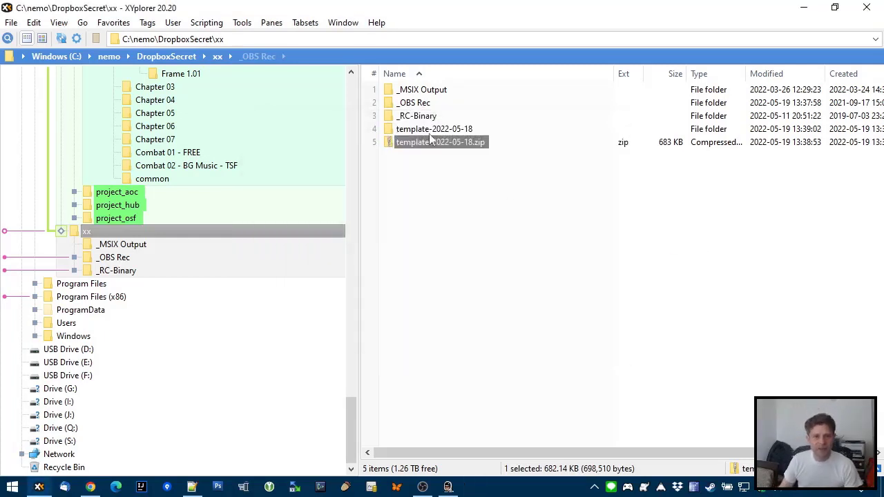
Step: Examine the contents of the extracted bundle (Template) folder, including bundle.config and the module and custom subfolders
double_click(447, 129)
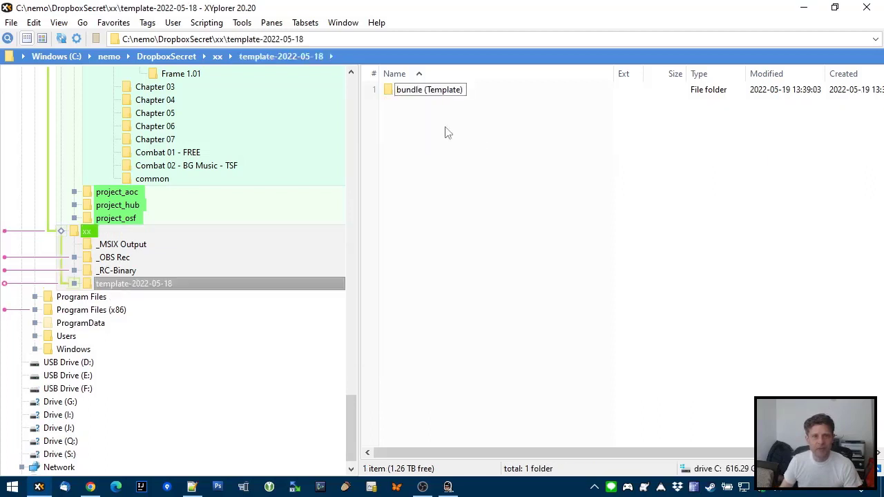
double_click(426, 91)
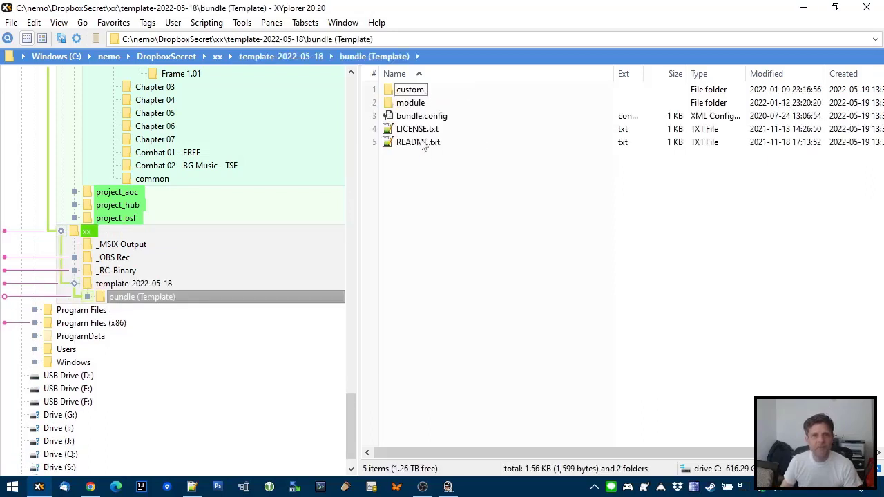
click(418, 118)
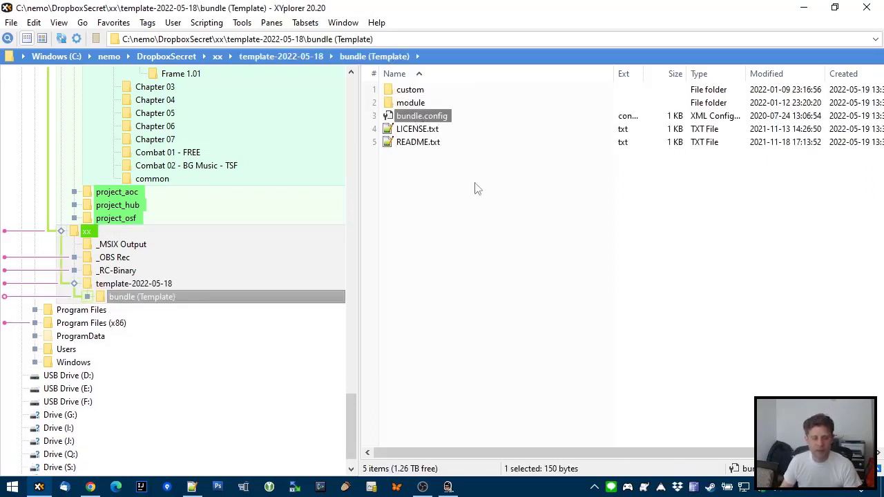
click(410, 104)
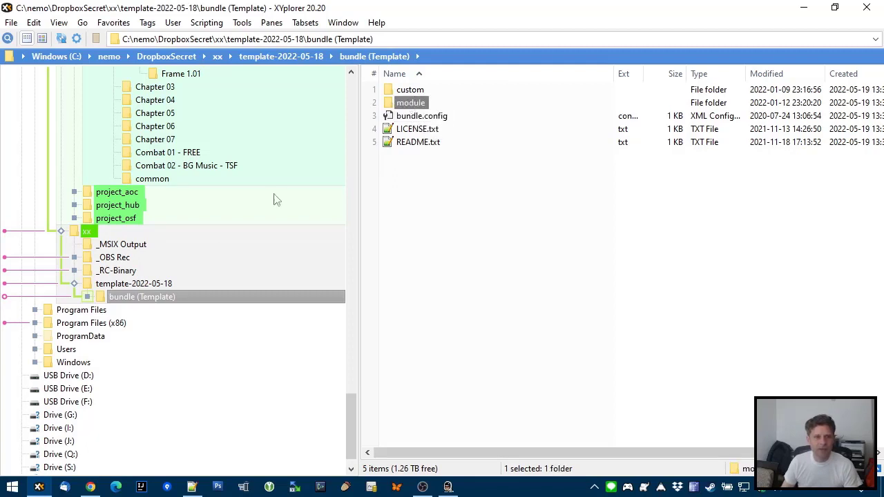
click(88, 297)
click(137, 323)
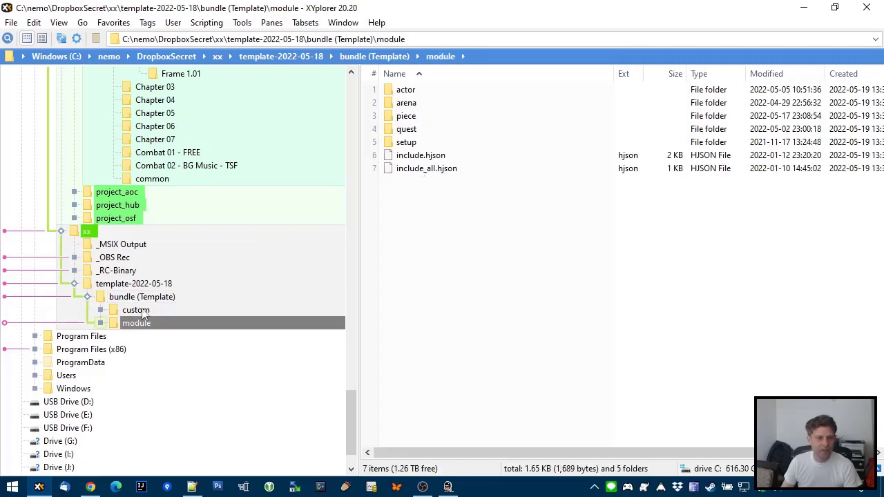
click(142, 312)
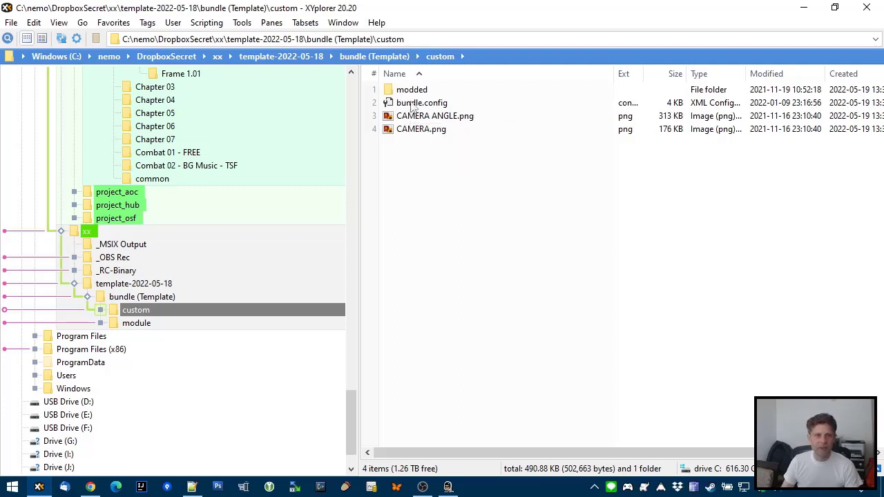
click(150, 301)
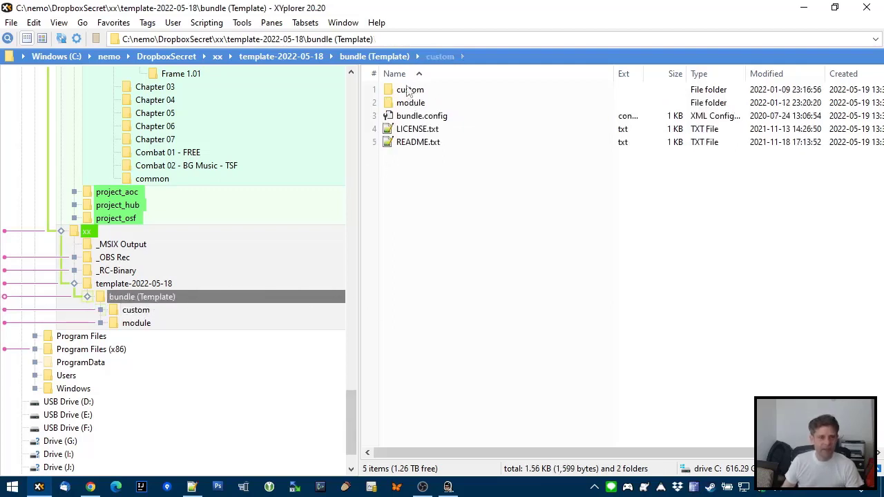
click(138, 310)
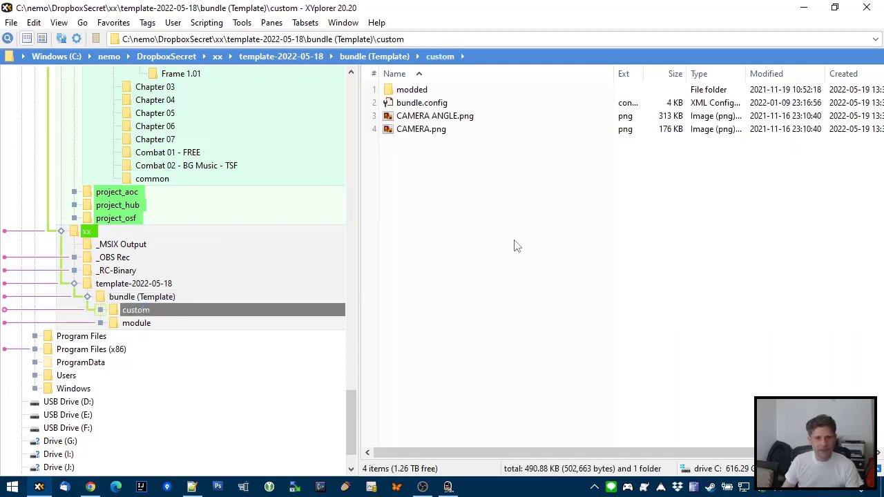
Step: View the custom folder's bundle.config in Notepad++ and close the file
click(419, 105)
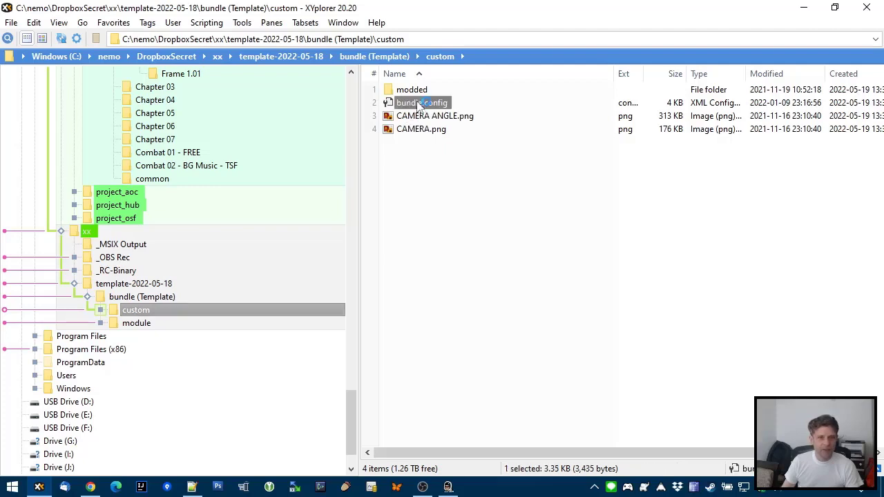
right_click(419, 104)
click(483, 173)
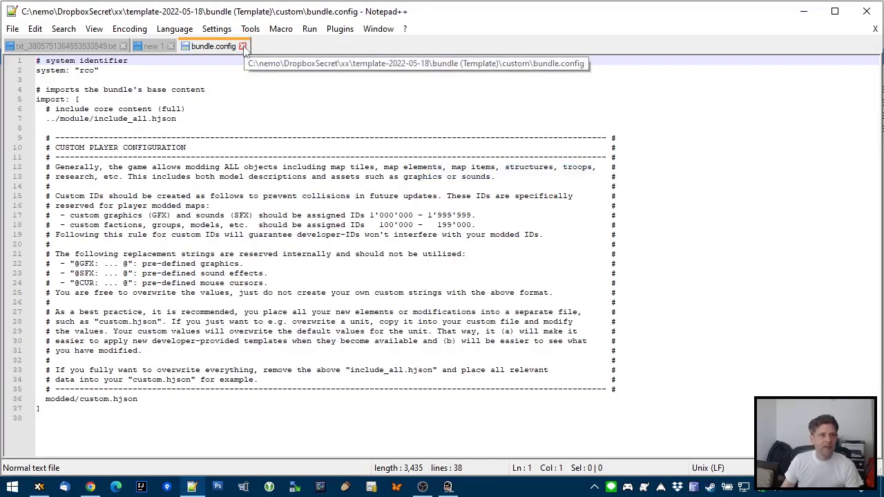
click(242, 46)
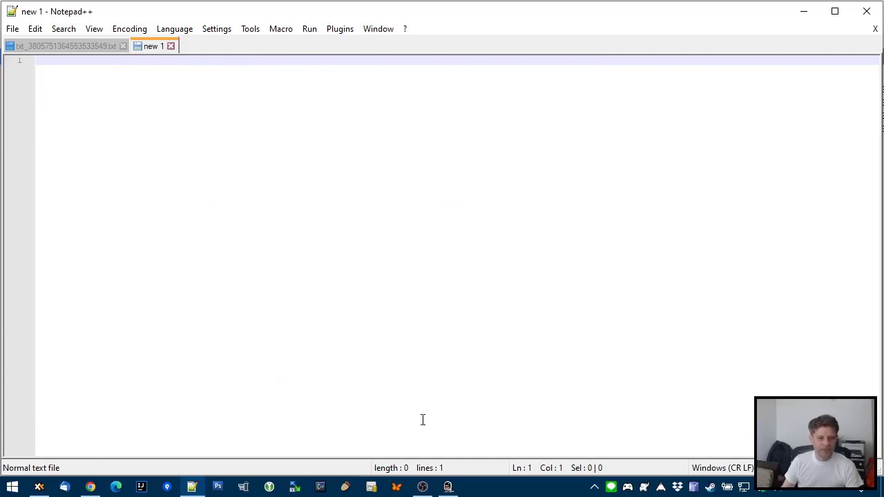
Step: Switch back to Retro Commander and create the new map from bundle.config in xx/template-2022-05-18/bundle (Template)
click(448, 488)
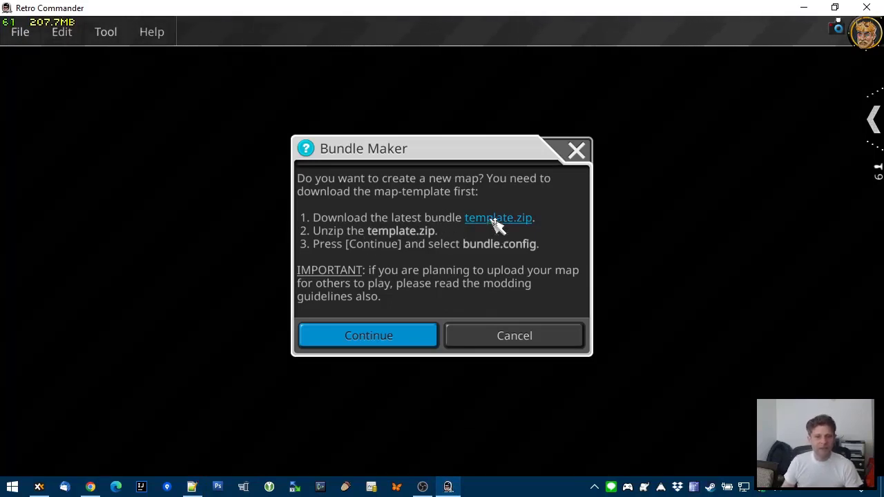
click(390, 336)
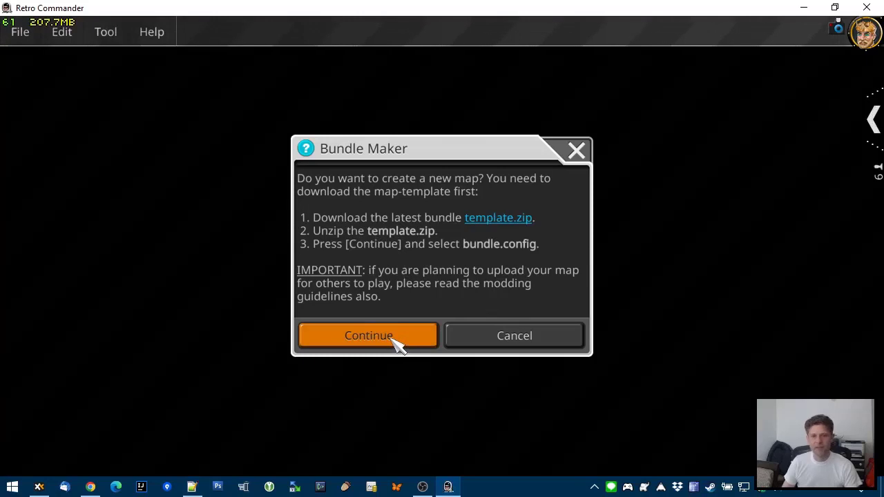
click(391, 335)
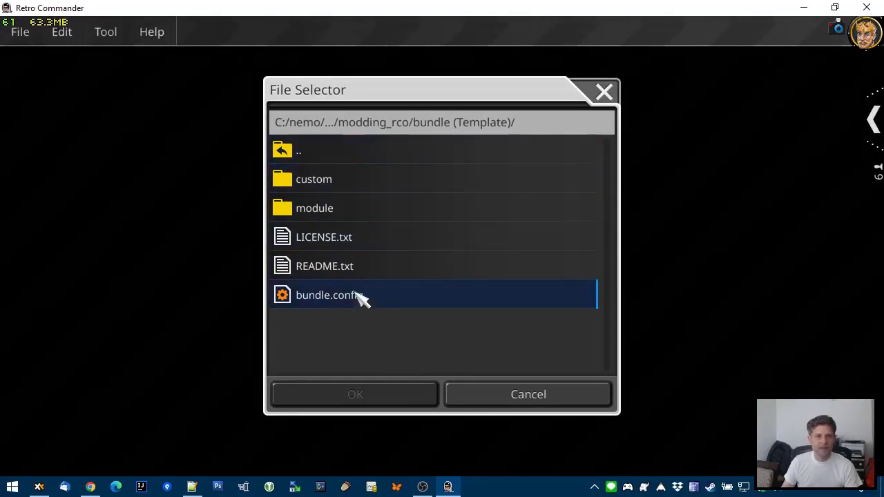
click(361, 300)
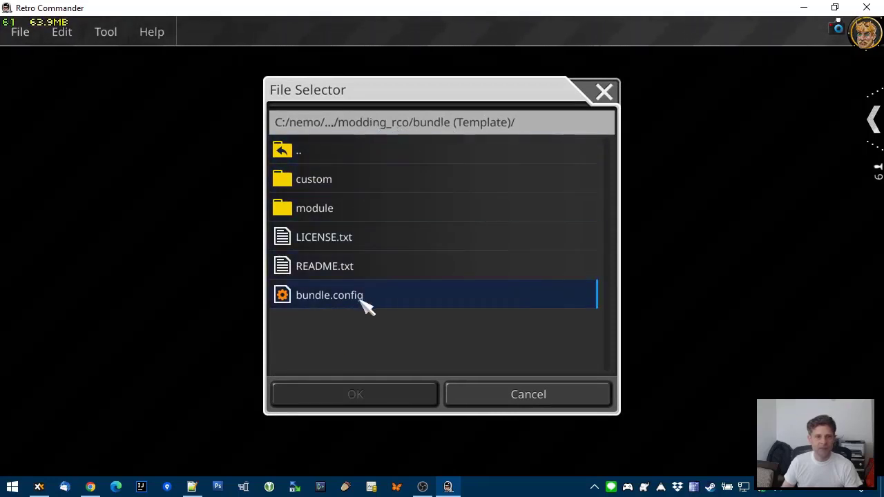
click(360, 150)
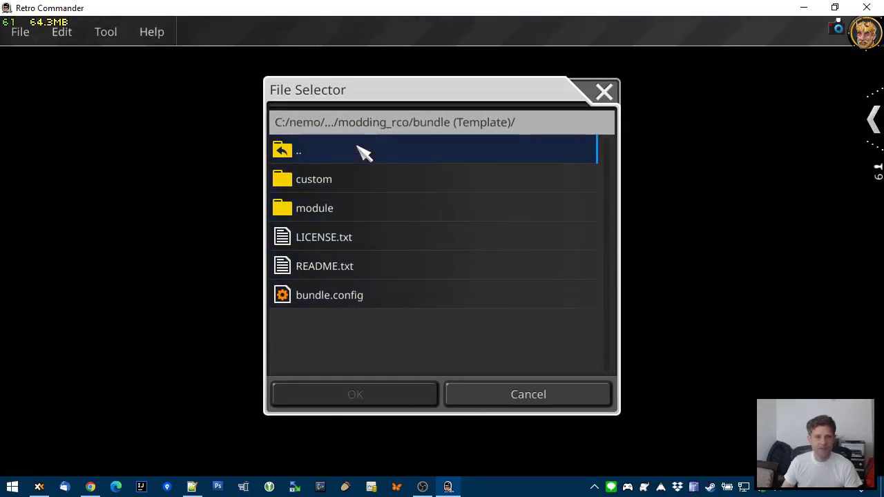
click(361, 150)
click(361, 151)
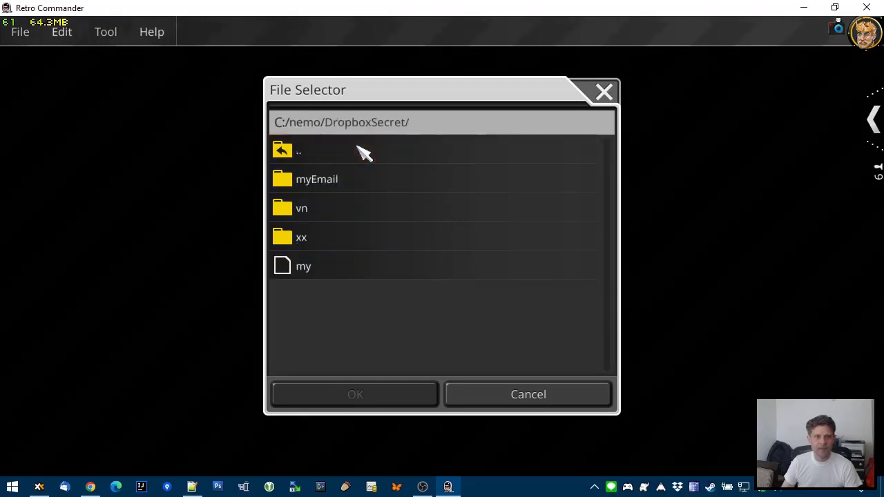
click(351, 234)
click(358, 264)
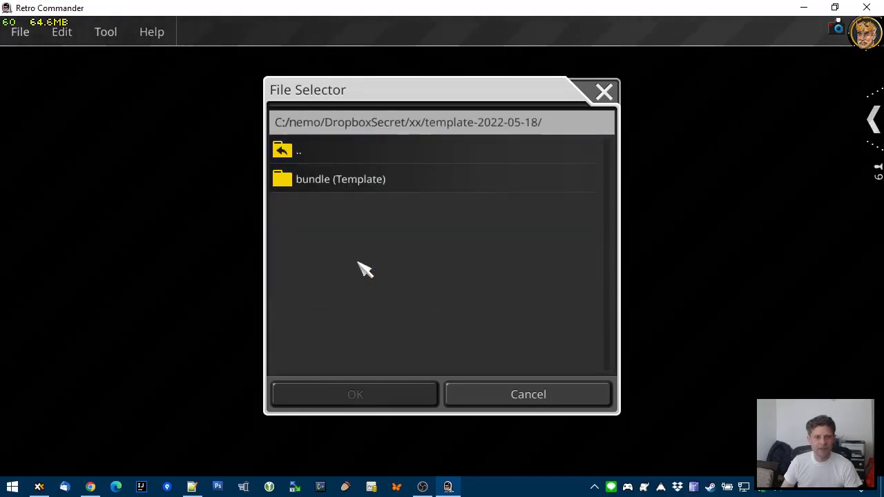
click(351, 179)
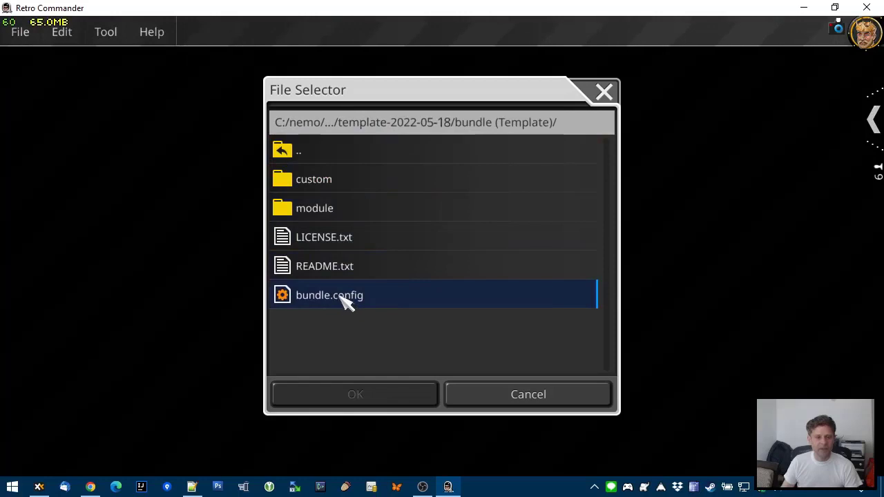
click(349, 302)
click(379, 394)
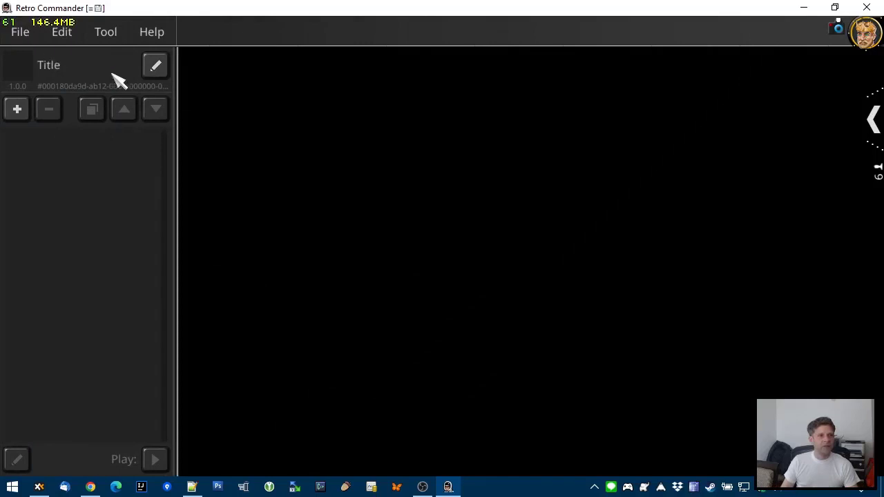
Step: Save the new map as map_noble.comb in the C:/nemo/DropboxSecret/xx folder
click(20, 32)
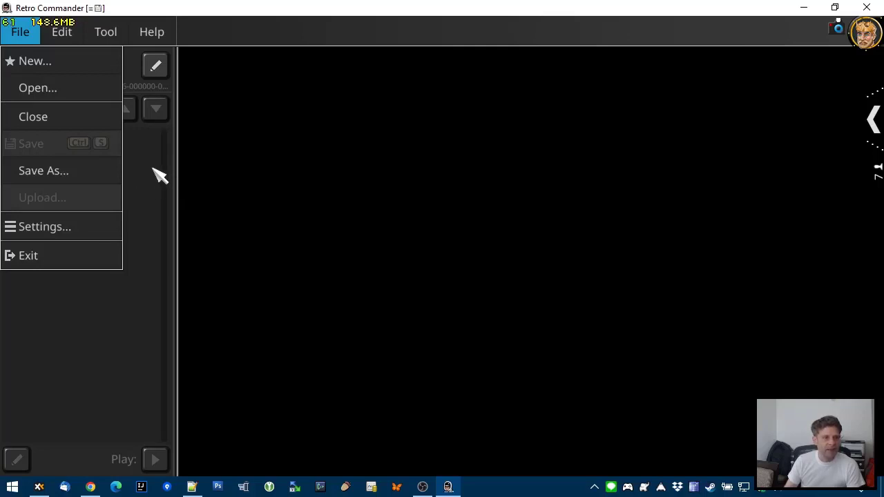
click(71, 173)
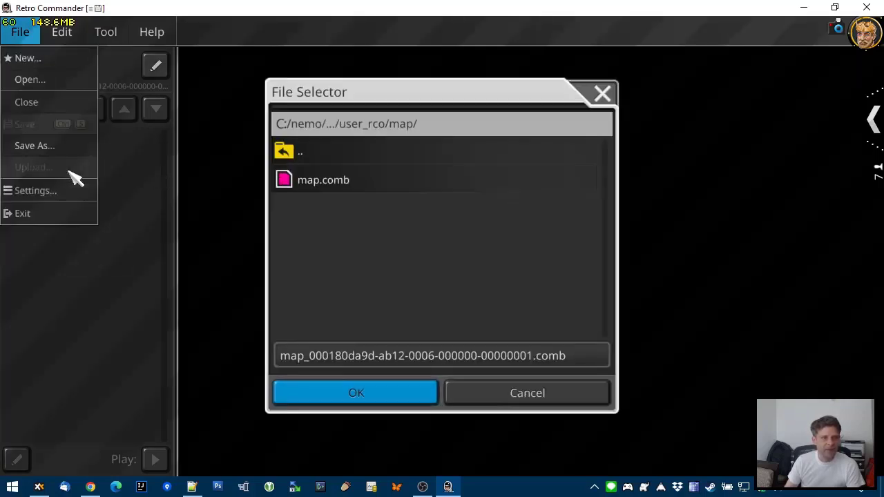
click(361, 163)
click(361, 163)
click(360, 163)
click(358, 160)
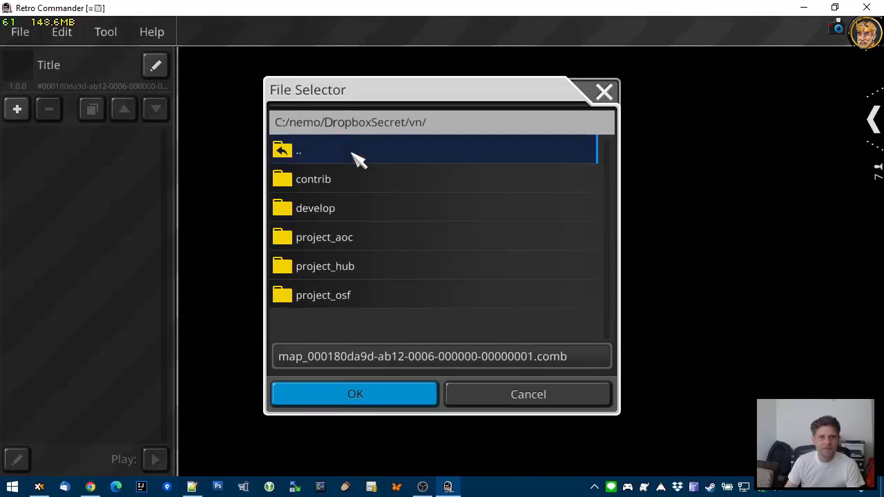
click(359, 159)
click(346, 233)
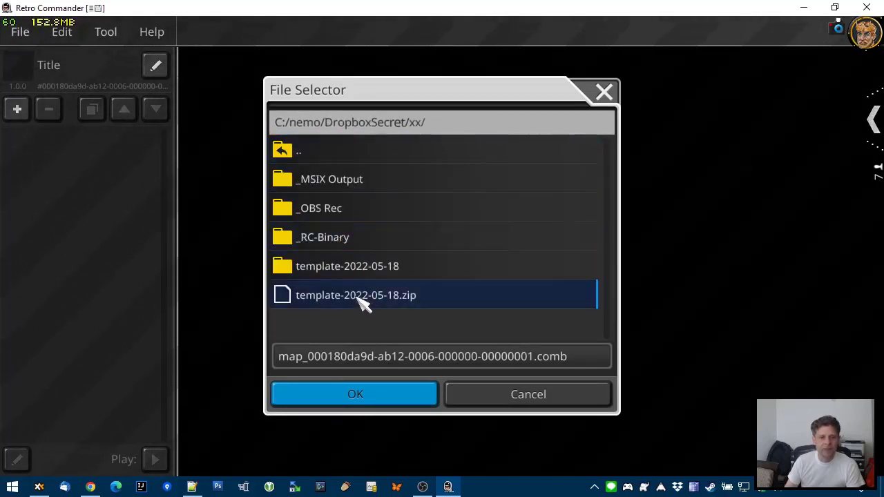
drag(532, 359, 304, 360)
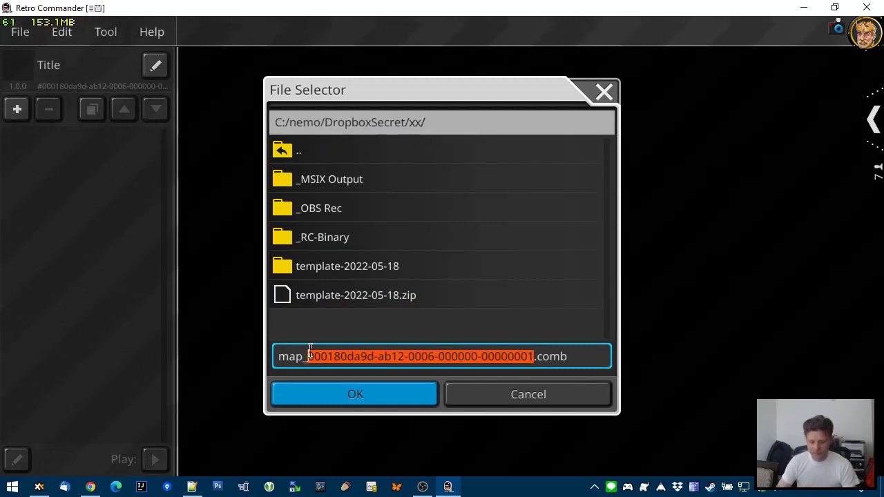
text(noble)
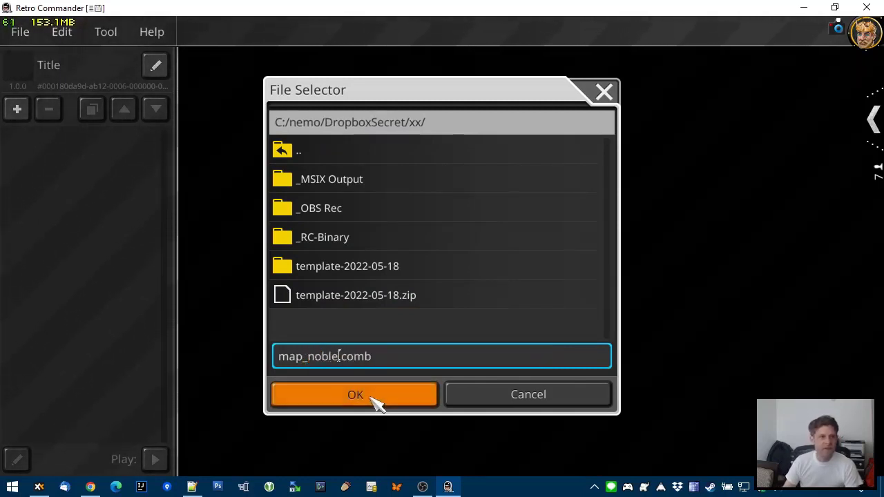
click(361, 393)
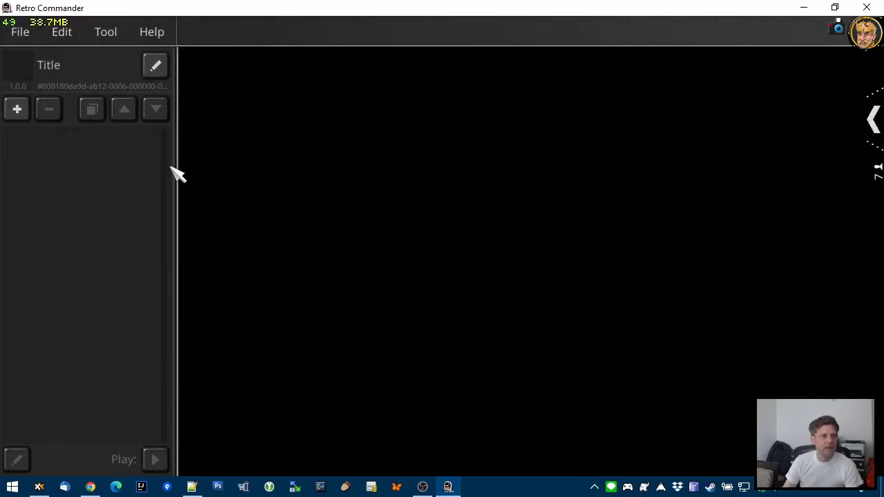
Step: Edit the template's details, entering the title "Noble's Map" and the description "This is a map by noblemaster."
click(156, 65)
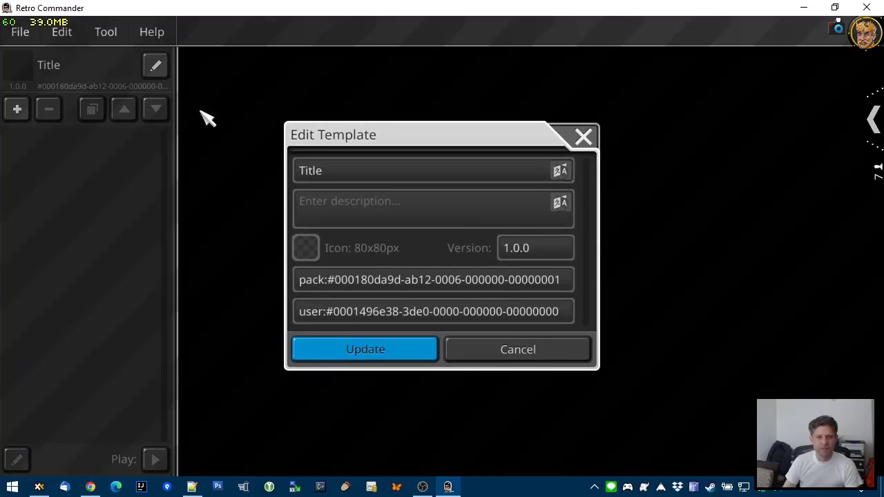
click(424, 171)
key(ctrl+a)
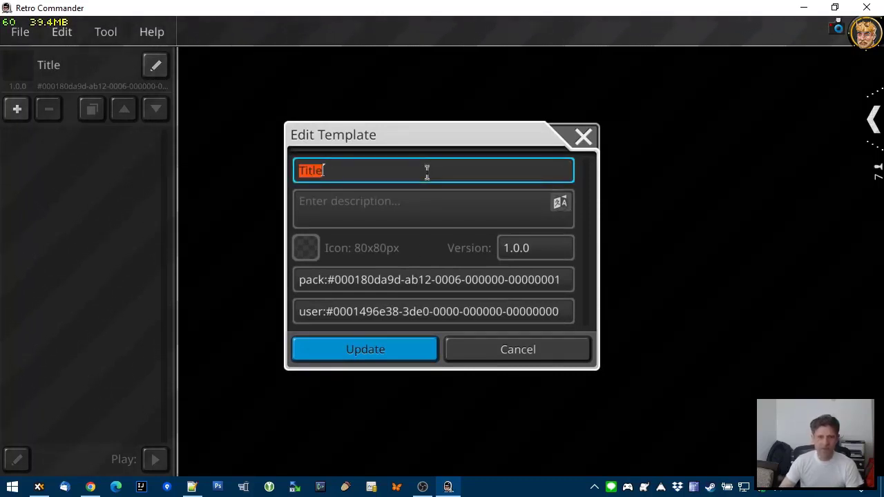
text(Noble's Map)
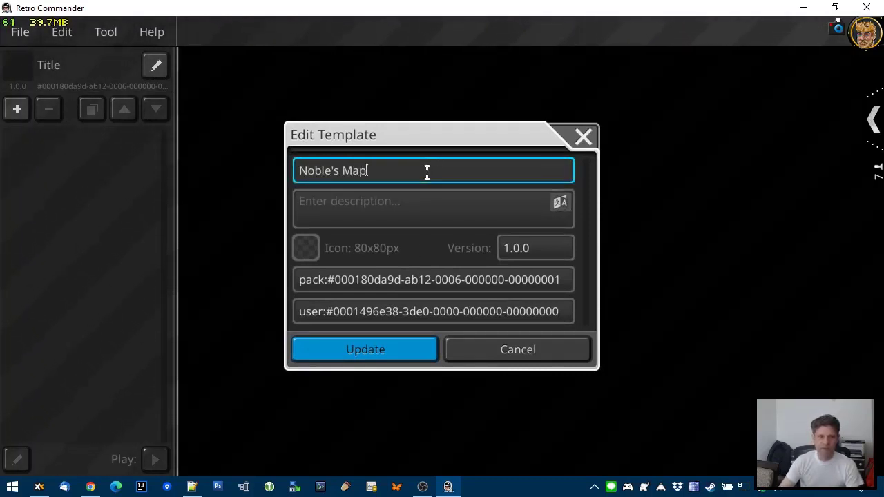
key(Tab)
text(This)
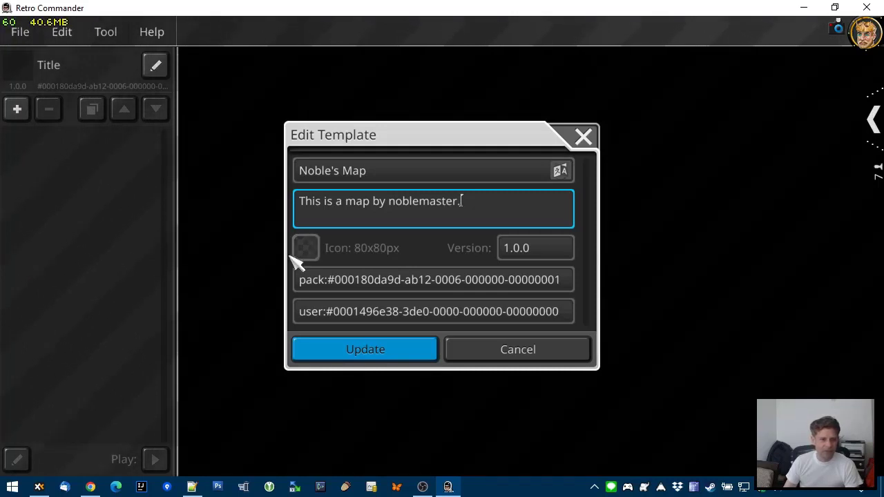
Step: Switch to Chrome and open the Photopea image editor at photopea.com
click(90, 486)
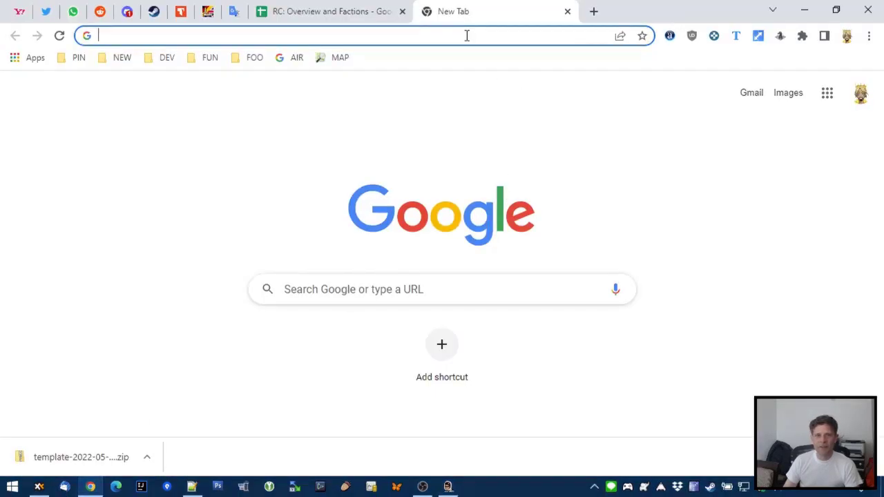
text(phot)
key(Return)
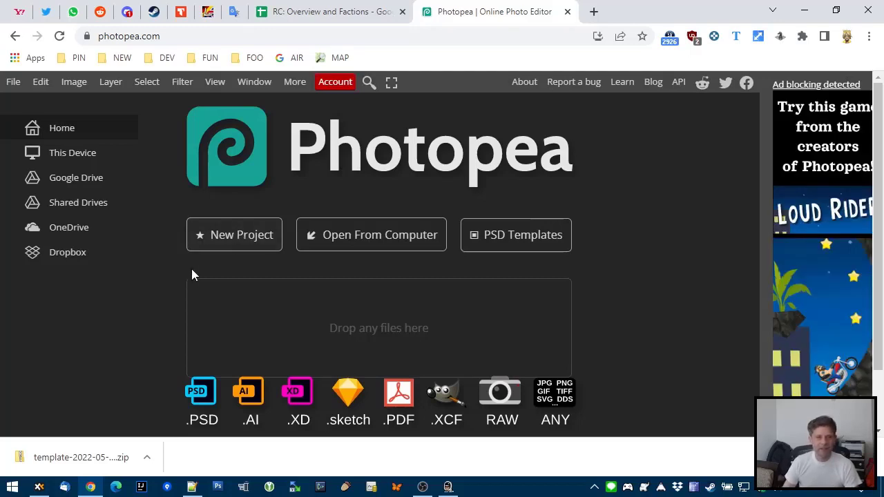
Step: Create a new 80 x 80 pixel project with a white background, closing the browser's download bar to free space
click(249, 236)
double_click(120, 170)
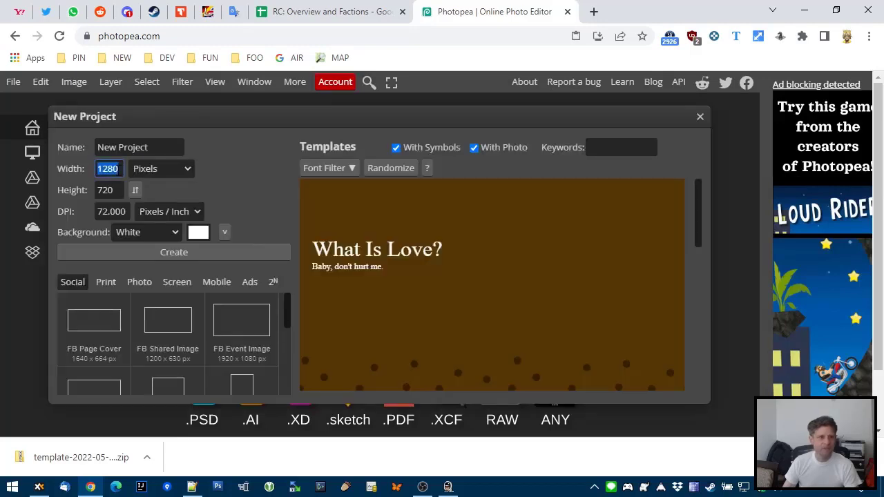
text(80)
key(Tab)
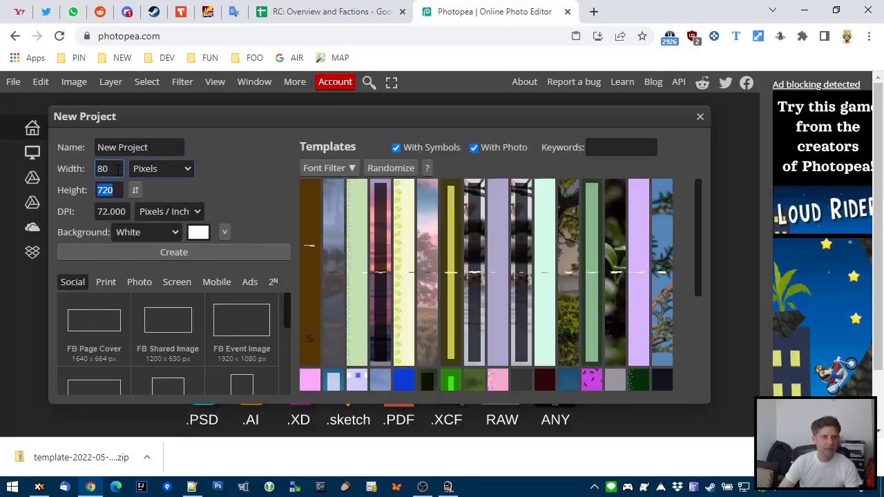
text(80)
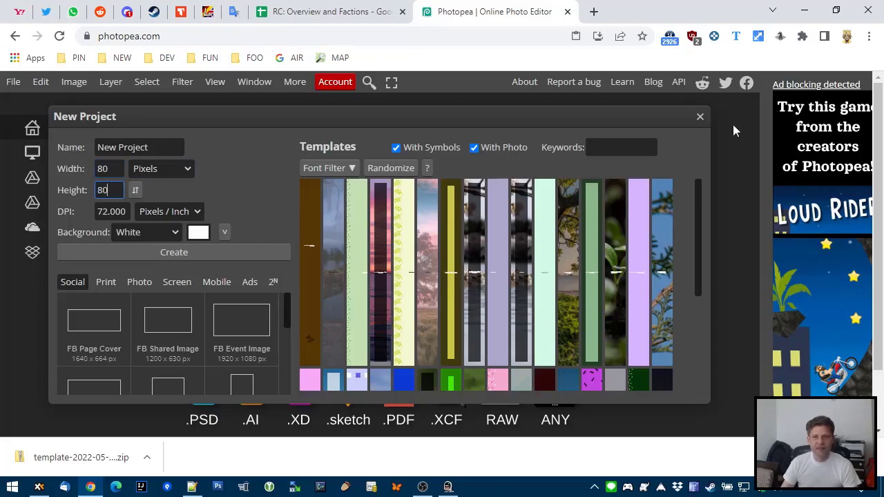
scroll(379, 352, down, 2)
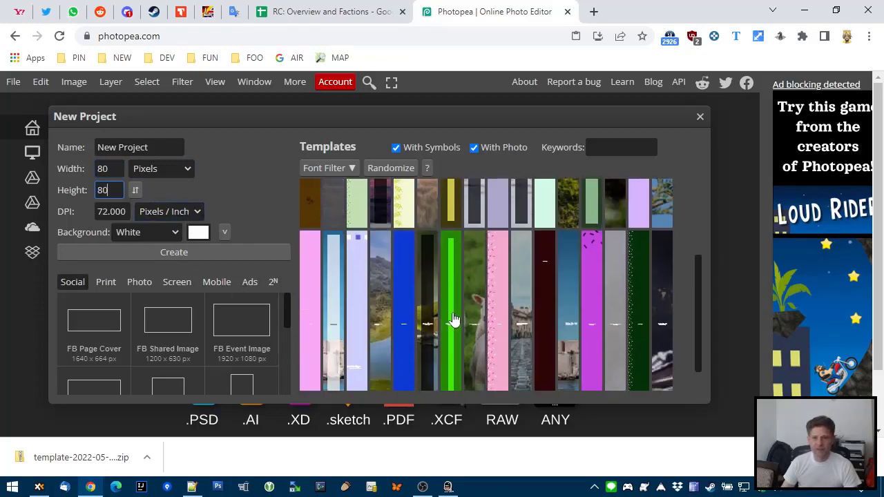
scroll(253, 355, down, 1)
scroll(306, 329, down, 1)
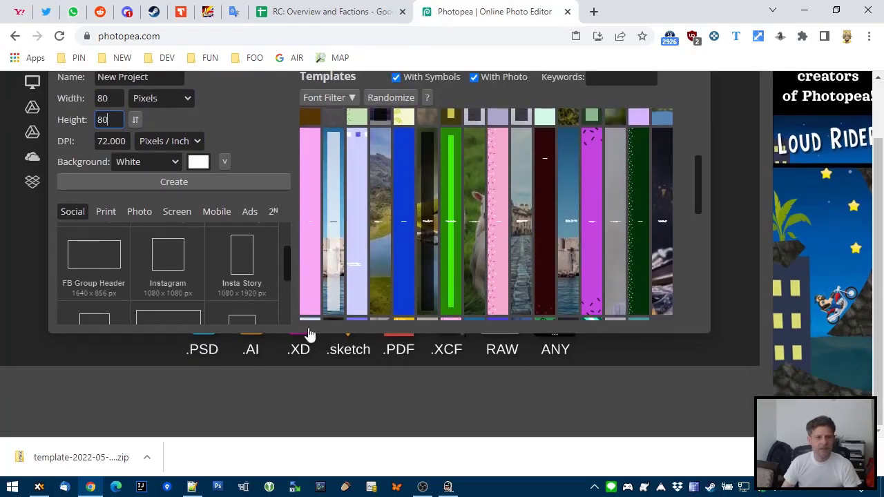
scroll(345, 328, up, 1)
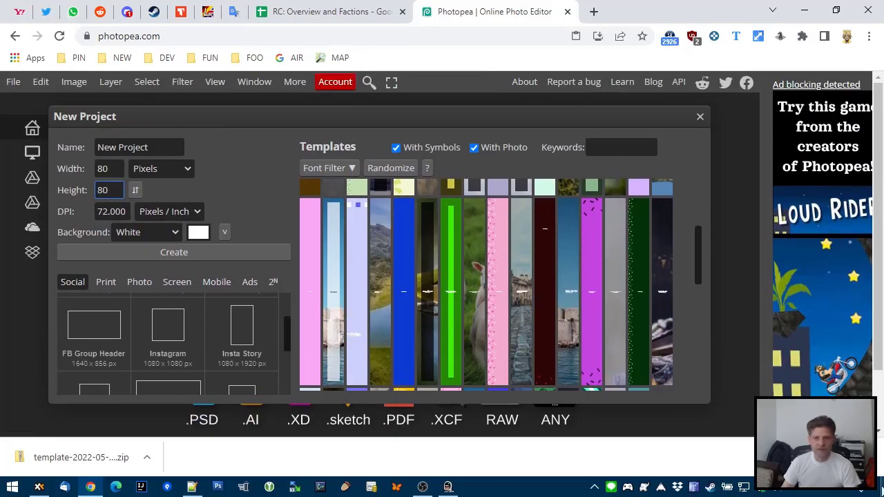
click(874, 457)
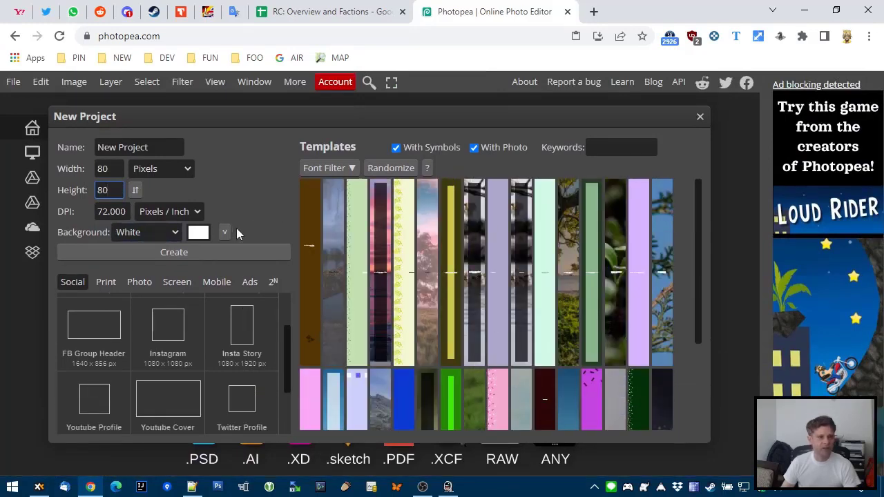
click(188, 253)
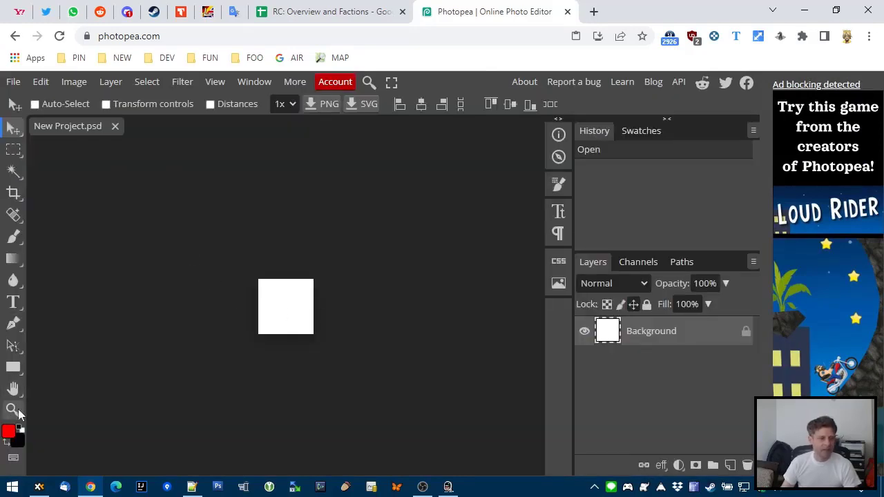
Step: Draw three overlapping red rectangles on the white canvas and add the text "AB" over the upper one
click(13, 367)
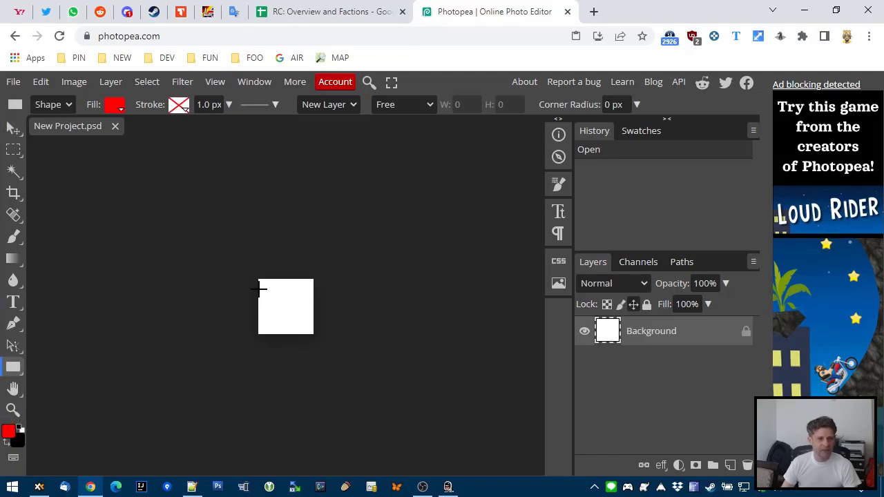
mouse_move(264, 286)
mouse_down()
mouse_move(304, 329)
mouse_move(293, 325)
mouse_up()
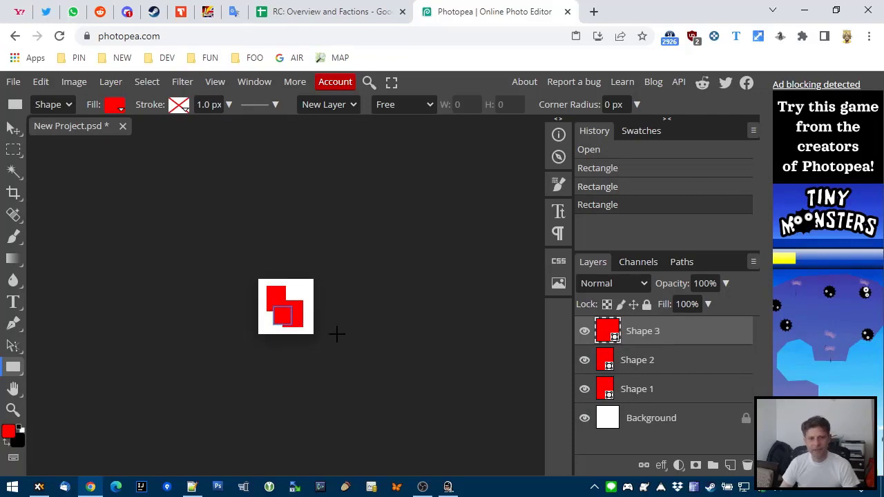
click(12, 152)
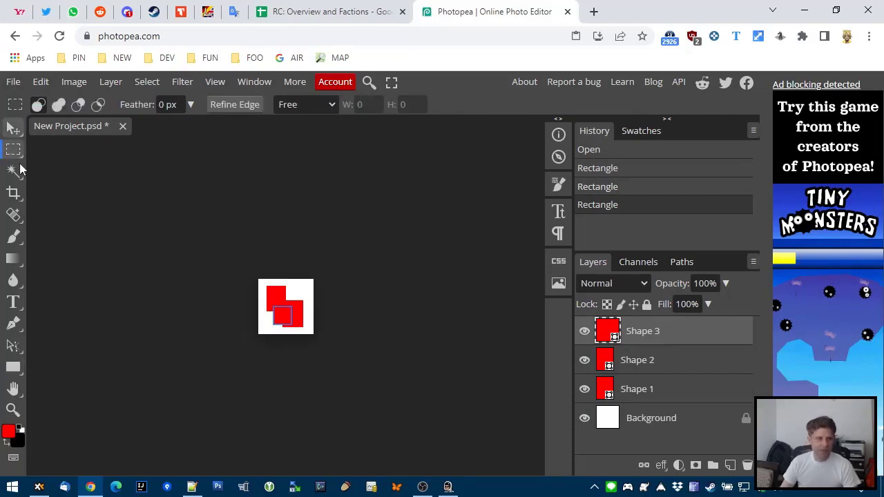
click(13, 303)
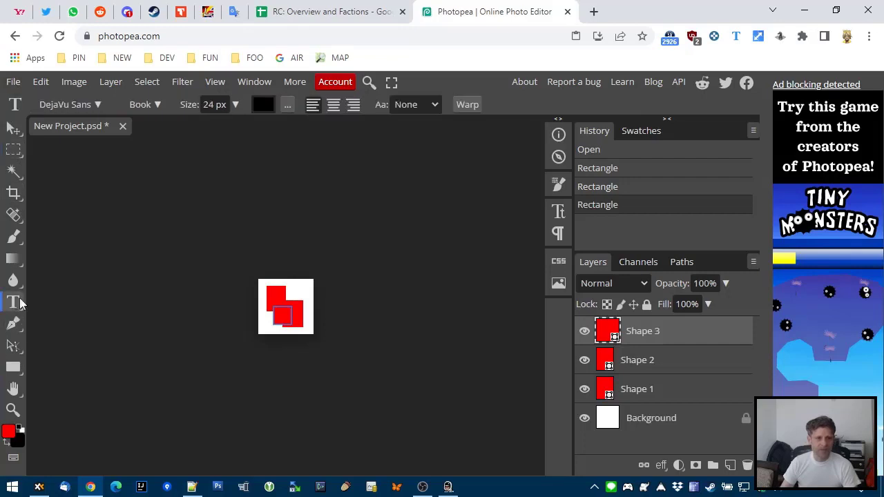
click(268, 296)
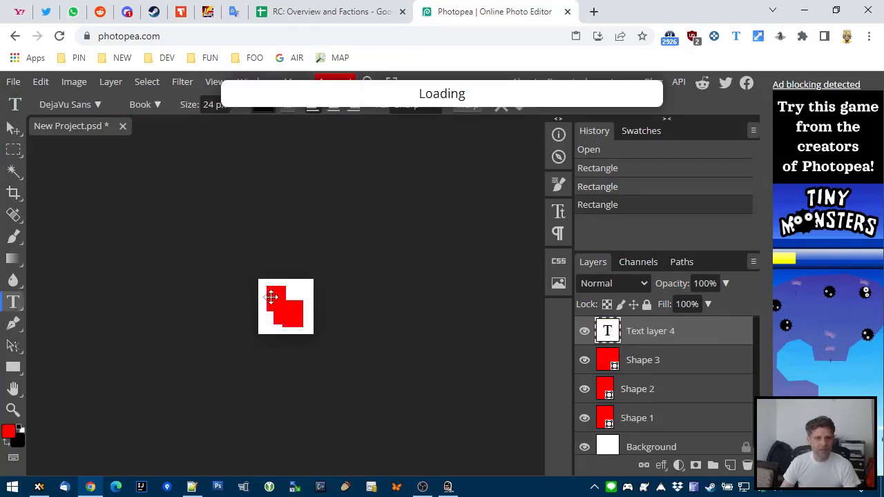
text(AB)
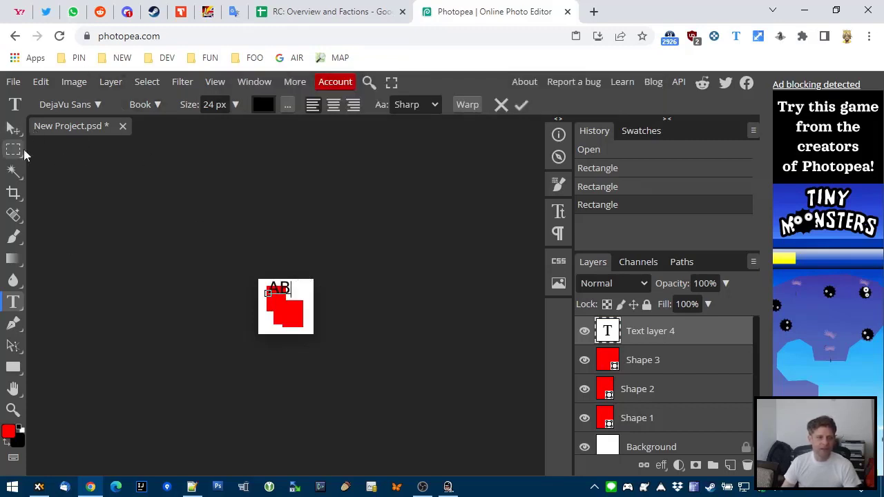
Step: Export the icon image as an 80 x 80 px PNG named map_icon
click(13, 82)
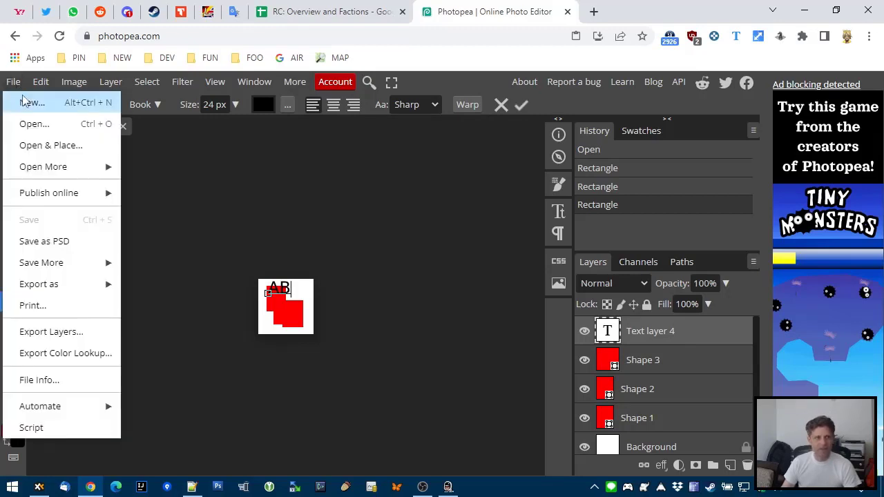
mouse_move(72, 290)
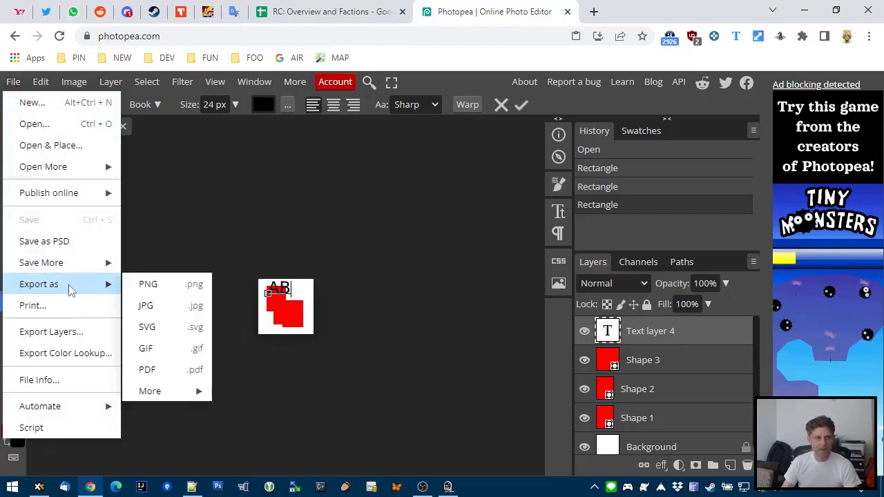
click(171, 283)
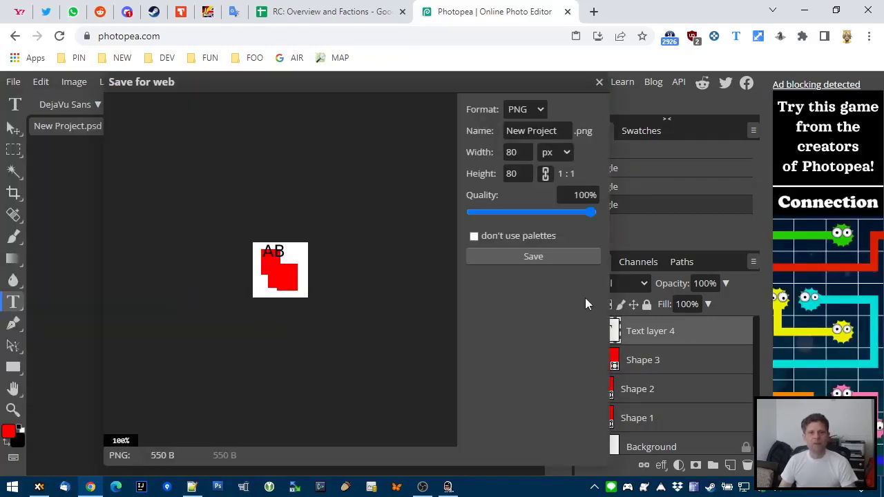
drag(568, 130, 489, 130)
text(map_icon)
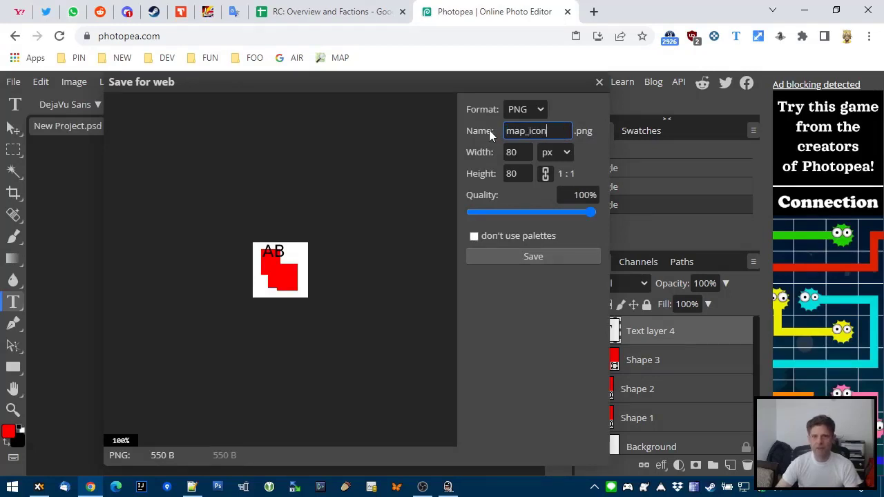
click(506, 262)
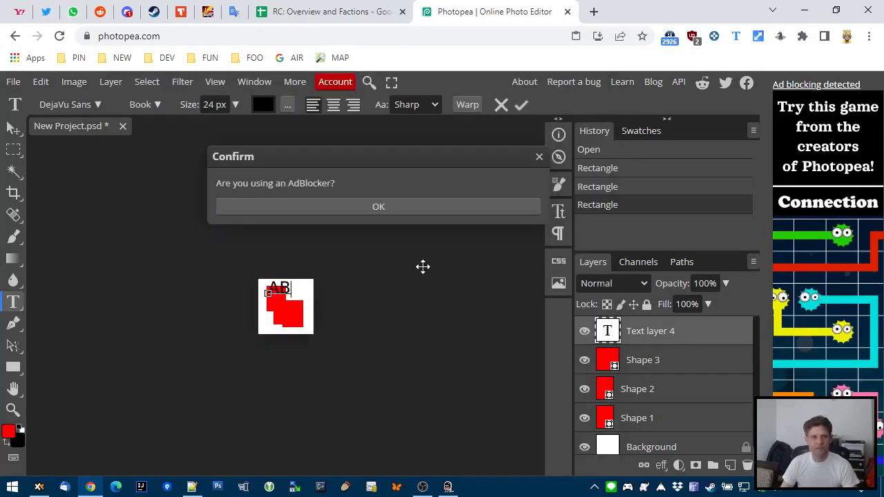
Step: Turn off the browser's ad blocker for photopea.com and dismiss Photopea's ad-blocker confirmation messages
click(692, 37)
click(615, 79)
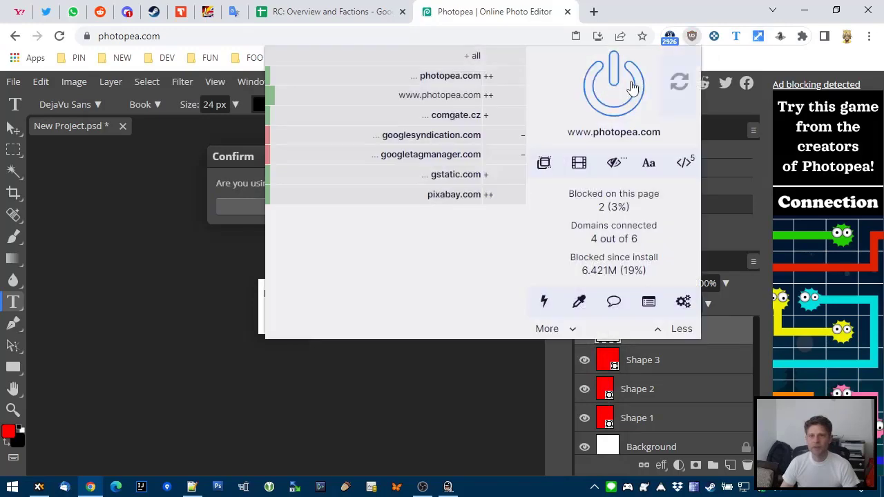
click(761, 61)
click(410, 207)
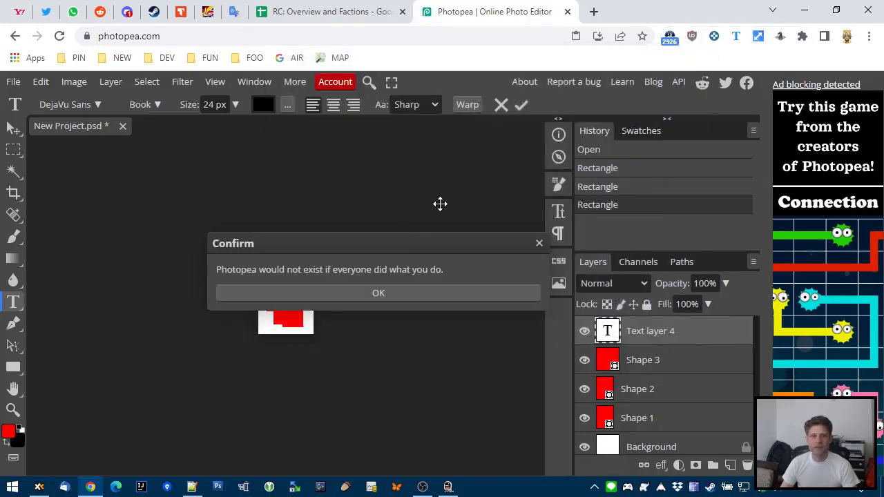
click(394, 292)
click(377, 268)
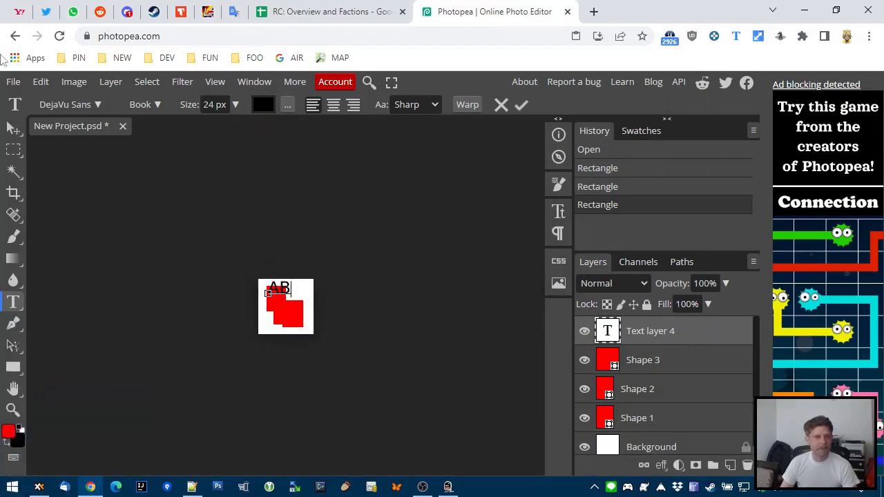
Step: Switch to XYplorer, go to the xx folder and open map_icon.png to check the exported icon, closing the viewer again
click(39, 486)
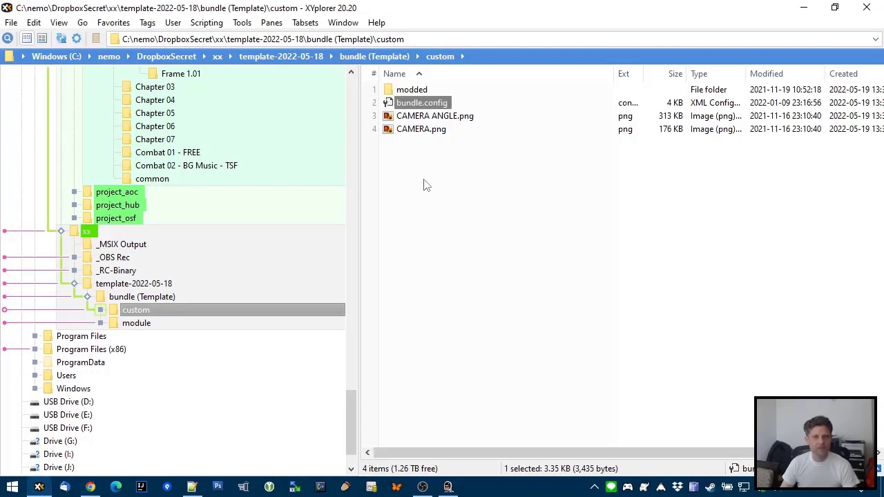
click(86, 230)
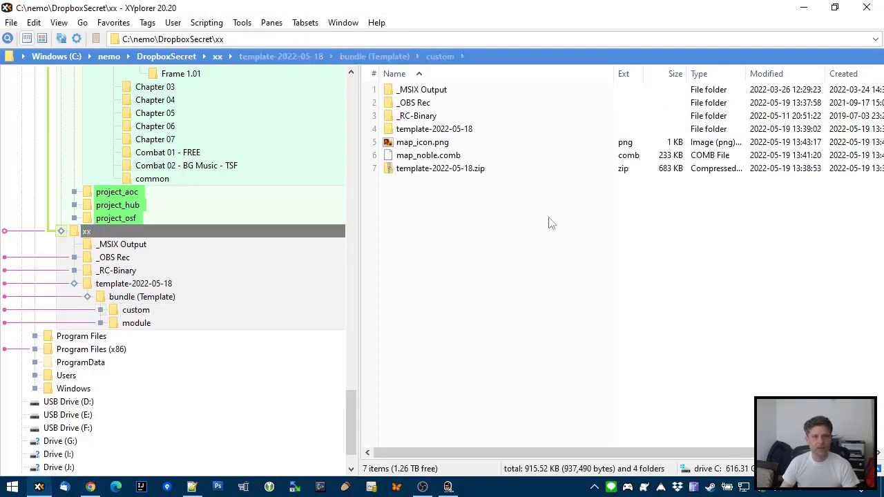
click(412, 145)
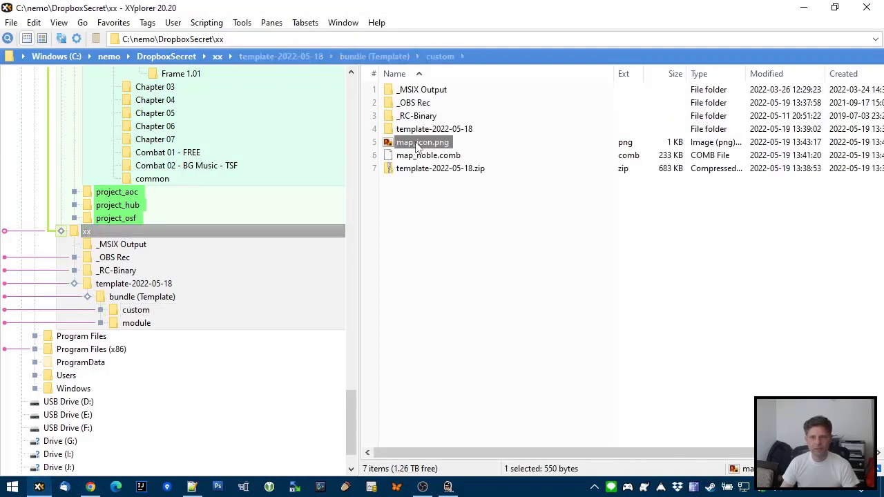
double_click(417, 144)
click(866, 7)
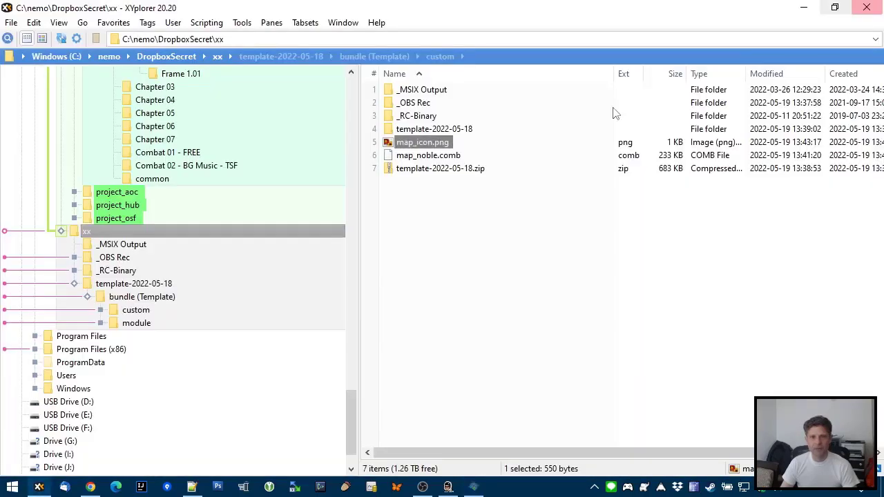
Step: Switch to Retro Commander, assign map_icon.png as the template's icon, update the template and save the map
click(448, 487)
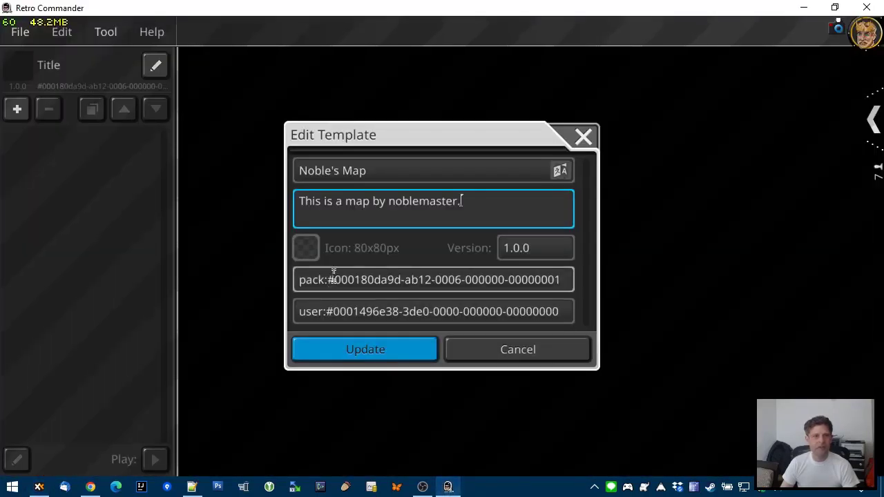
click(305, 247)
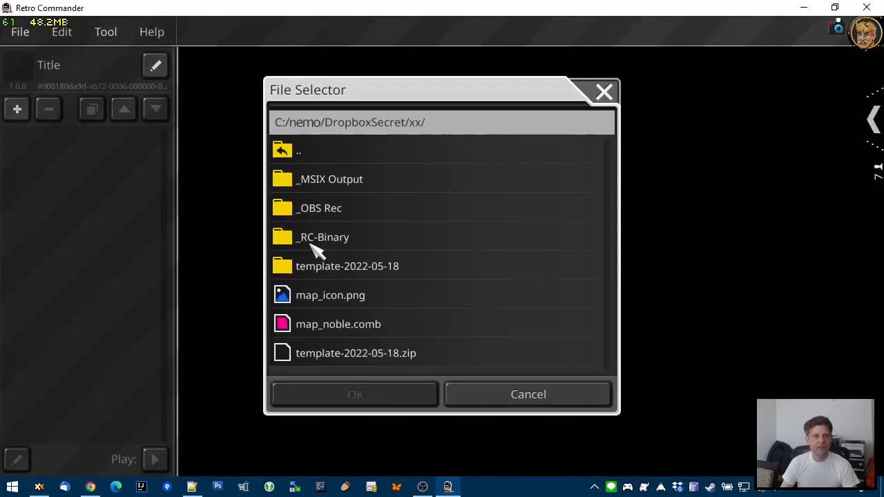
click(357, 301)
click(361, 394)
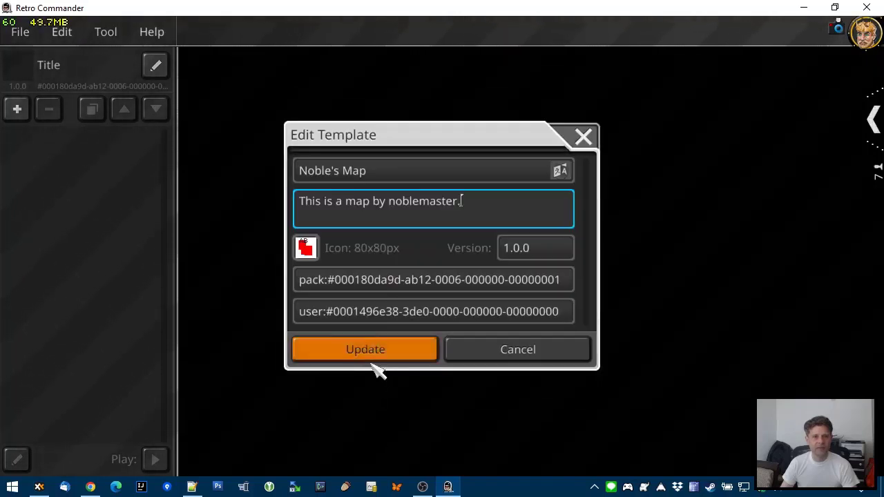
click(347, 360)
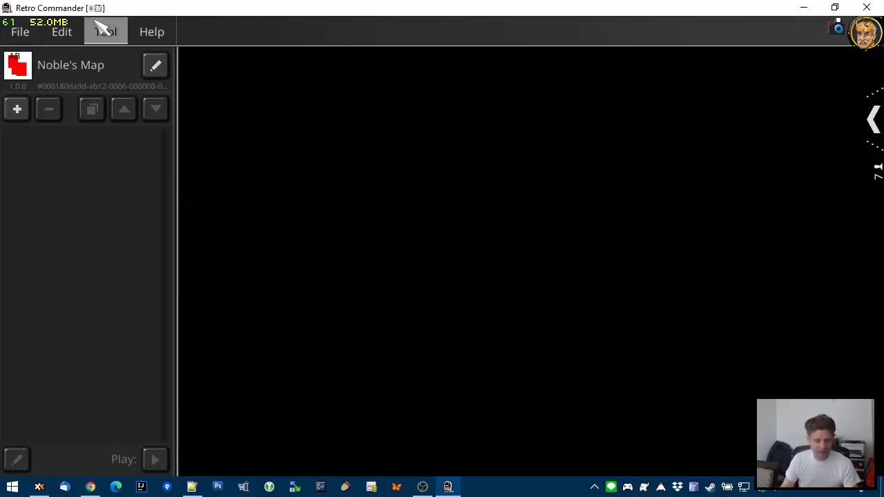
click(20, 36)
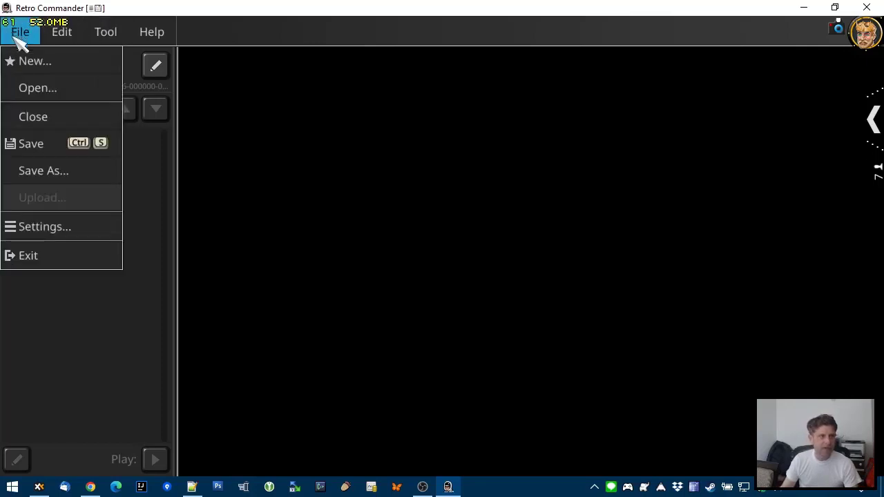
click(38, 144)
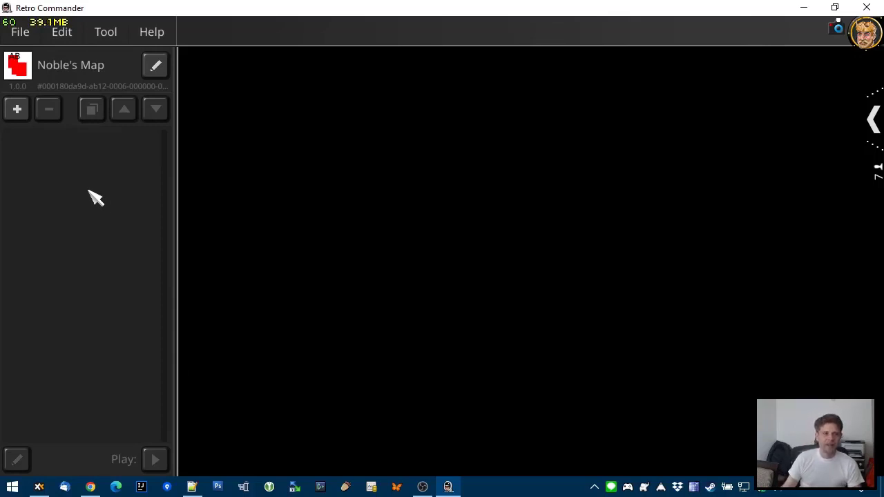
Step: Add a scenario titled "4 Player Battle" with the description "This is a 4-player battle map."
click(19, 111)
click(78, 151)
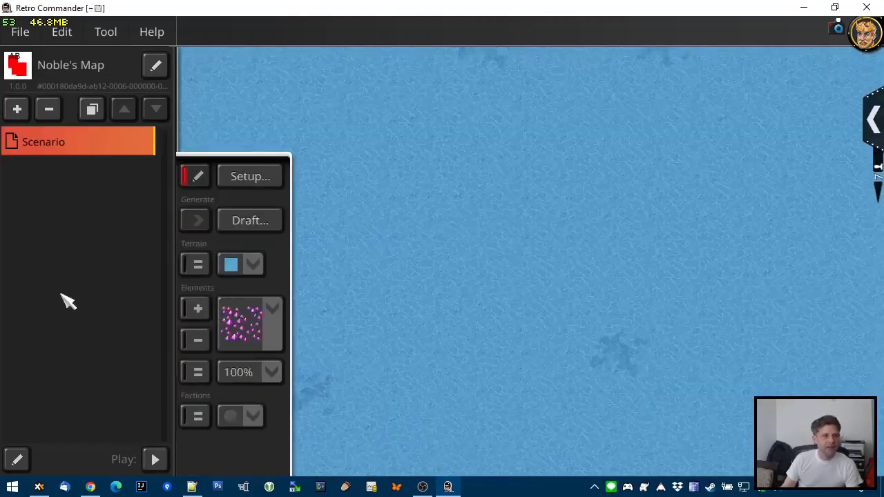
click(19, 459)
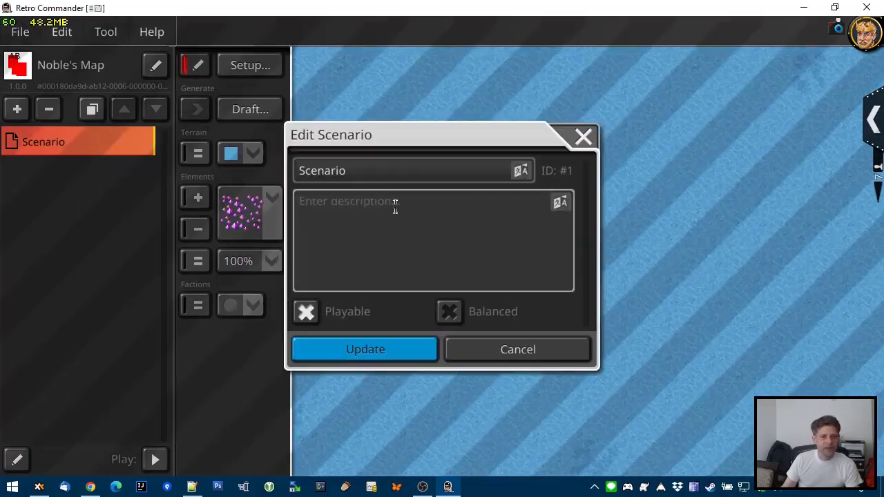
double_click(388, 167)
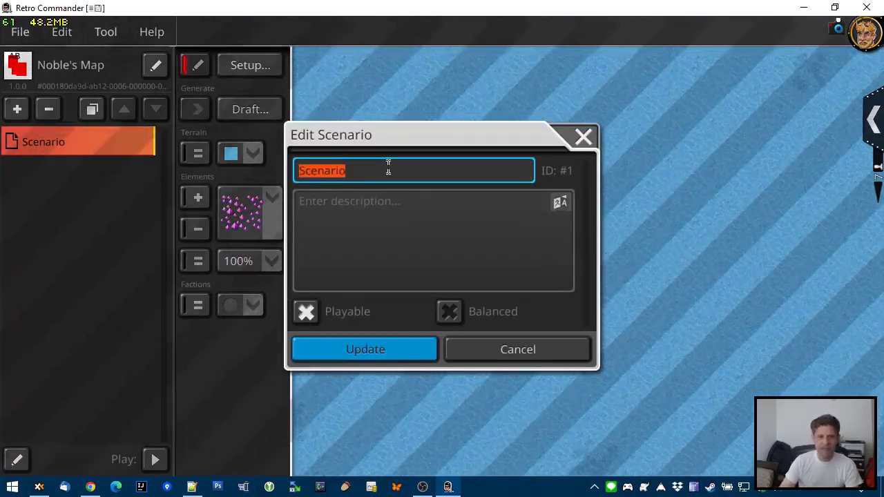
text($)
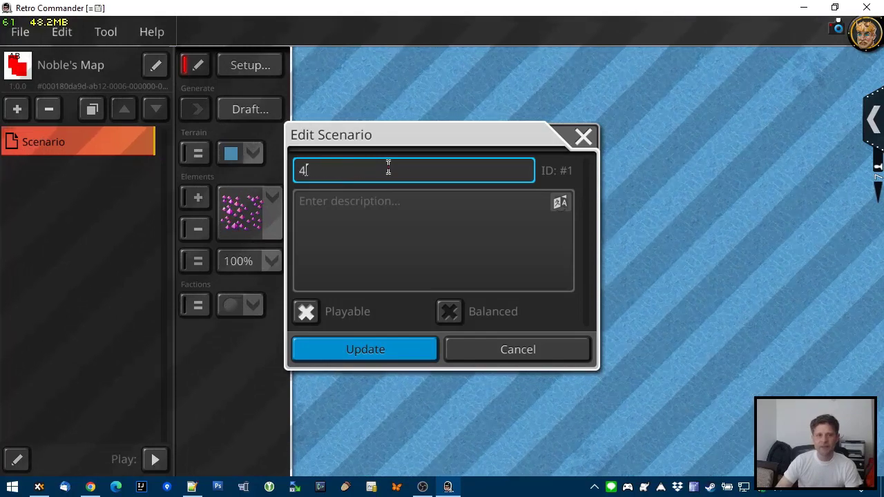
text( Player Battle)
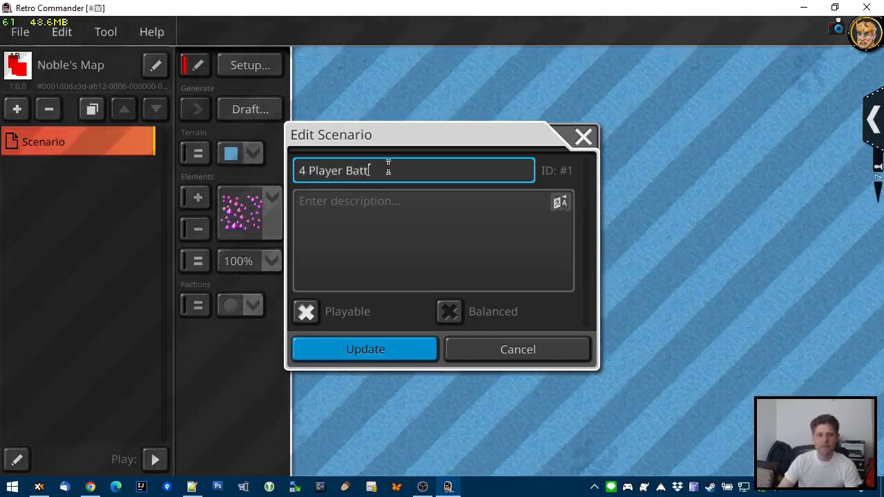
key(Tab)
text(T)
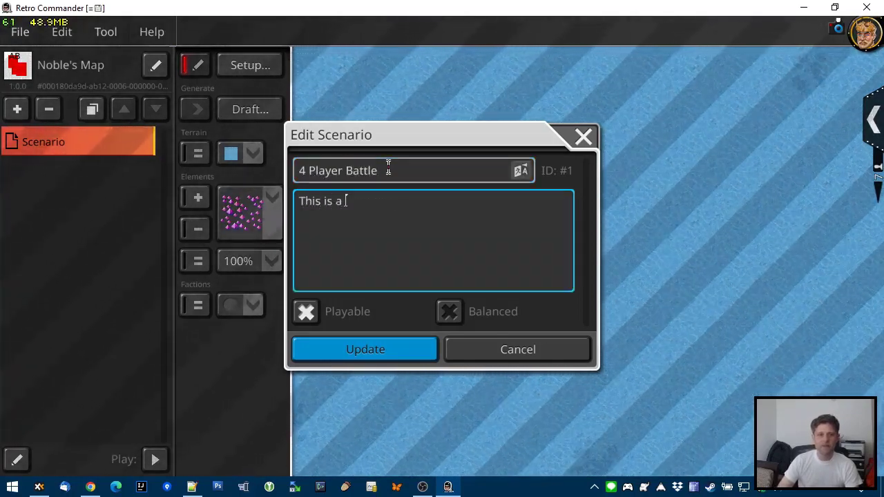
text(his is a 4-player battle map.)
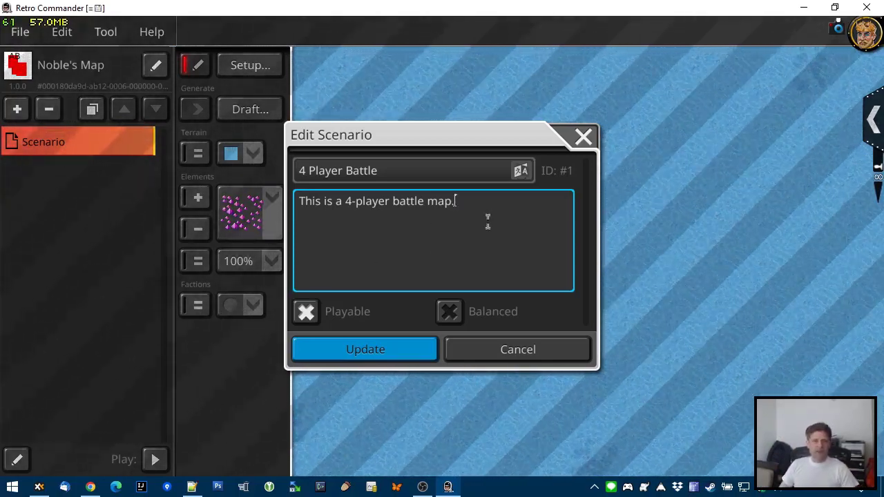
click(390, 352)
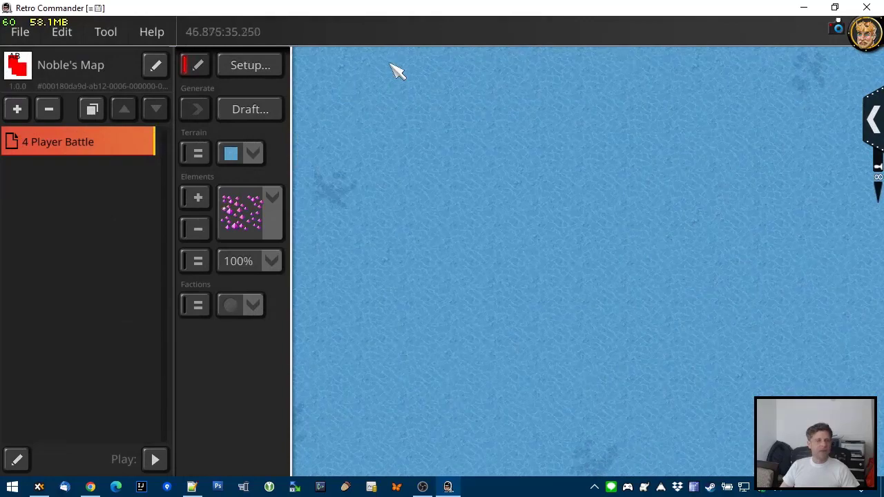
scroll(477, 148, down, 3)
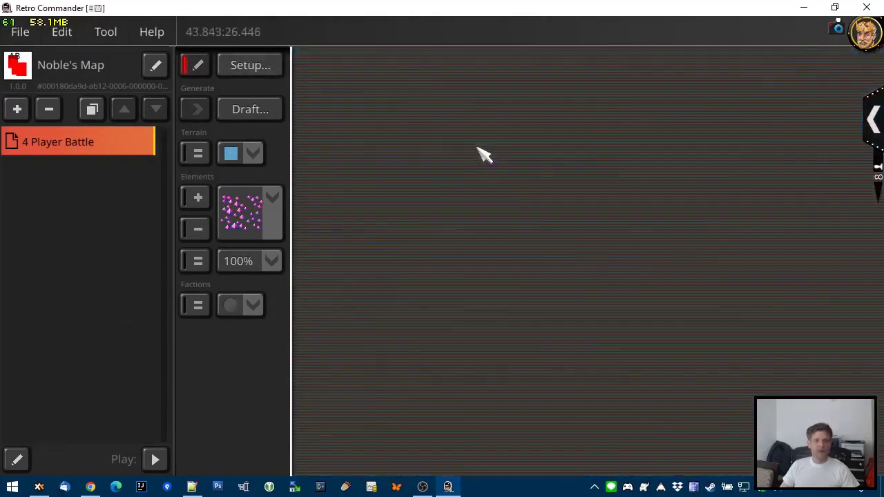
drag(578, 181, 768, 313)
mouse_move(450, 165)
mouse_down()
mouse_move(622, 253)
mouse_move(586, 211)
mouse_move(446, 154)
mouse_up()
scroll(513, 168, up, 3)
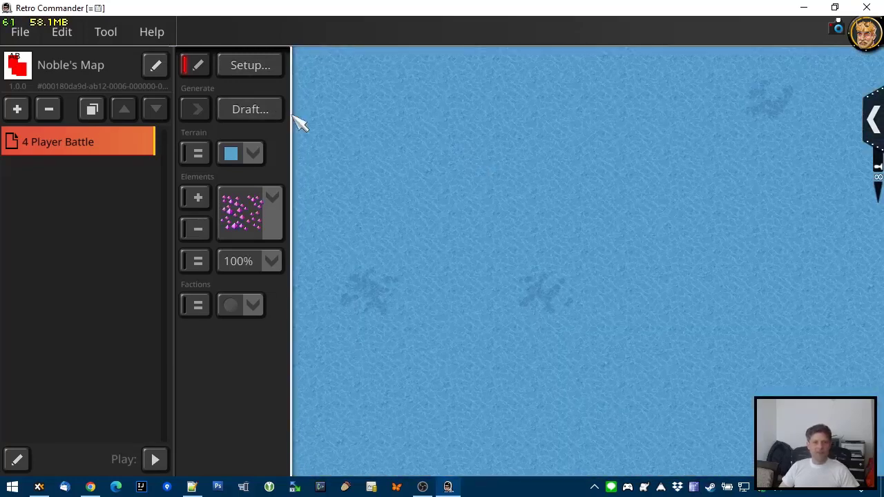
Step: Open the scenario configuration and review its map type and coordinate offset options without changing them
click(253, 70)
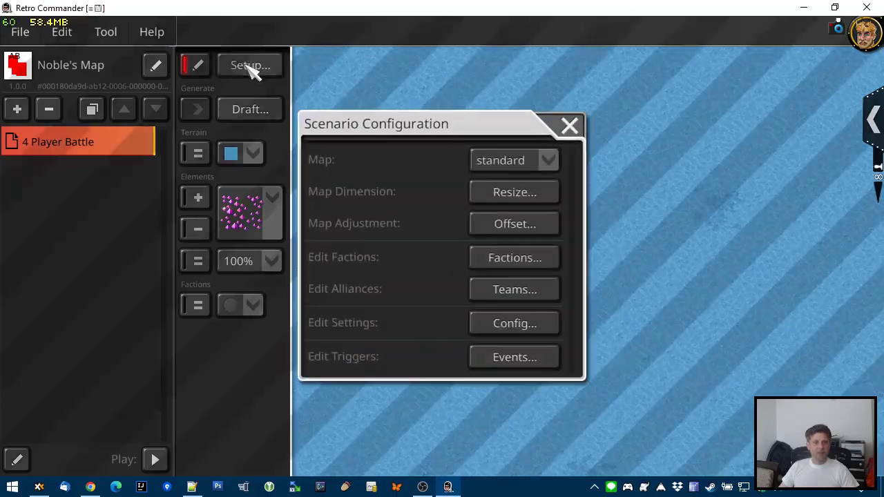
click(521, 164)
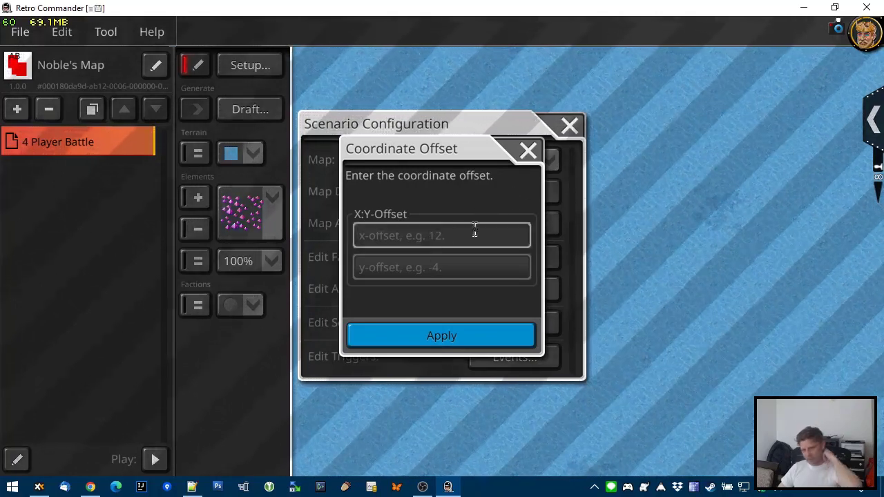
click(529, 150)
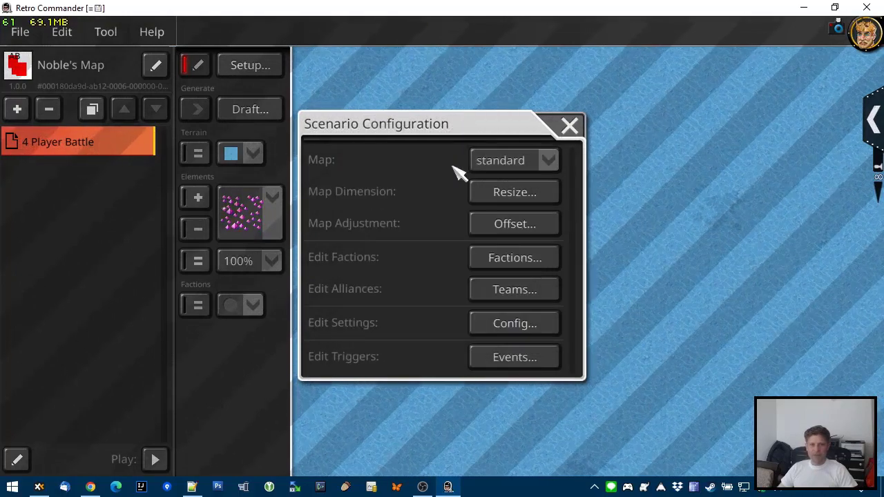
Step: Add the Pan-Am League as a faction of the scenario with 1000 matter
click(524, 262)
click(325, 365)
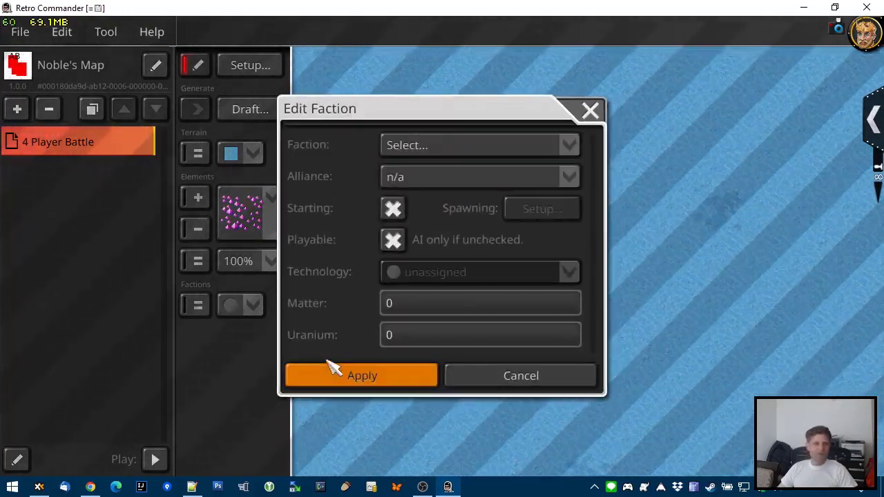
click(454, 142)
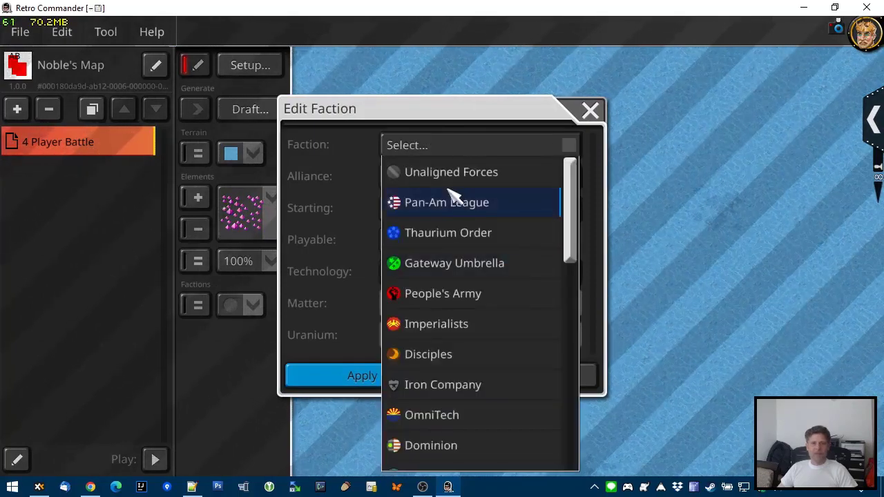
drag(473, 442, 468, 287)
scroll(467, 287, up, 6)
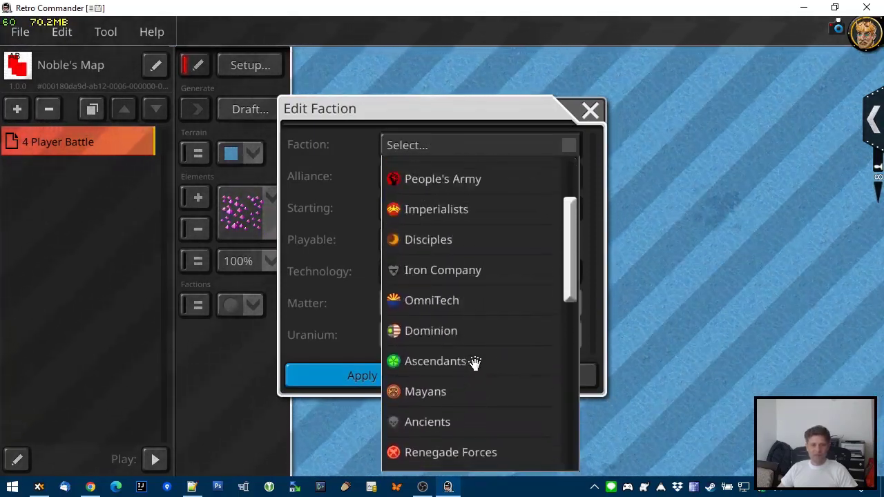
click(446, 202)
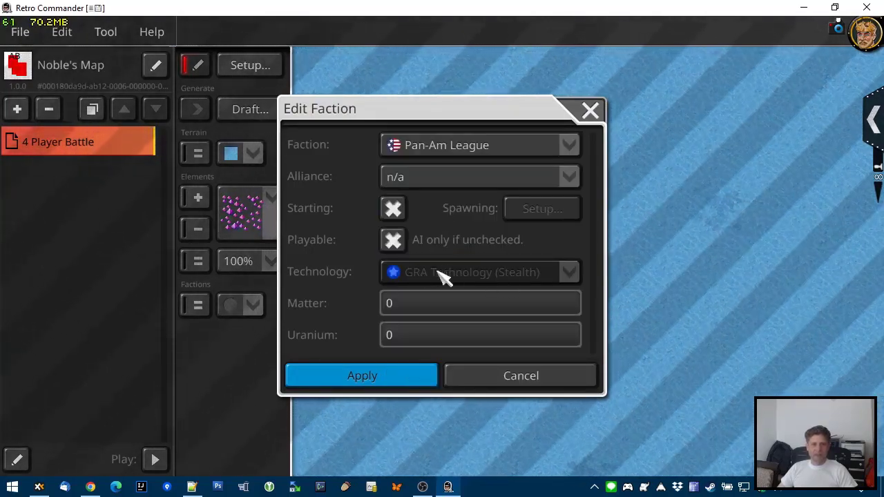
click(442, 309)
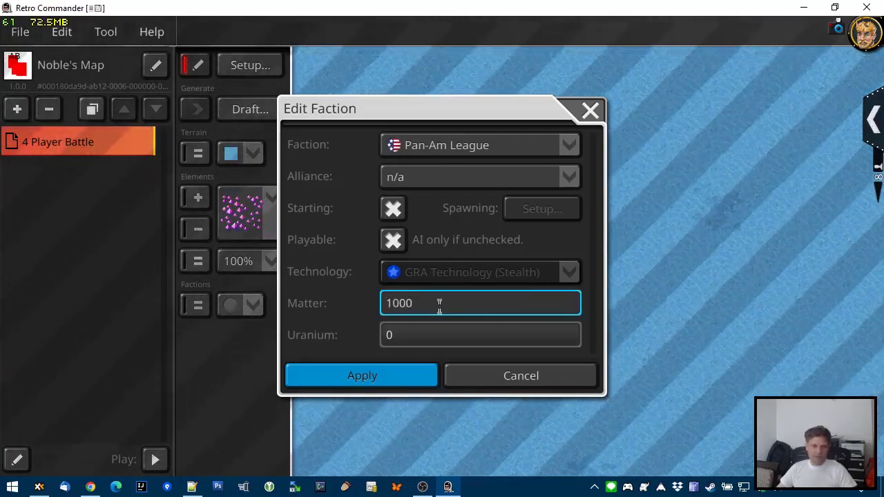
click(418, 381)
Step: Add the People's Army as a second faction with 1000 matter
click(326, 365)
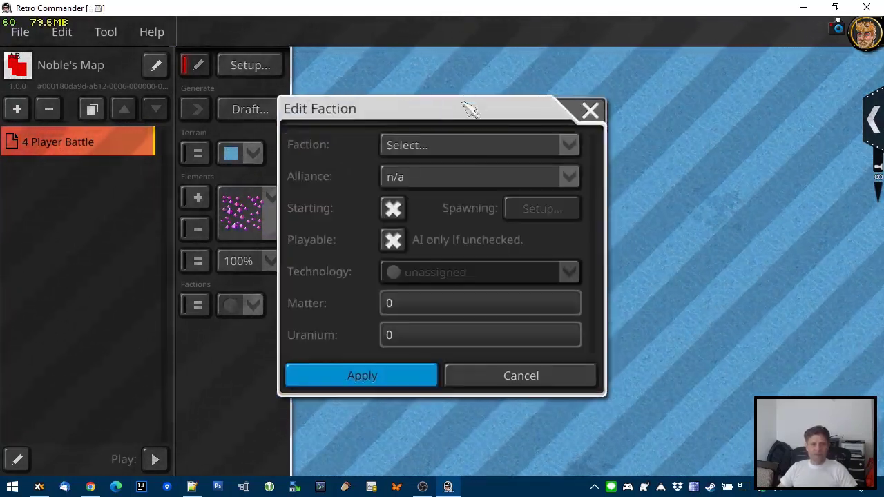
click(470, 146)
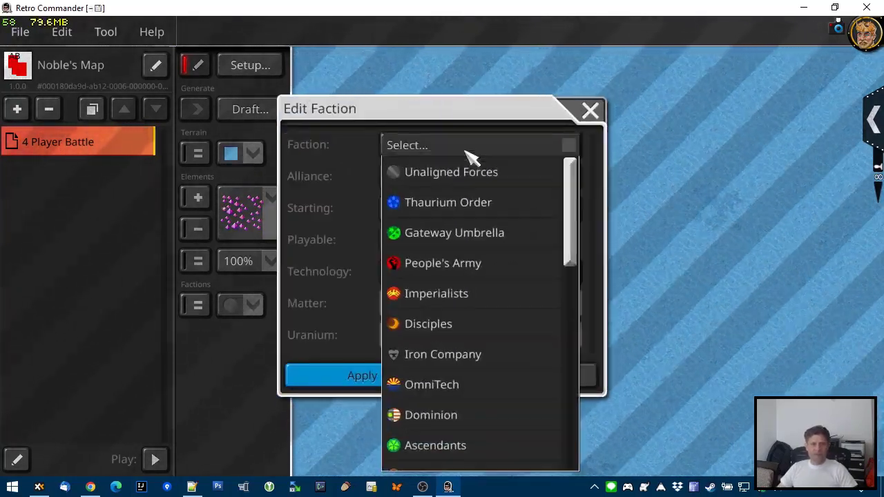
click(442, 265)
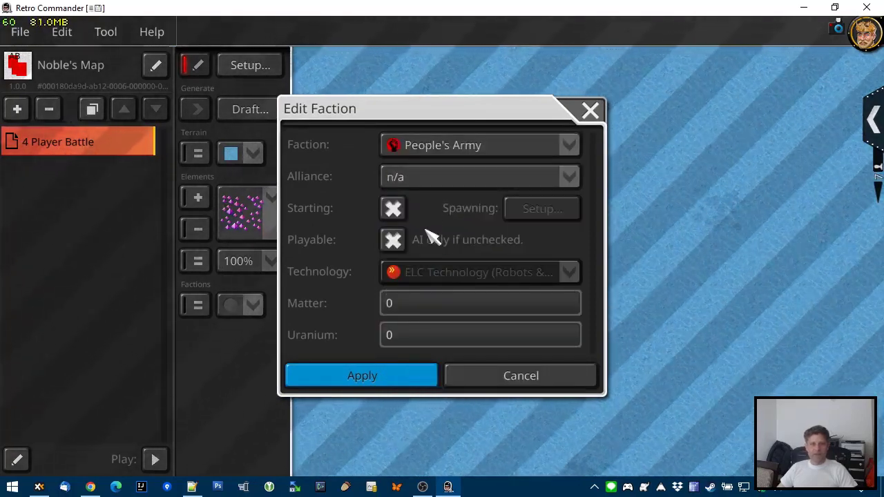
click(413, 304)
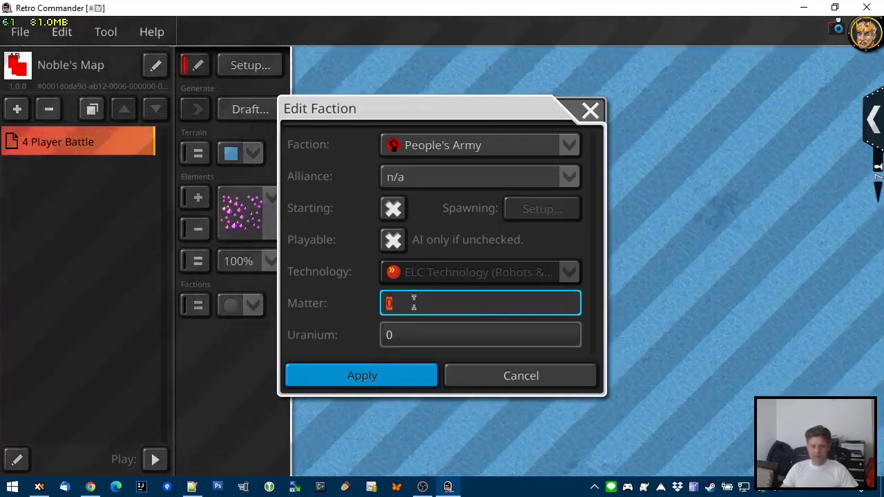
click(379, 378)
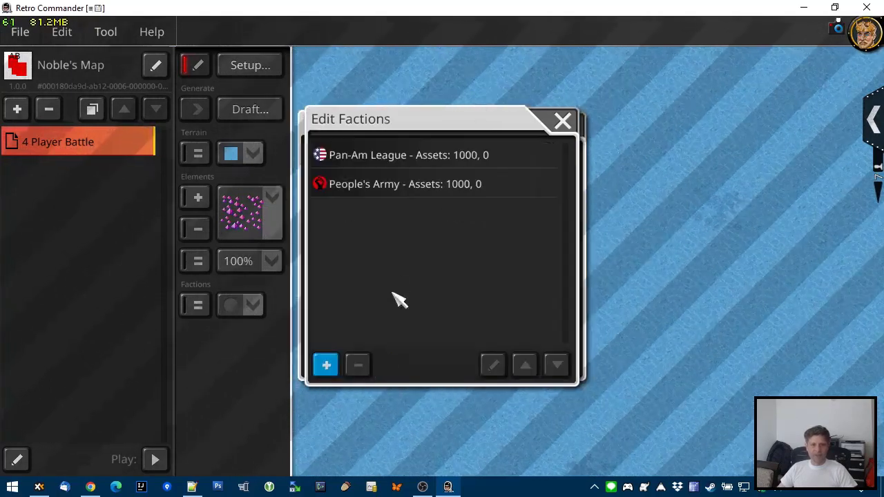
Step: Add Rival Blue as a third faction with 1000 matter, leaving its technology unassigned
click(323, 364)
click(414, 153)
scroll(499, 266, down, 5)
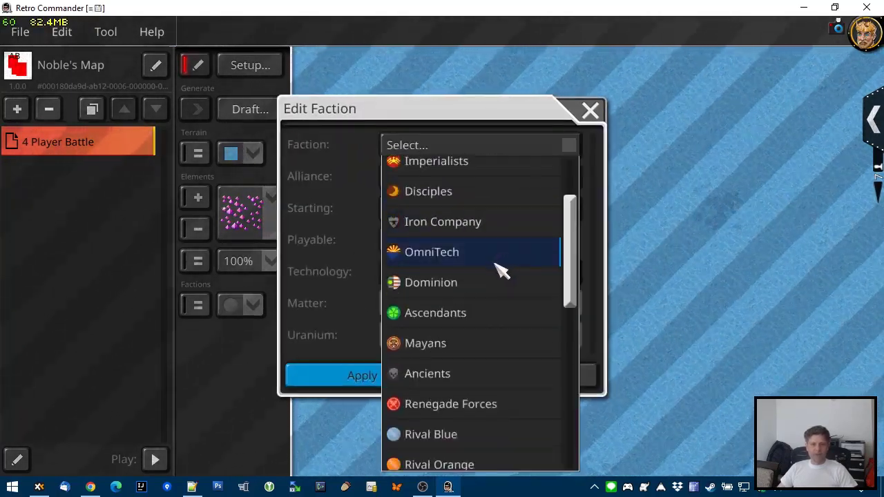
scroll(491, 271, up, 4)
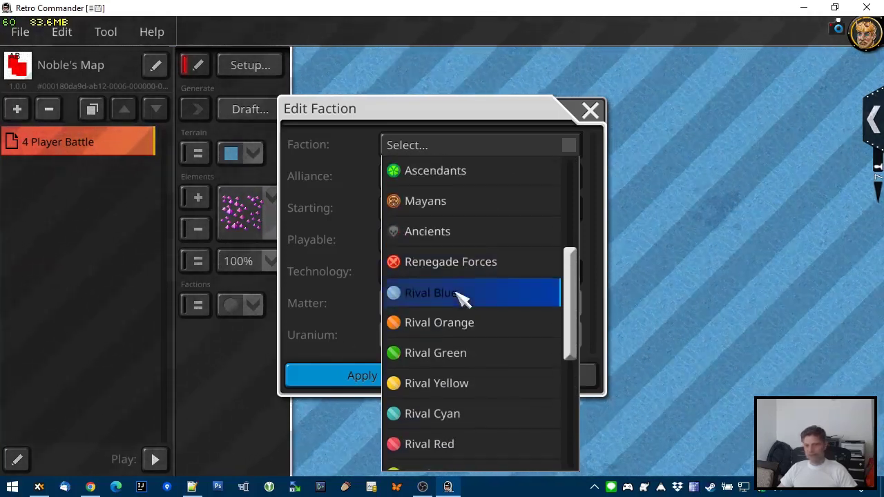
click(453, 294)
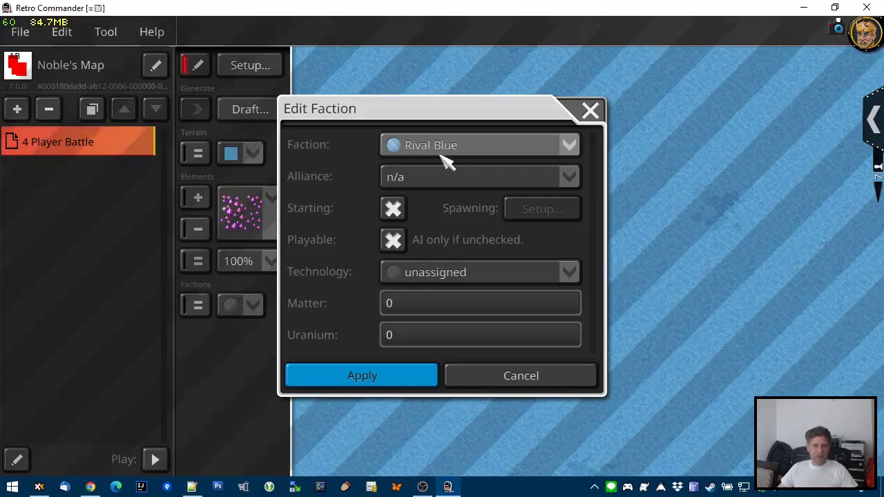
click(449, 273)
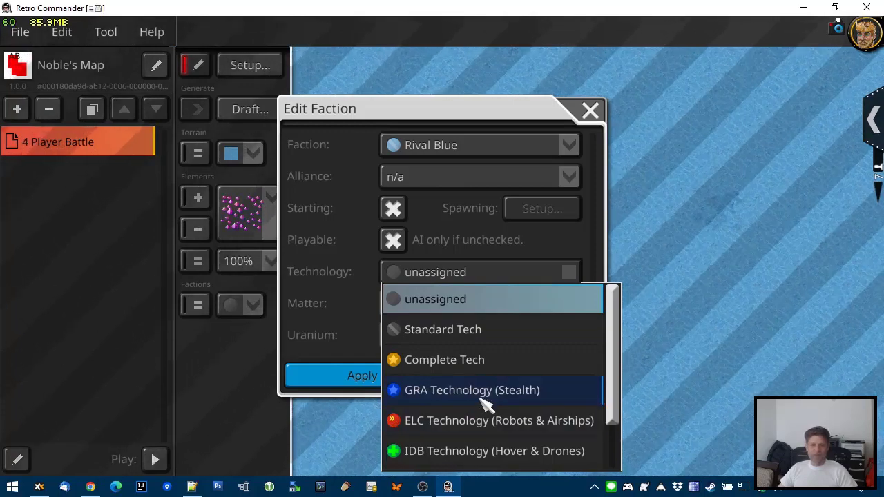
click(348, 301)
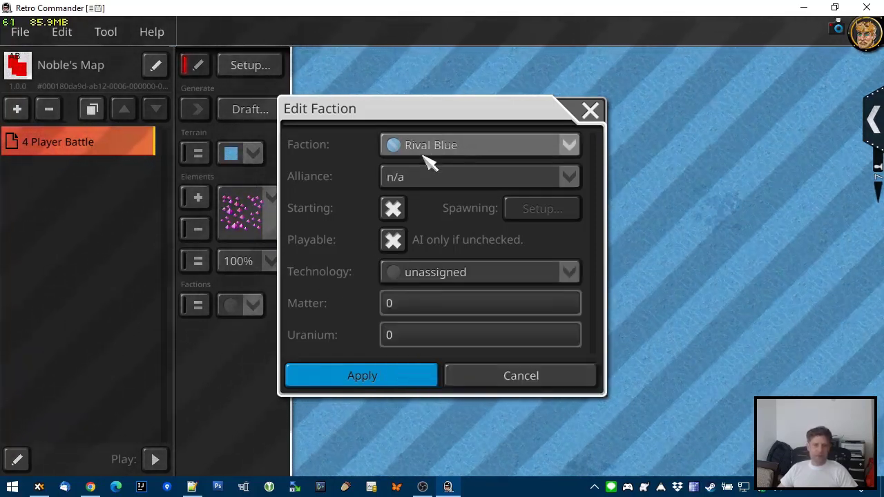
click(452, 304)
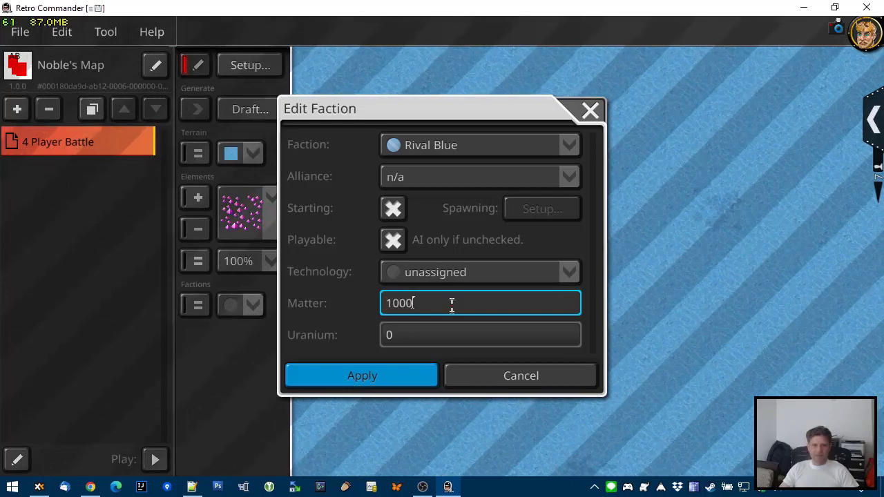
click(396, 384)
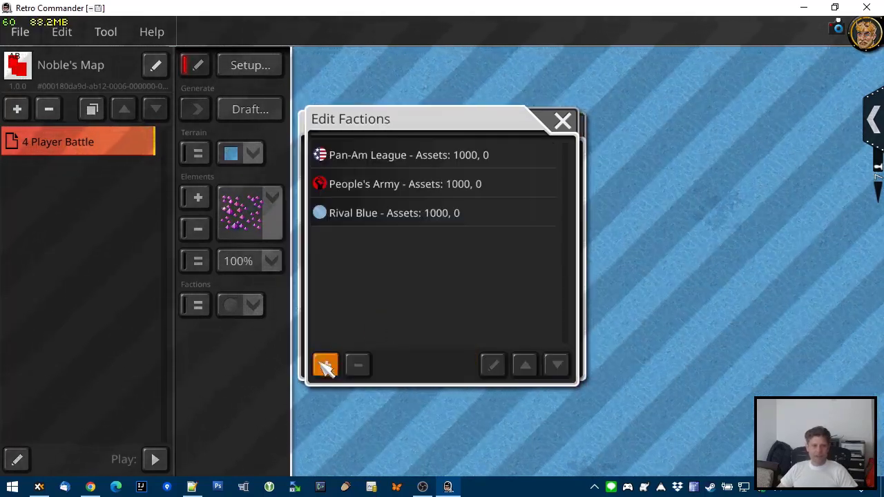
Step: Add Rival Fuchsia as a fourth faction with 1000 matter and close the scenario configuration
click(324, 365)
click(469, 154)
scroll(466, 387, down, 5)
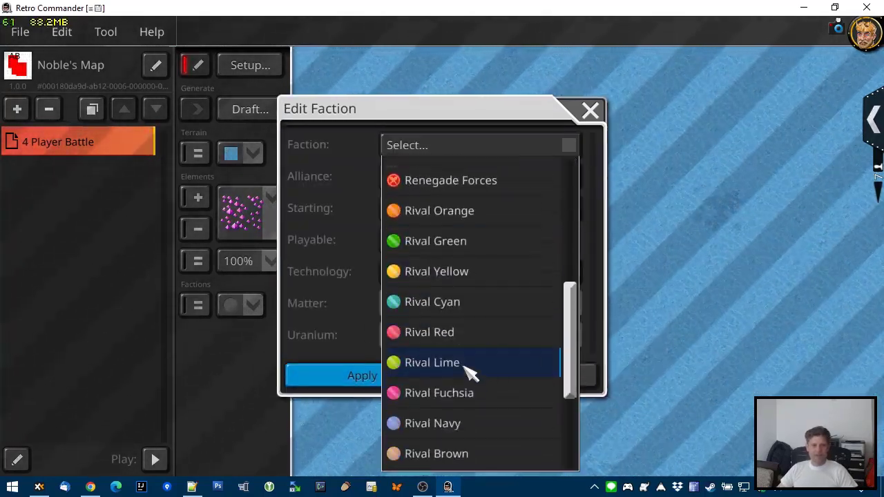
click(452, 378)
click(418, 303)
text(1000)
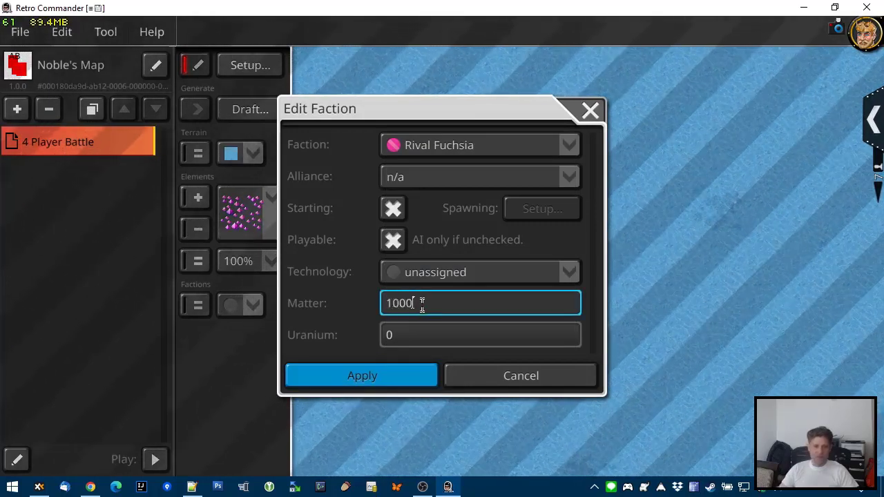
click(404, 375)
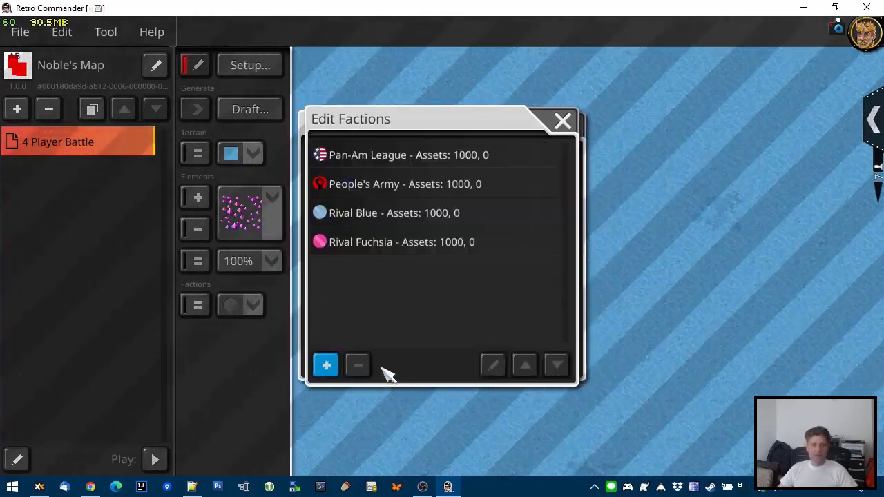
click(564, 123)
click(569, 125)
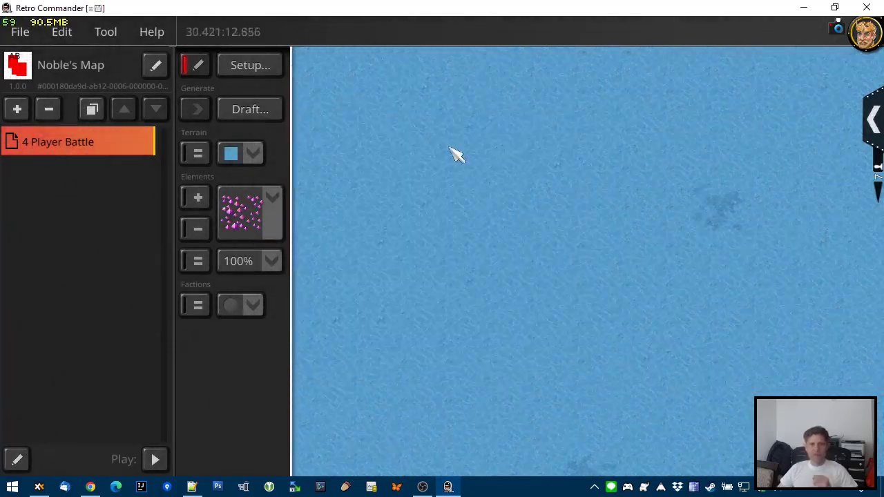
Step: Review the available objectives in the scenario's settings and leave Supremacy selected
click(251, 67)
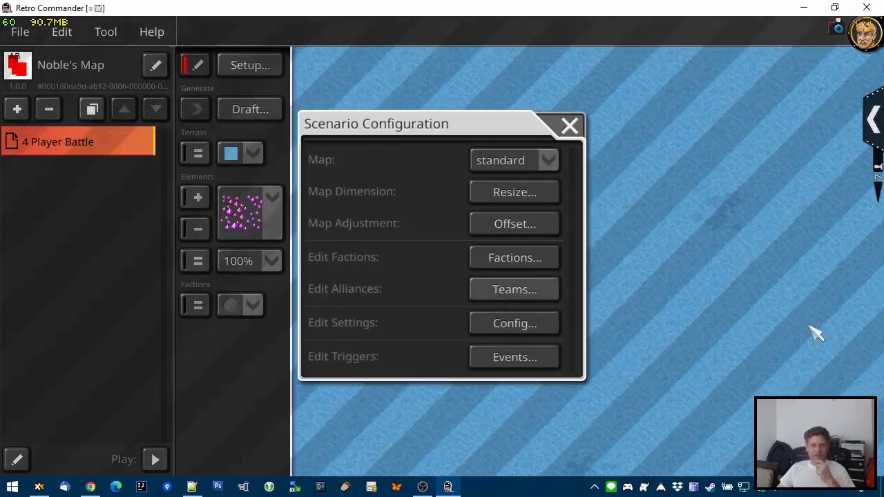
click(508, 325)
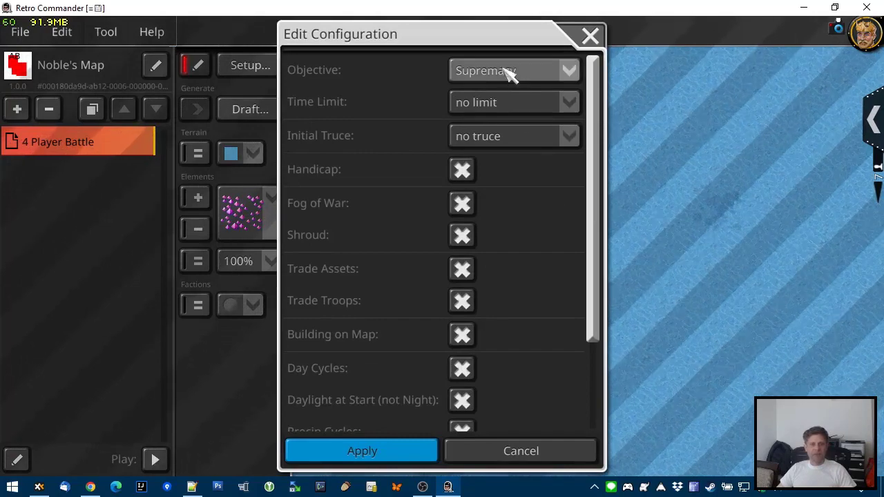
click(508, 74)
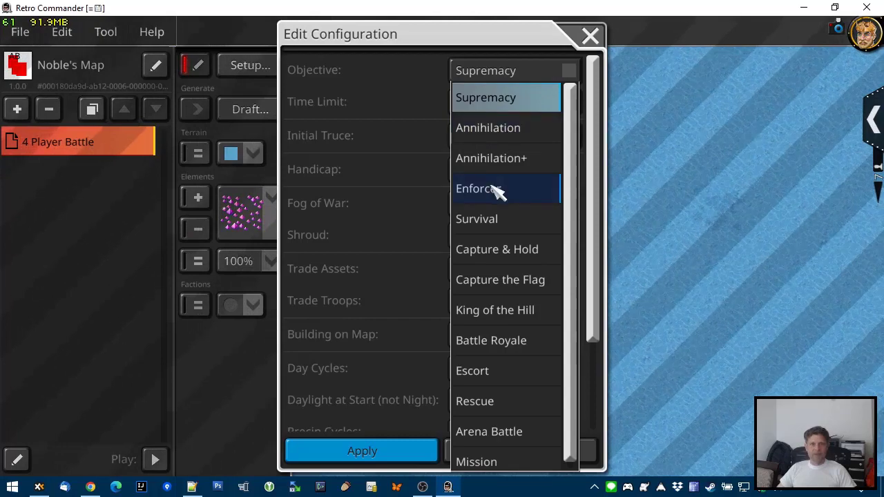
click(418, 166)
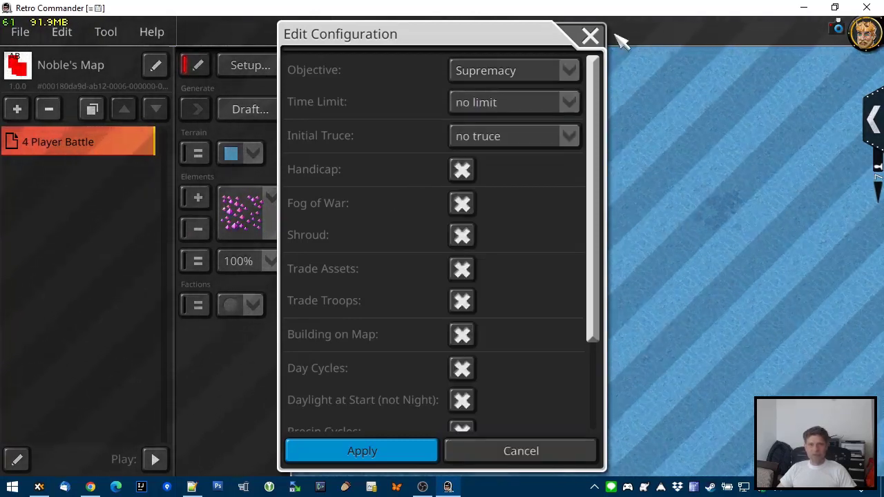
click(590, 36)
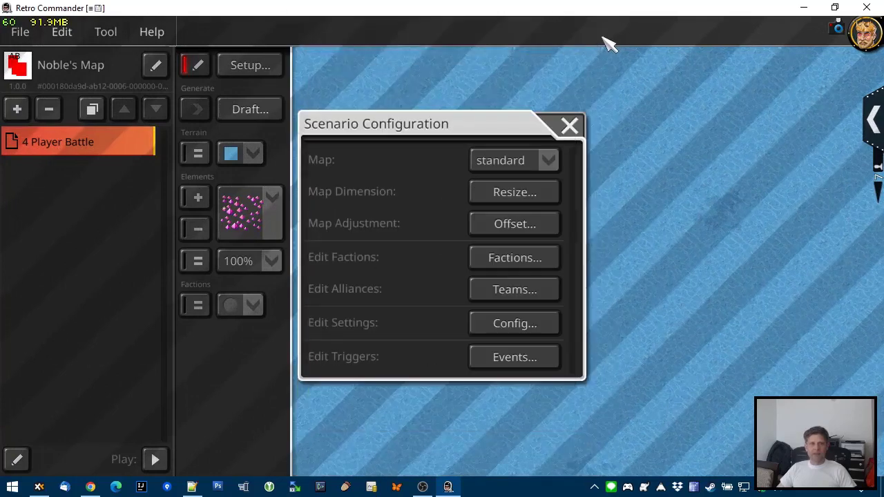
click(568, 123)
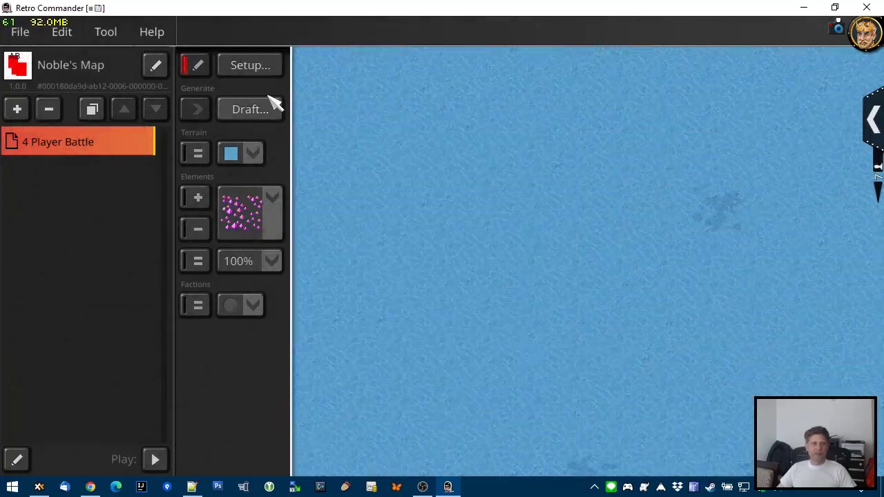
Step: Read the Modding Guide's sections on game modes, map generator, triggers and restrictions
click(152, 32)
click(169, 61)
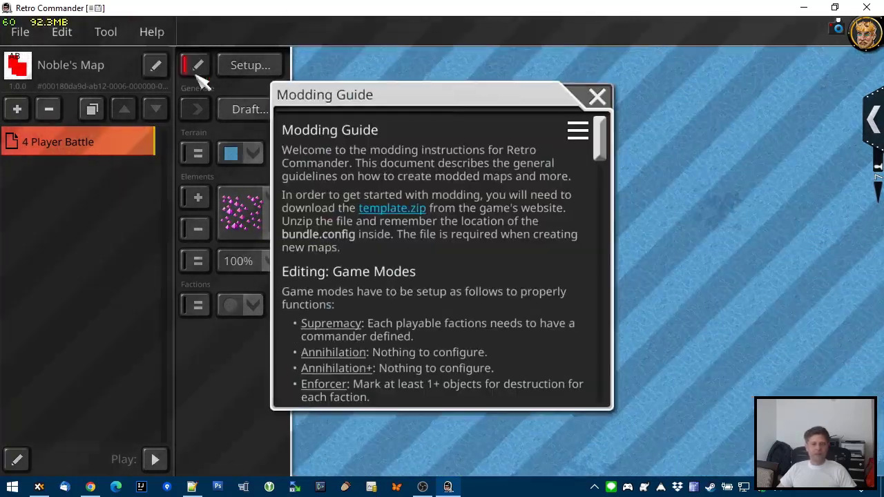
scroll(494, 331, down, 5)
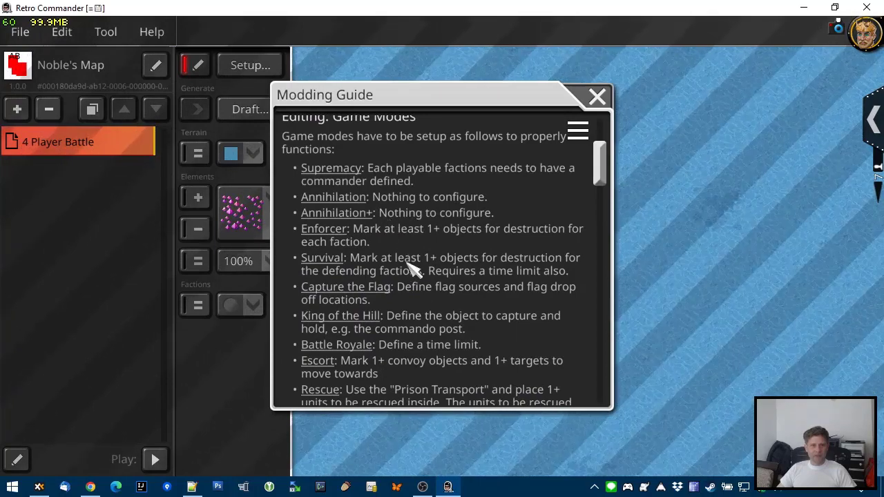
scroll(423, 312, down, 1)
scroll(422, 312, down, 2)
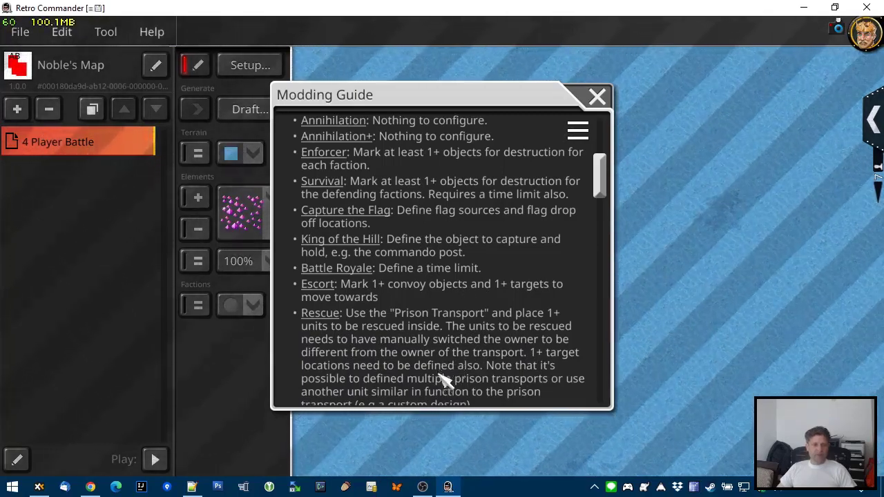
drag(439, 376, 435, 249)
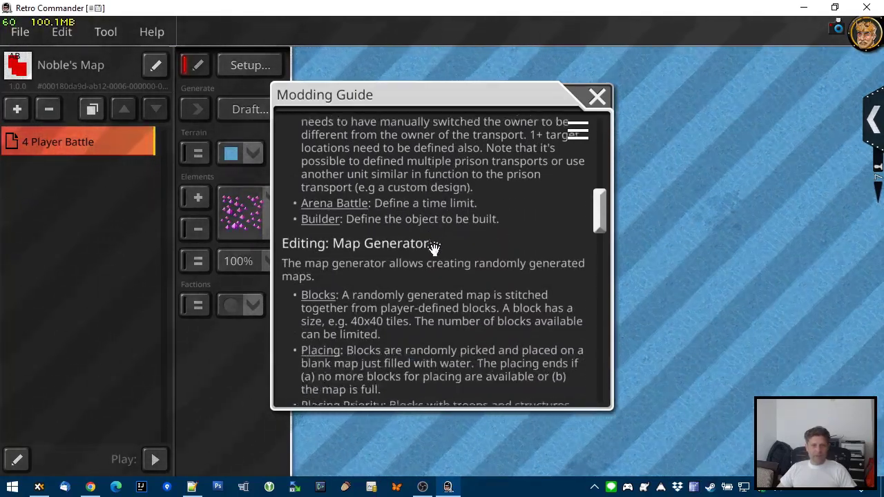
scroll(430, 310, down, 1)
scroll(448, 302, down, 4)
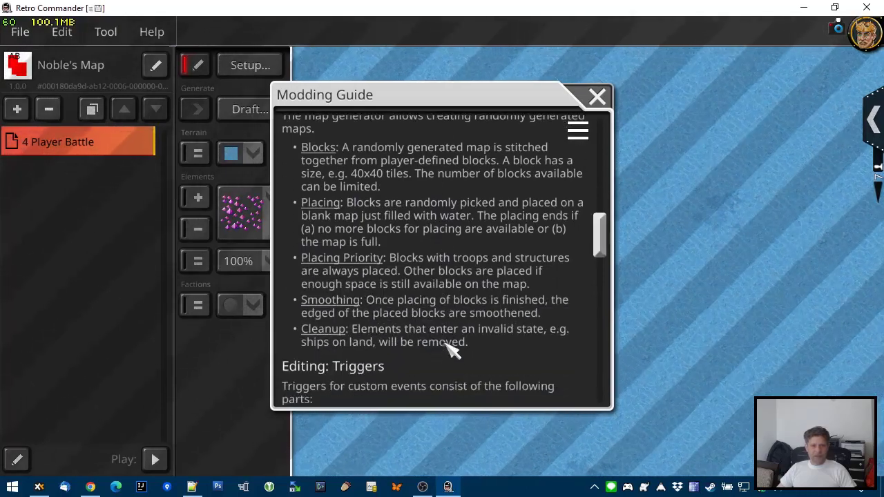
scroll(448, 349, down, 10)
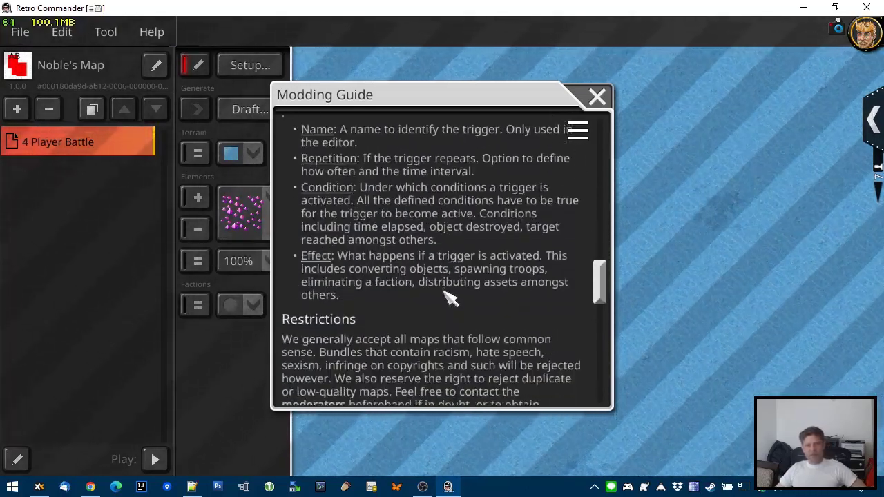
drag(448, 207, 441, 187)
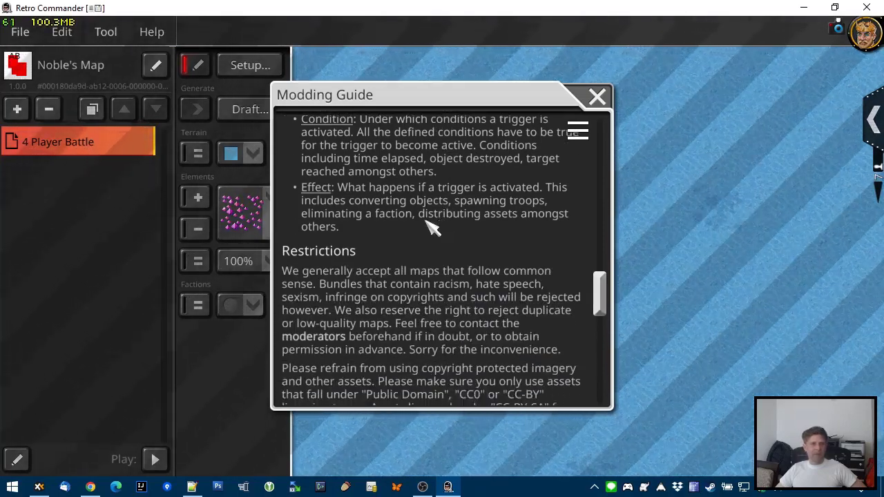
mouse_move(431, 332)
mouse_down()
mouse_move(417, 207)
mouse_move(409, 221)
mouse_move(408, 210)
mouse_move(408, 269)
mouse_move(445, 332)
mouse_up()
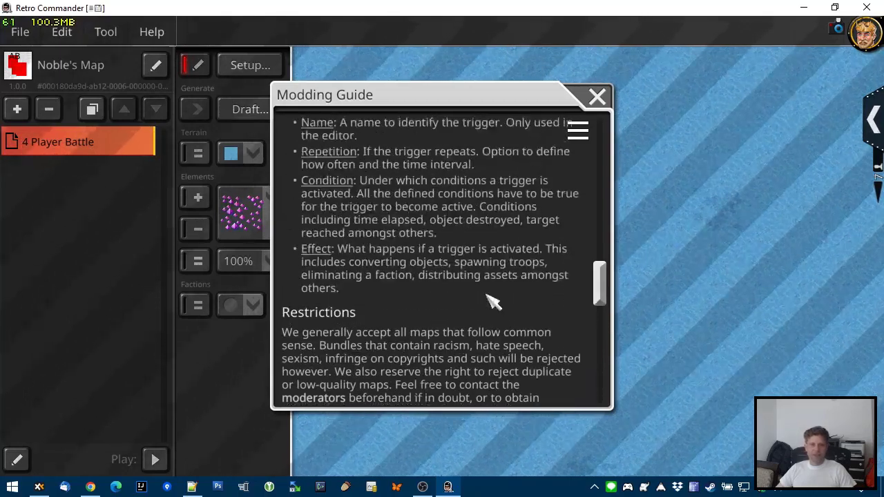
click(603, 101)
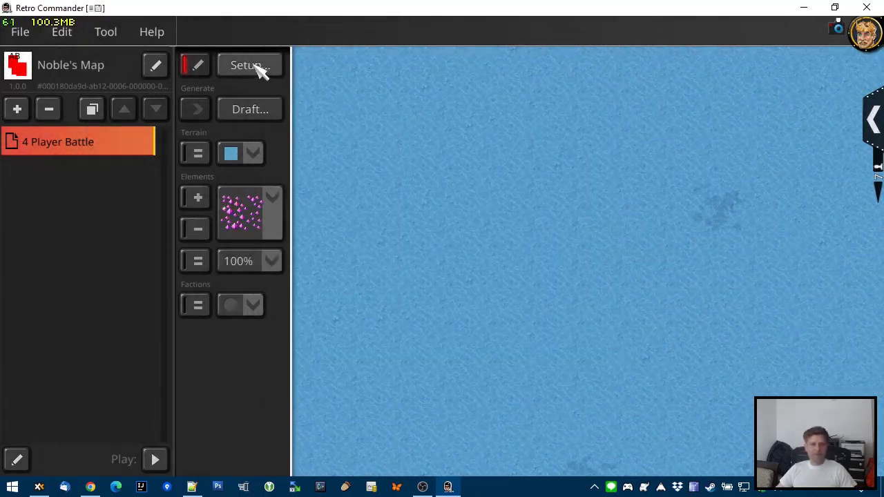
Step: Review the scenario settings for time limit, initial truce, fog of war, trading, building, and day and weather cycles without changing them
click(259, 71)
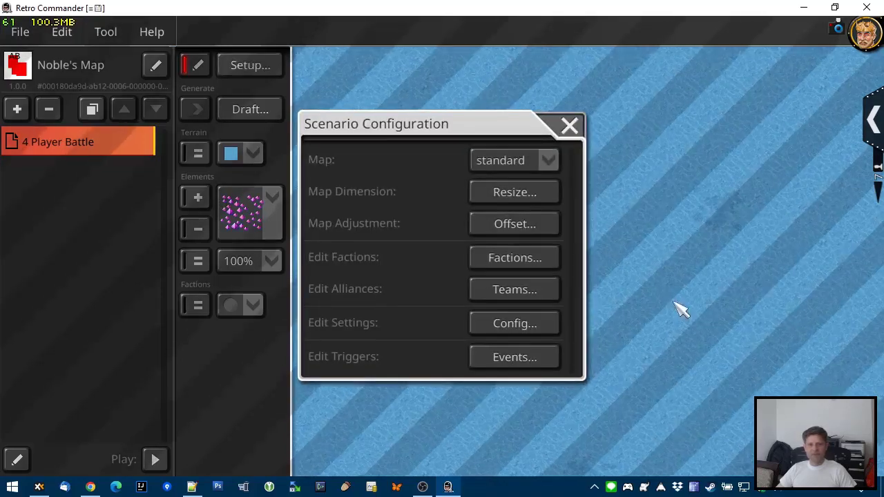
click(551, 327)
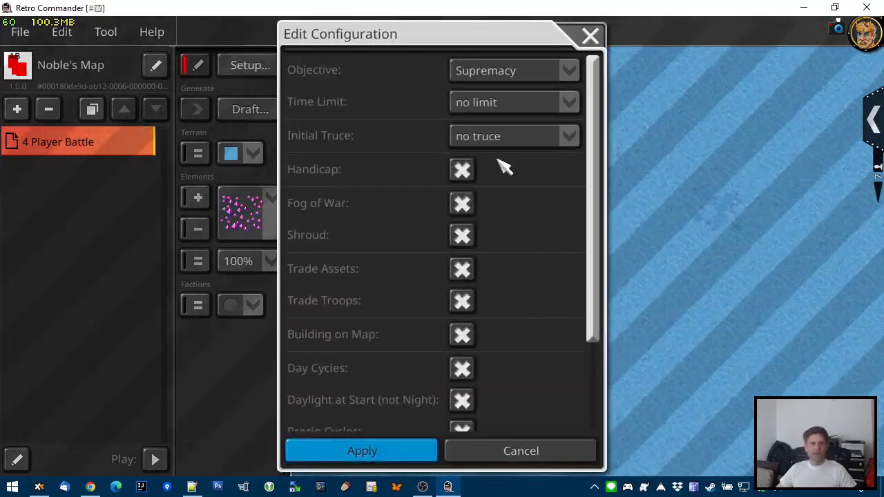
click(493, 108)
scroll(544, 366, down, 4)
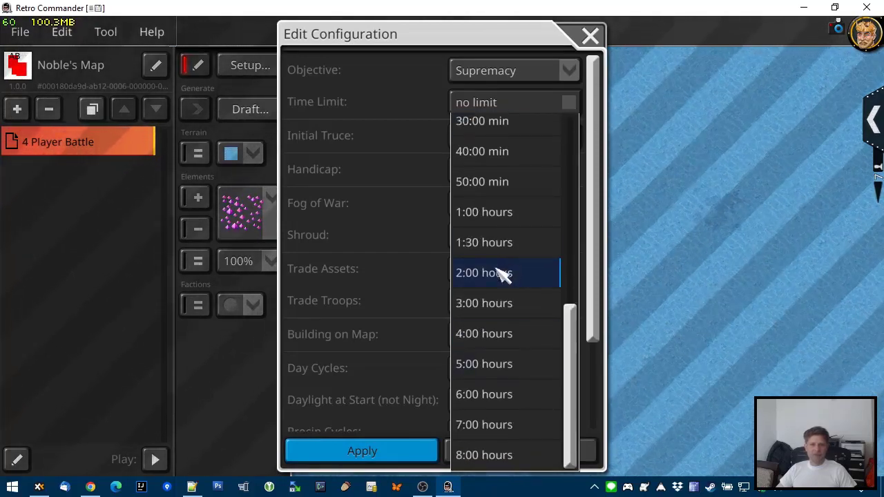
click(409, 201)
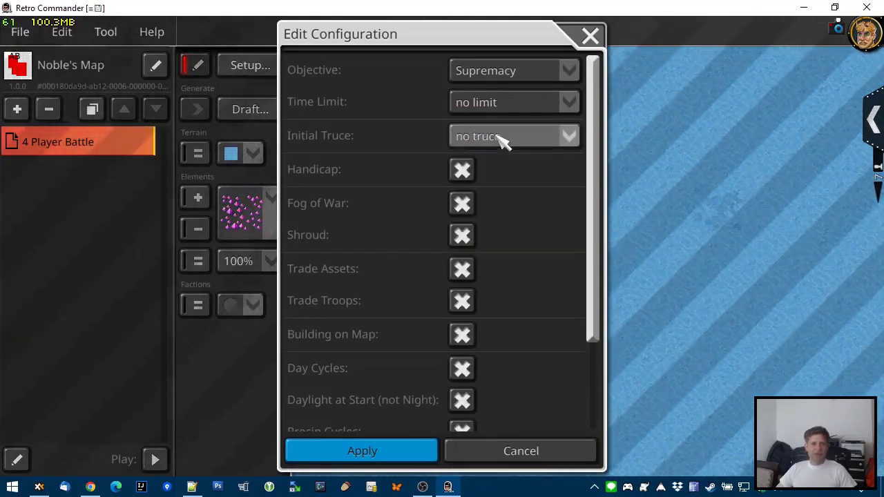
click(502, 138)
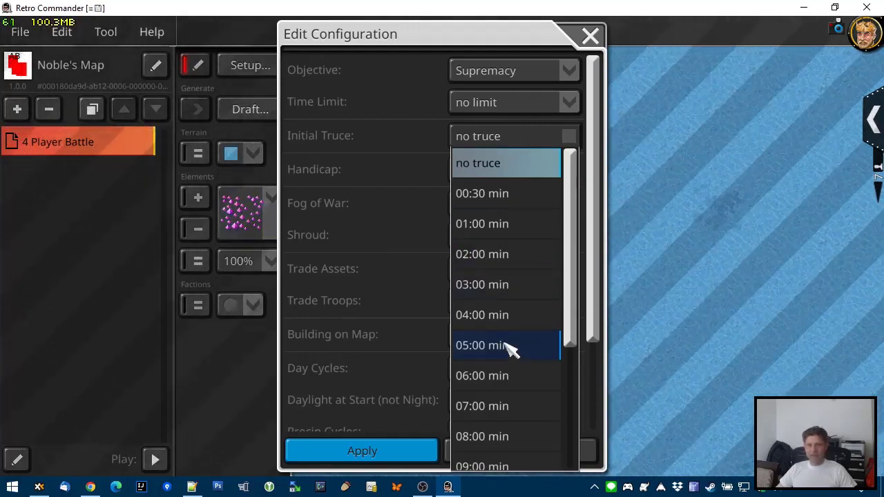
scroll(516, 355, down, 3)
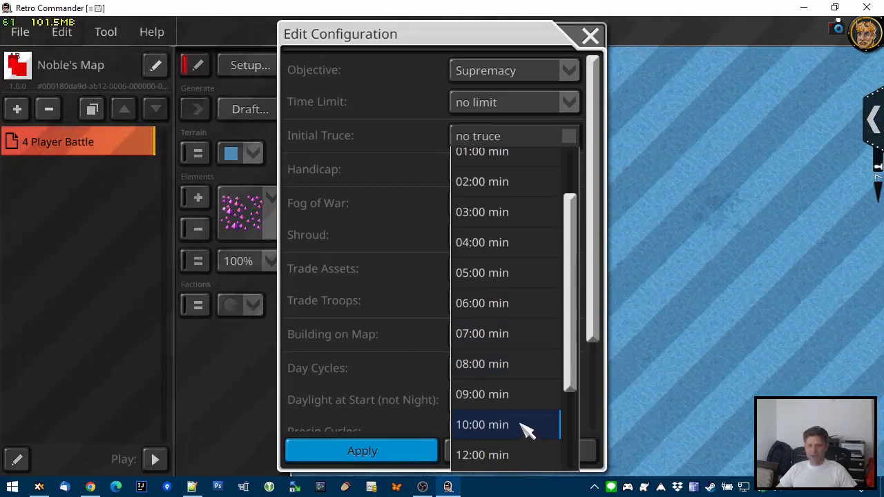
click(361, 246)
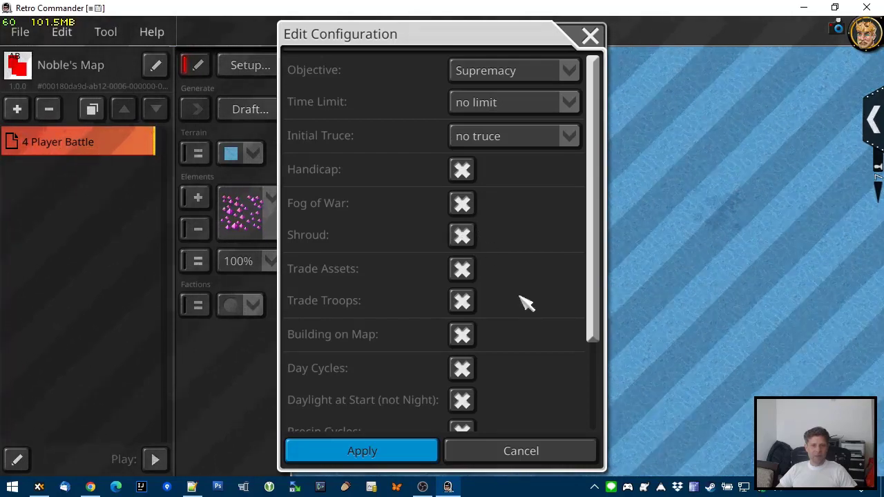
drag(537, 389, 530, 319)
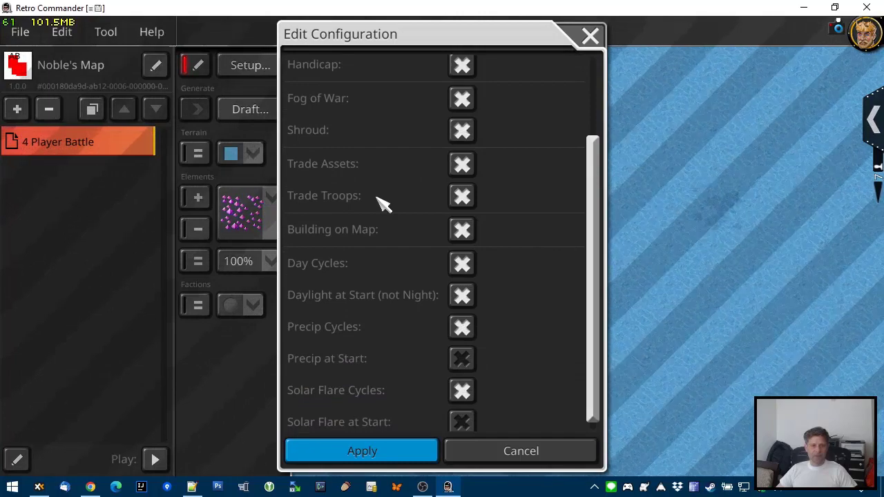
drag(527, 352, 531, 296)
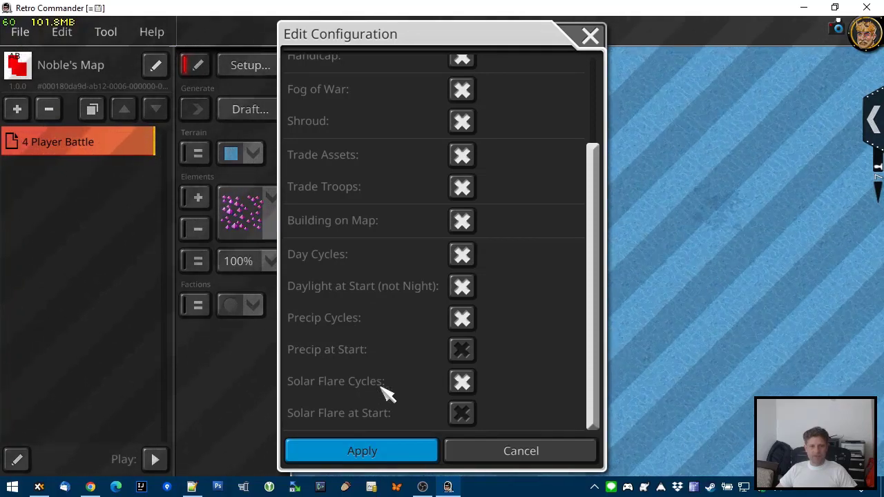
Step: Cancel the settings edit and close the scenario configuration
click(507, 452)
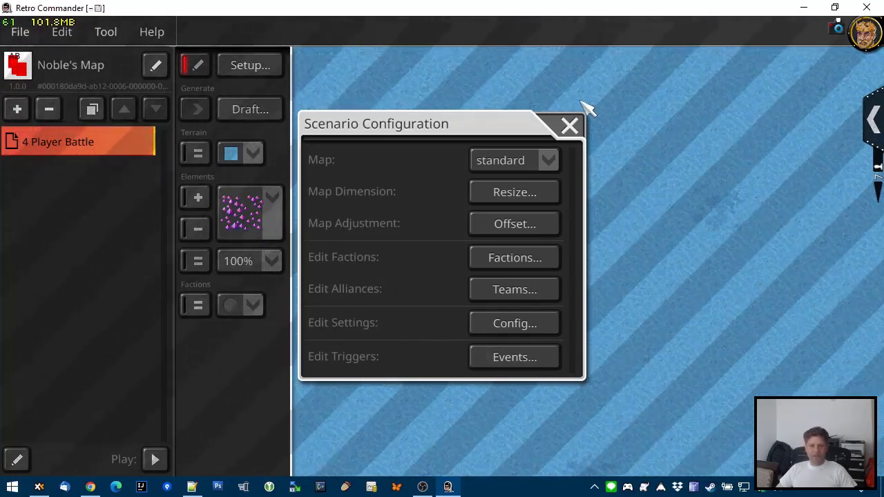
click(571, 125)
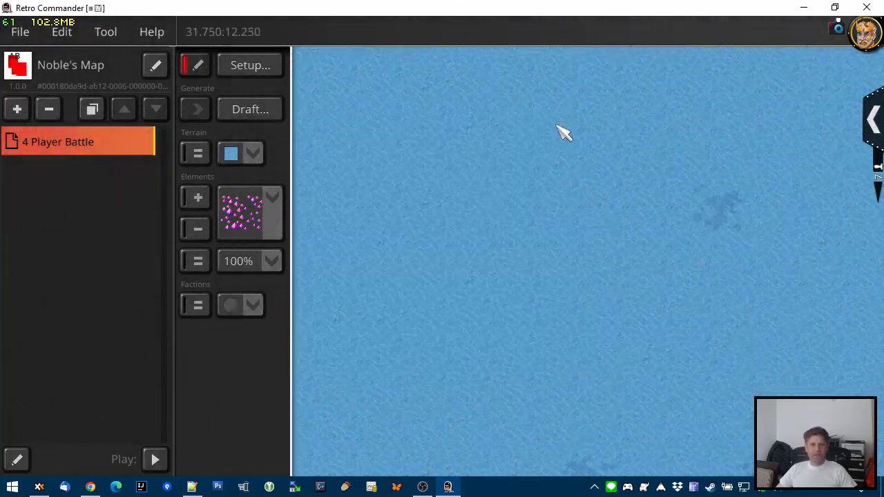
Step: Paint a patch of Earth terrain onto the open water of the blank map
click(204, 153)
click(243, 153)
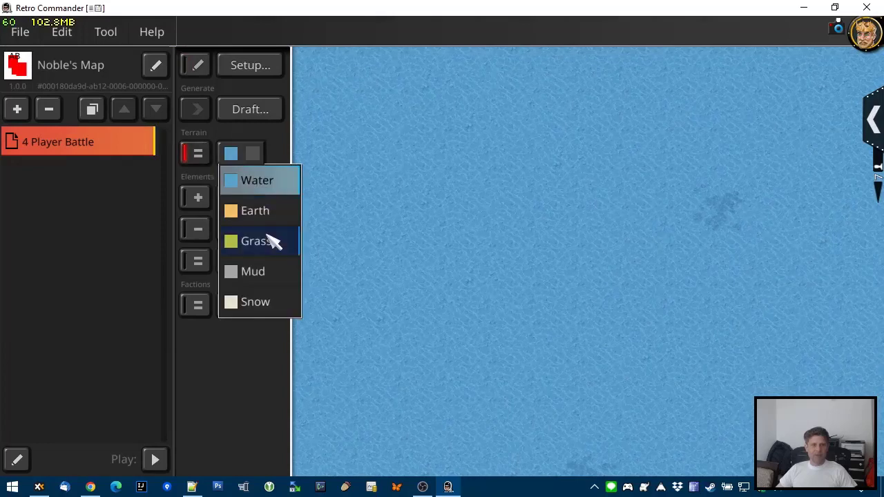
click(292, 211)
mouse_move(414, 169)
mouse_down()
mouse_move(586, 243)
mouse_move(507, 198)
mouse_move(592, 233)
mouse_move(510, 196)
mouse_up()
Step: Apply an active map generator with Random terrain and standard mud, mountains, cliffs and volcanoes, and generate a map
click(252, 110)
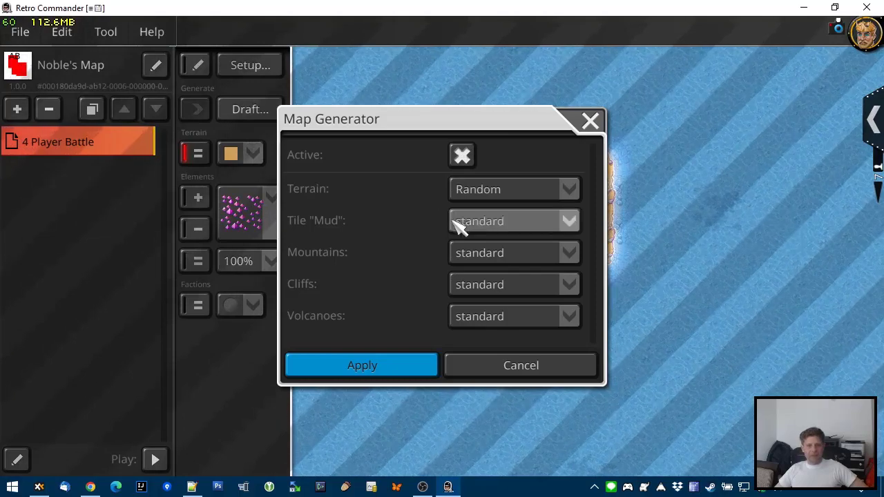
click(393, 367)
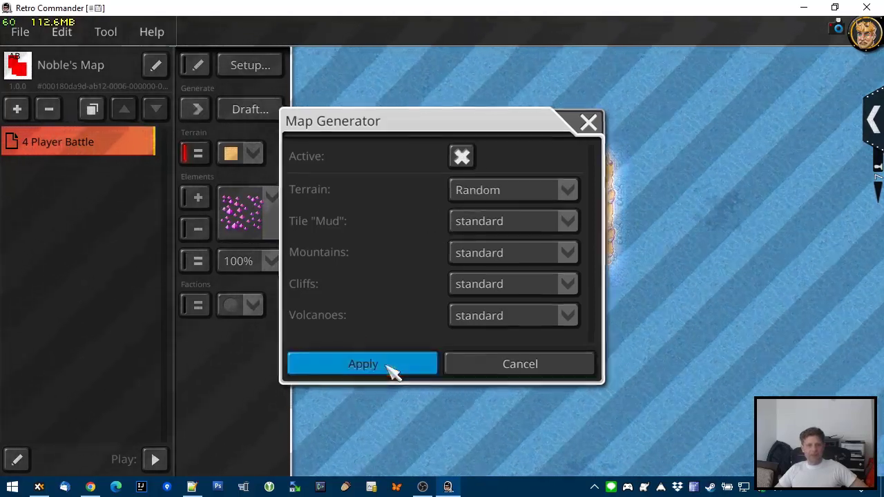
click(197, 109)
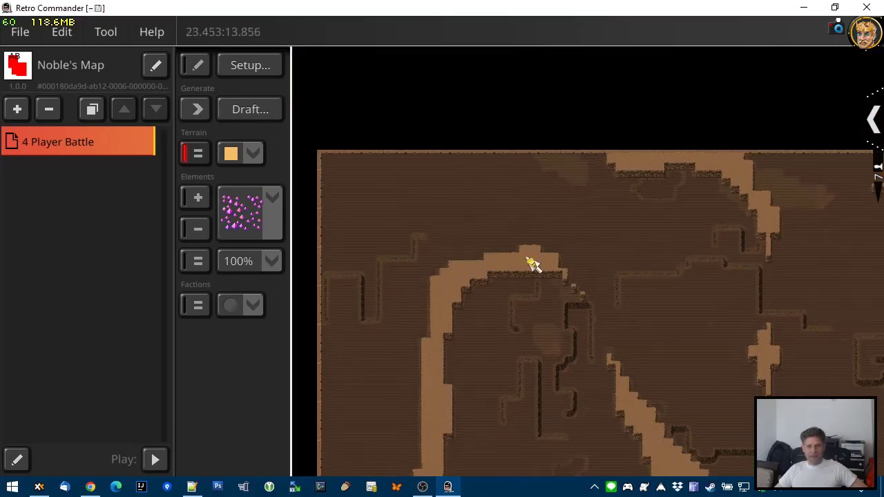
Step: Look over the generated layout and generate further random maps, keeping the last one
click(197, 65)
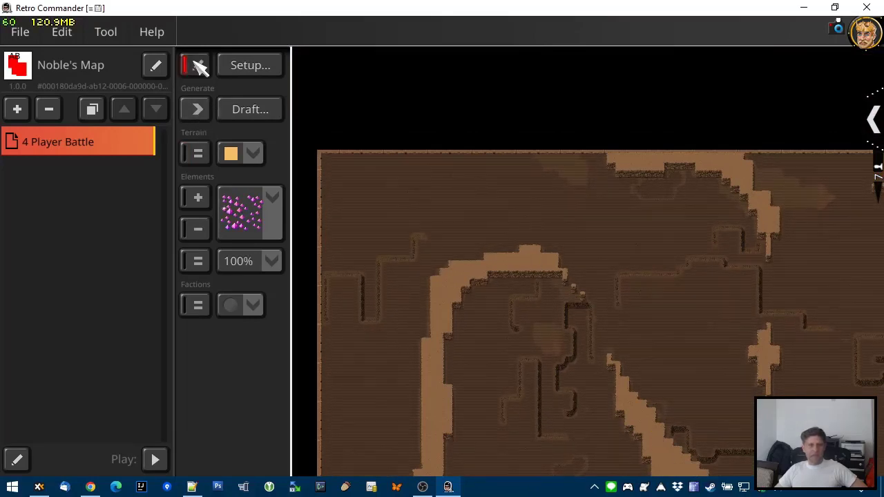
click(195, 111)
drag(738, 431, 520, 237)
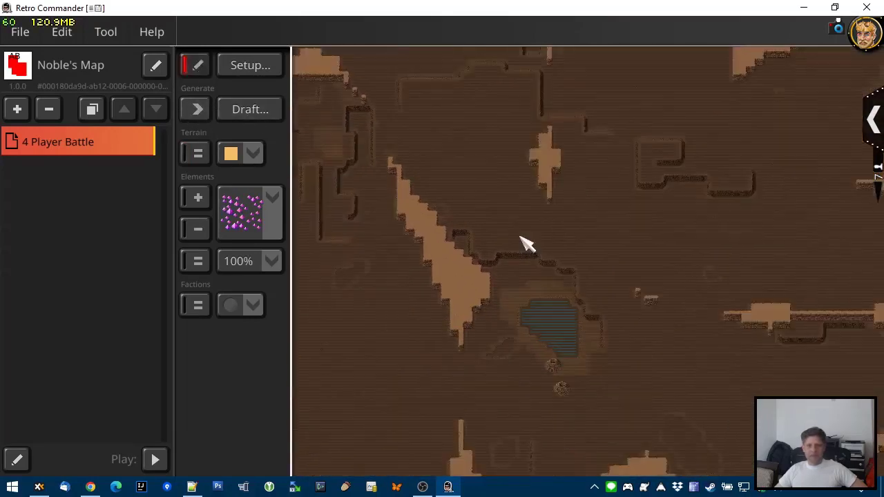
drag(790, 458, 787, 408)
click(197, 109)
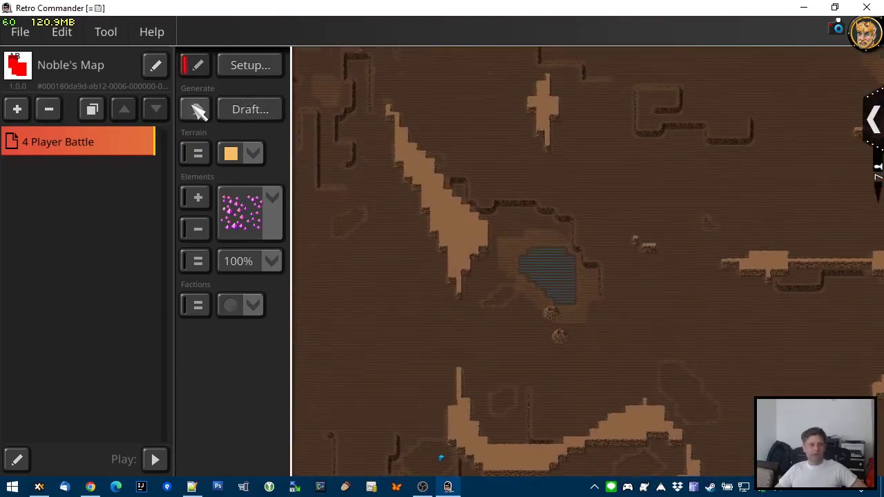
drag(562, 312, 854, 398)
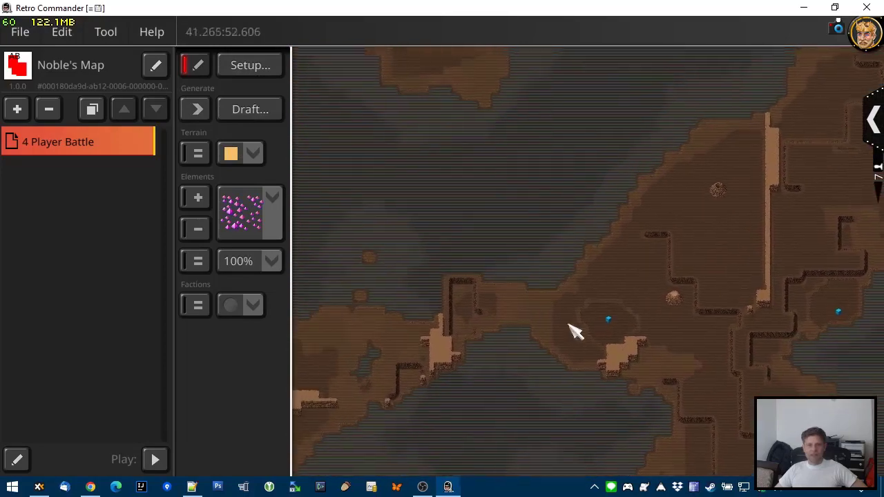
drag(442, 284, 576, 219)
drag(750, 367, 584, 390)
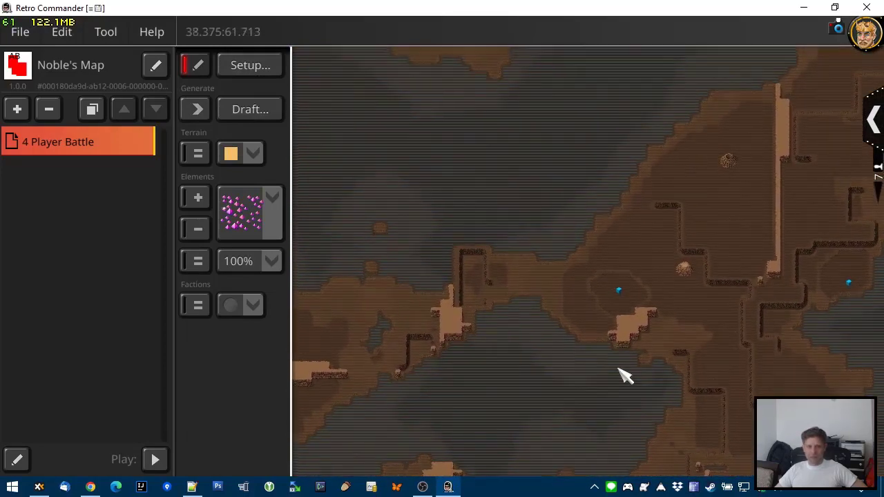
click(199, 109)
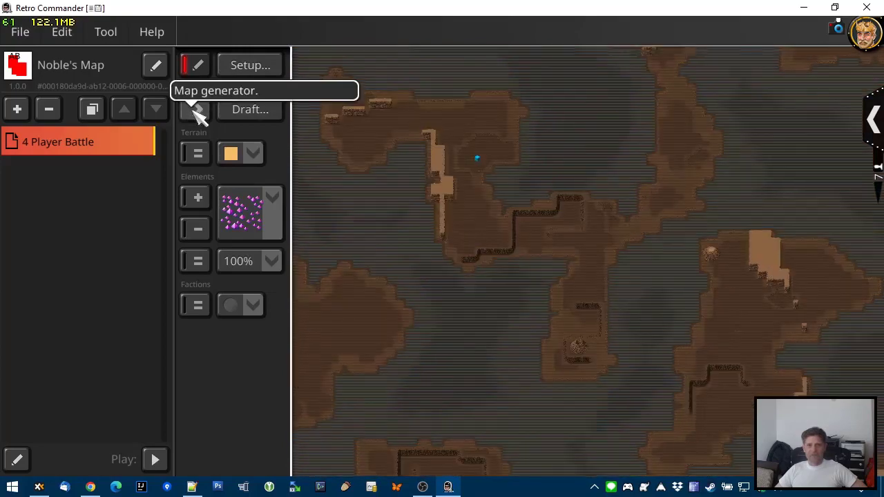
click(192, 111)
click(193, 110)
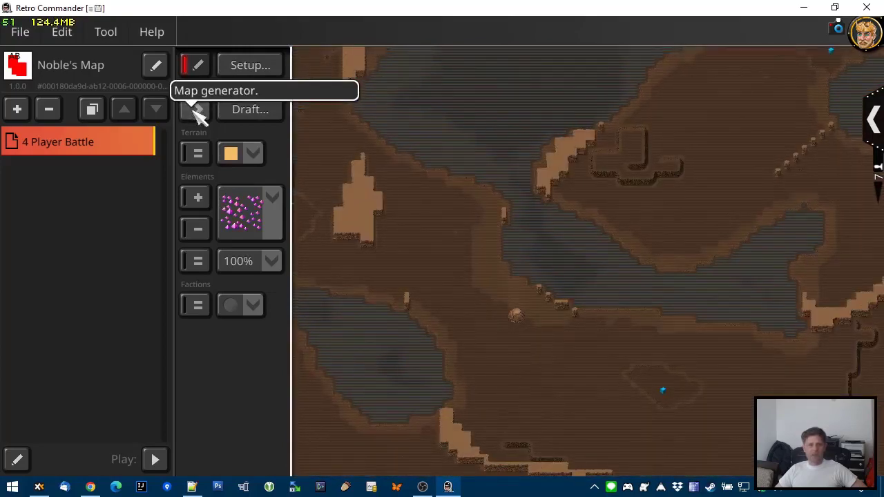
Step: Cut a channel through the land with Water terrain to connect the southwestern lake with the large body of water
drag(697, 299, 722, 352)
click(253, 152)
click(259, 179)
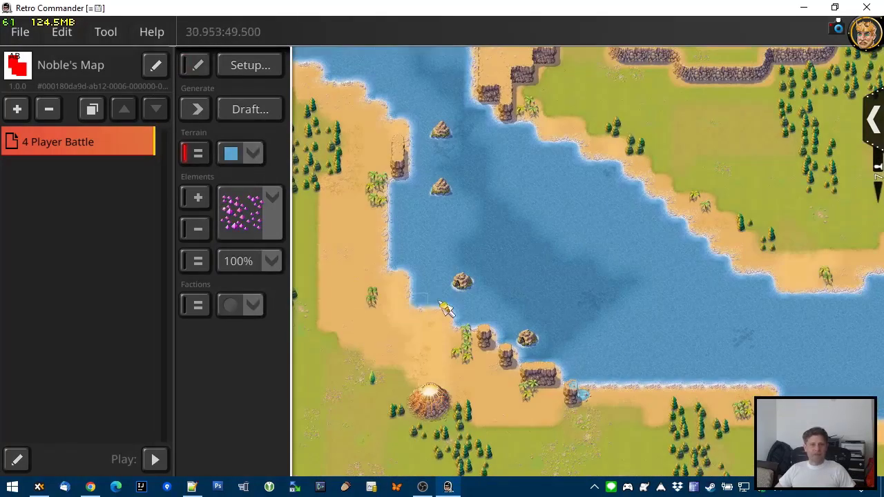
mouse_move(424, 311)
mouse_down()
mouse_move(357, 345)
mouse_move(558, 256)
mouse_up()
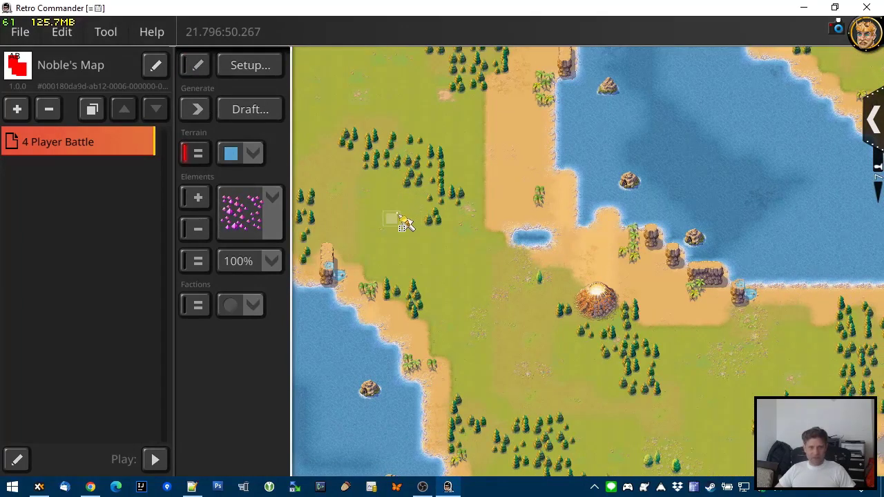
drag(419, 237, 595, 261)
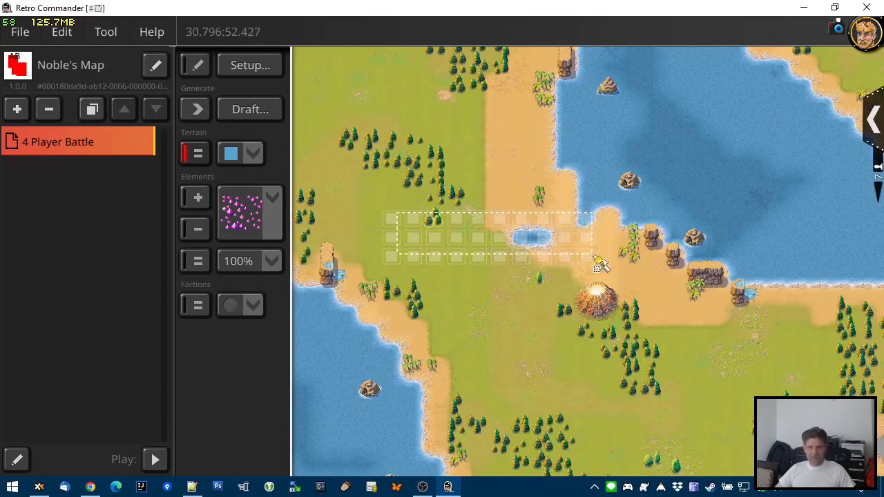
drag(428, 260, 418, 258)
drag(361, 260, 428, 351)
click(329, 284)
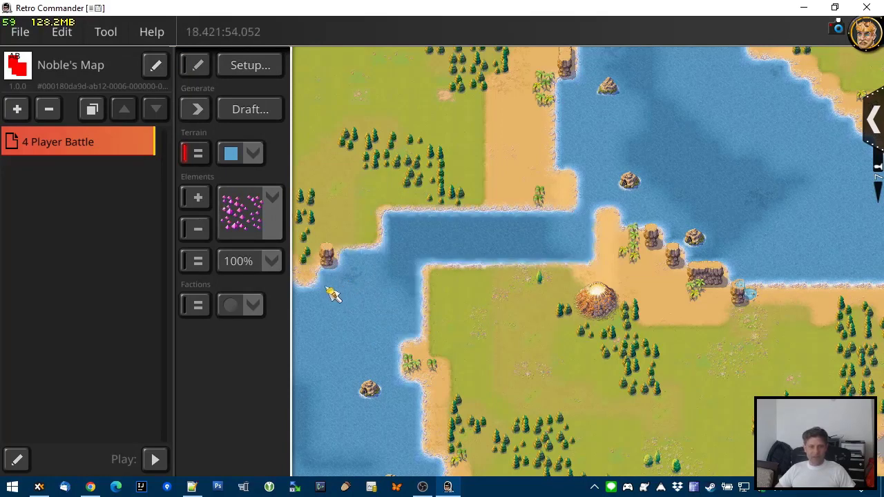
Step: Soften the new channel's square corners with extra Water tiles along both banks
click(448, 284)
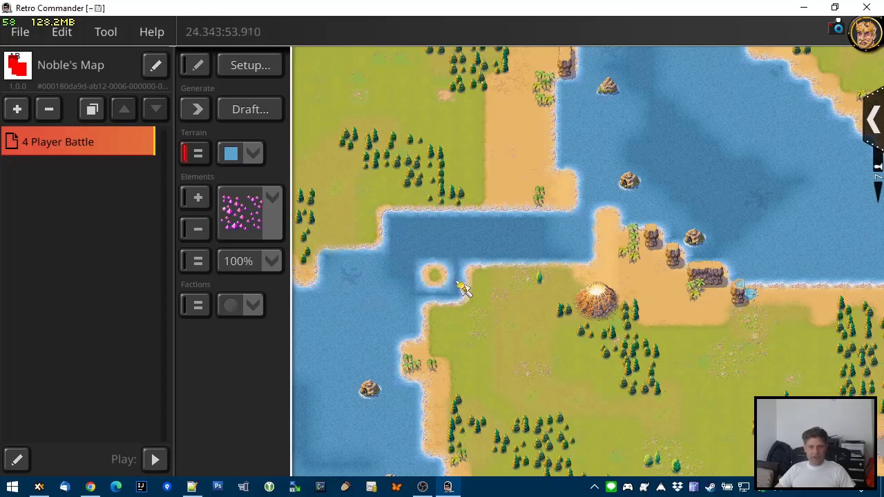
click(364, 246)
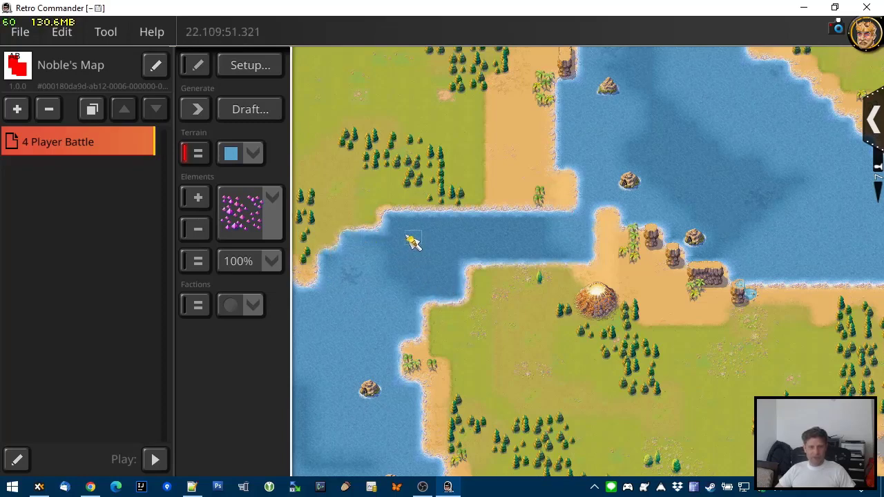
mouse_move(412, 242)
mouse_down()
mouse_move(452, 268)
mouse_move(533, 288)
mouse_move(382, 319)
mouse_up()
Step: Paint Earth terrain along both banks of the new channel as a sandy shoreline
click(257, 155)
click(268, 210)
mouse_move(330, 280)
mouse_down()
mouse_move(339, 227)
mouse_move(401, 201)
mouse_move(379, 230)
mouse_move(460, 198)
mouse_up()
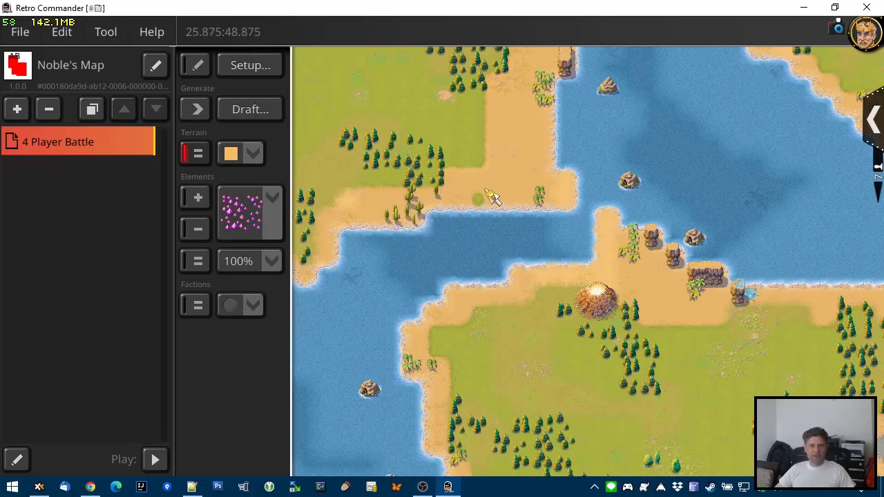
Step: Trim the sandy shoreline at the channel's eastern mouth with Water terrain
click(252, 153)
click(269, 181)
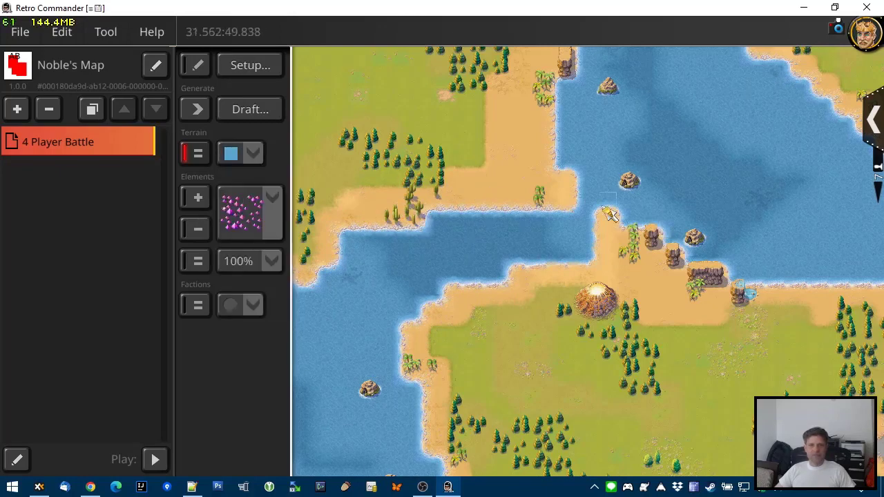
drag(541, 212, 517, 180)
Step: Trim the beach beside the stepped cliff plateau at the strait north of the channel with Water terrain
click(197, 65)
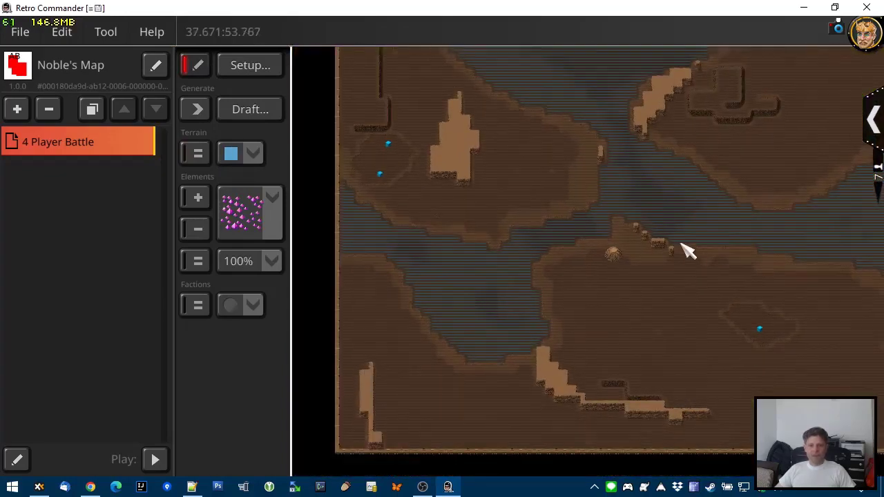
drag(639, 210, 568, 353)
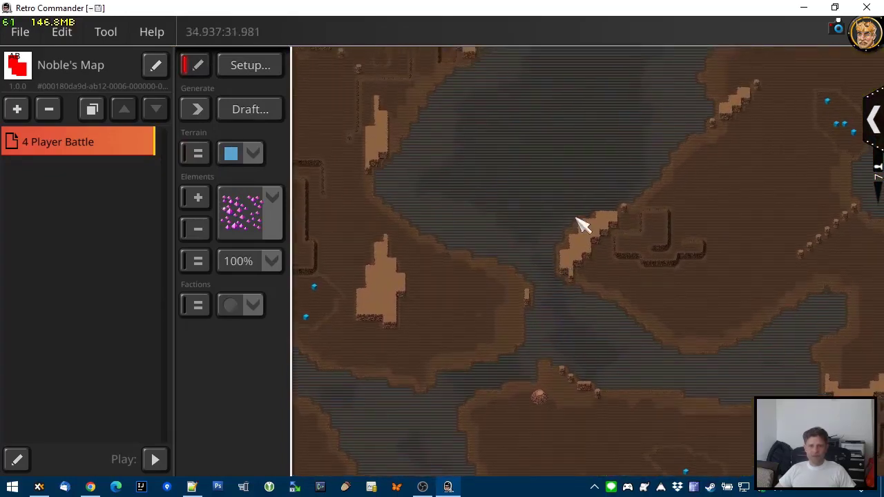
scroll(538, 242, up, 2)
scroll(538, 254, up, 2)
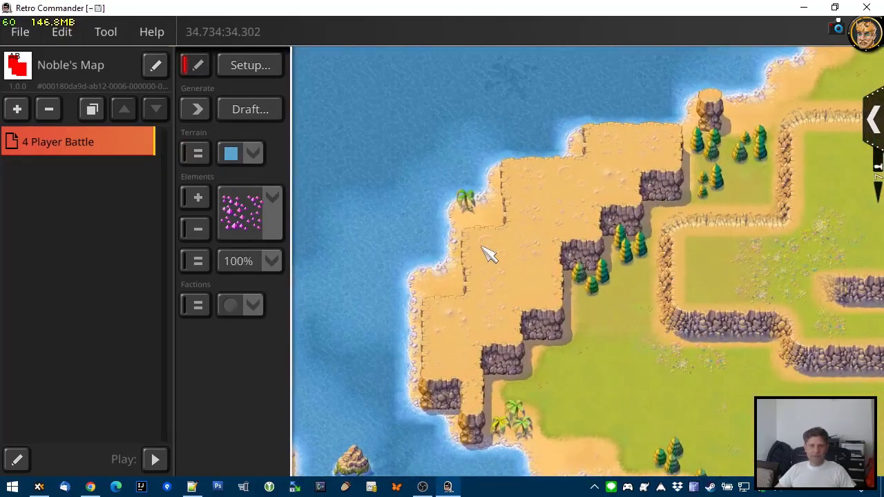
click(196, 231)
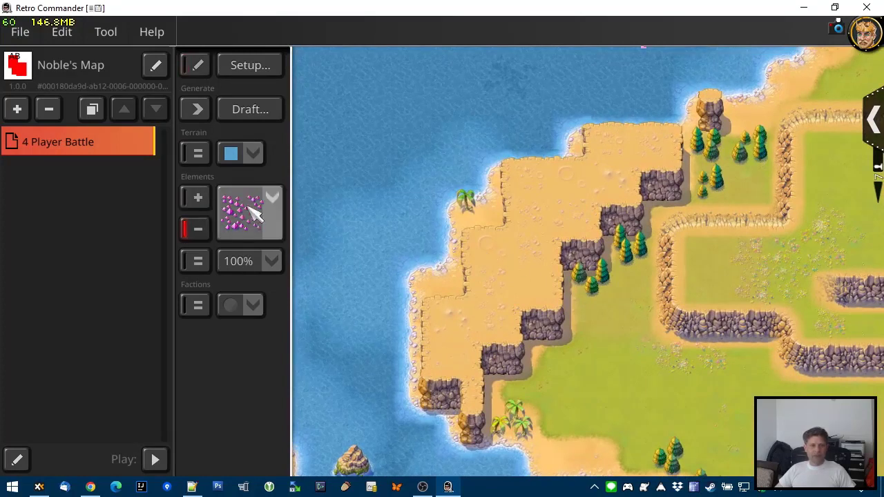
click(196, 155)
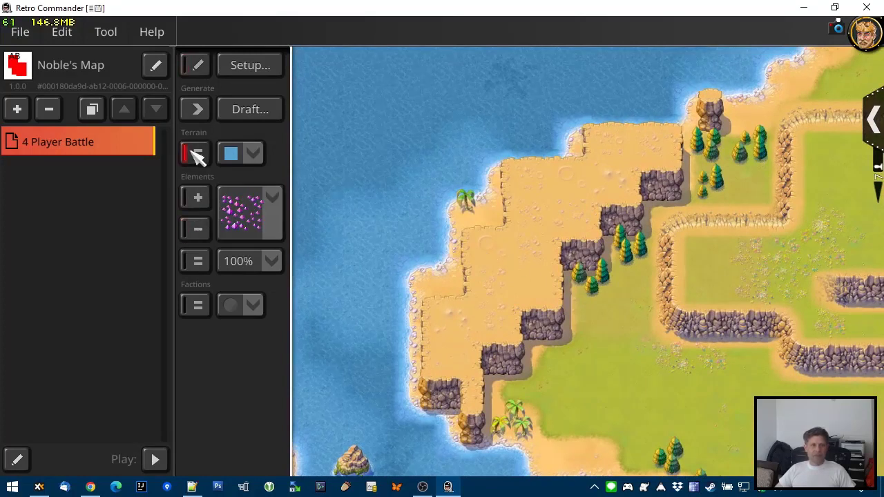
click(481, 227)
click(433, 297)
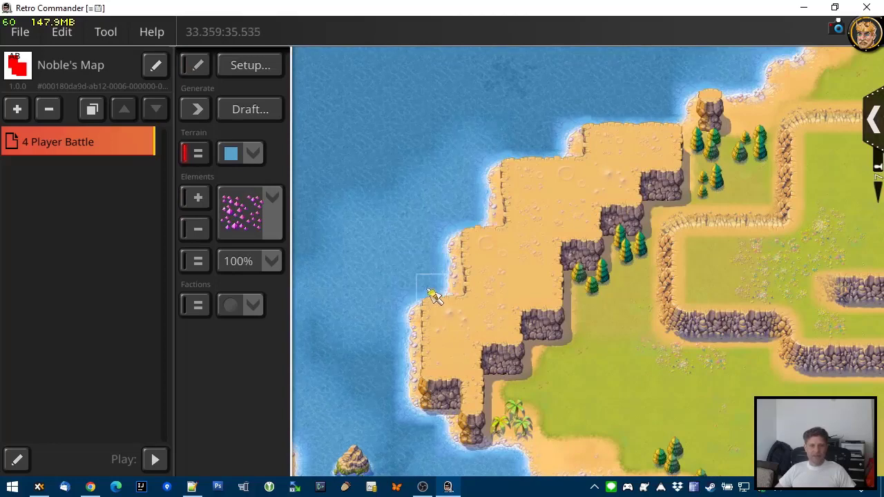
Step: Erase the cliff sections nearest the coast beside the mountain plateau in the map's northwest
click(195, 66)
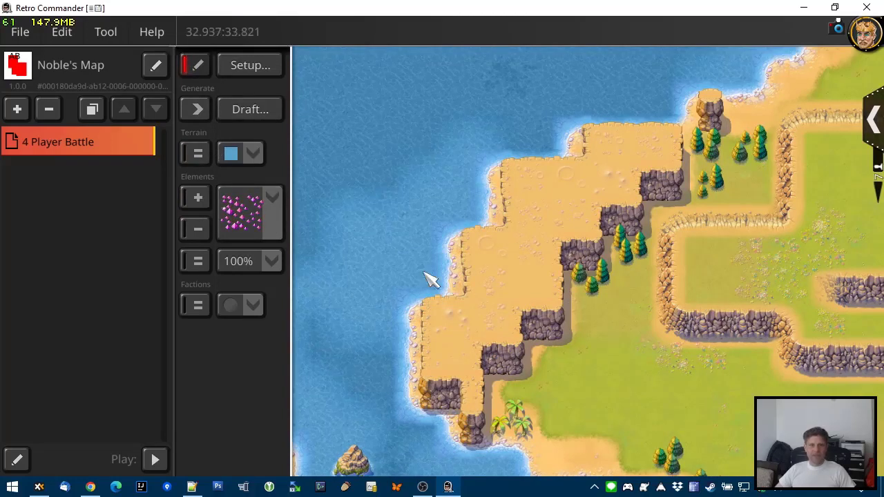
scroll(470, 290, down, 5)
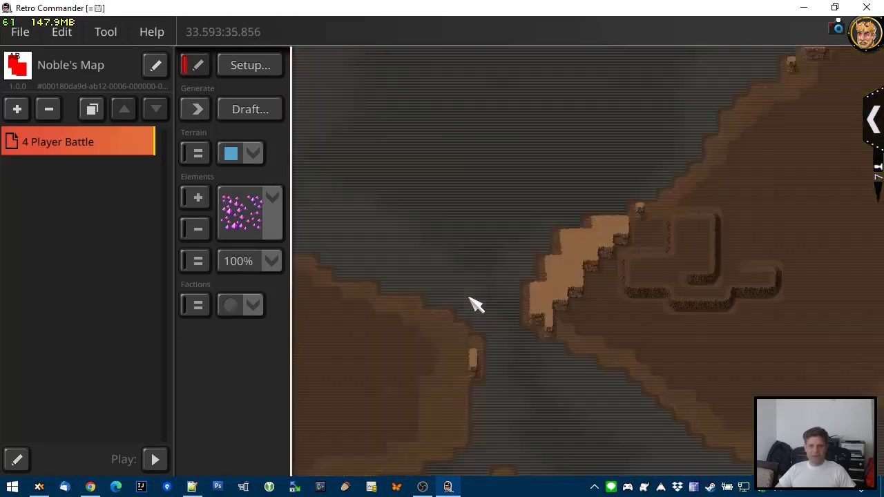
drag(512, 186, 457, 294)
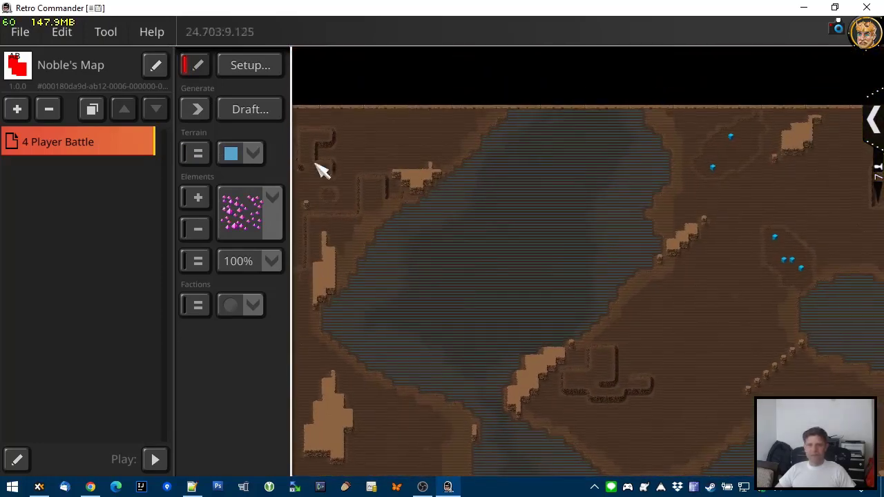
click(198, 228)
scroll(436, 208, up, 3)
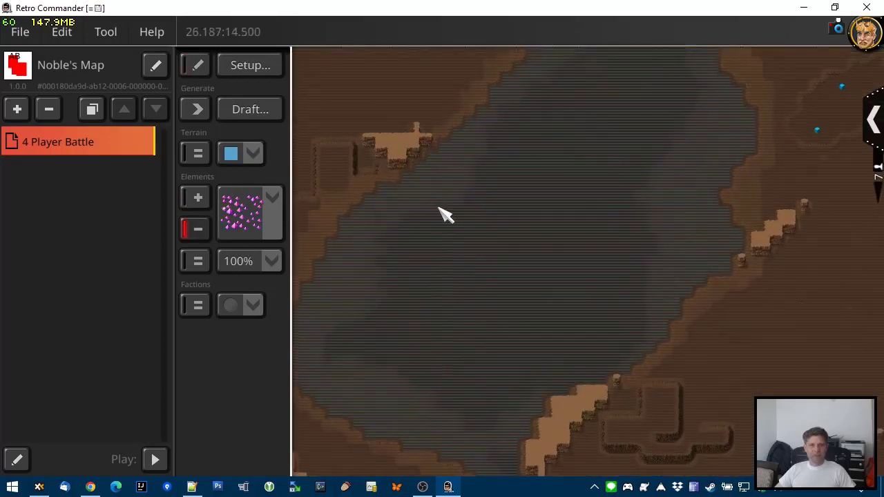
drag(431, 236, 557, 327)
scroll(505, 273, up, 4)
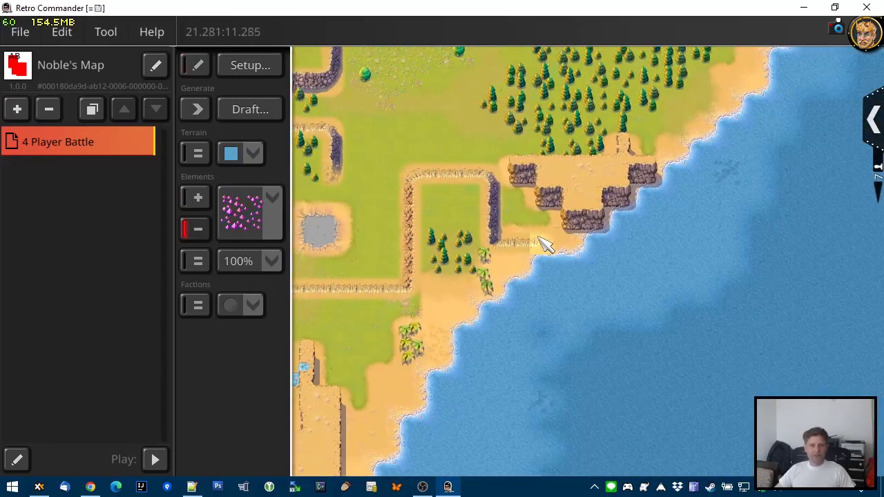
click(537, 238)
mouse_move(483, 245)
mouse_down()
mouse_move(483, 184)
mouse_move(408, 178)
mouse_move(414, 223)
mouse_move(391, 194)
mouse_move(546, 241)
mouse_move(553, 254)
mouse_up()
Step: Erase cliff elements along the west side of the winding cliff north of the volcanic crater
click(197, 67)
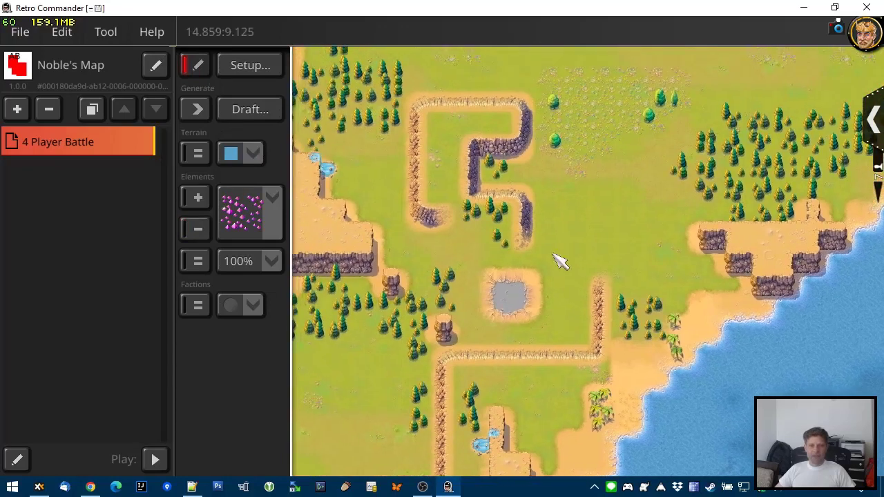
click(197, 229)
mouse_move(414, 208)
mouse_down()
mouse_move(446, 228)
mouse_move(435, 228)
mouse_move(418, 188)
mouse_move(417, 125)
mouse_up()
Step: View the Cliffs amount options in the map generator and leave it without applying anything
click(247, 109)
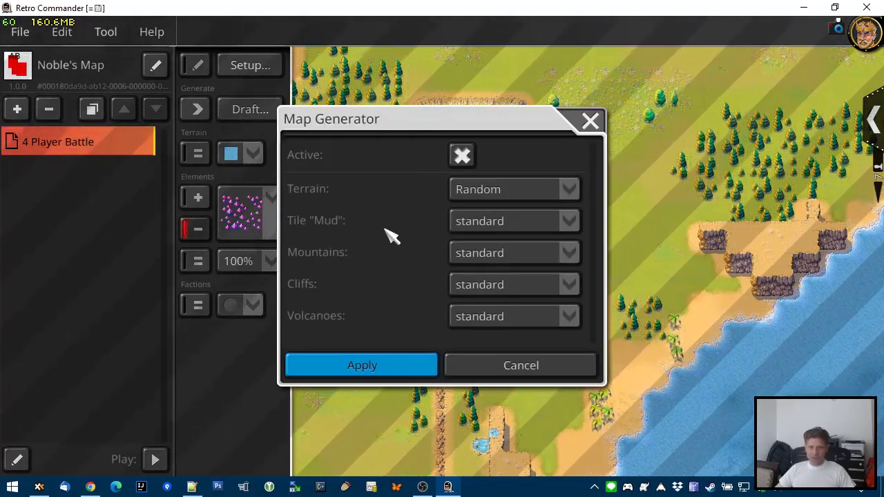
click(508, 286)
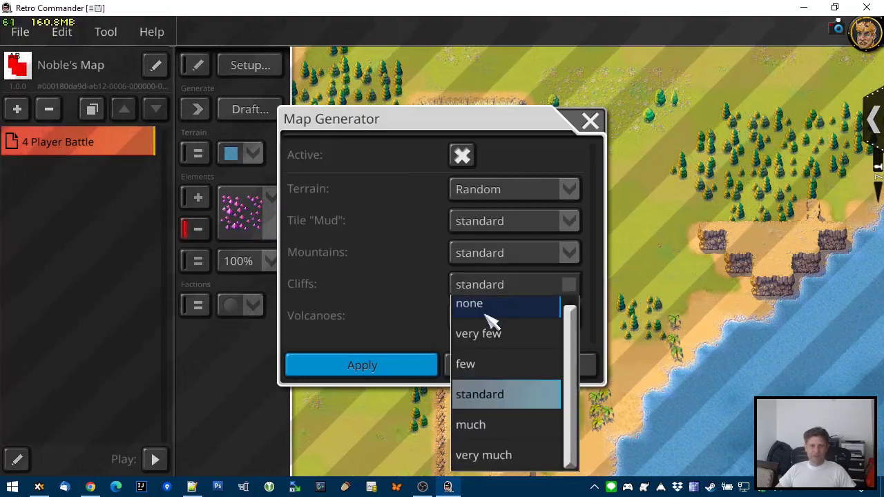
click(412, 298)
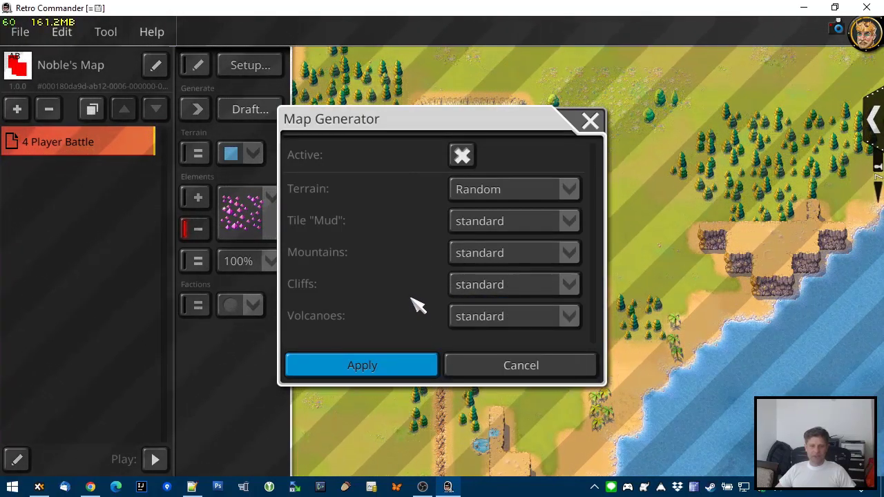
click(519, 367)
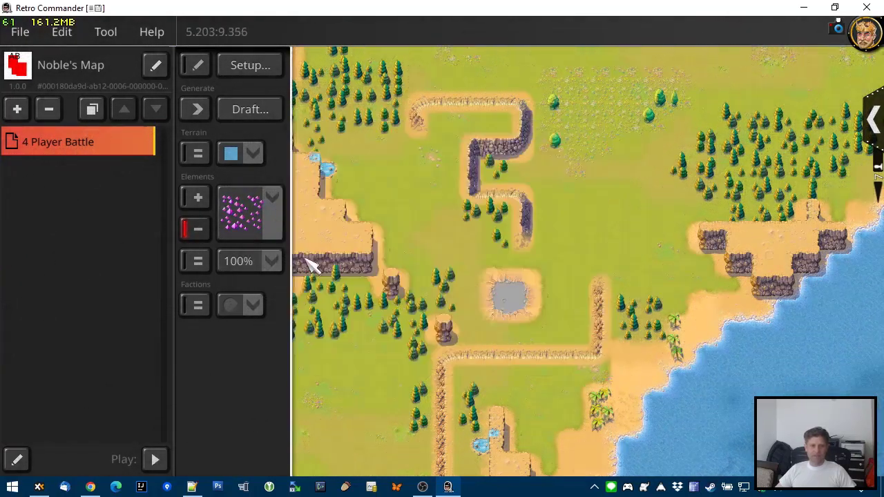
Step: Save the map
click(22, 34)
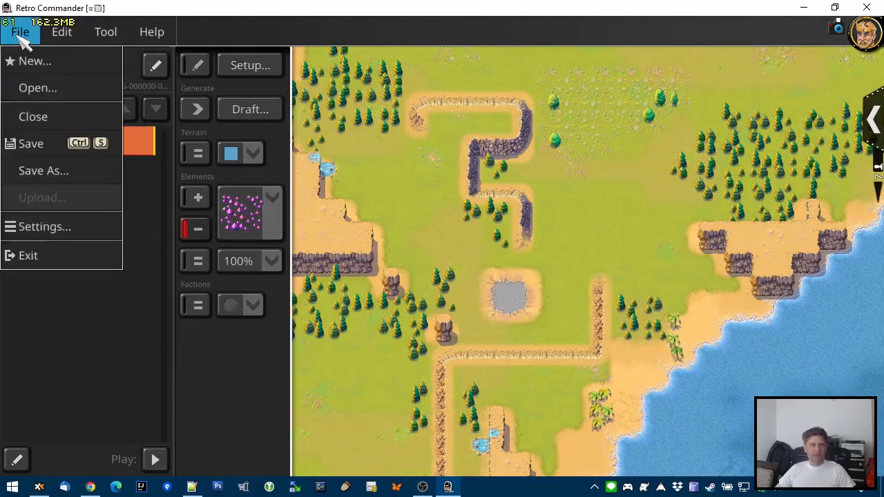
click(31, 143)
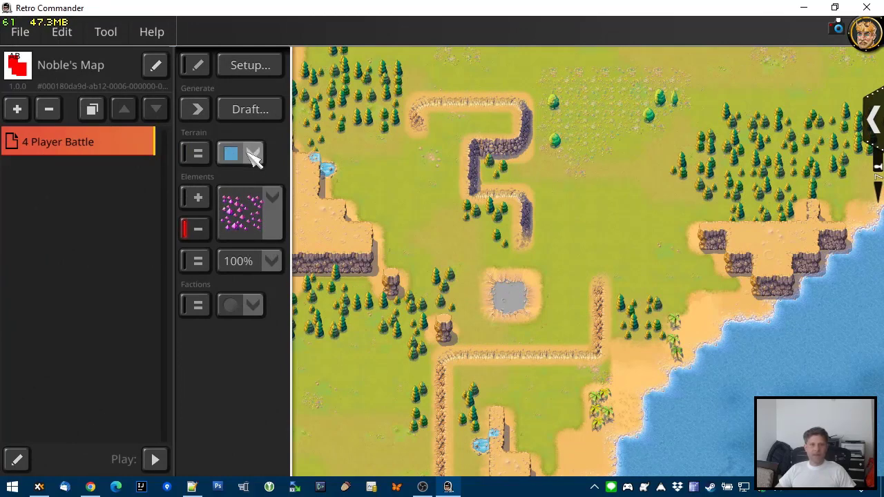
Step: Look over the map from its northwest corner down to the land along the western coast
click(199, 200)
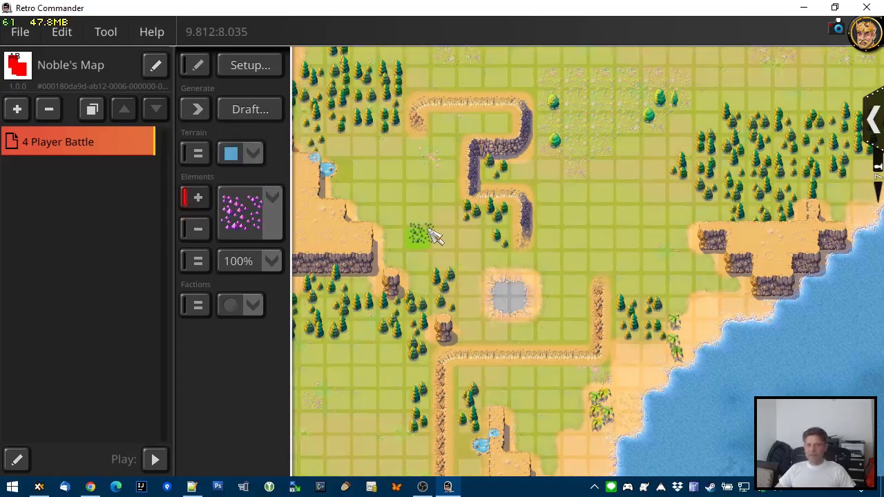
click(200, 66)
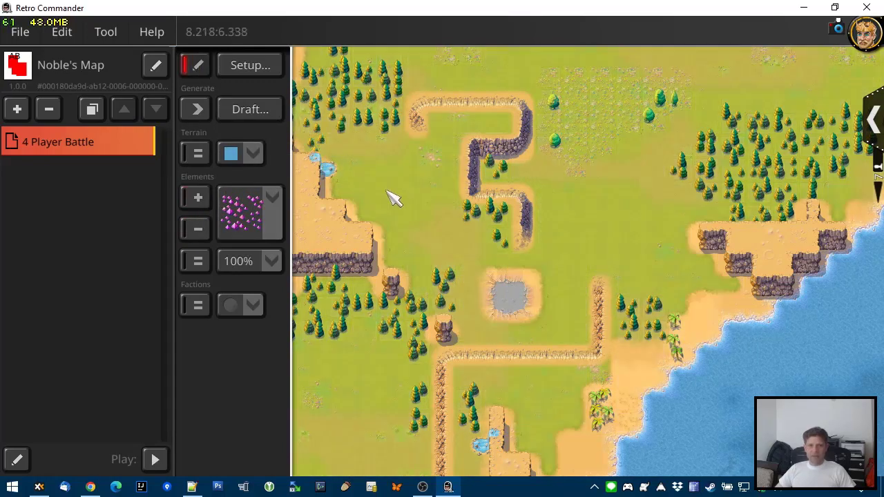
drag(419, 208, 614, 255)
scroll(609, 270, down, 2)
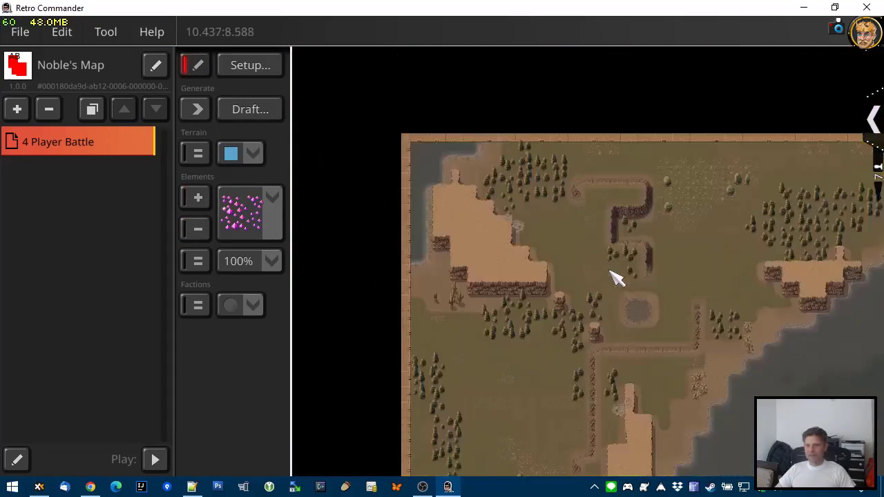
drag(683, 310, 596, 197)
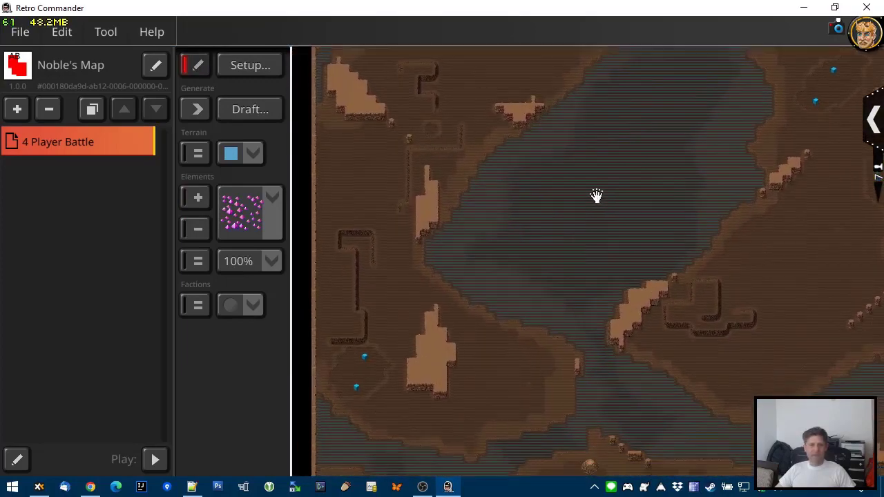
scroll(584, 200, up, 1)
scroll(392, 242, up, 3)
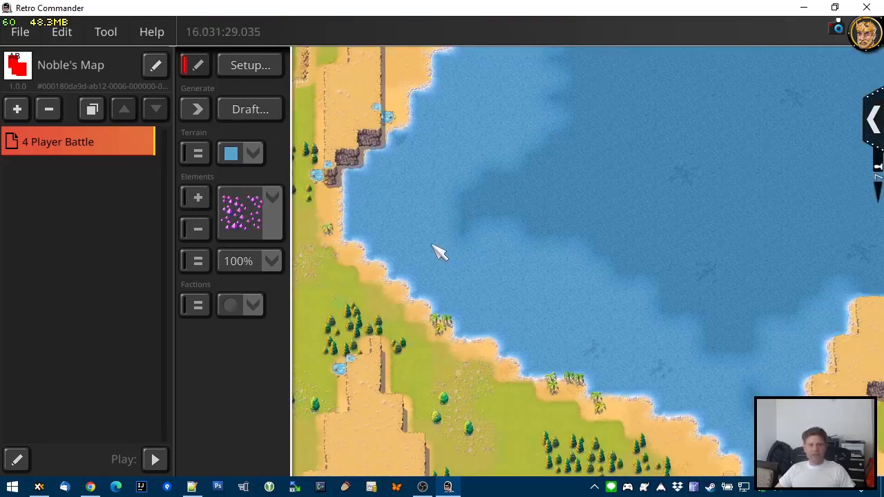
drag(438, 251, 614, 196)
Step: Switch to adding elements and set the faction for new elements to Pan-Am League
click(199, 199)
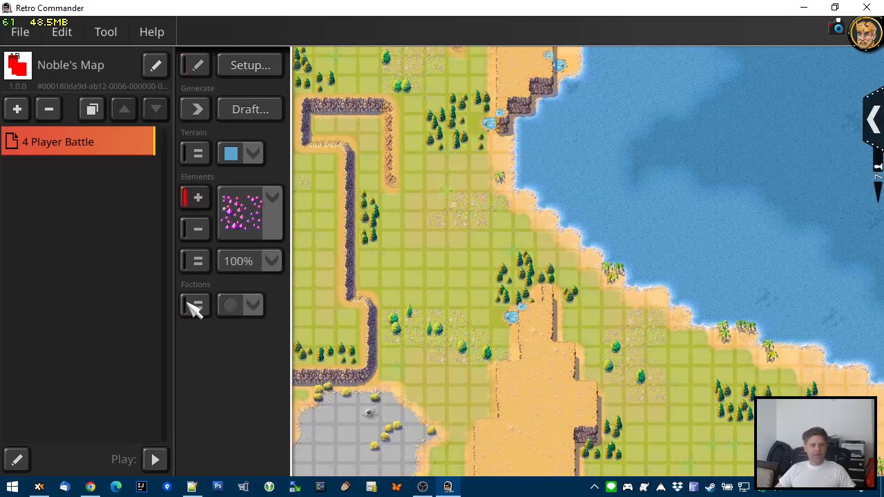
click(255, 307)
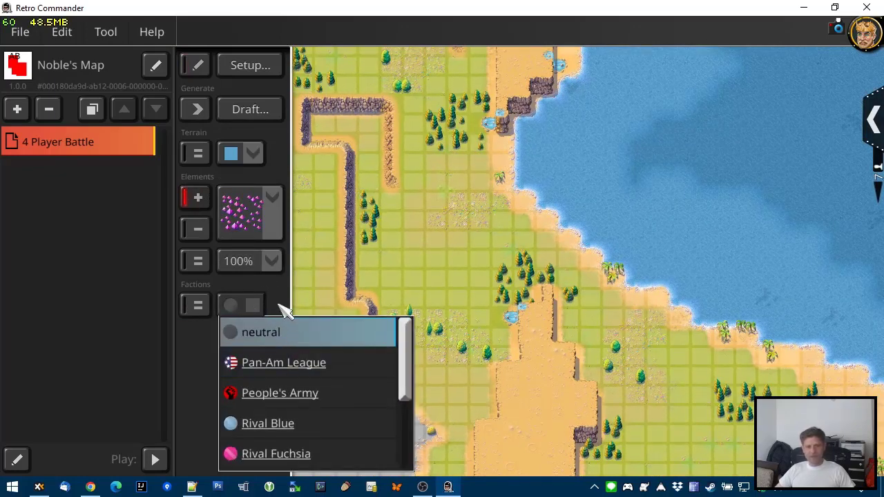
click(278, 304)
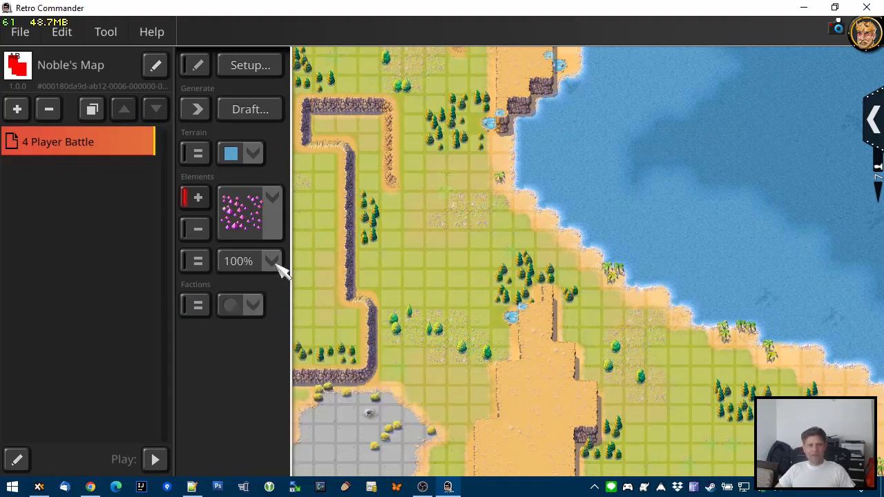
click(274, 201)
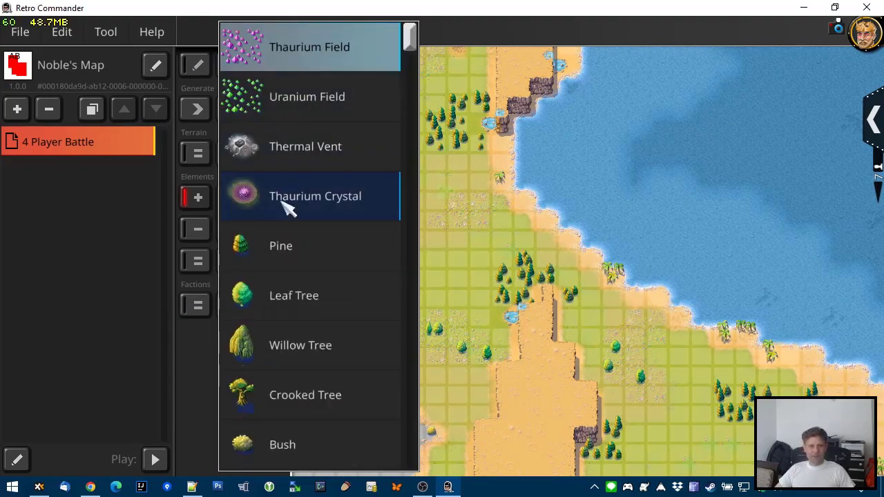
click(197, 338)
click(252, 308)
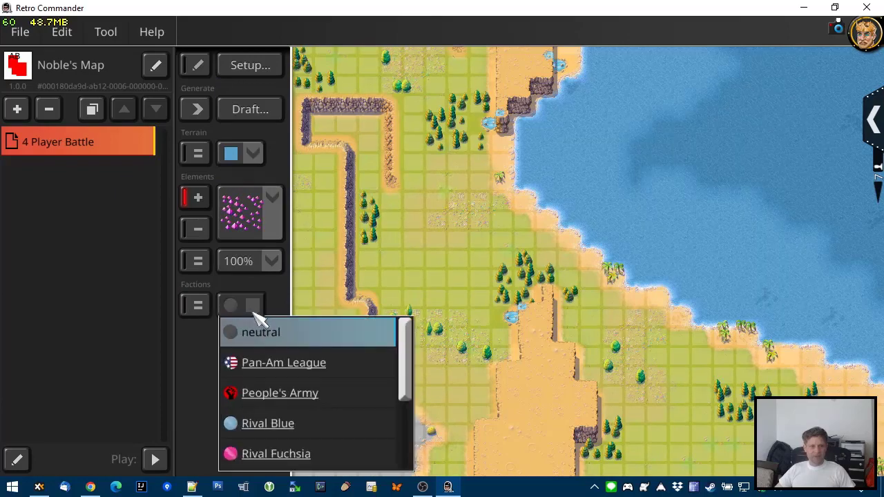
click(359, 366)
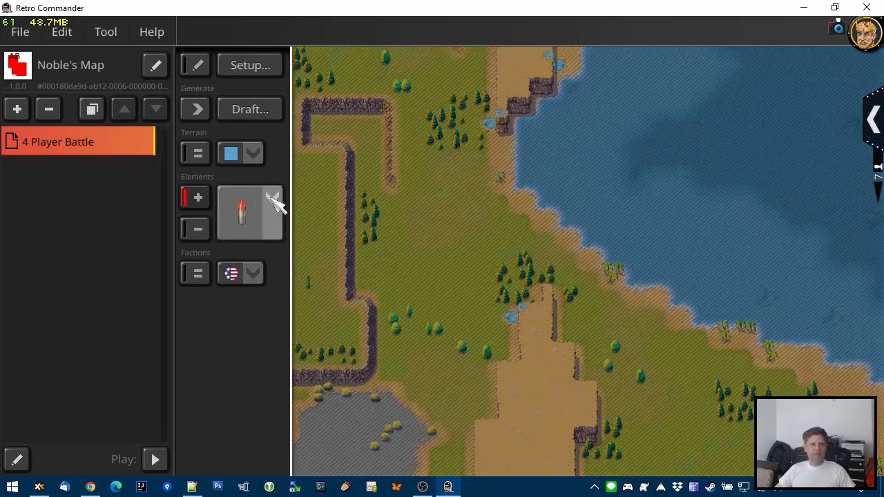
Step: Browse the elements available to Pan-Am League and the regular and complete entries among the factions
click(273, 200)
scroll(307, 154, down, 20)
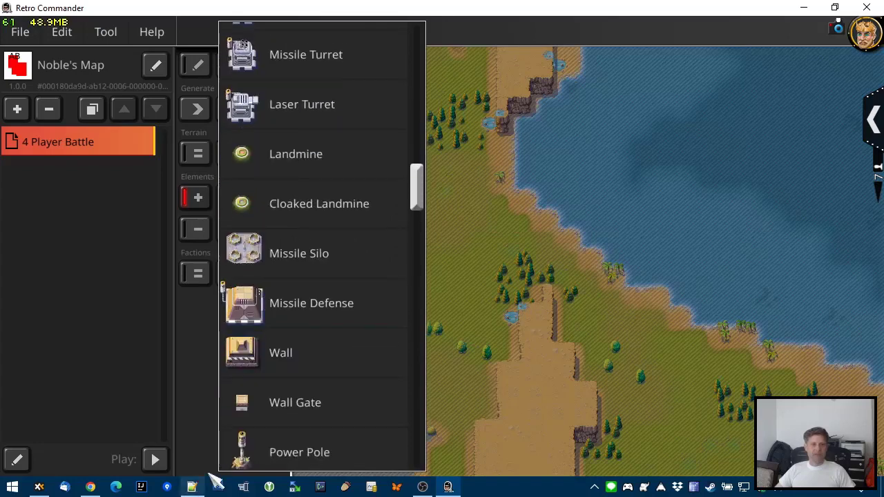
click(208, 345)
click(253, 274)
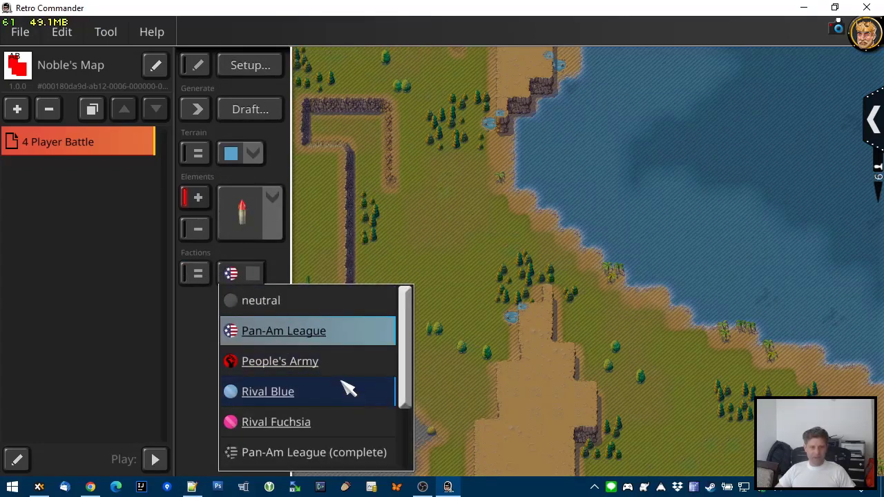
scroll(412, 373, down, 3)
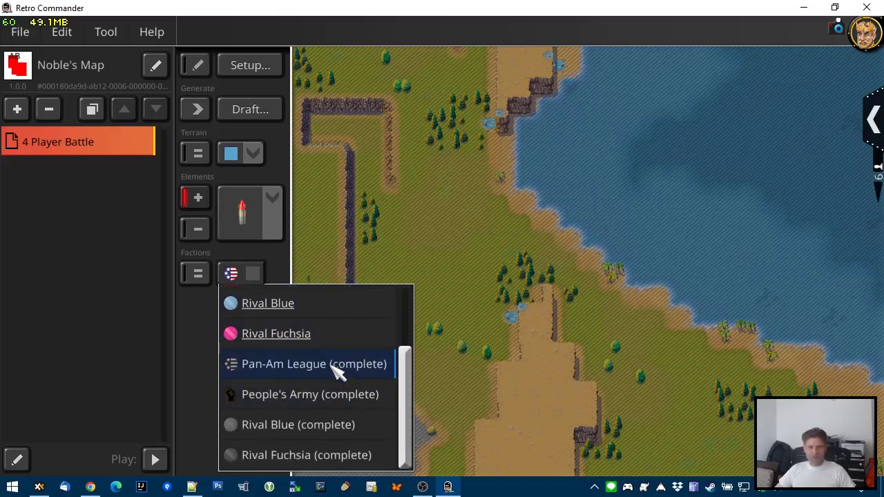
scroll(338, 371, up, 2)
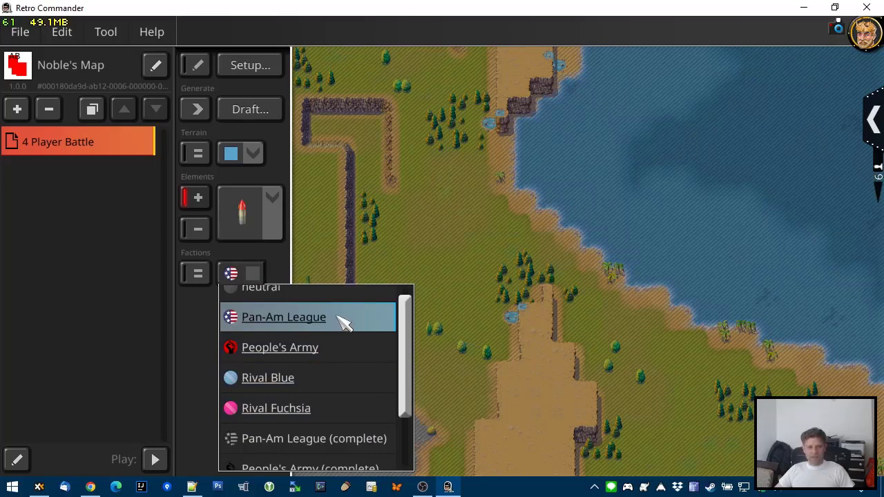
click(277, 208)
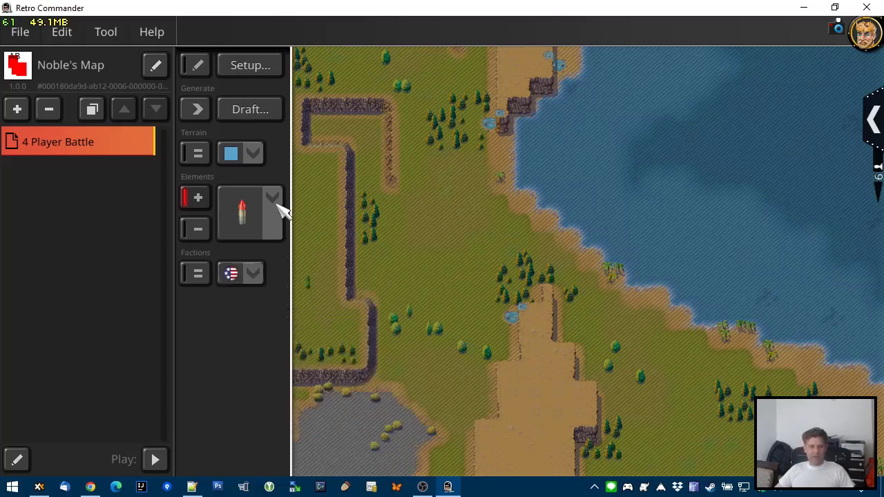
Step: Place a Pan-Am League Cloaked Harvester at 0° in the grassy clearing west of the long cliff line in the map's northwest
click(276, 208)
drag(416, 207, 414, 373)
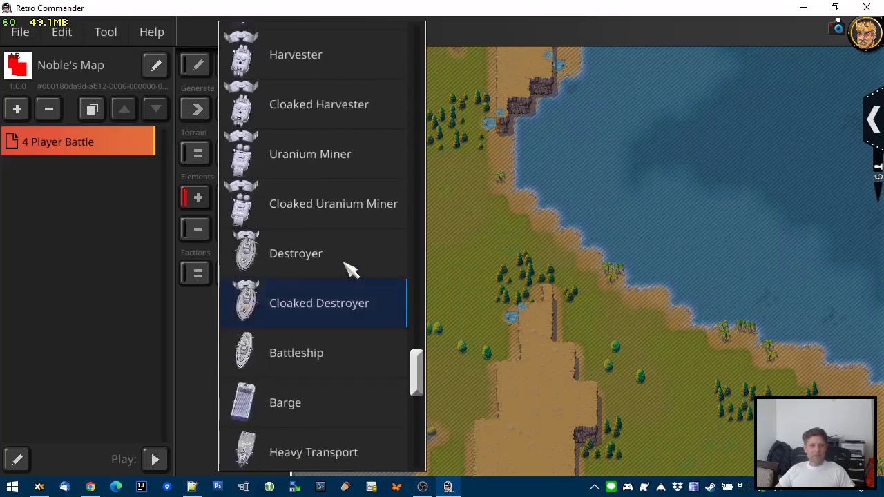
click(325, 103)
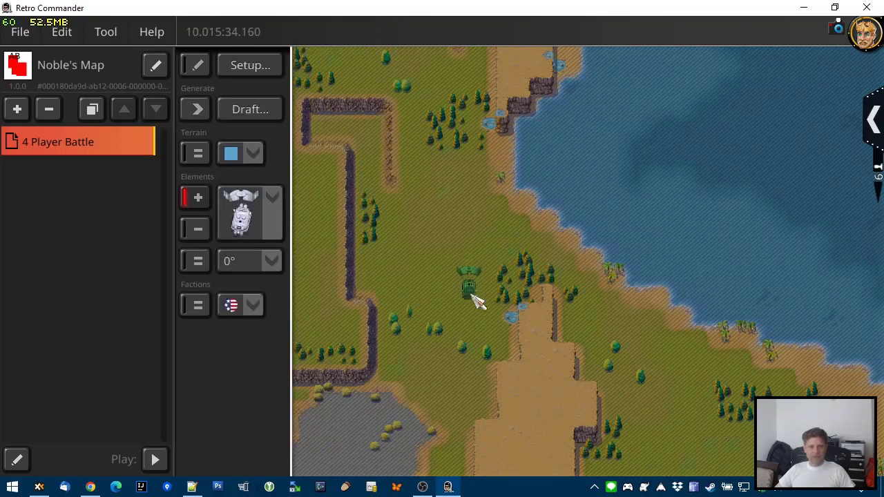
right_drag(437, 272, 467, 214)
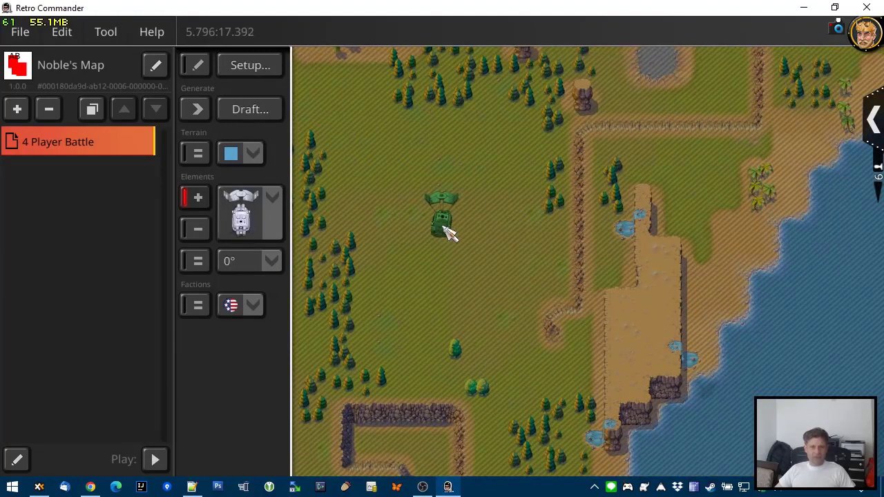
Step: Set the faction for new elements to Pan-Am League (complete)
click(244, 307)
click(243, 287)
click(270, 224)
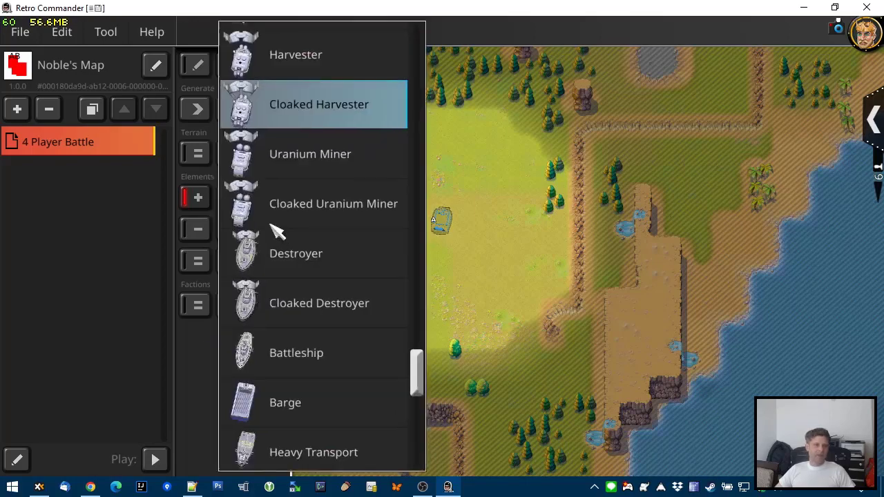
drag(417, 376, 416, 377)
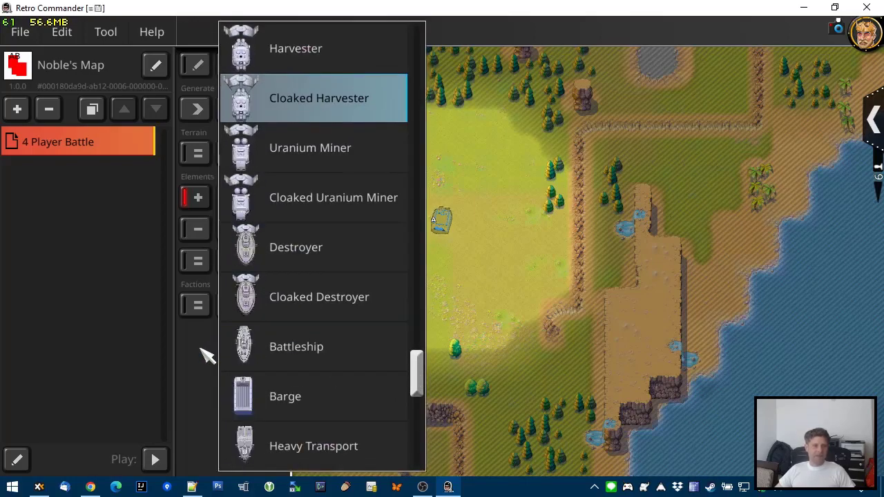
click(200, 348)
click(255, 309)
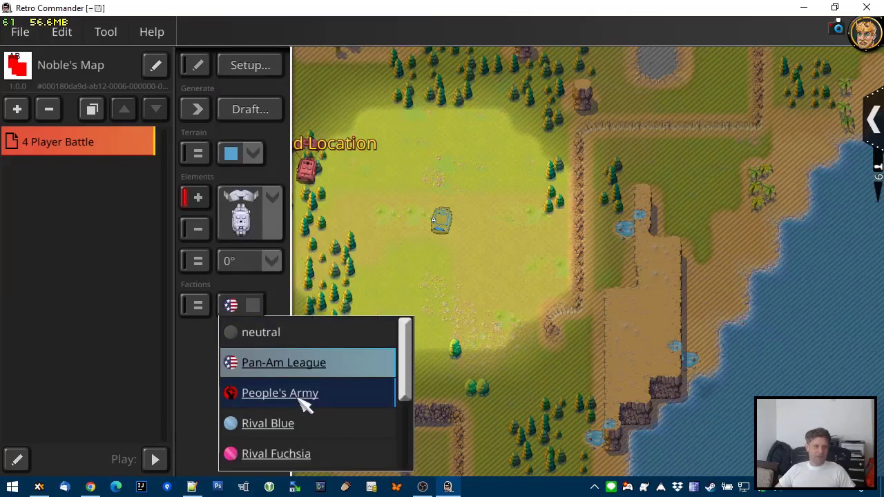
scroll(325, 410, down, 2)
click(313, 440)
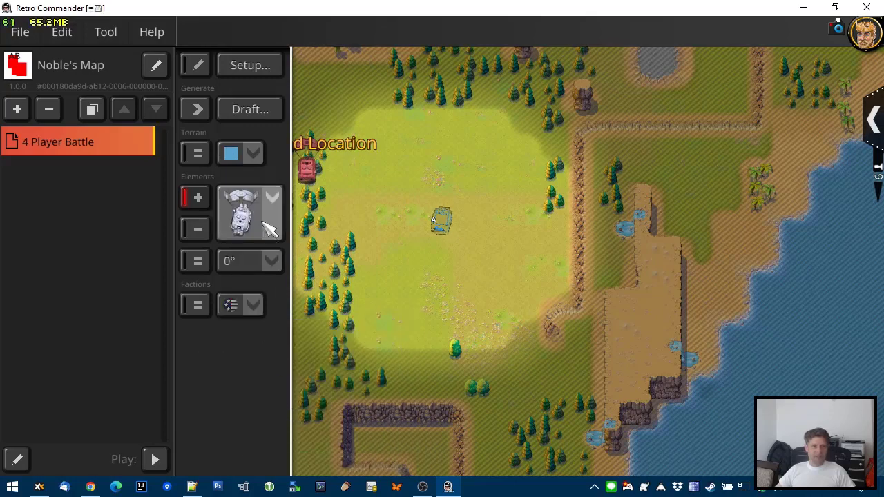
Step: Place a Shielded Factory in the clearing just northwest of the Cloaked Harvester and return to edit mode
click(269, 223)
drag(426, 160, 439, 114)
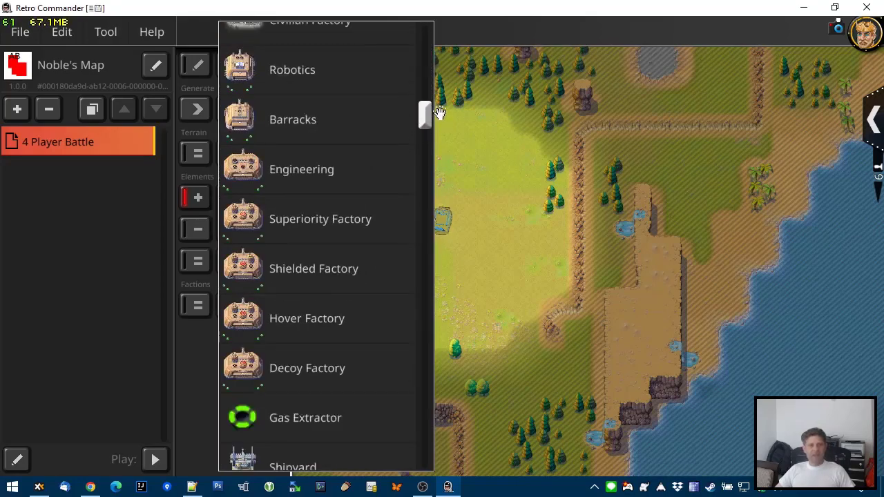
click(306, 269)
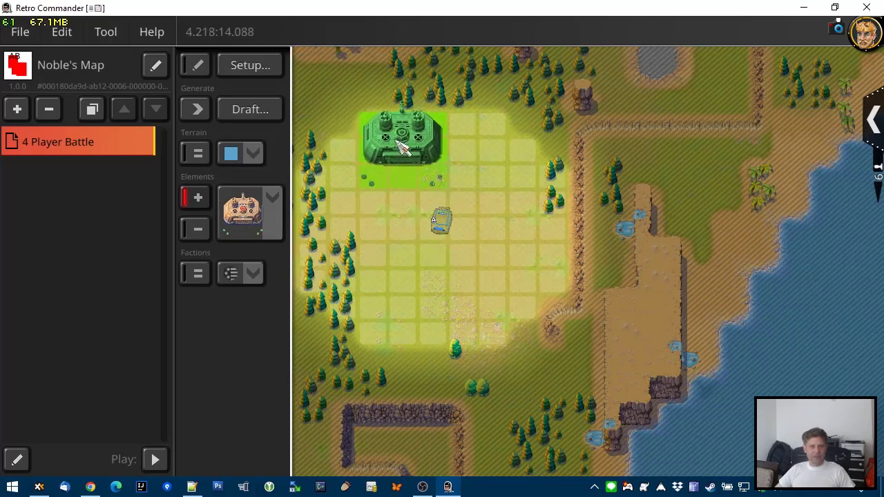
click(402, 149)
click(199, 64)
Step: Set the faction for new elements back to the regular Pan-Am League
click(249, 275)
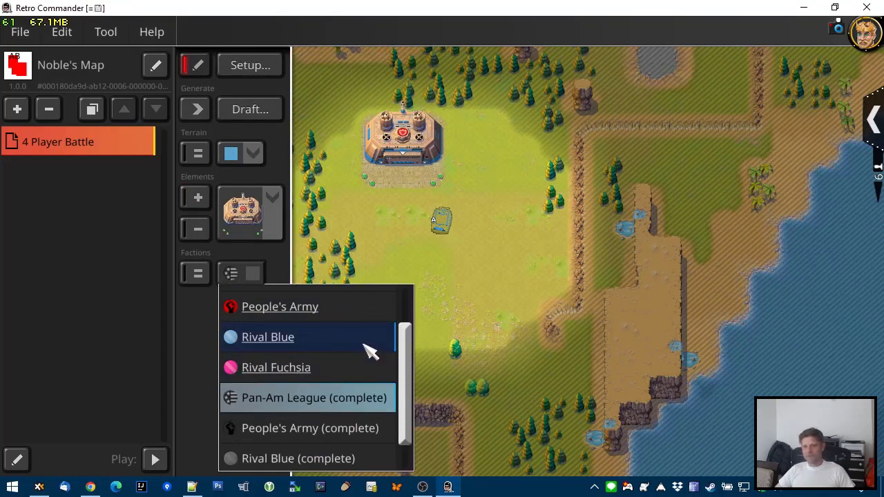
scroll(369, 351, up, 2)
click(193, 356)
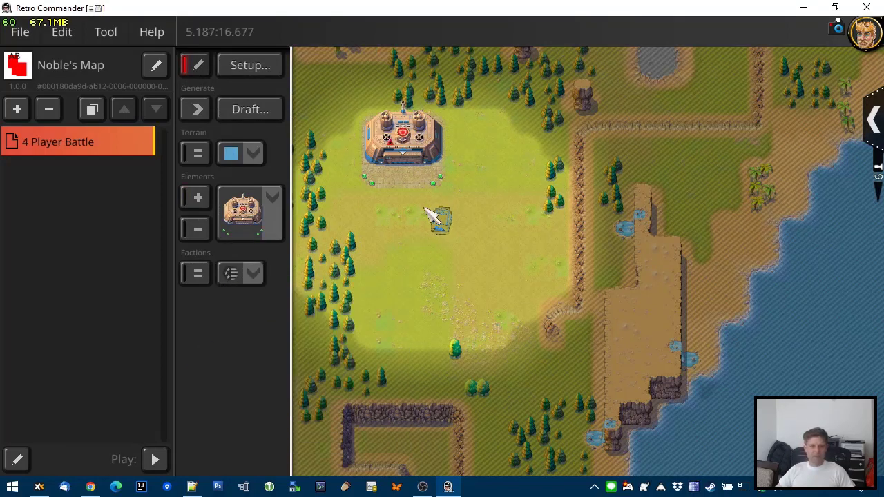
click(250, 275)
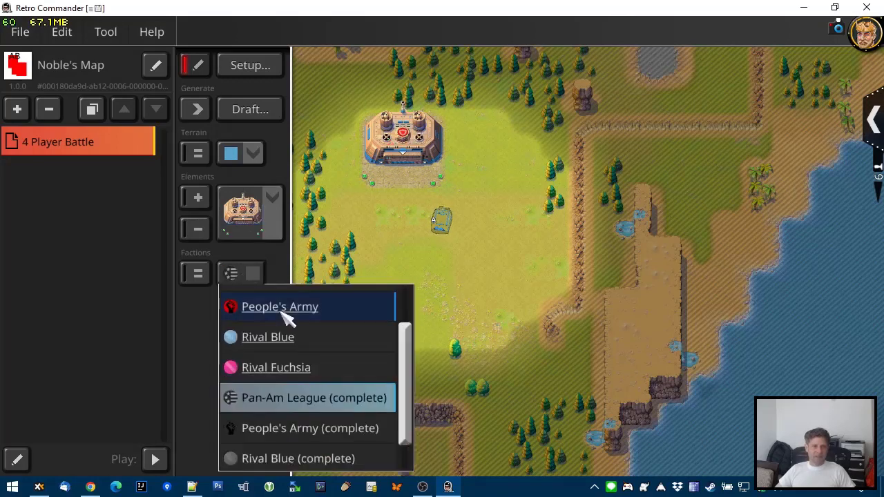
scroll(338, 349, up, 2)
click(359, 339)
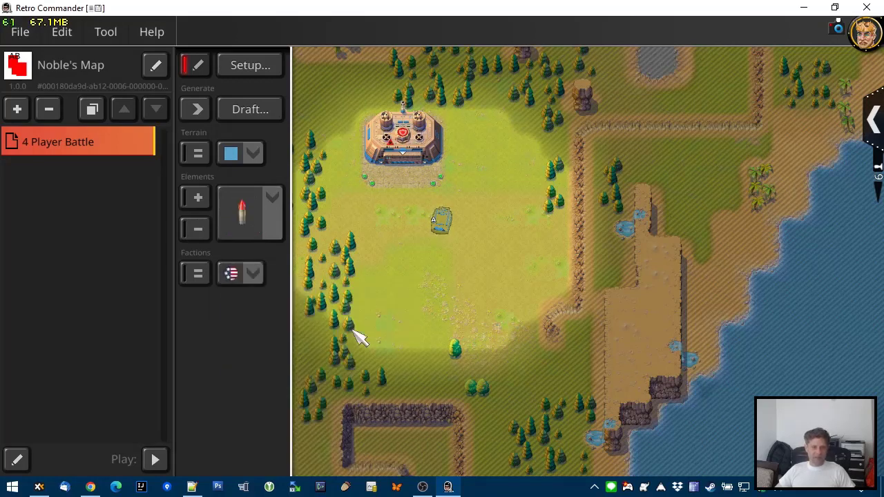
Step: Remove the Shielded Factory from the clearing northwest of the Cloaked Harvester
click(197, 229)
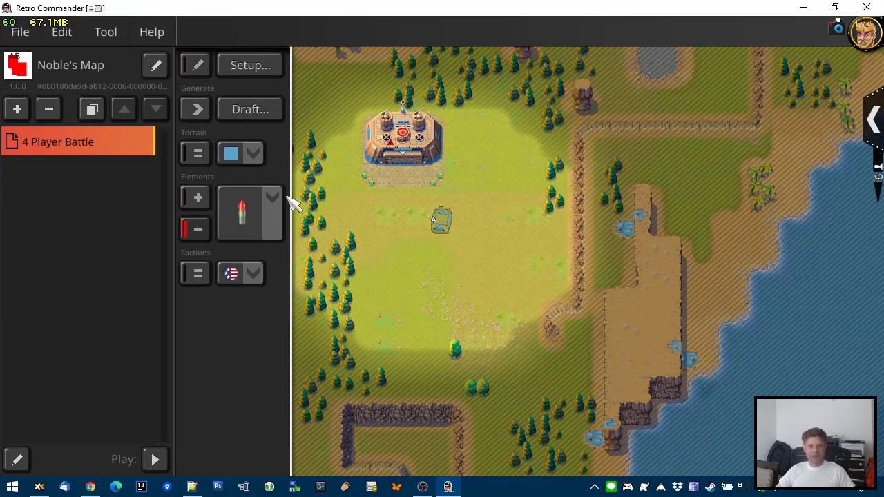
click(253, 275)
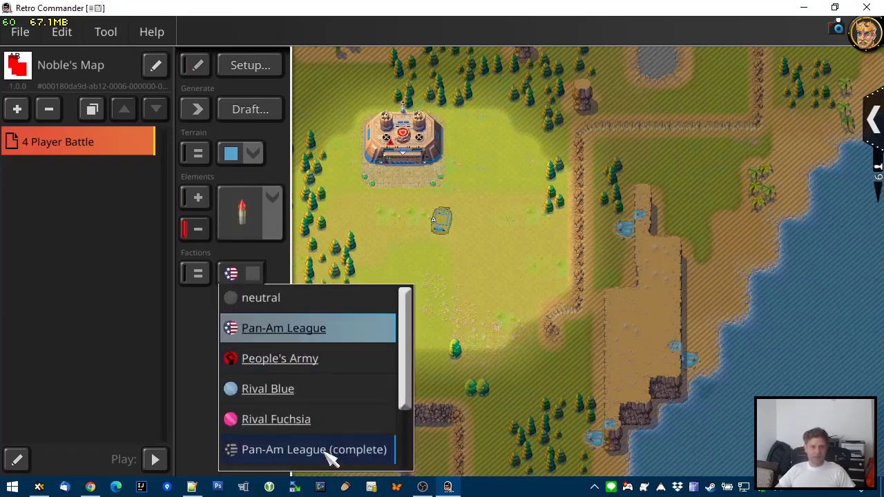
click(272, 247)
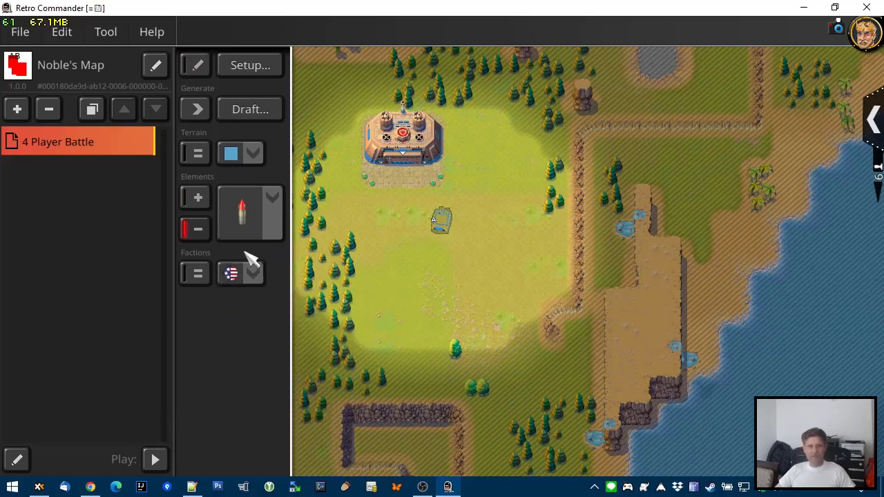
click(405, 146)
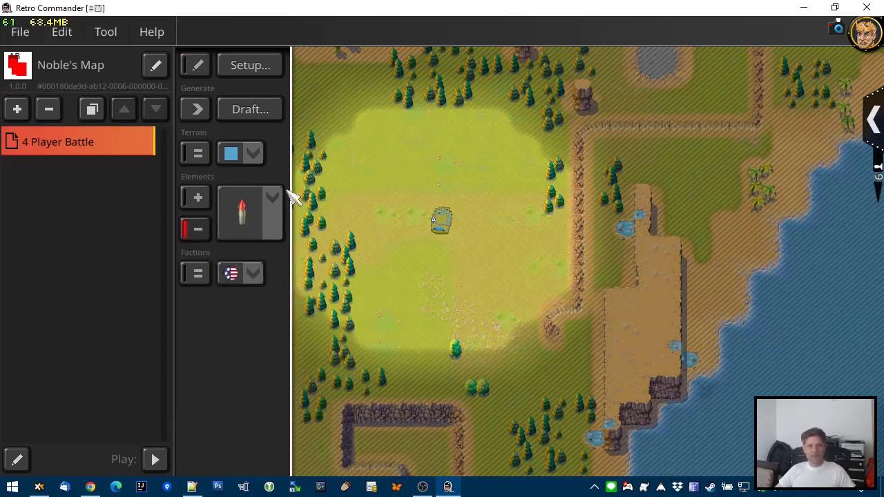
Step: Set the faction to neutral and lay a Thaurium Field four tiles wide and three tiles high north of the Cloaked Harvester
click(242, 276)
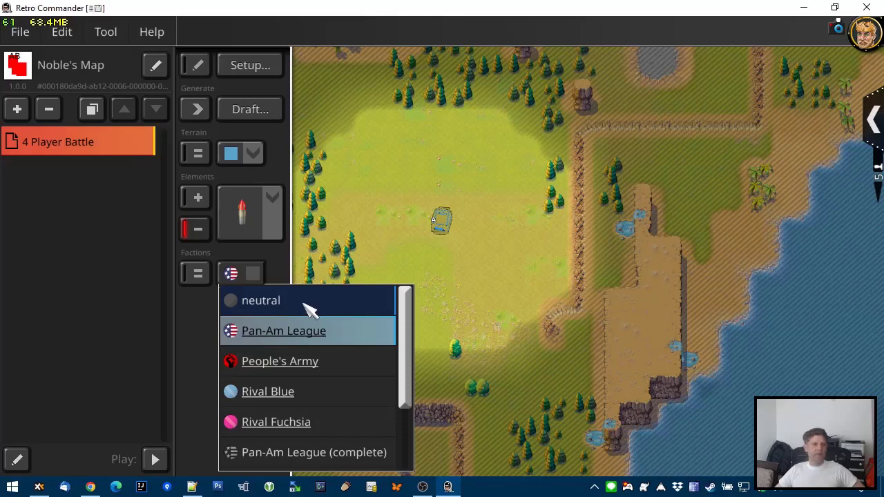
click(295, 307)
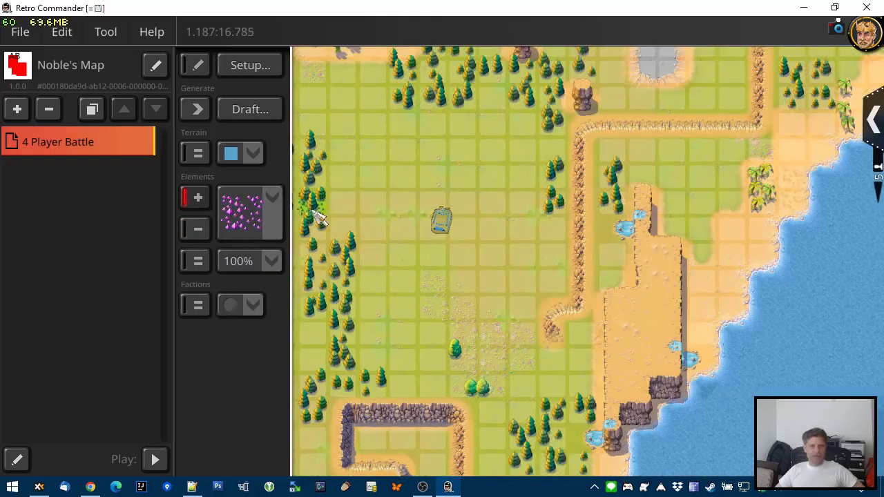
click(195, 200)
click(270, 202)
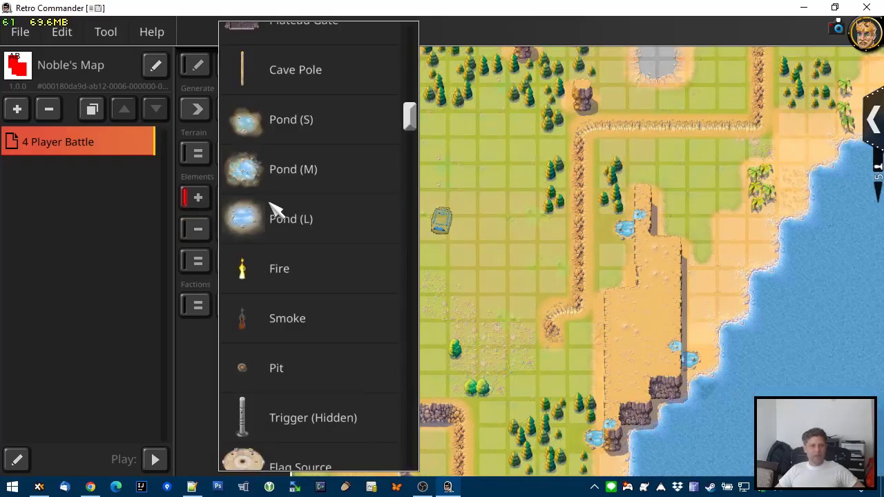
scroll(276, 136, up, 10)
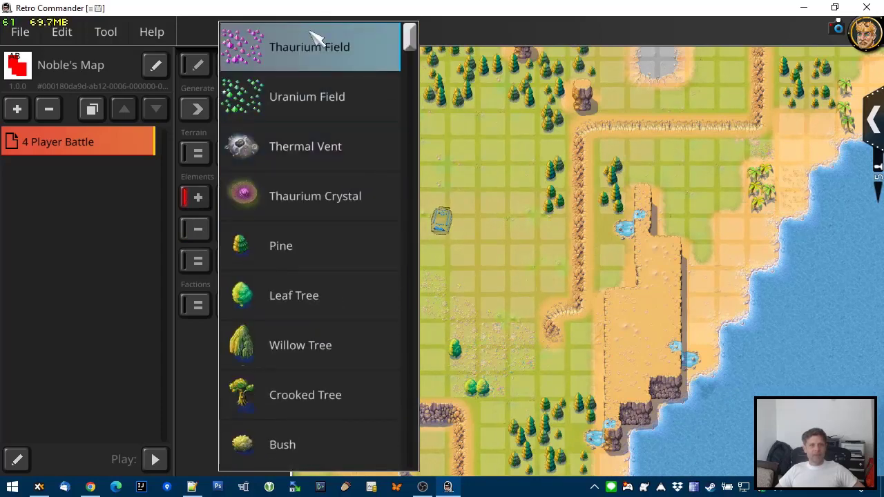
click(445, 141)
drag(369, 123, 468, 178)
Step: Lay a Uranium Field three tiles wide and two tiles high in the grass south of the Cloaked Harvester
click(266, 207)
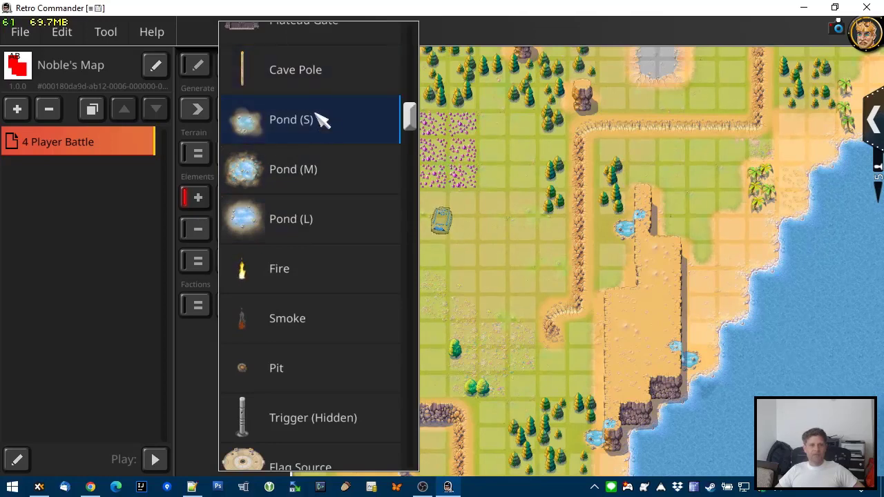
scroll(326, 65, up, 10)
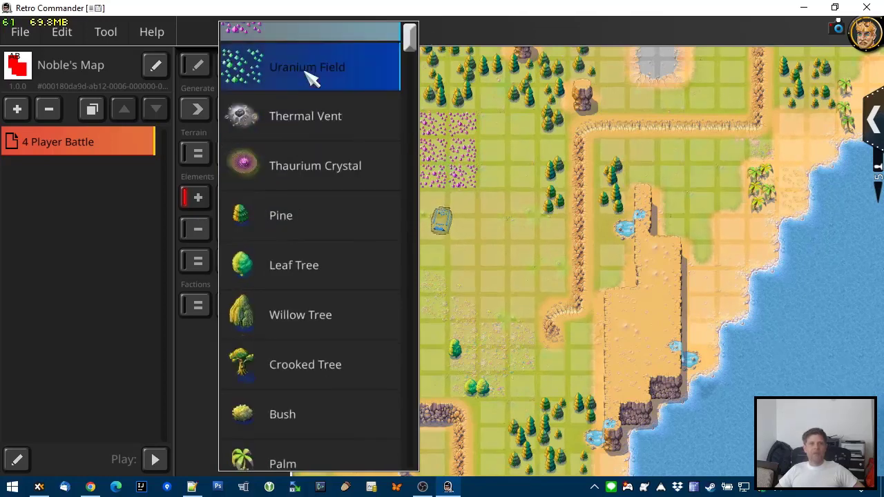
click(306, 73)
click(389, 278)
drag(407, 289, 479, 311)
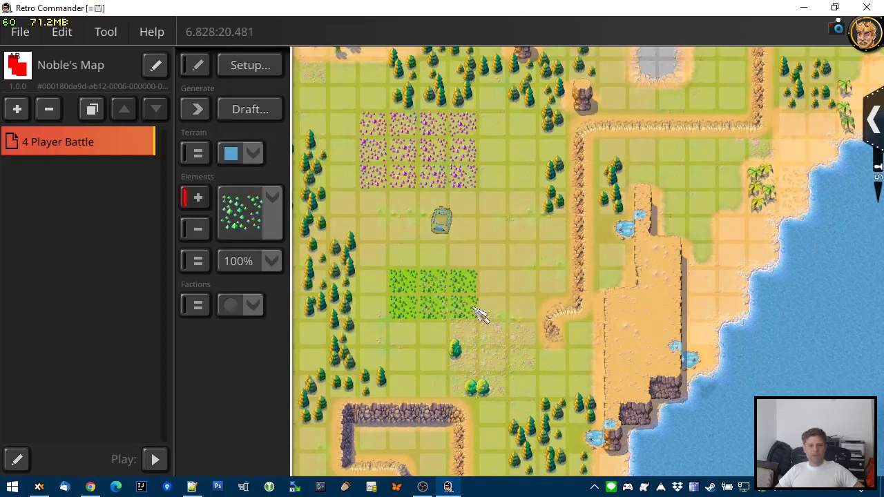
Step: Place a Thermal Vent on the northwest corner of the grey crater northeast of the Thaurium Field
click(275, 200)
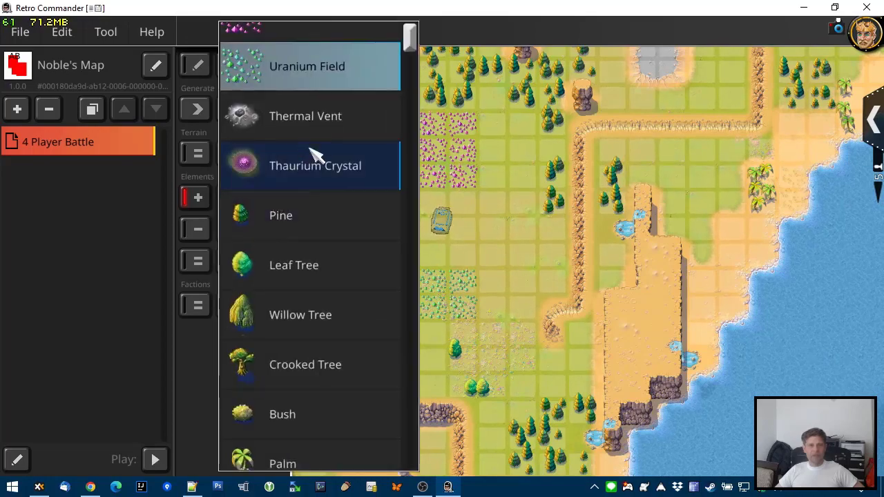
click(303, 118)
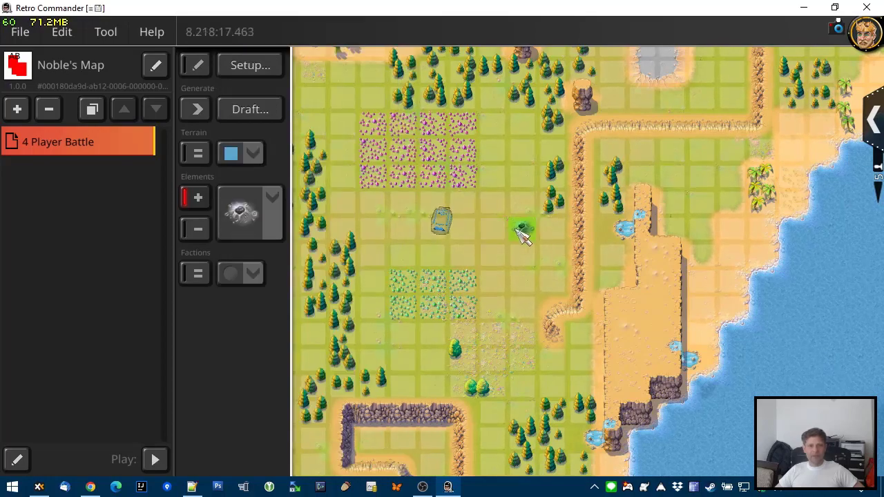
right_drag(523, 232, 481, 359)
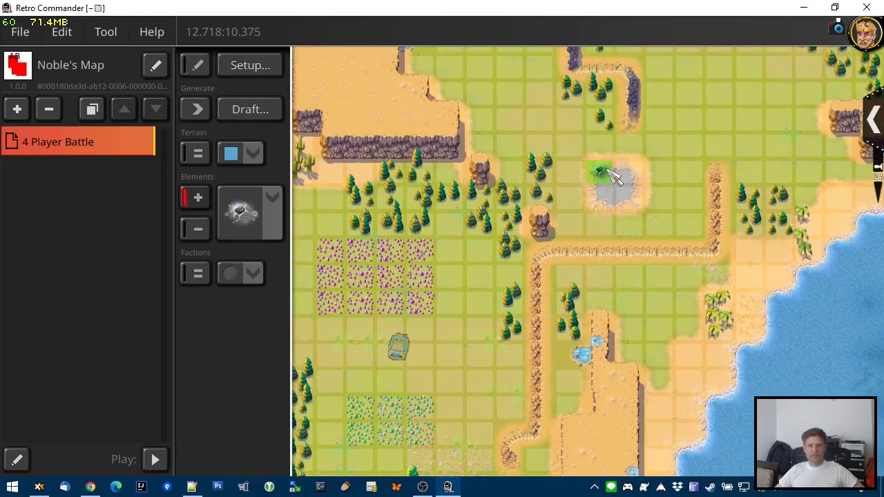
Step: Place a Thaurium Crystal in the open grass between the Cloaked Harvester and the long cliff line to its east
click(268, 208)
click(290, 173)
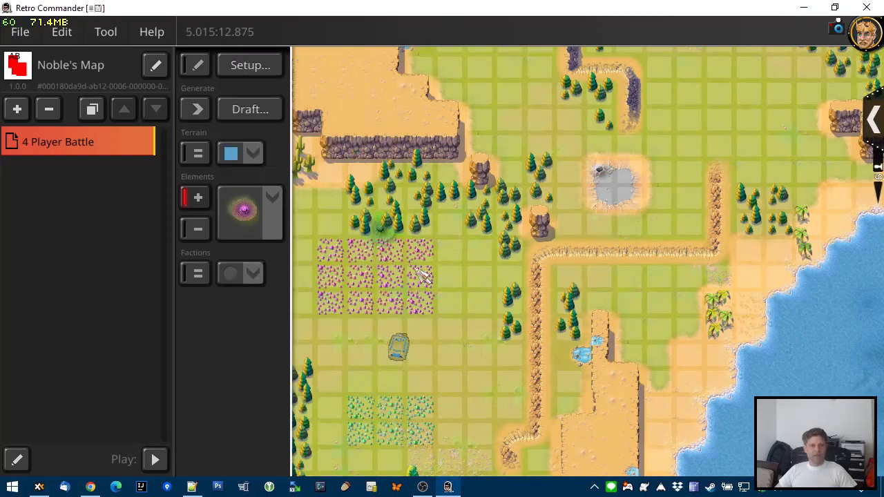
click(486, 364)
Step: Clear the pines, the ponds and the winding cliff's west end from the grassland east of the map's northwestern sand plateau
click(257, 200)
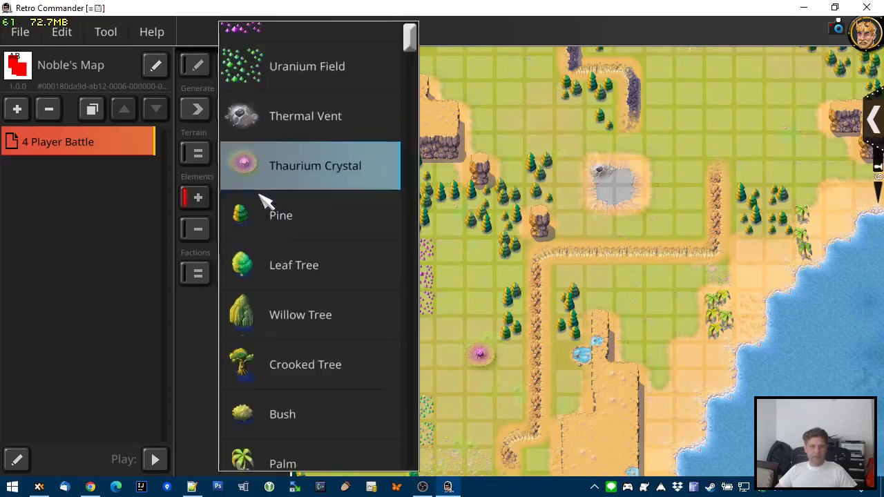
click(284, 216)
drag(517, 297, 501, 453)
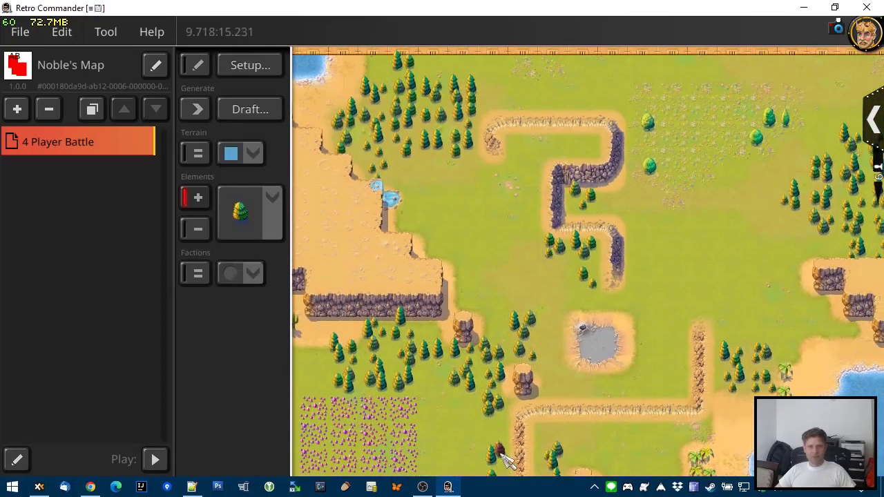
click(198, 230)
drag(349, 65, 542, 219)
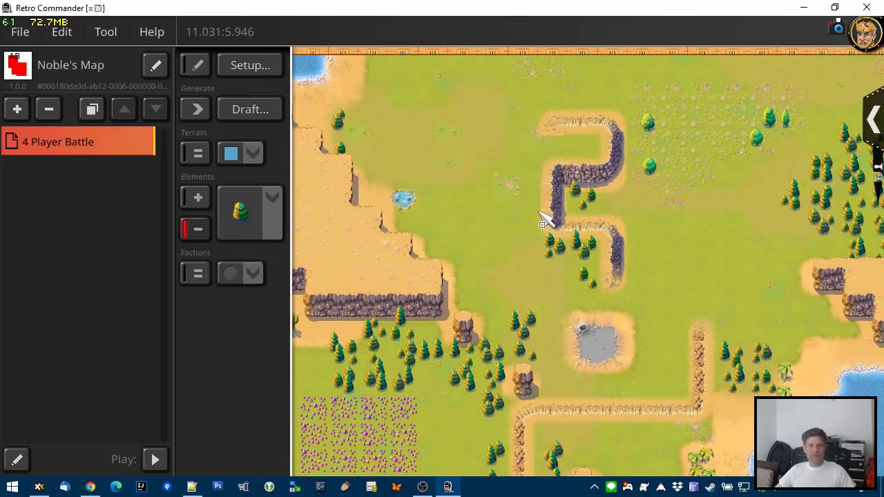
drag(373, 81, 450, 230)
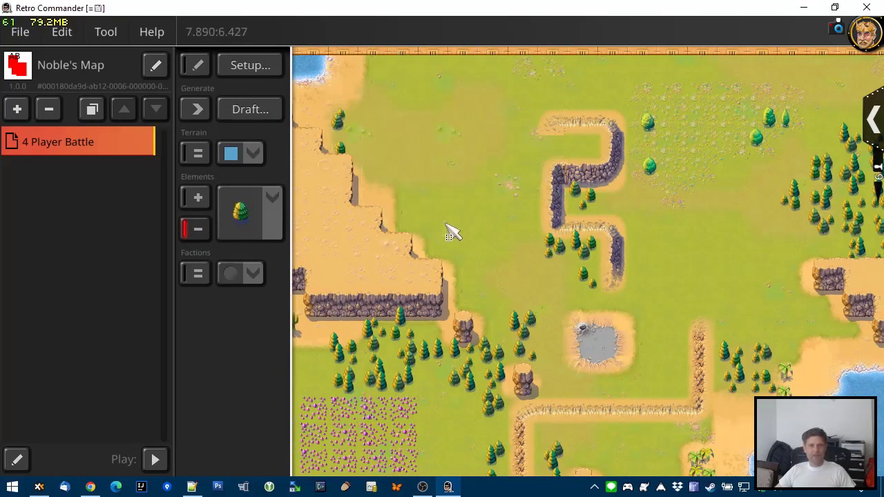
Step: Plant a dense forest of Pine trees over the cleared grassland between the northwestern plateau and the winding cliff
click(263, 200)
click(272, 200)
click(204, 199)
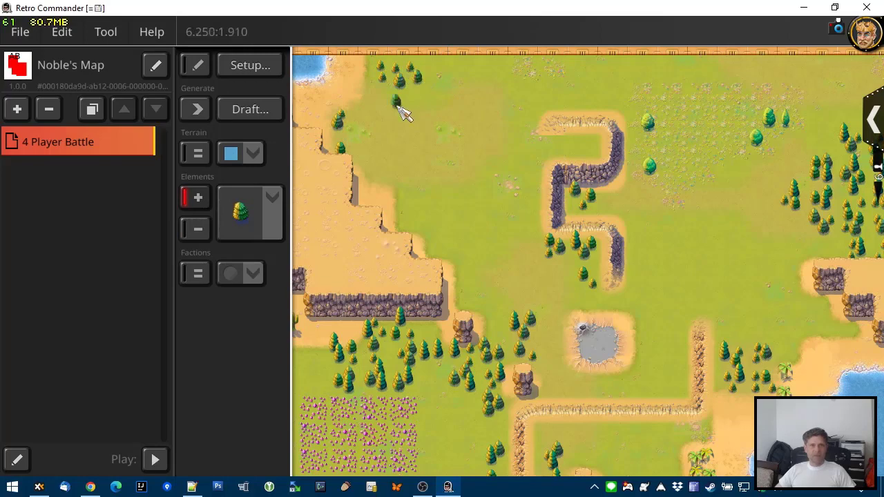
drag(400, 118, 503, 204)
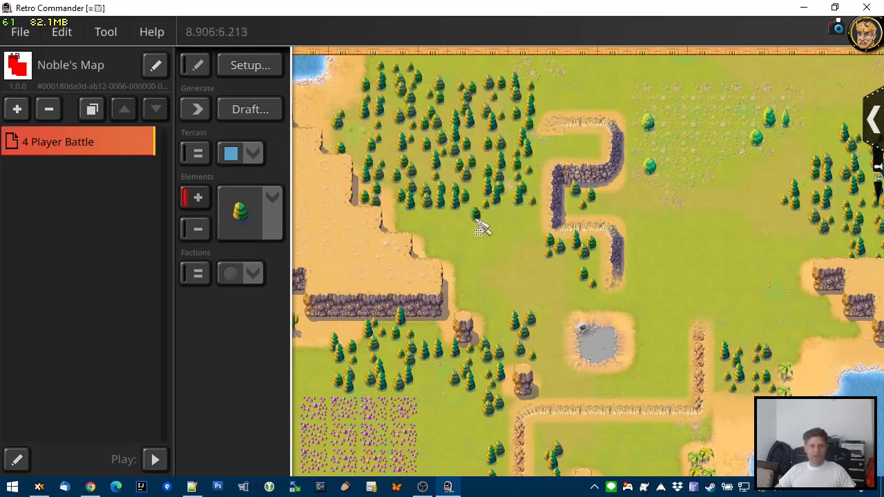
Step: Draw an L-shaped Cliff and a separate three-tile Cliff row south of it at 0° rotation, south of the northern flower patch
click(239, 215)
scroll(312, 182, down, 5)
scroll(312, 178, down, 10)
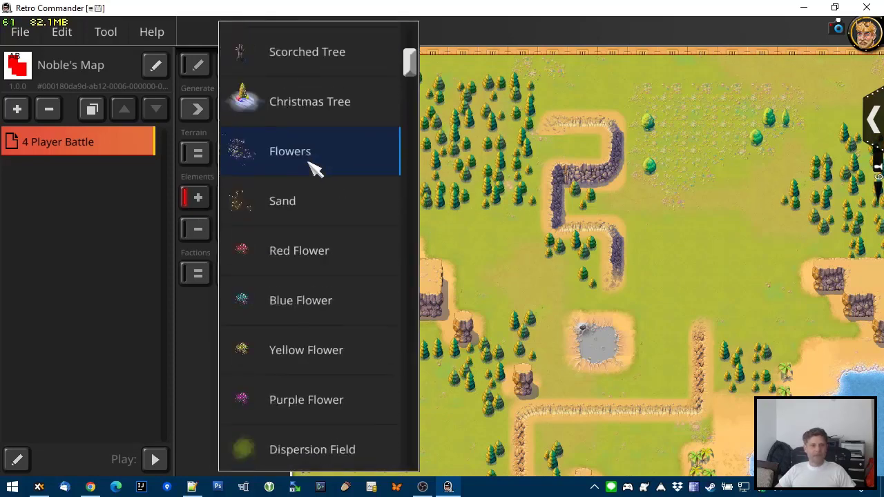
click(319, 245)
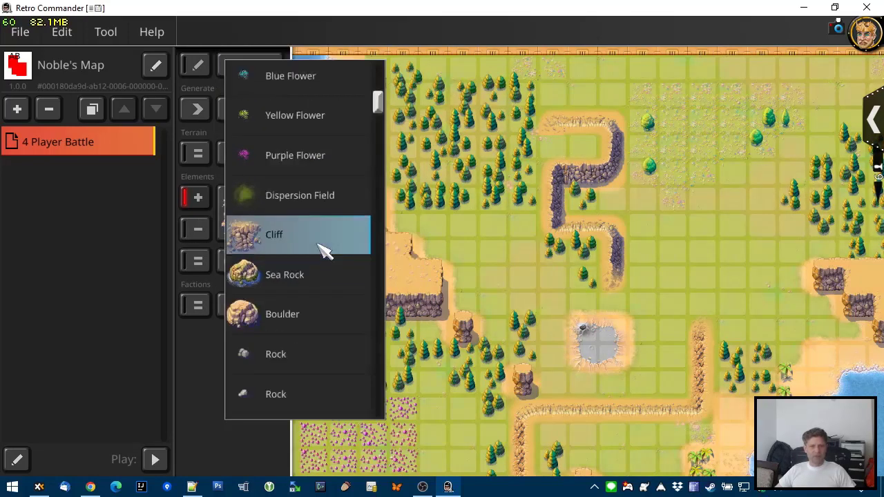
right_drag(716, 237, 469, 281)
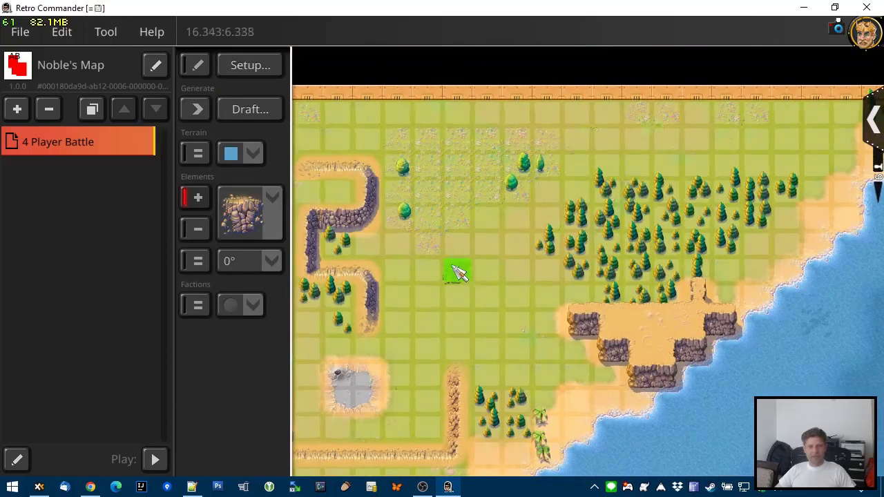
click(462, 272)
drag(524, 274, 525, 225)
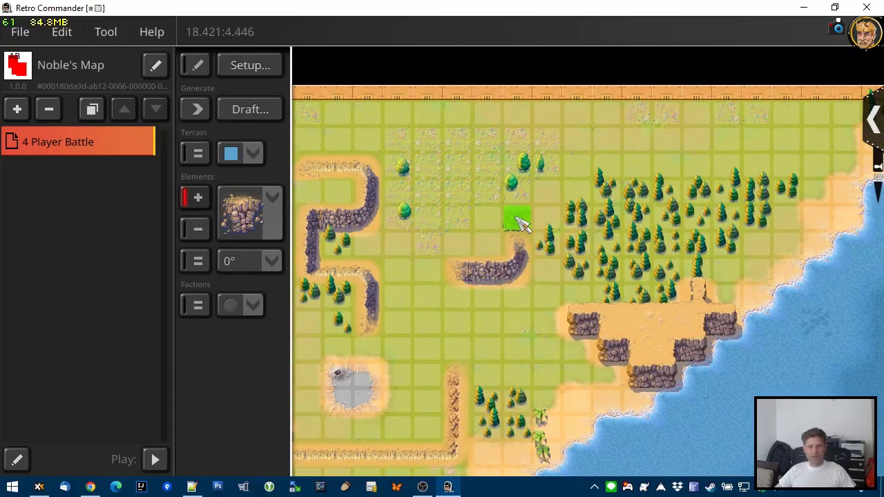
drag(458, 319, 518, 321)
Step: Draw a Cliff line at 180° rotation eastward across the northern flower patch and down beside the eastern pine forest
click(264, 266)
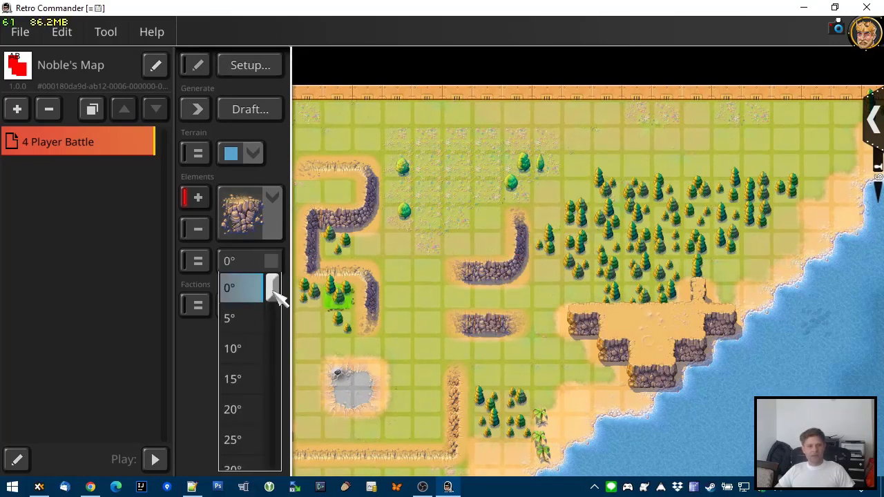
drag(278, 286, 272, 369)
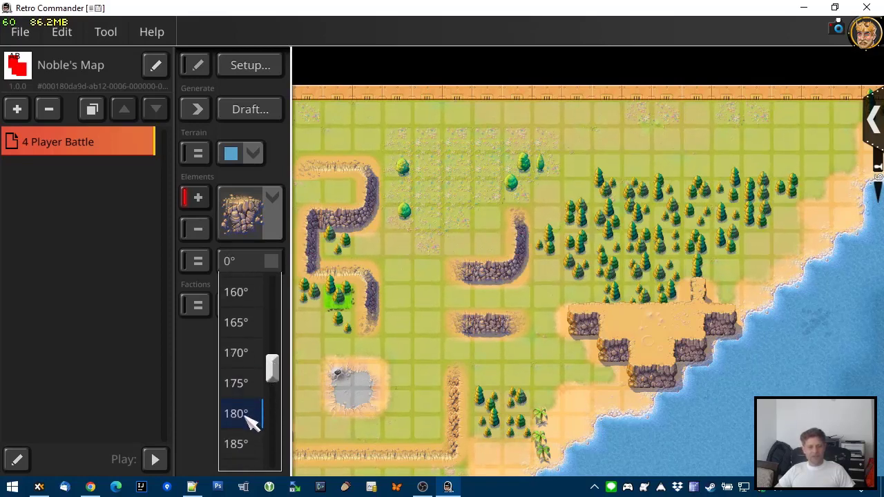
click(243, 414)
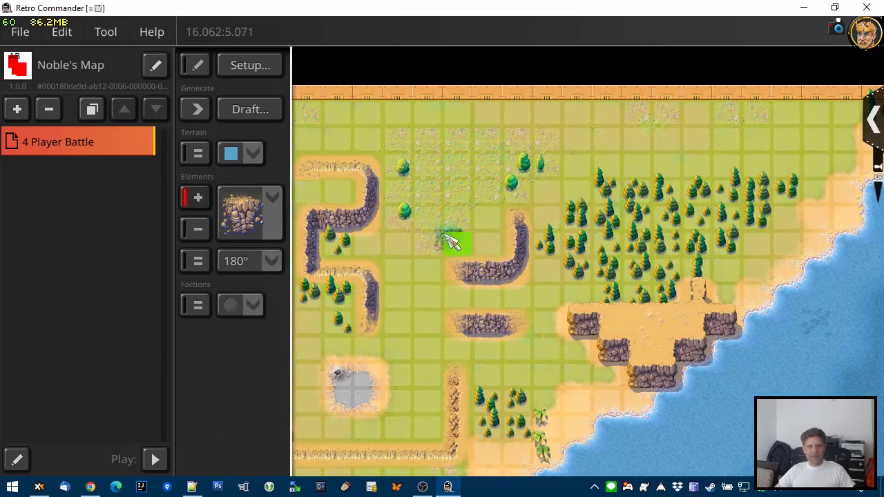
click(504, 143)
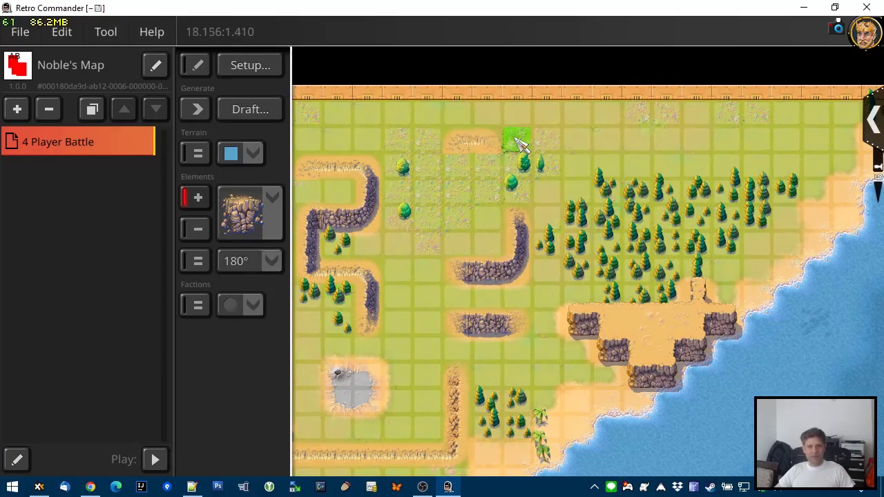
mouse_move(517, 143)
mouse_down()
mouse_move(576, 142)
mouse_move(584, 208)
mouse_up()
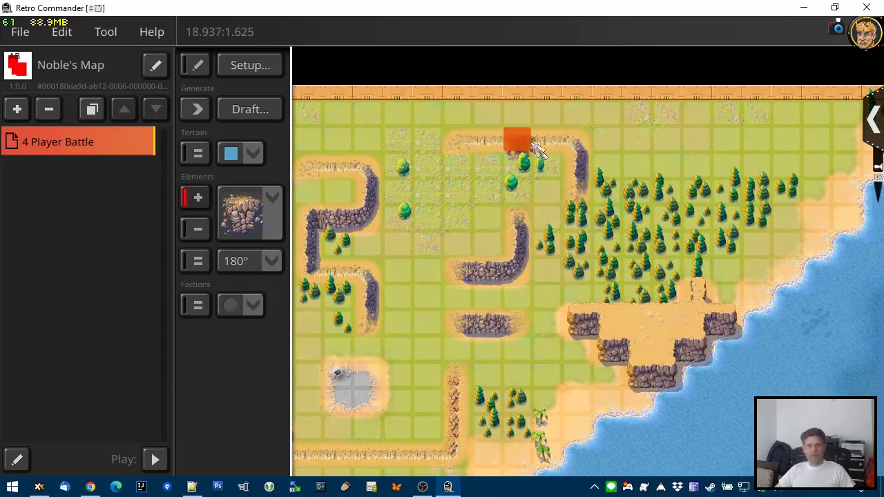
Step: Set the Cliff rotation to 0° and extend the northern cliff line southward from its west end and along its east side
click(198, 65)
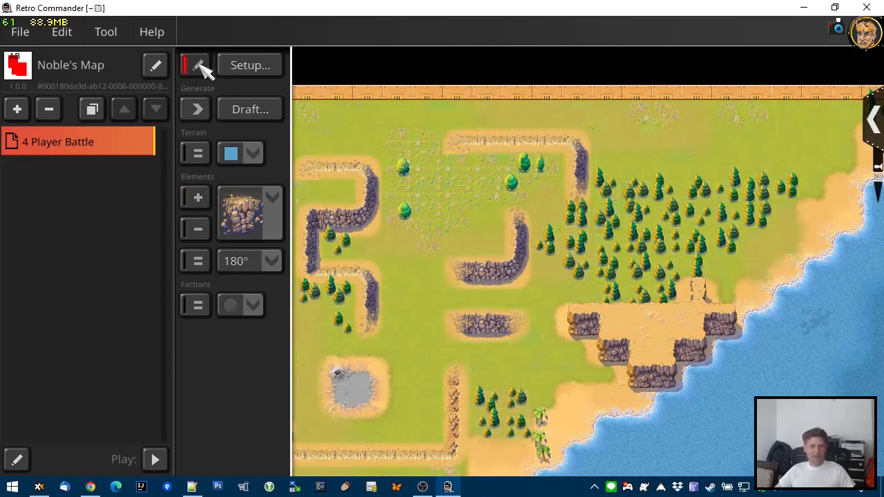
click(250, 264)
drag(274, 374, 276, 266)
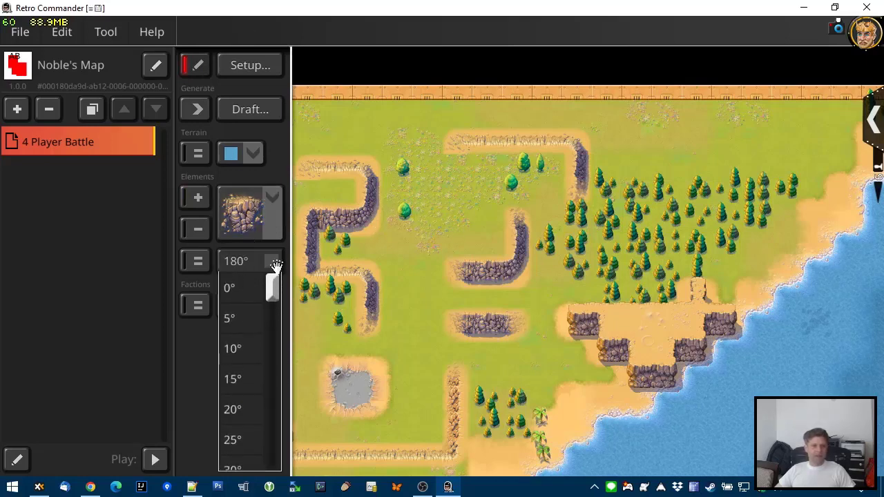
click(246, 293)
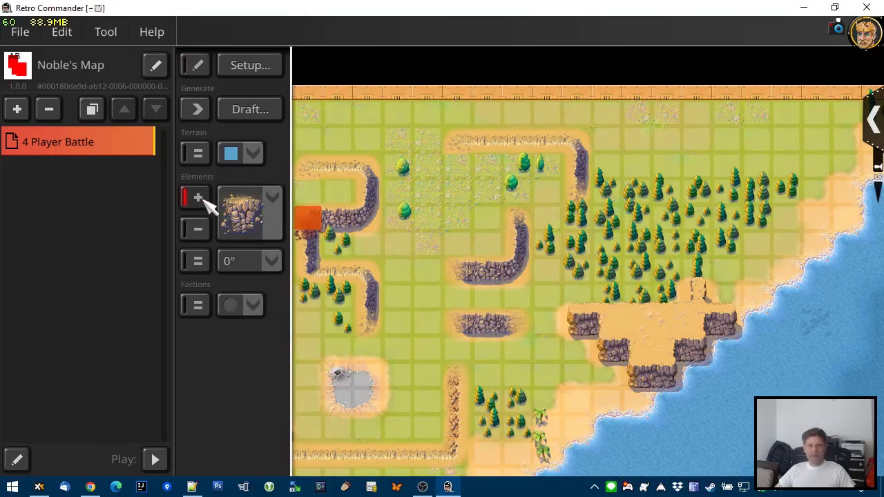
click(461, 190)
click(463, 218)
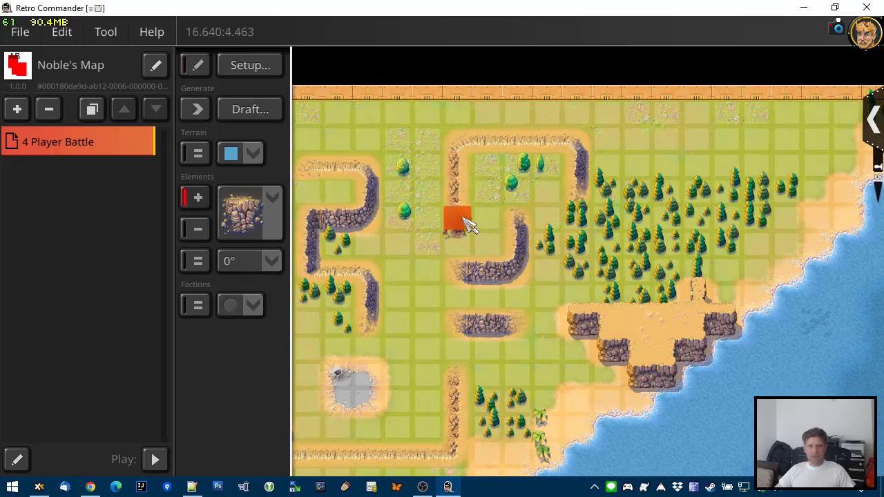
click(582, 215)
click(582, 243)
click(580, 273)
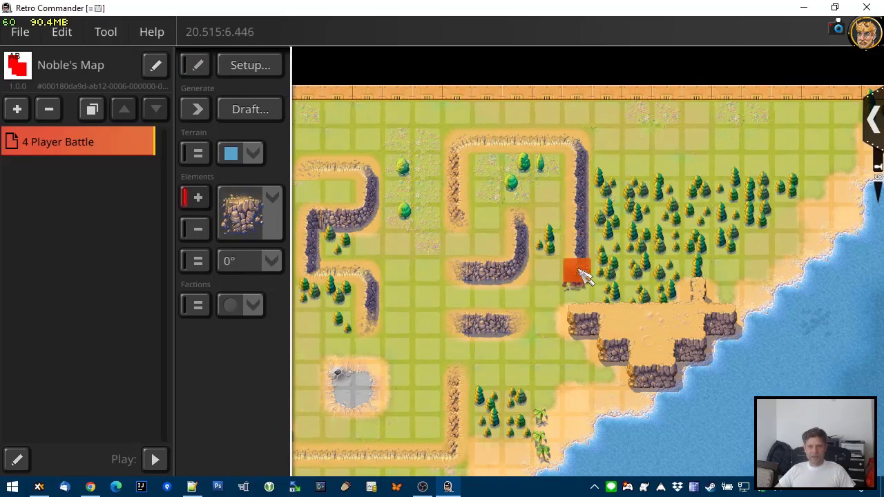
Step: Add one Cliff tile to the west end of the short cliff row west of the sandy plateau
click(446, 333)
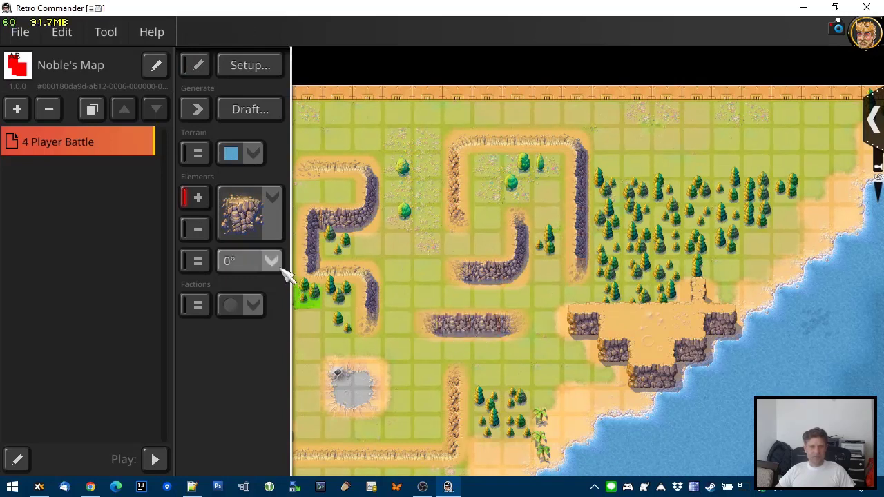
Step: Draw a rectangular Plateau block about six tiles wide in the open grassland and a U-shaped Plateau wall of equal width south of it
click(280, 215)
scroll(288, 219, down, 3)
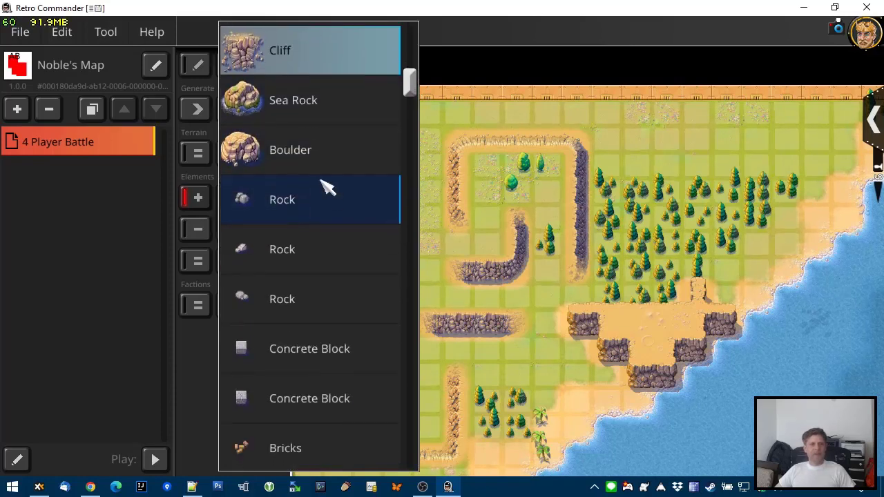
scroll(310, 392, down, 10)
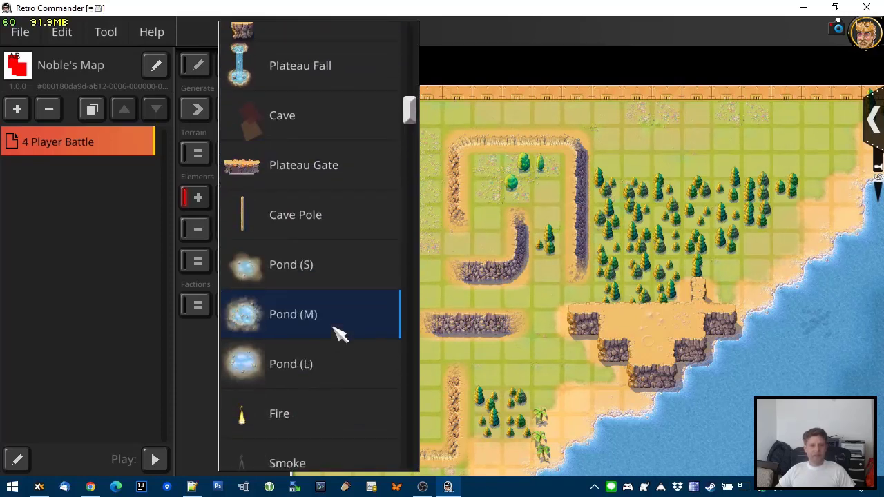
scroll(333, 397, up, 5)
scroll(312, 291, down, 1)
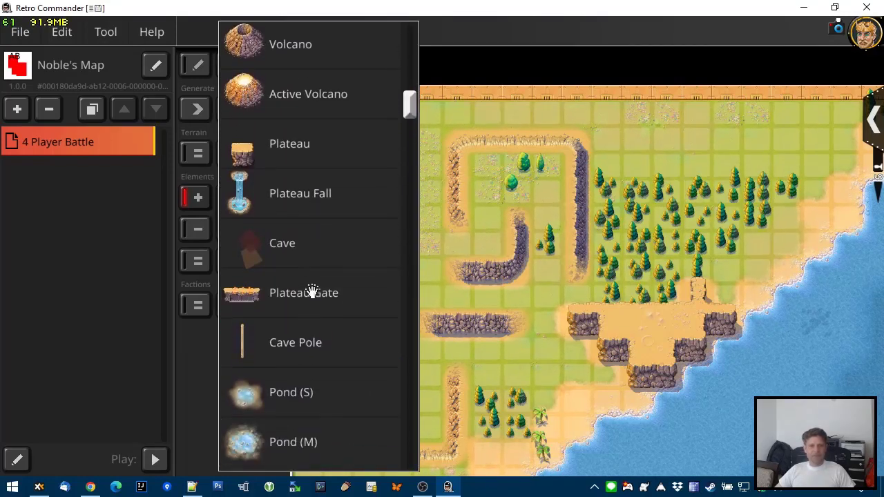
click(314, 152)
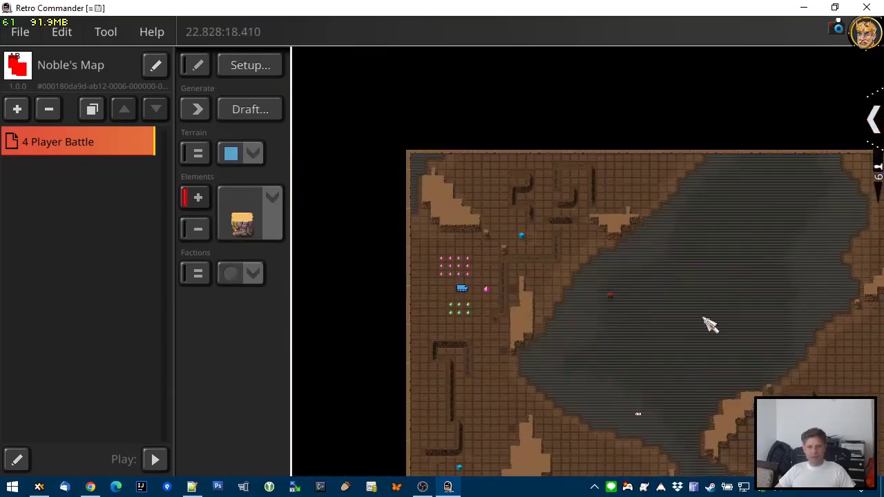
scroll(441, 207, up, 6)
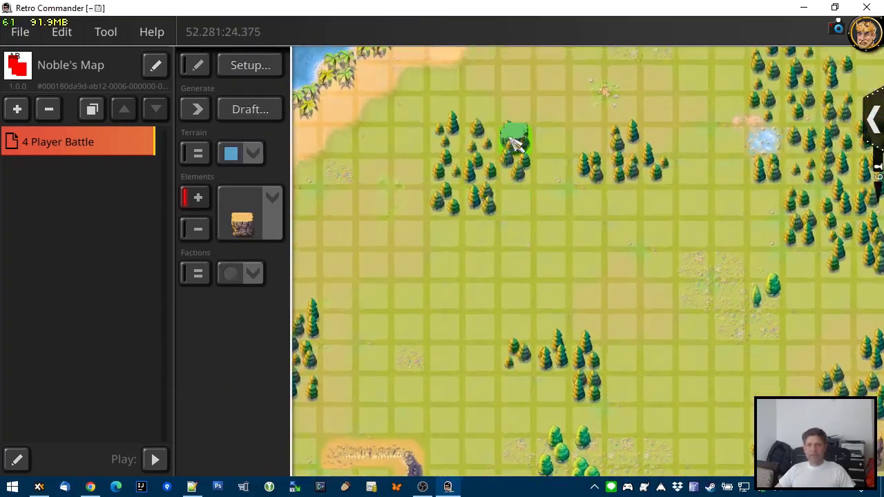
drag(515, 143, 697, 181)
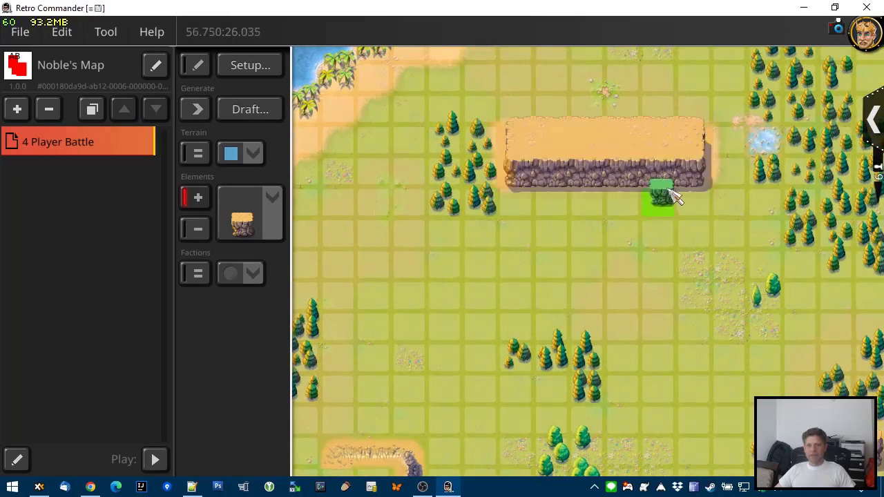
mouse_move(701, 273)
mouse_down()
mouse_move(714, 414)
mouse_move(509, 418)
mouse_move(516, 257)
mouse_up()
Step: Place two vertically oriented Plateau Gates connecting the west and east arms of the U-shaped plateau to the block north of them
click(250, 214)
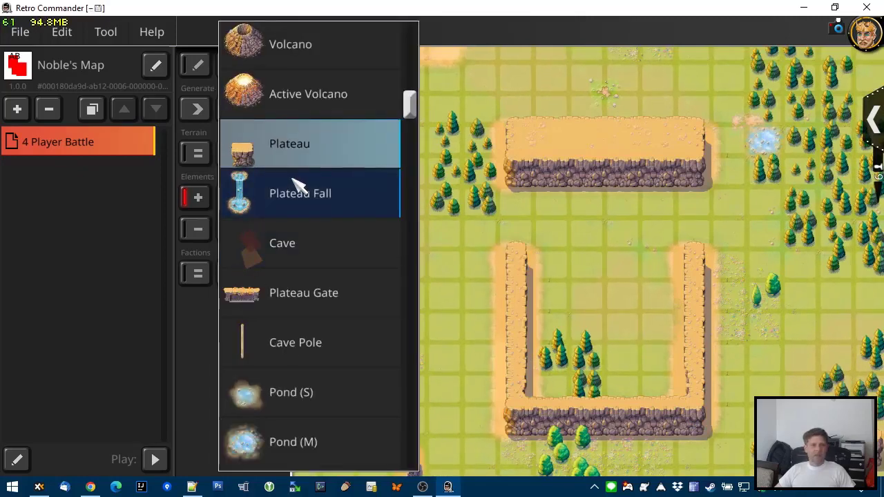
click(311, 297)
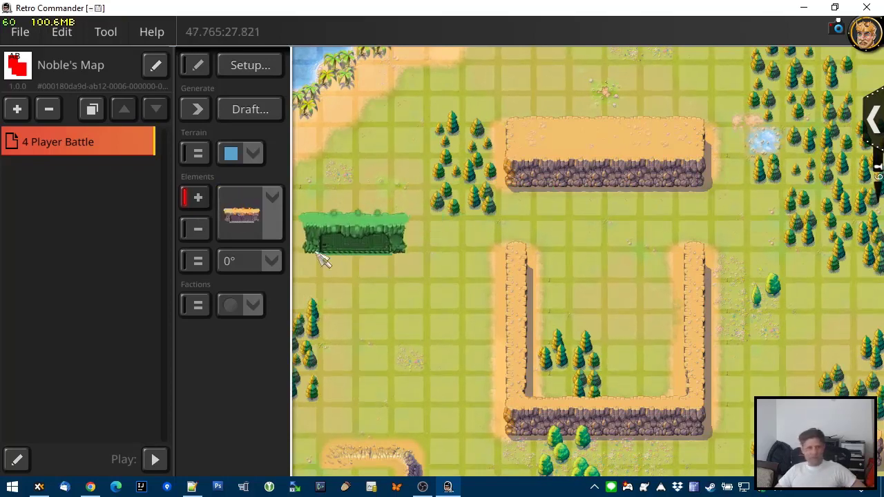
click(262, 260)
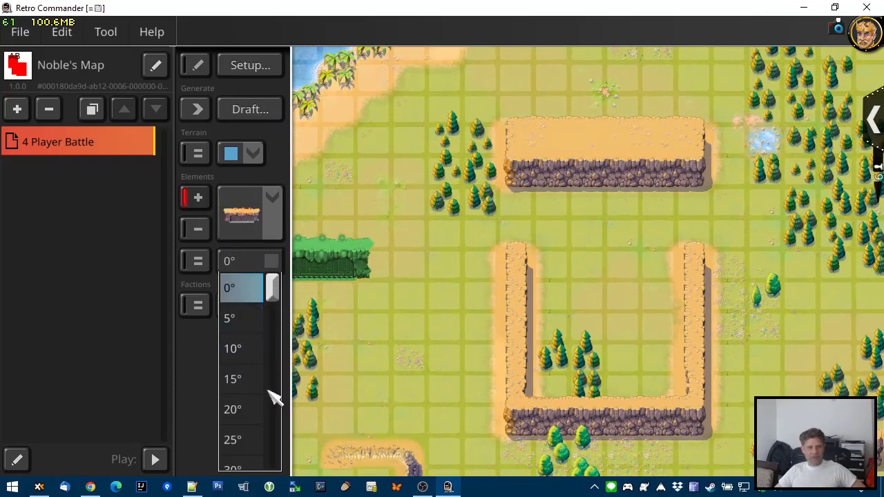
click(433, 250)
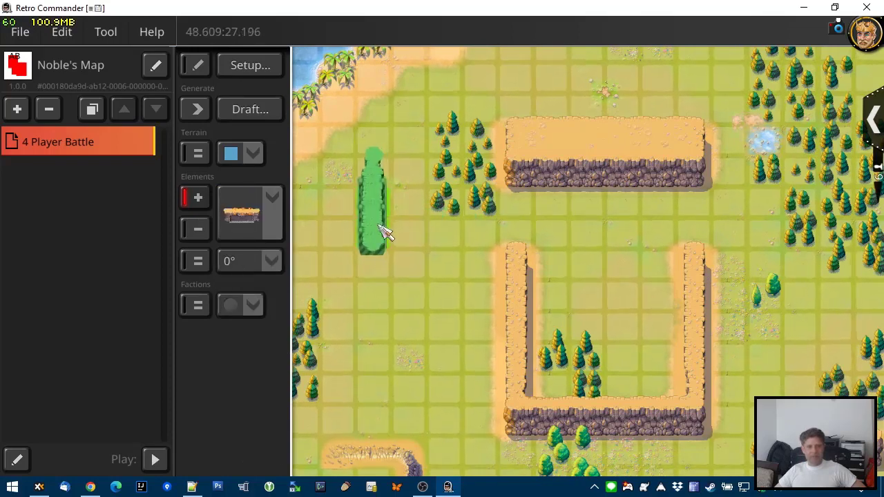
click(525, 232)
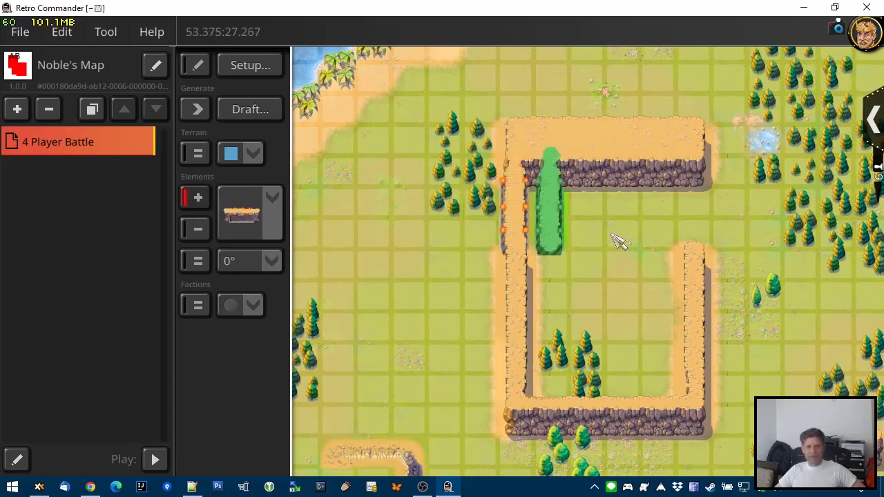
click(703, 232)
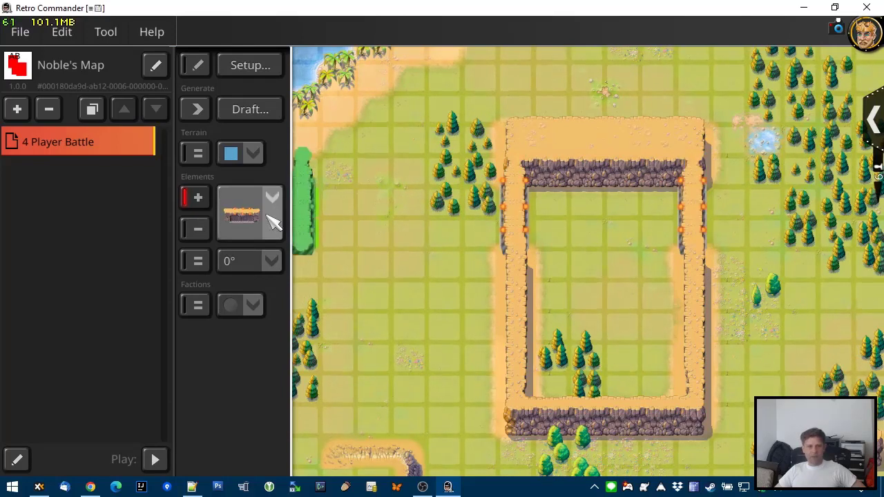
Step: Fill the area enclosed by the plateau walls and gates with the Cave element
click(278, 211)
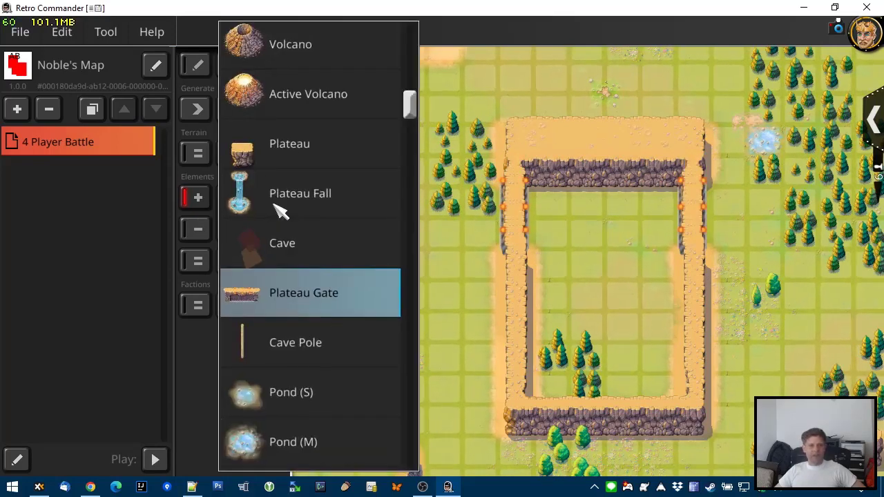
click(304, 250)
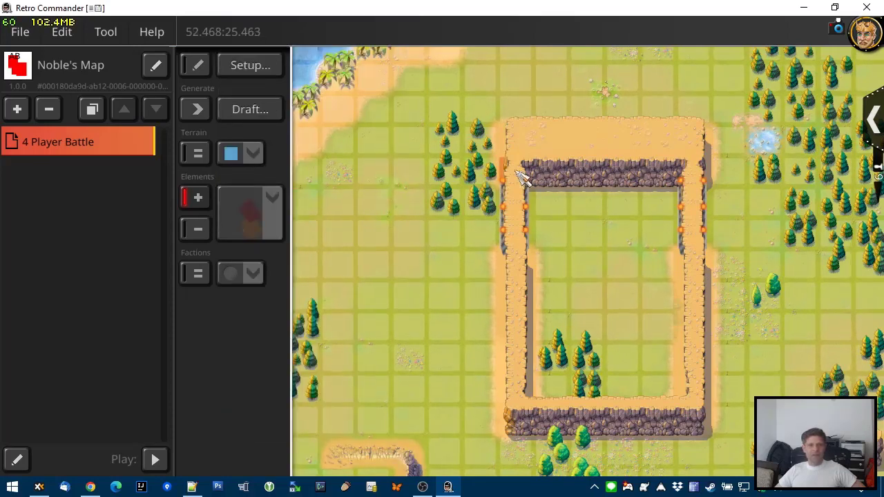
mouse_move(523, 180)
mouse_down()
mouse_move(558, 316)
mouse_move(647, 412)
mouse_move(701, 422)
mouse_up()
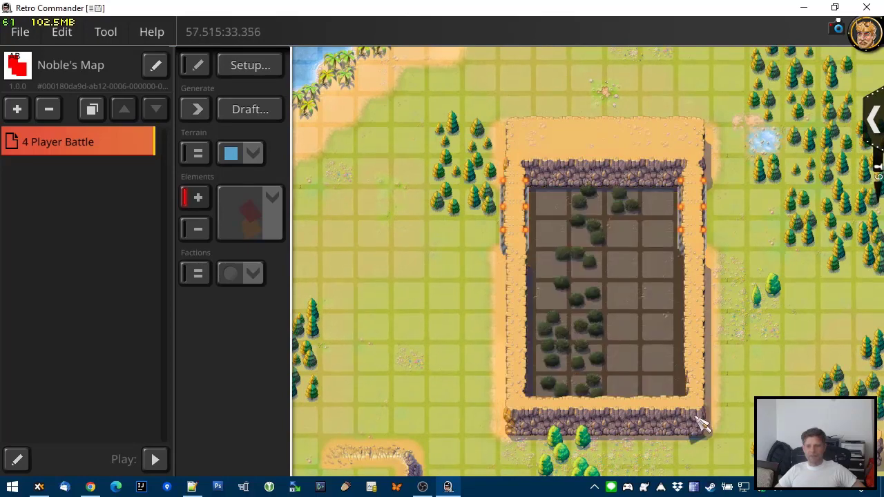
Step: Leave element placement mode and save the map
click(194, 63)
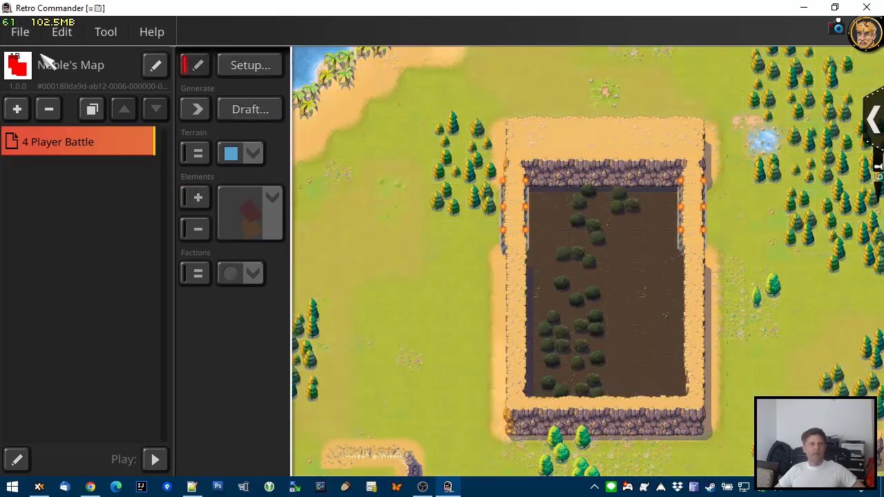
click(20, 31)
click(55, 142)
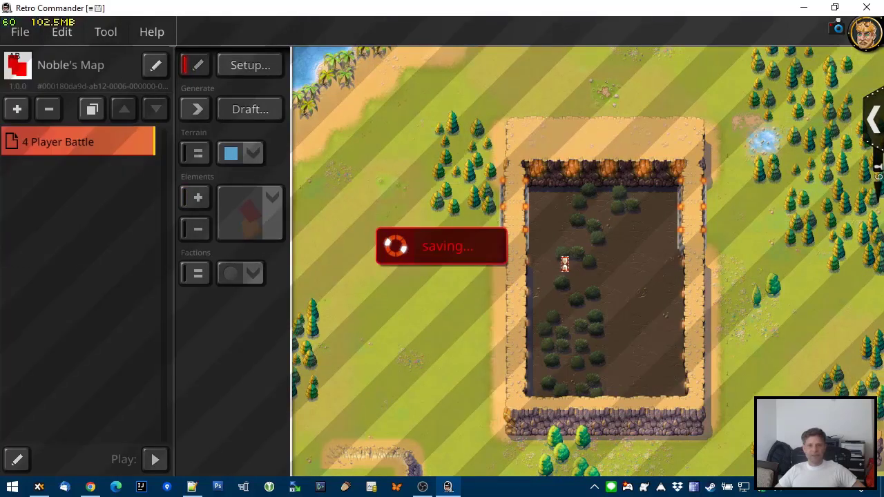
click(241, 274)
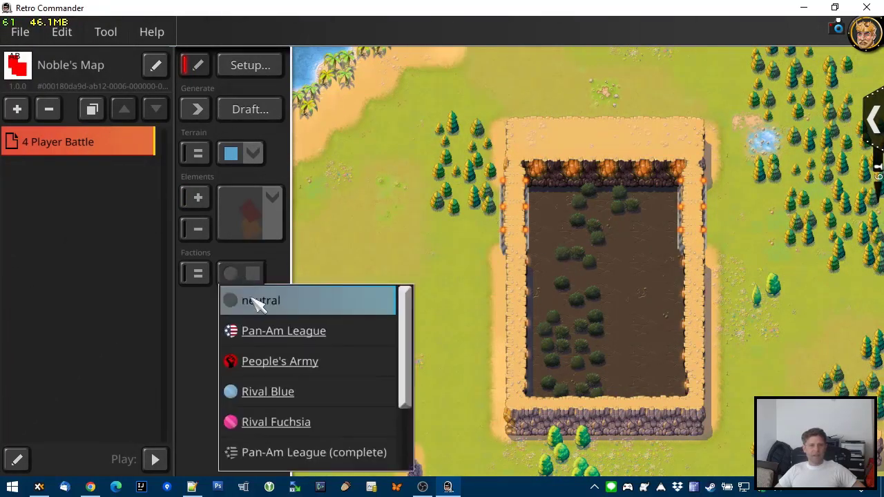
click(376, 336)
click(240, 274)
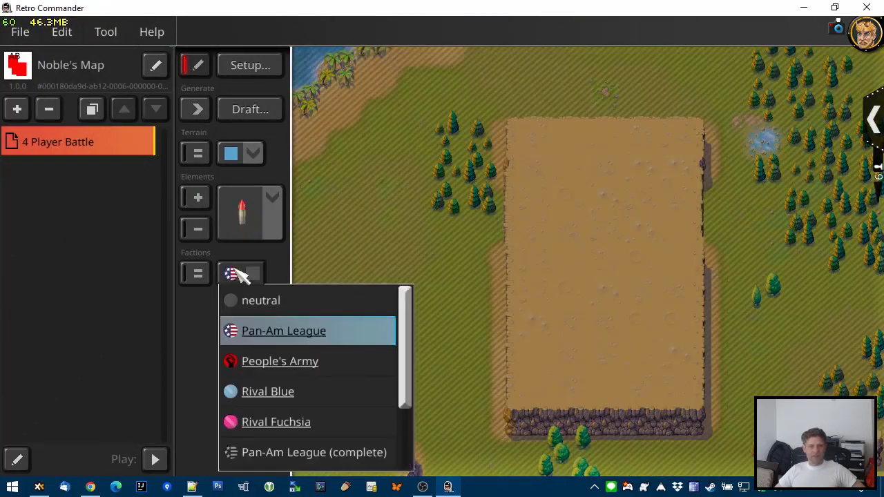
click(317, 303)
click(280, 228)
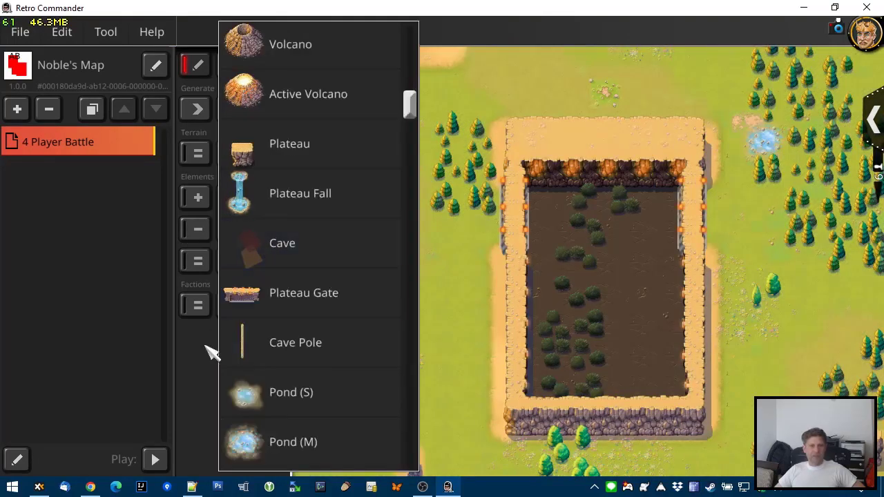
click(207, 352)
click(250, 247)
click(218, 349)
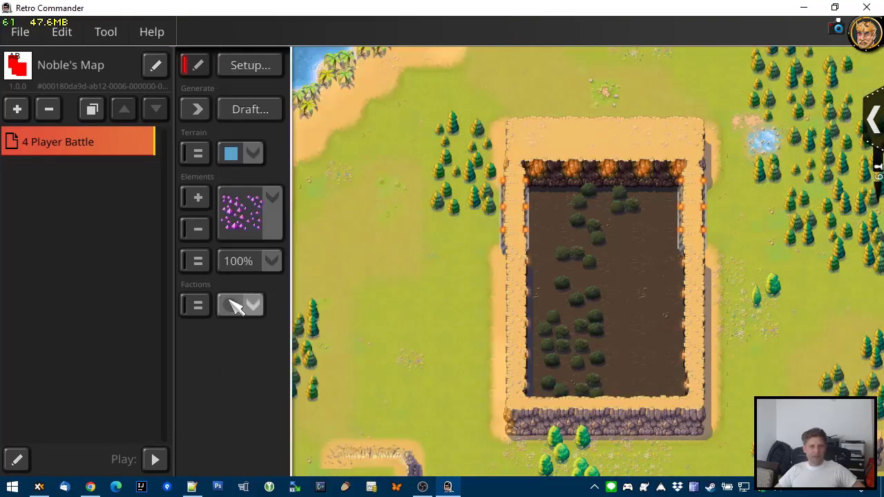
Step: Set the faction to Pan-Am League and place a winged robot unit in the middle of the walled cave floor
click(238, 305)
click(281, 366)
click(248, 208)
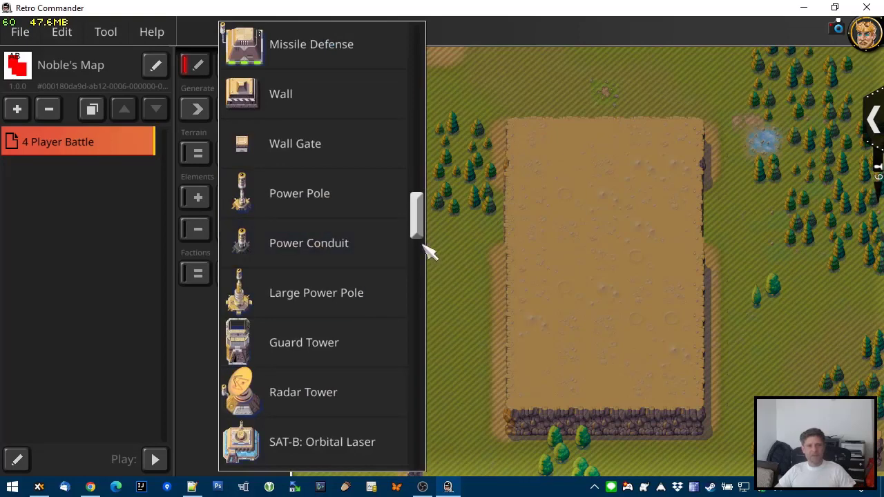
scroll(414, 228, down, 2)
mouse_move(414, 230)
mouse_down()
mouse_move(416, 277)
mouse_move(416, 243)
mouse_up()
click(318, 344)
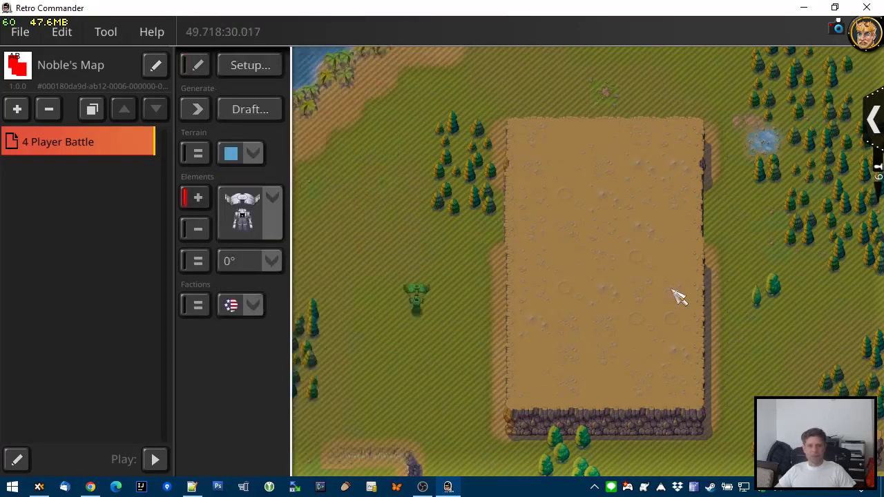
click(606, 292)
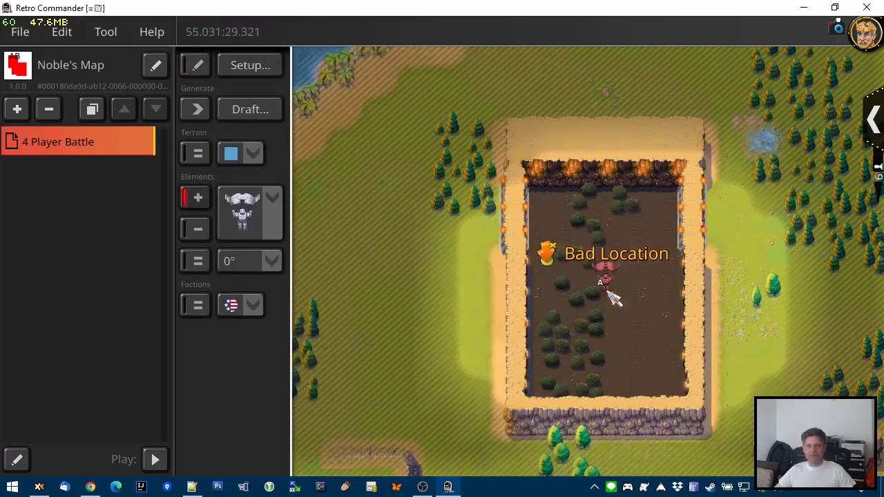
Step: Switch the faction back to neutral and save the map
click(248, 308)
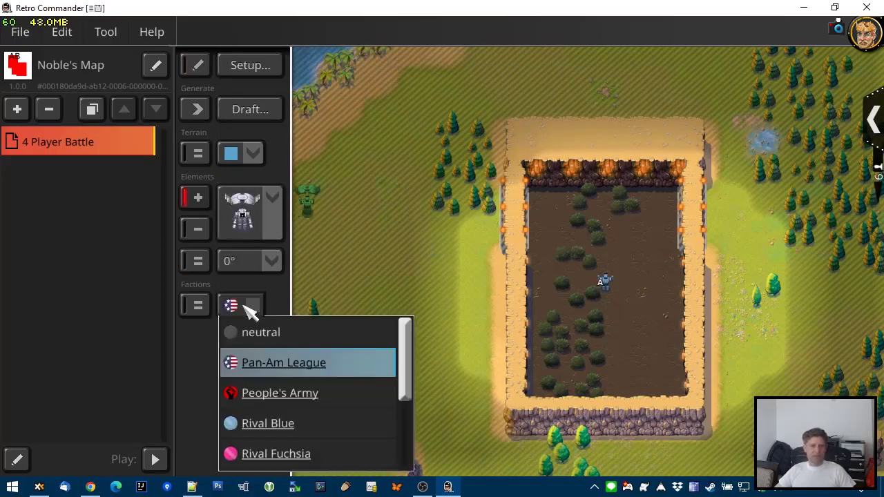
click(324, 336)
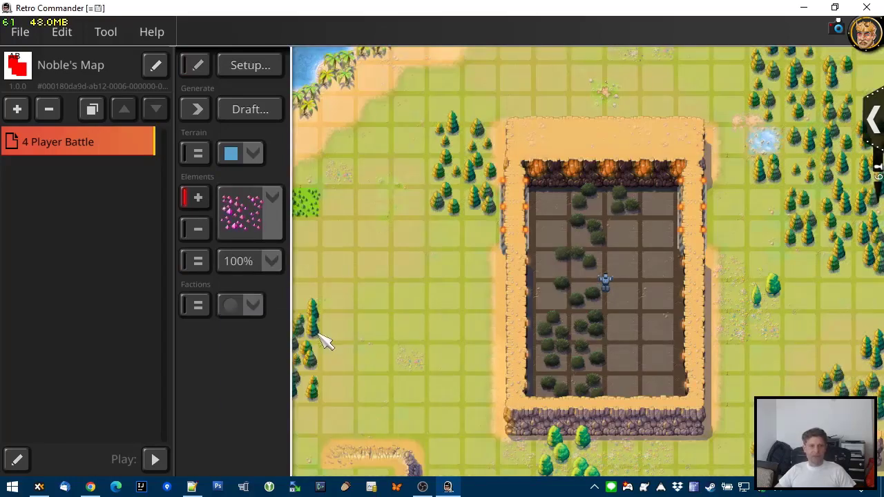
click(20, 32)
click(34, 144)
Step: Cover the whole cave floor with Gravel in place of the bushes, and return to edit mode
click(280, 220)
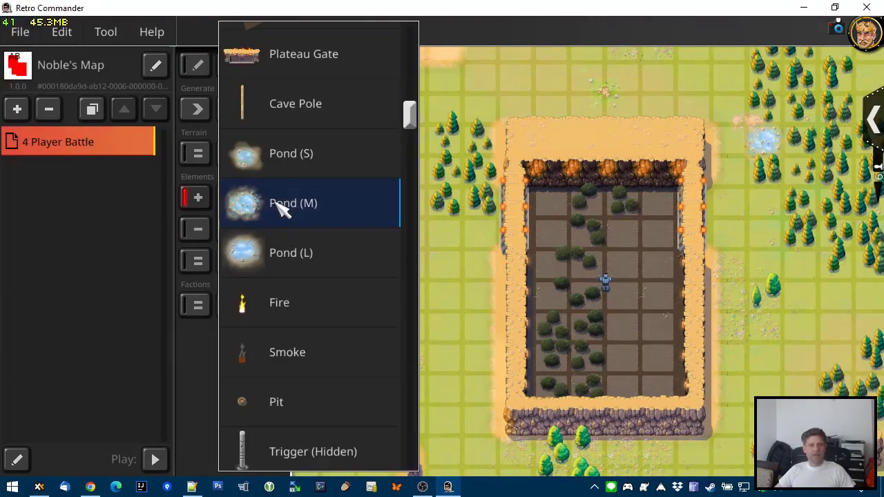
scroll(408, 117, down, 5)
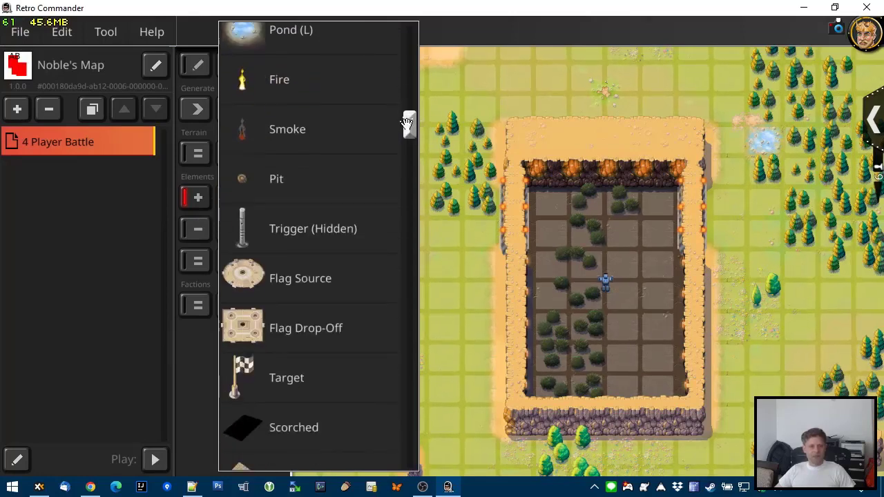
scroll(406, 126, down, 2)
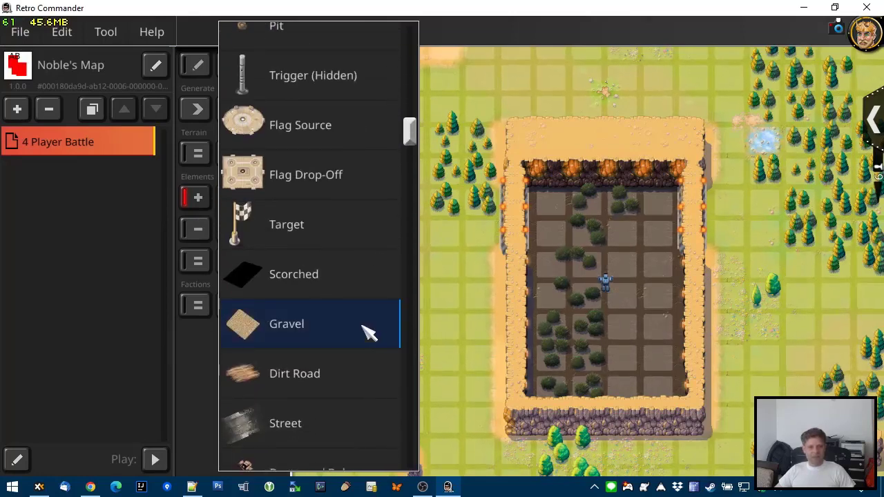
click(285, 322)
mouse_move(611, 220)
mouse_down()
mouse_move(555, 205)
mouse_move(622, 357)
mouse_move(663, 390)
mouse_up()
click(197, 65)
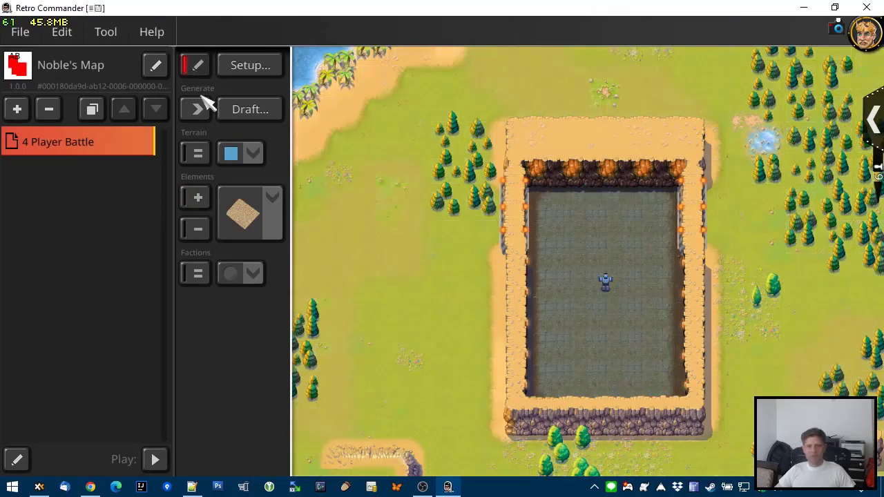
Step: Place a small cluster of Bush elements along the north wall inside the cave
click(250, 202)
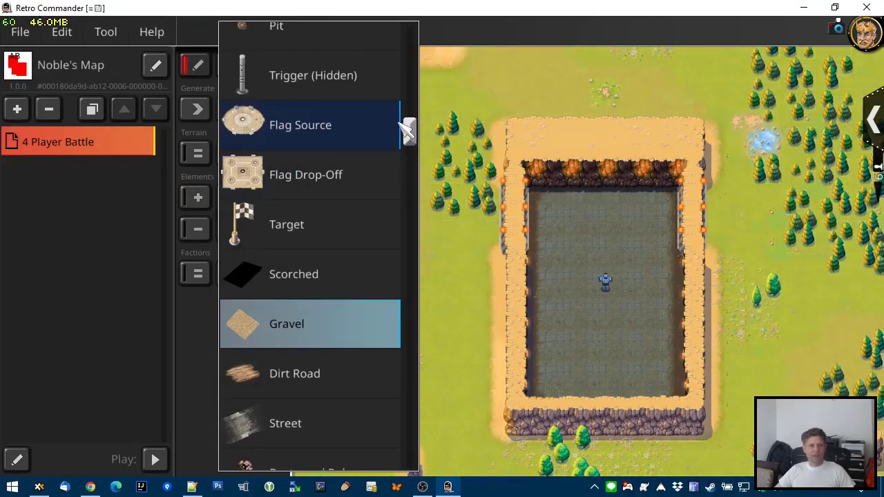
drag(408, 131, 408, 44)
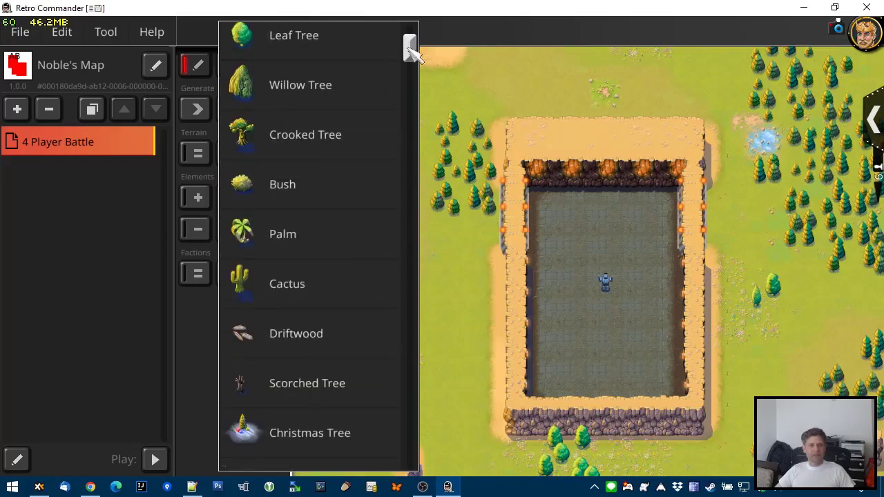
click(343, 196)
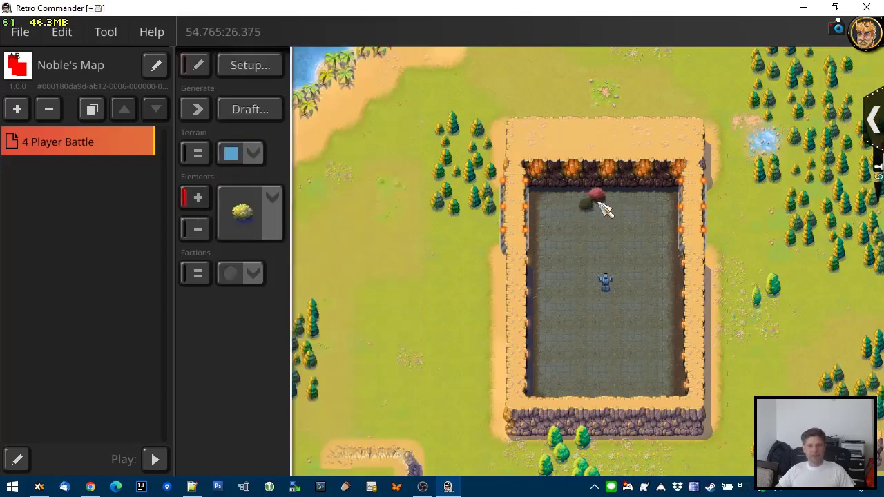
click(605, 213)
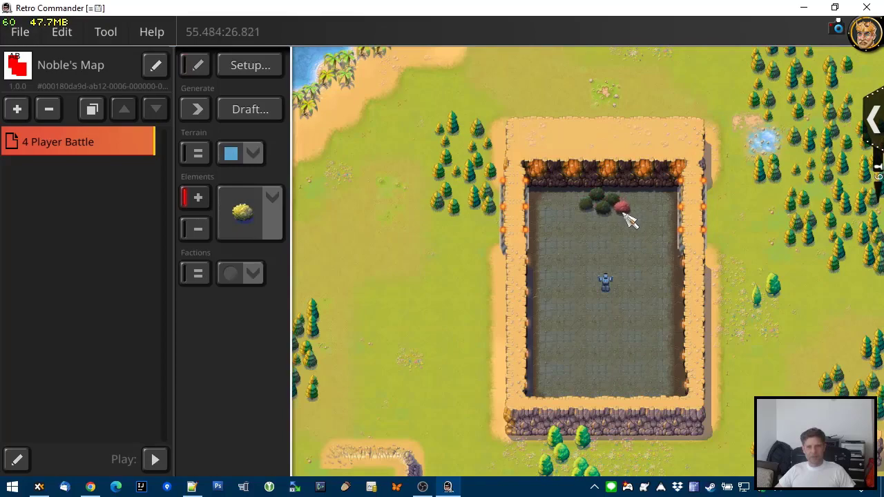
Step: Place an Old Table on the cave floor, southwest of the robot unit
click(273, 221)
scroll(272, 197, down, 20)
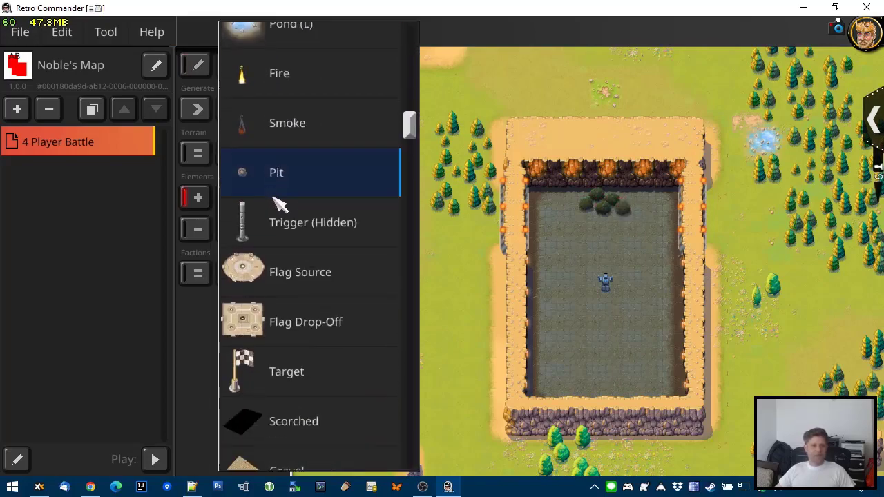
scroll(289, 207, down, 20)
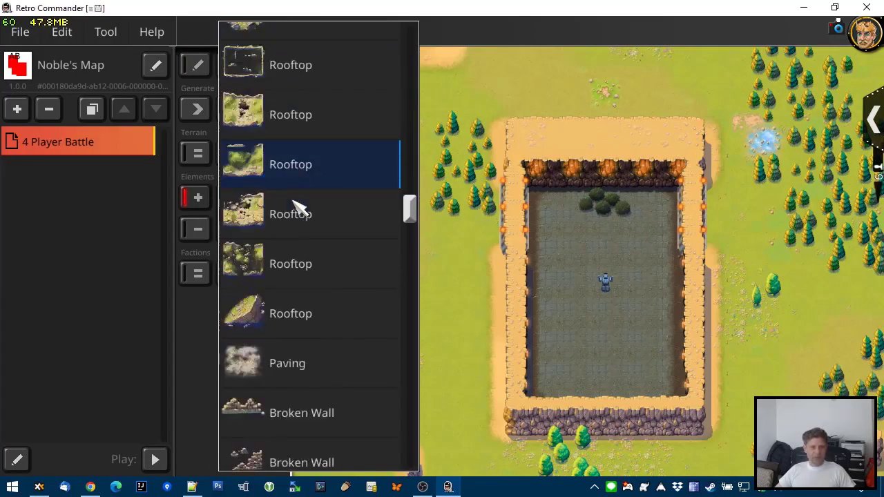
scroll(302, 207, down, 20)
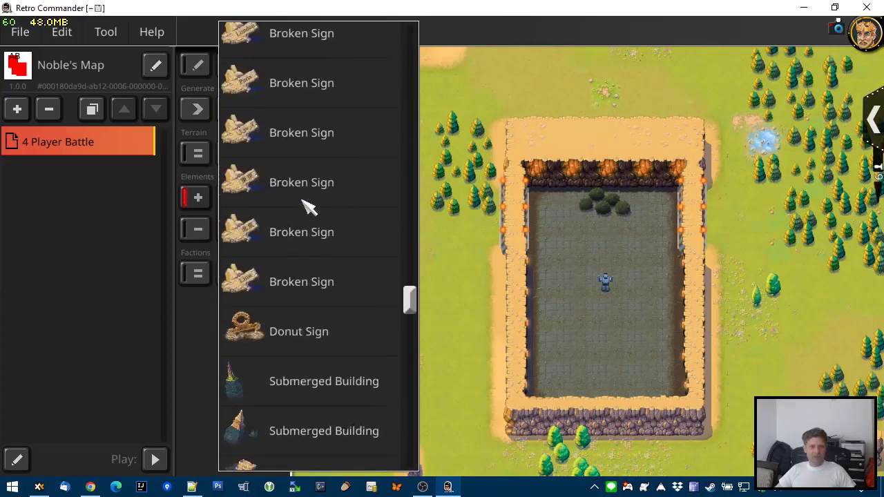
scroll(310, 209, down, 15)
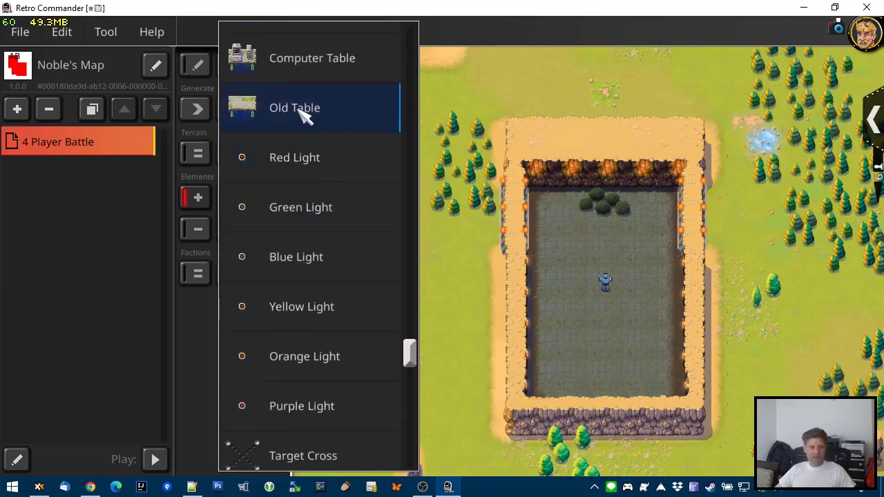
click(306, 109)
click(573, 327)
Step: Place a Computer Table north of the Old Table, just west of the robot unit
click(279, 214)
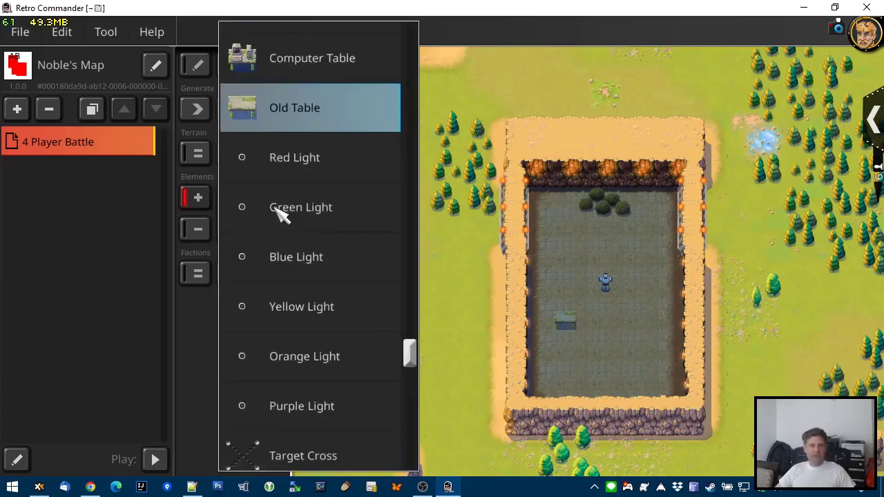
scroll(297, 218, up, 3)
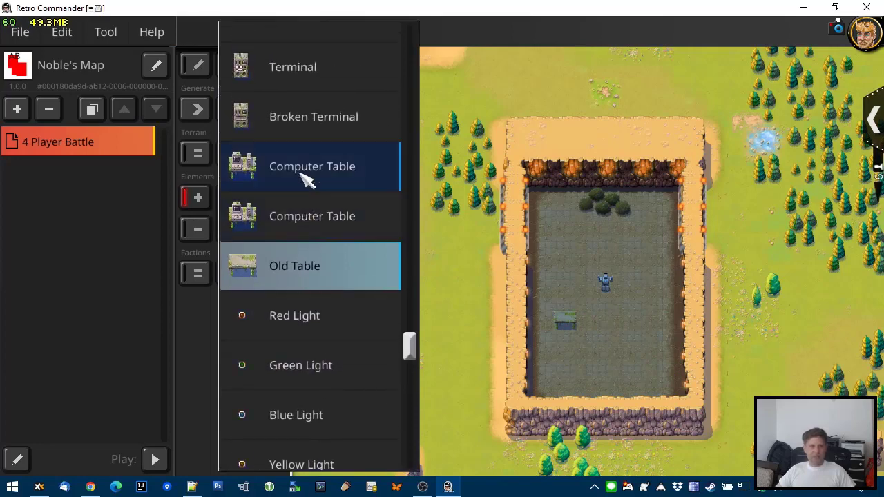
click(308, 179)
click(573, 294)
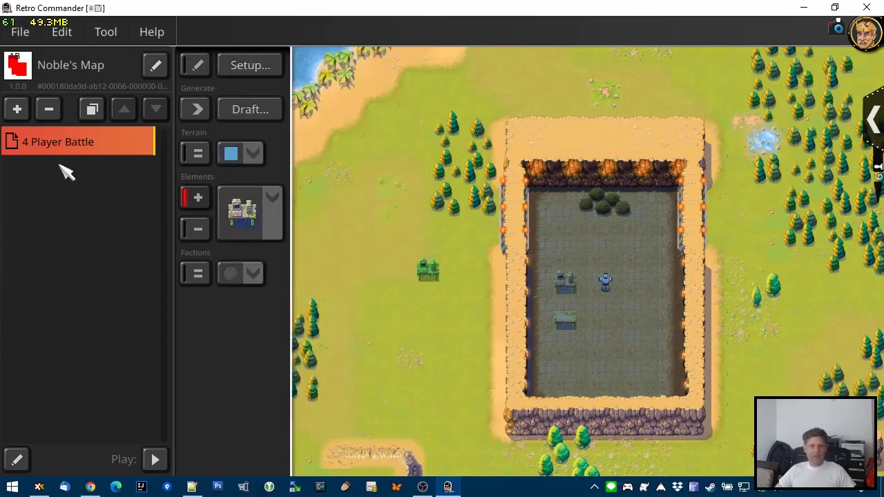
Step: Place a Terminal on the cave floor directly south of the robot unit, level with the Old Table
click(255, 214)
click(325, 103)
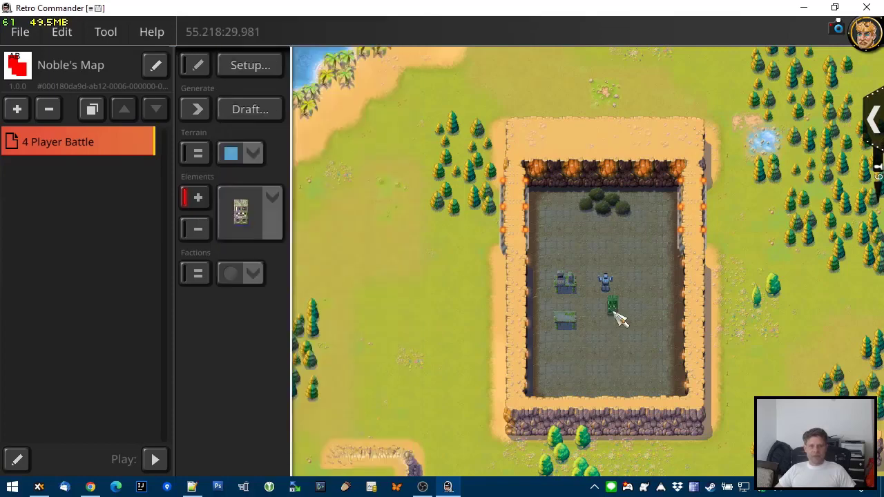
click(615, 328)
Step: Place two Red Light elements side by side on the floor south of the Terminal, and return to edit mode
click(269, 220)
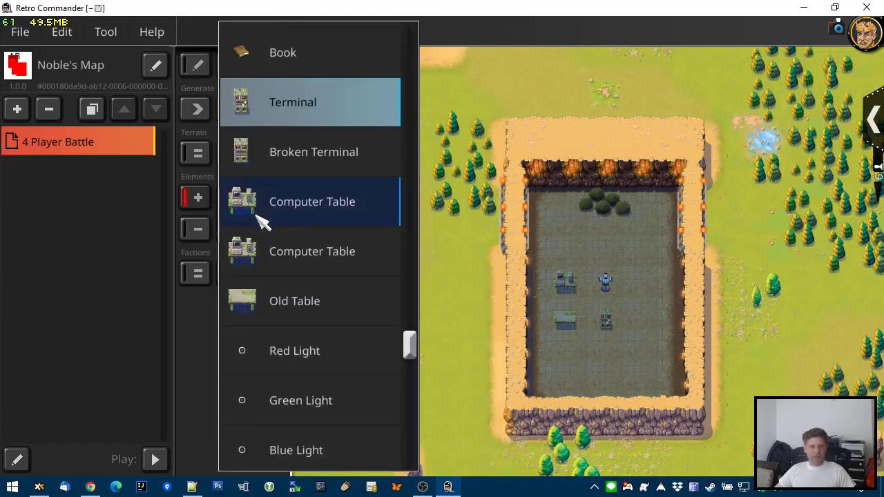
click(330, 366)
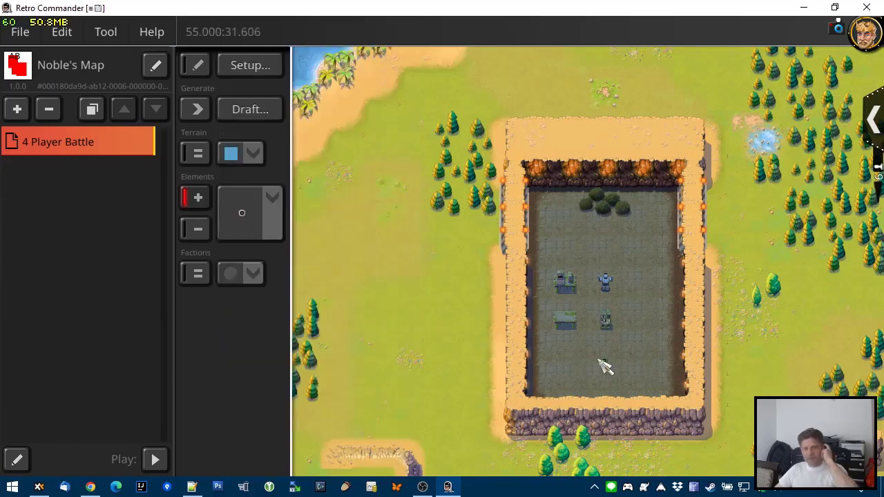
click(604, 364)
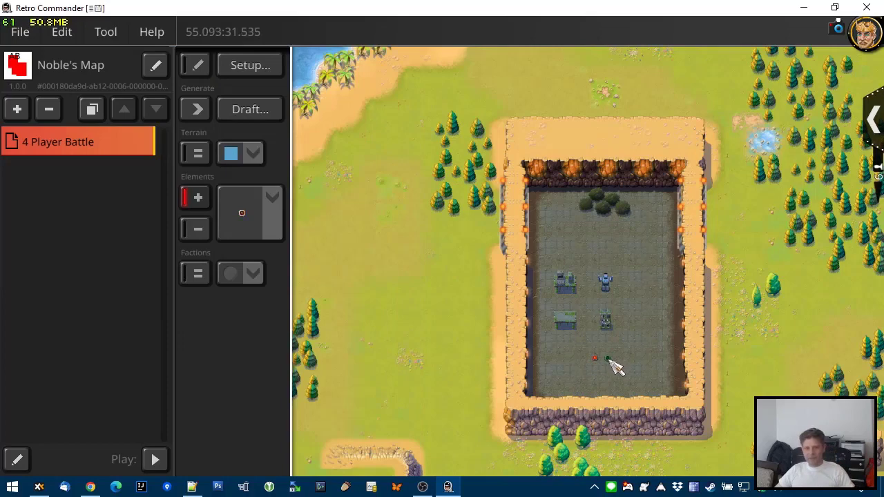
click(609, 360)
click(198, 65)
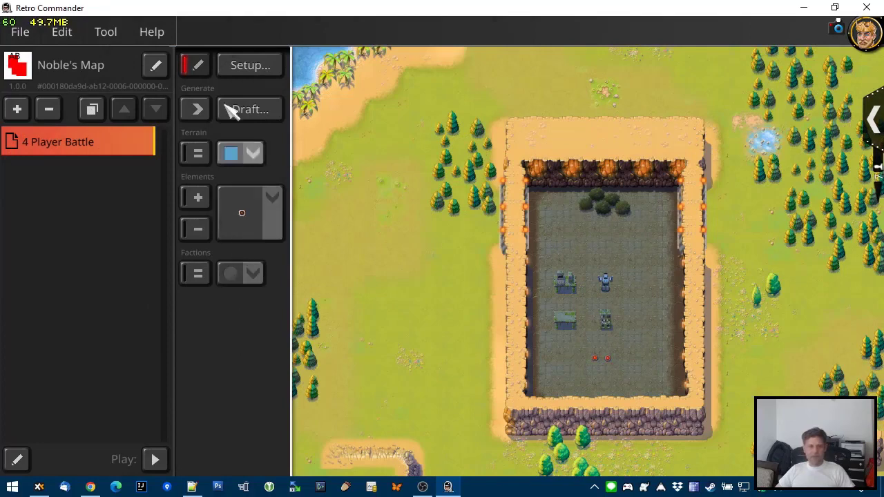
Step: Place an Ancient Relay on the open grass west of the walled cave
click(275, 203)
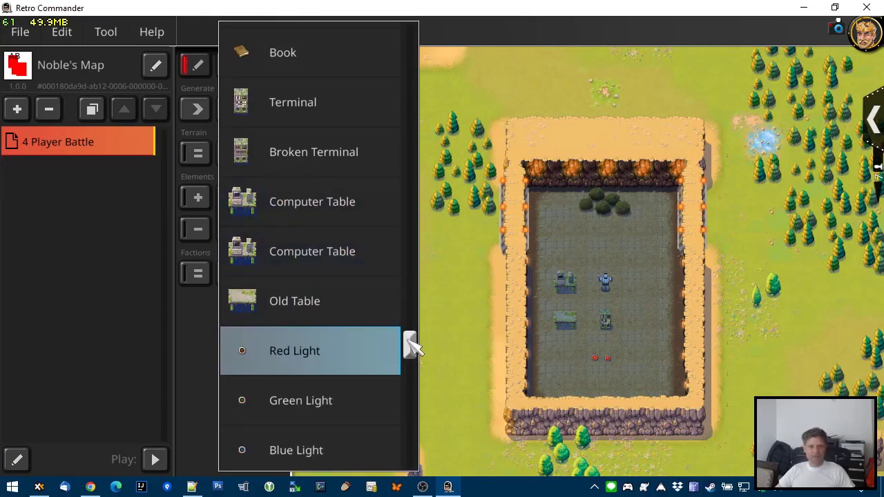
drag(412, 347, 410, 437)
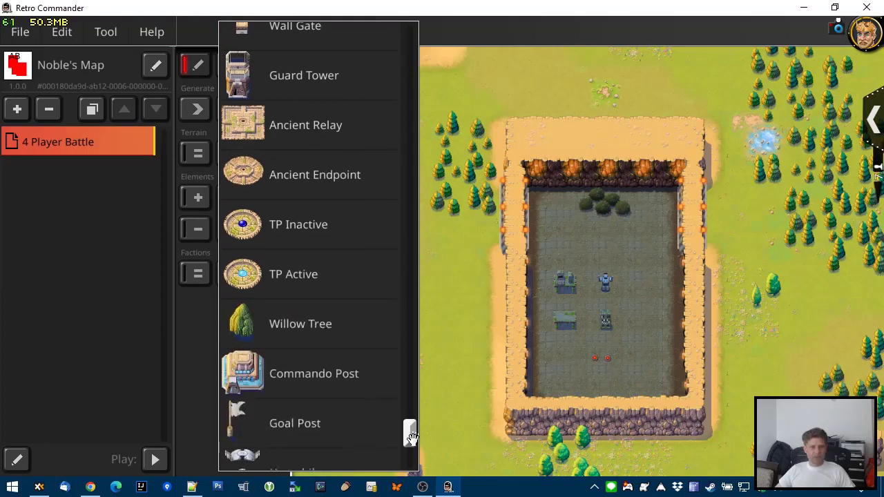
click(304, 129)
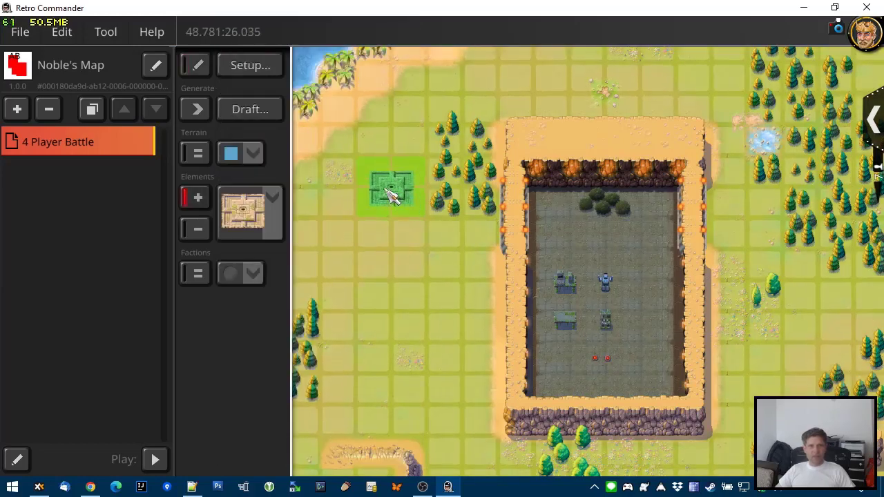
click(391, 193)
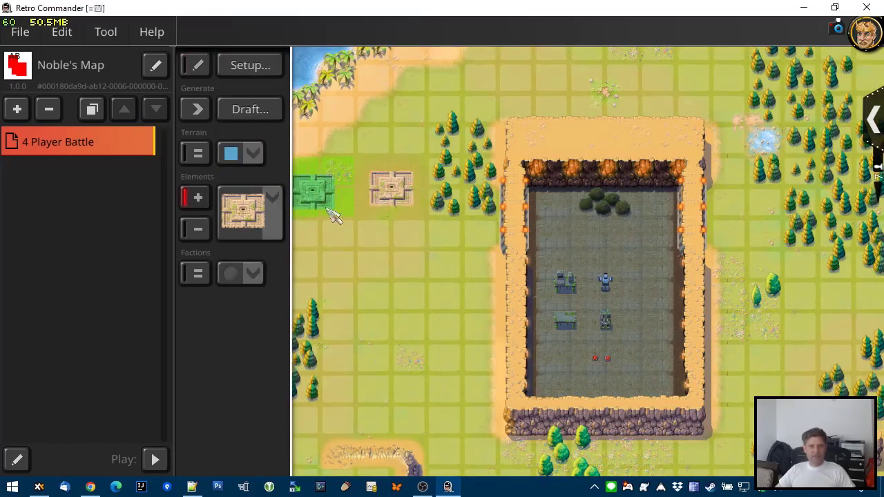
Step: Place an Ancient Endpoint inside the cliff enclosure southwest of the Ancient Relay, and return to edit mode
click(267, 210)
click(301, 182)
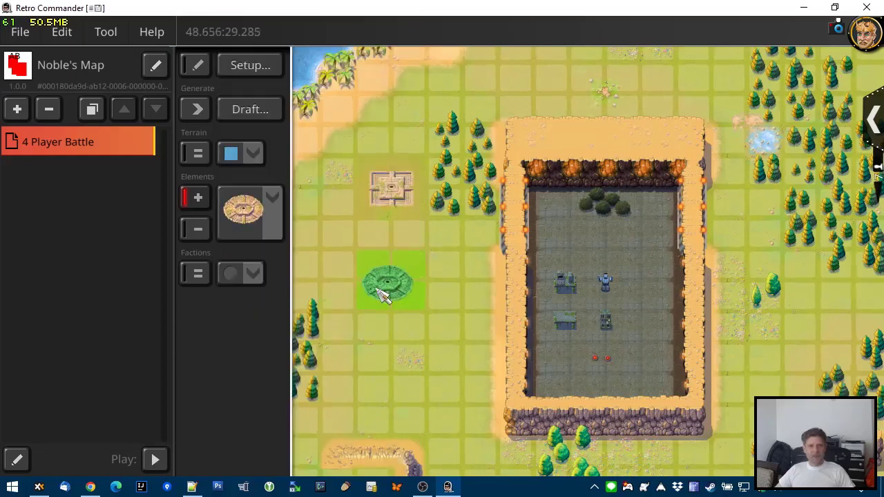
middle_drag(398, 300, 672, 343)
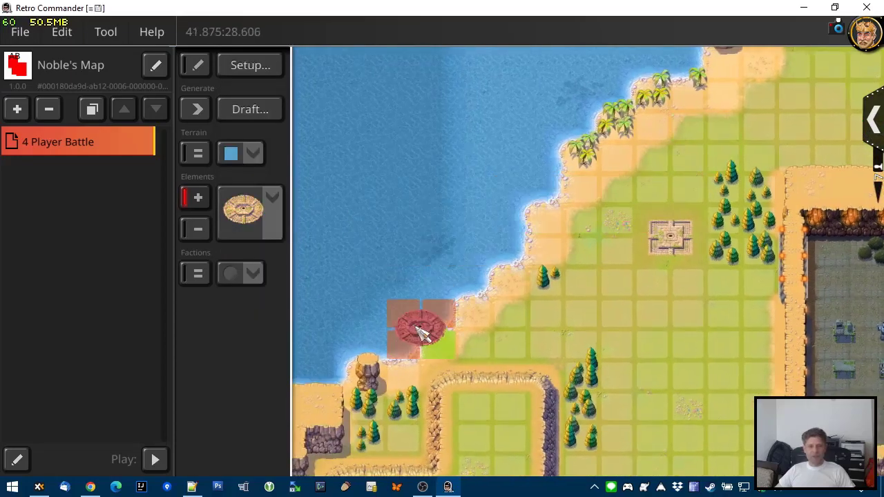
middle_drag(493, 389, 506, 229)
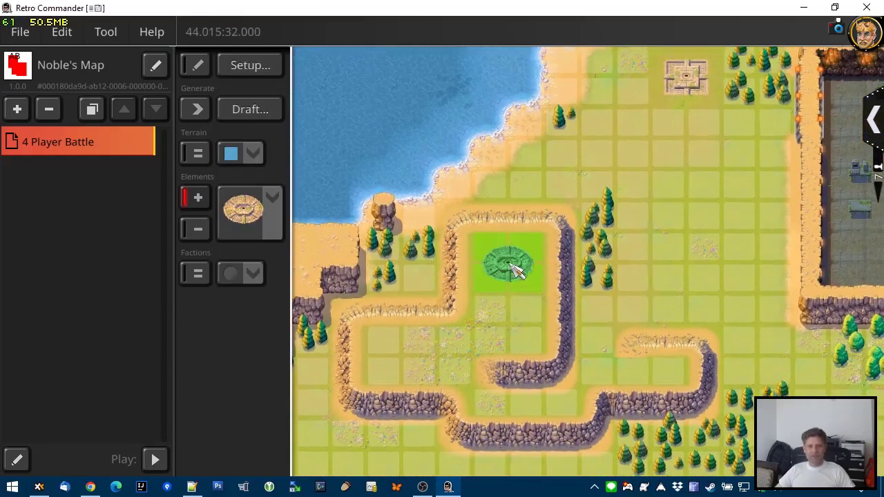
click(202, 69)
middle_drag(645, 144, 564, 223)
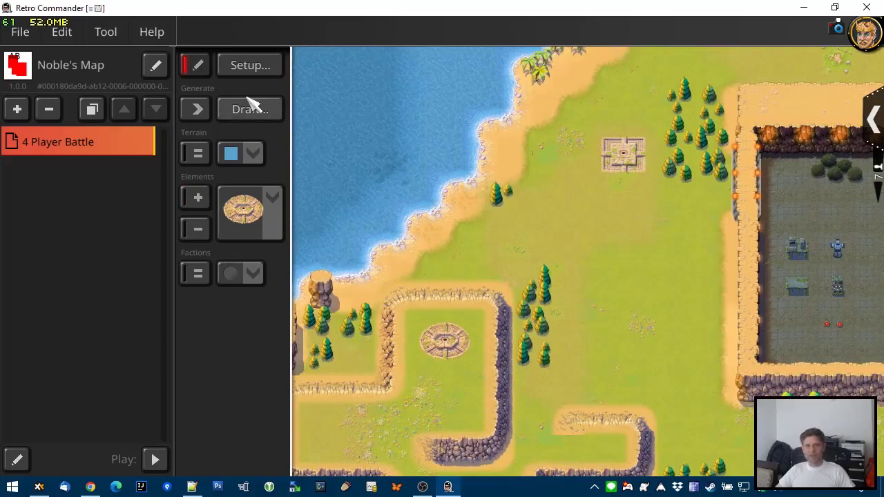
double_click(629, 160)
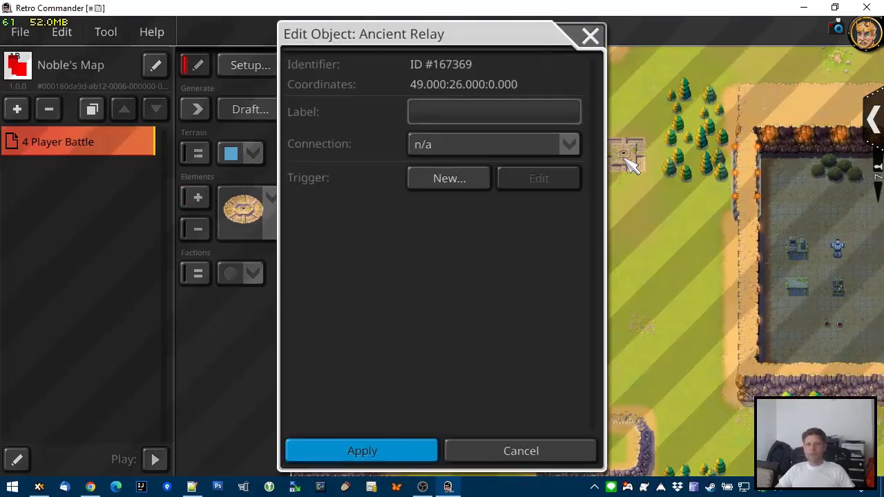
click(438, 145)
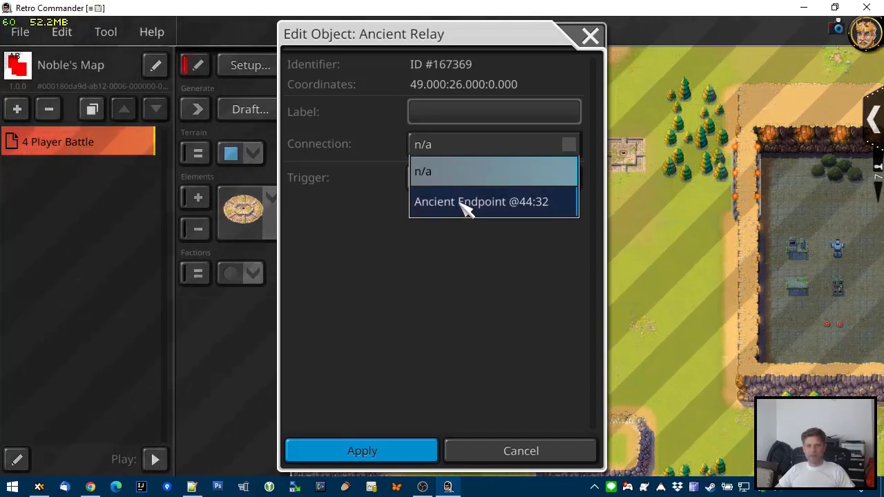
click(467, 206)
click(422, 452)
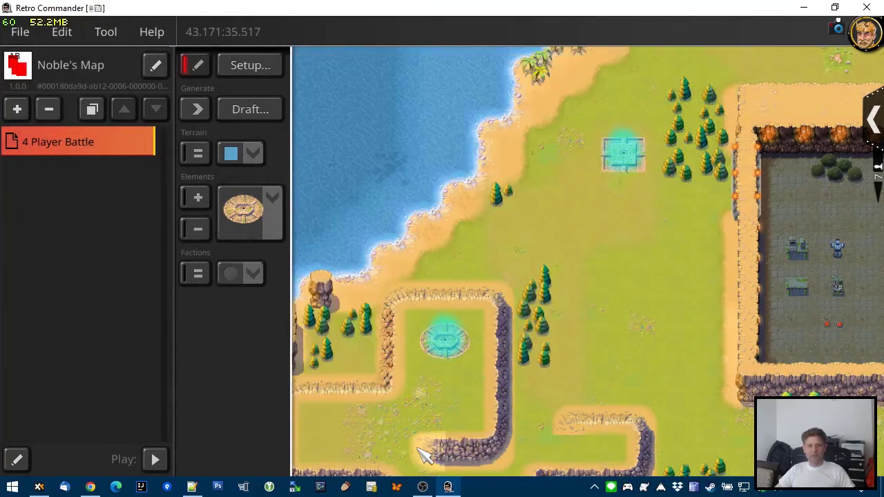
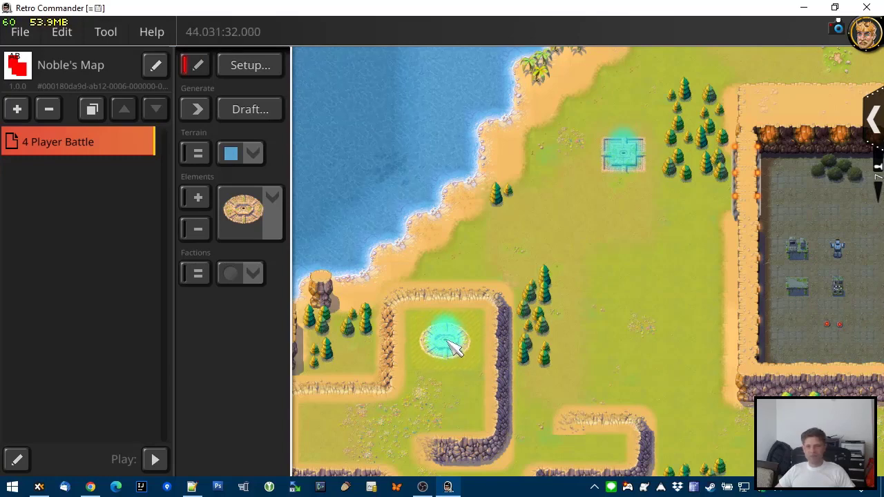
Step: Look through the available elements, including the vehicles, aircraft, flag objects, road surfaces and destroyed units
click(279, 221)
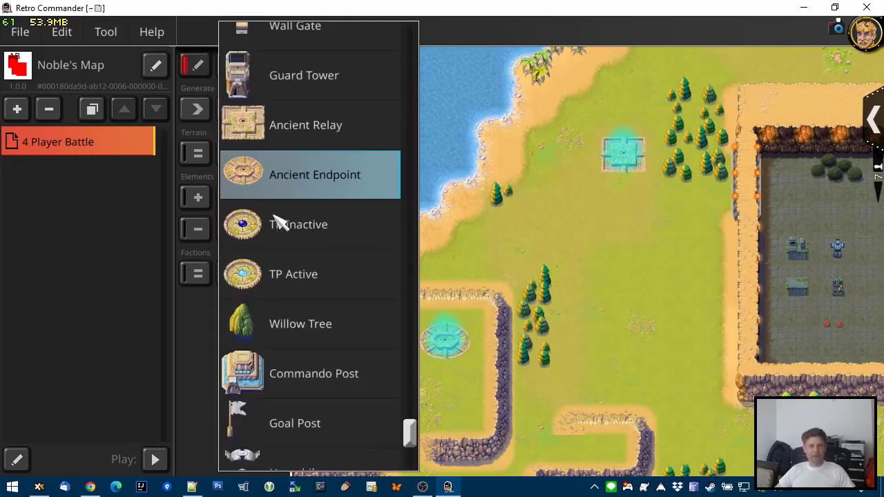
scroll(366, 344, down, 5)
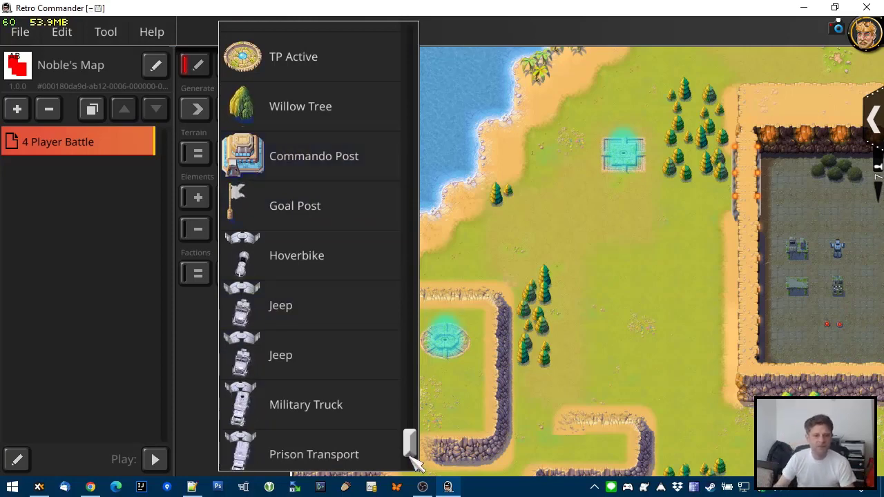
mouse_move(409, 449)
mouse_down()
mouse_move(409, 459)
mouse_move(406, 454)
mouse_up()
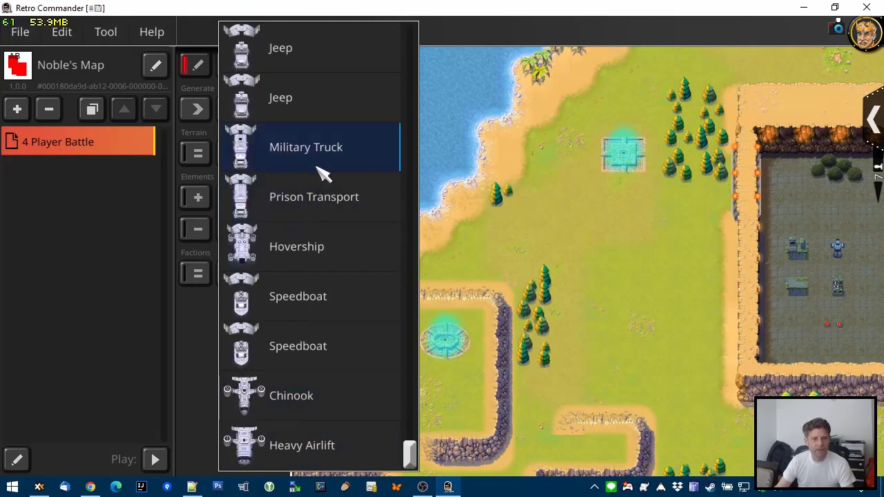
scroll(322, 132, up, 5)
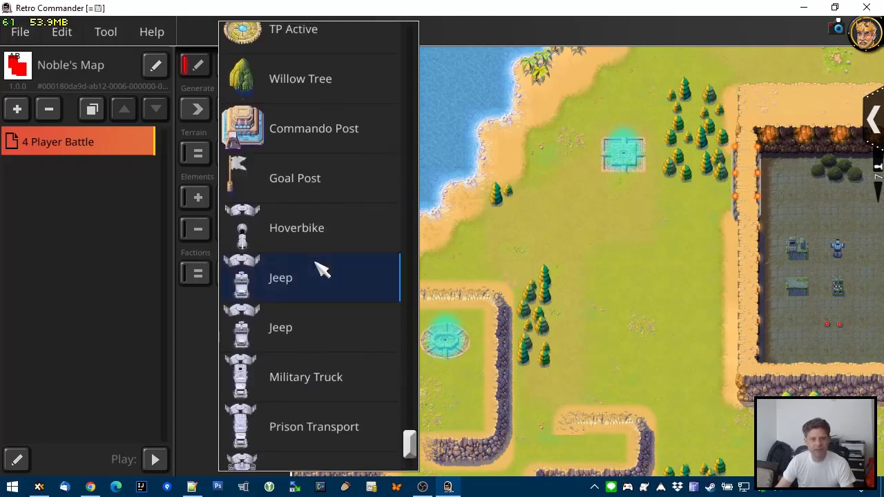
drag(411, 454, 419, 124)
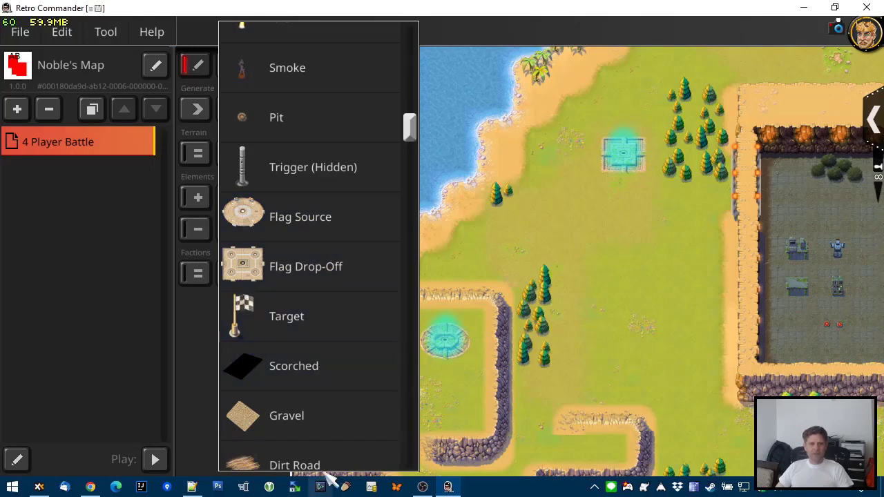
scroll(316, 394, down, 5)
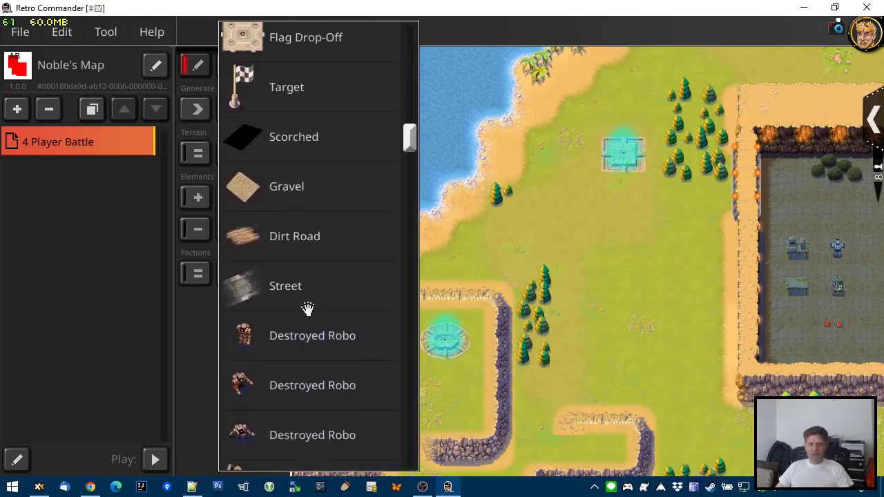
scroll(307, 309, down, 6)
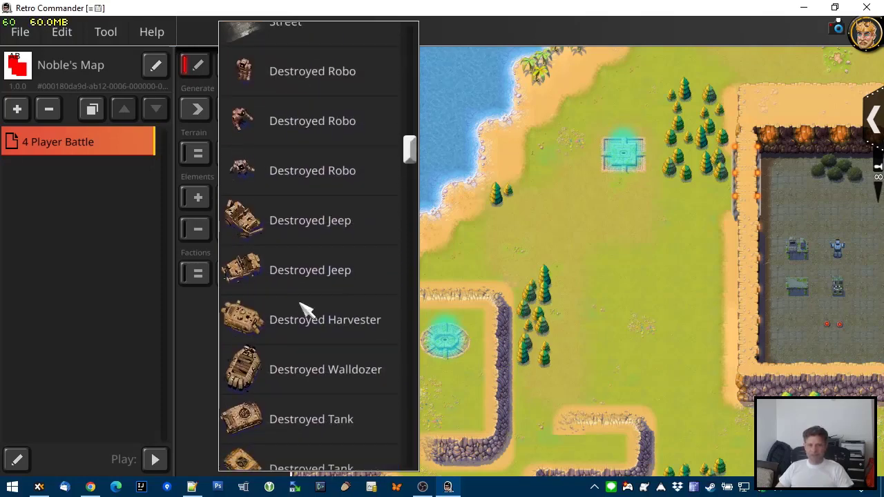
click(193, 321)
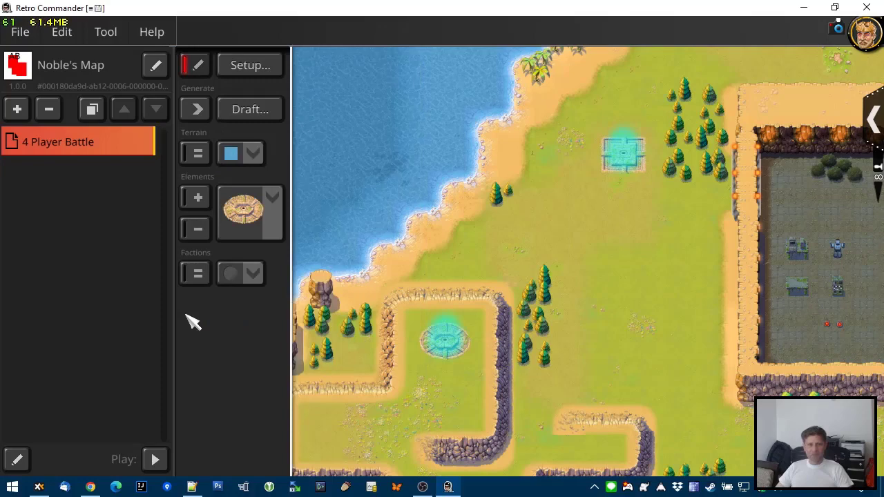
Step: Save the map
click(21, 33)
click(29, 142)
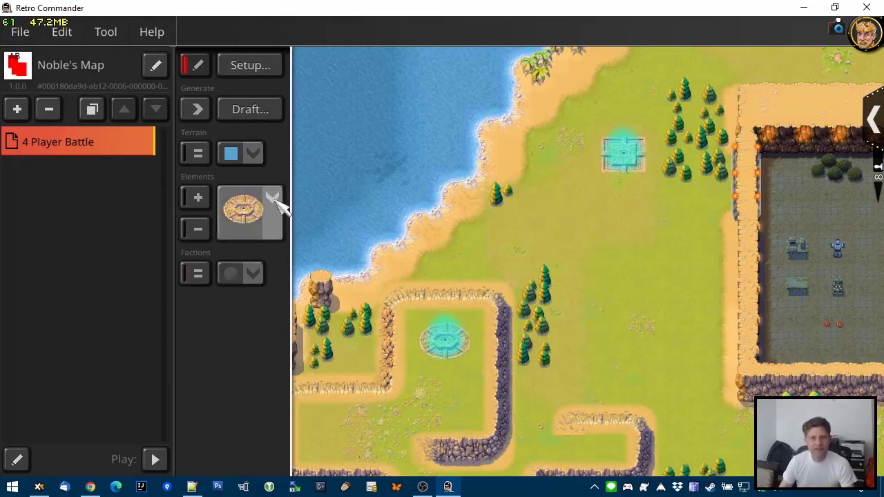
Step: Lay an L-shaped Dirt Road running south along the walled cave's west side and then east below it
scroll(563, 239, down, 1)
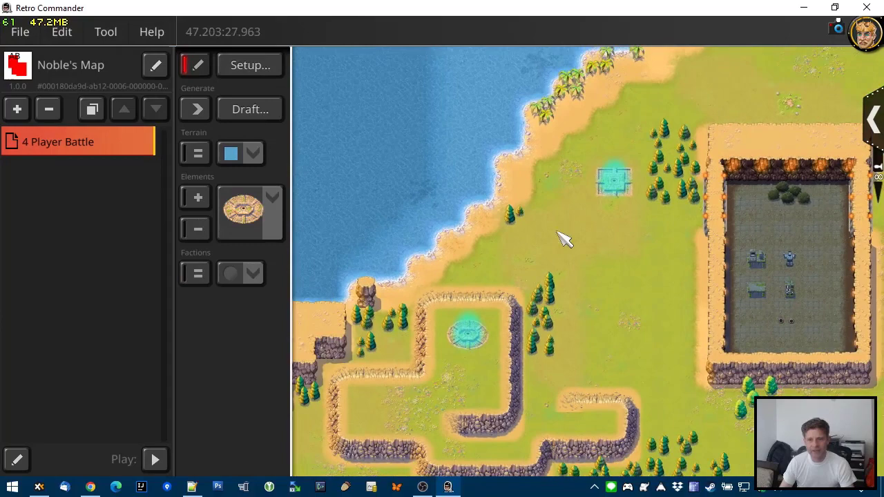
click(266, 220)
drag(413, 435, 395, 134)
click(301, 305)
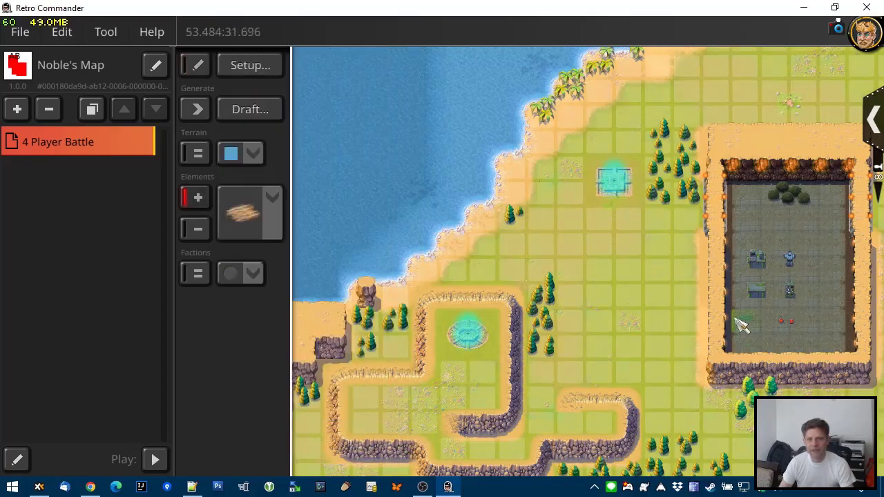
drag(667, 445, 656, 426)
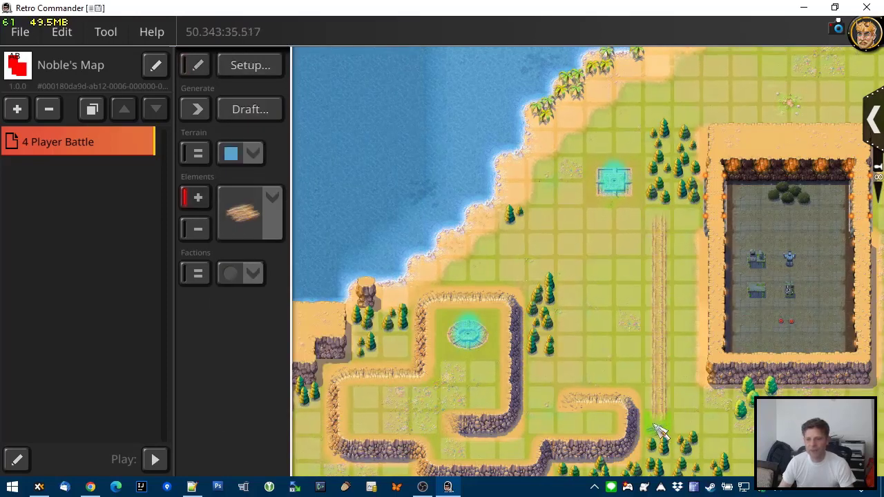
right_drag(655, 424, 539, 416)
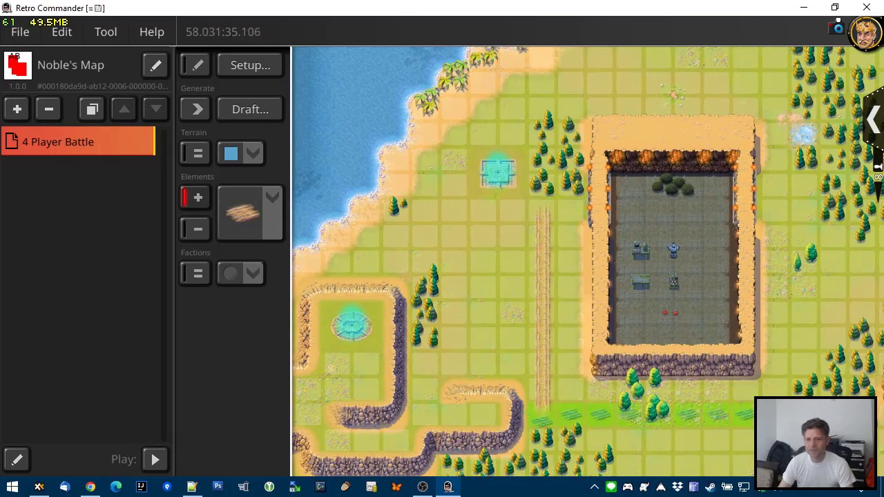
Step: Place the glass-roofed House at the edge of the trees south of the dirt road
click(275, 200)
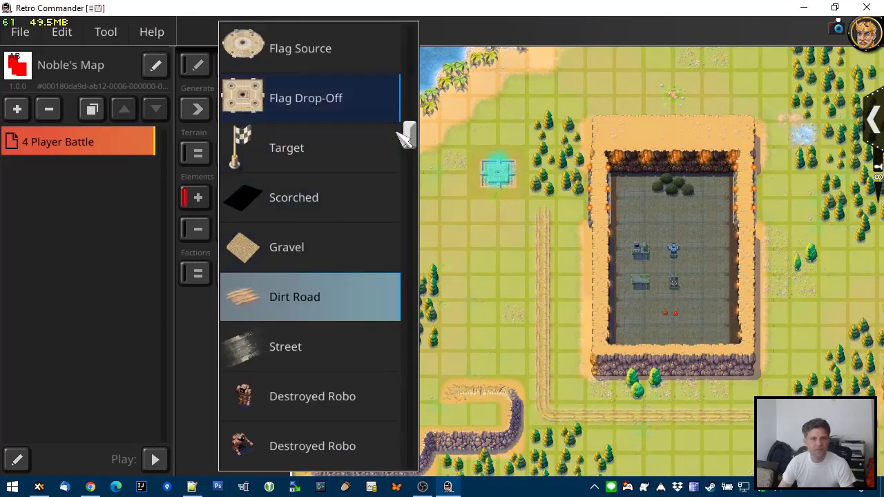
drag(406, 135, 410, 180)
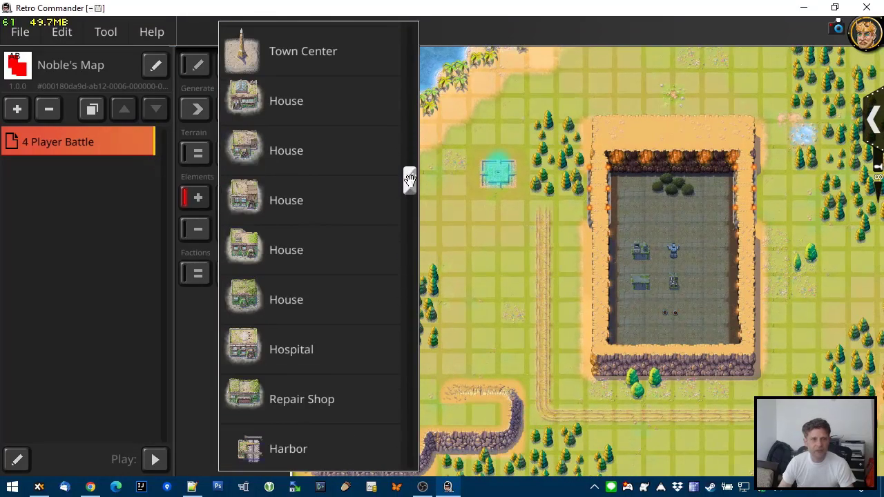
click(306, 105)
scroll(394, 148, down, 10)
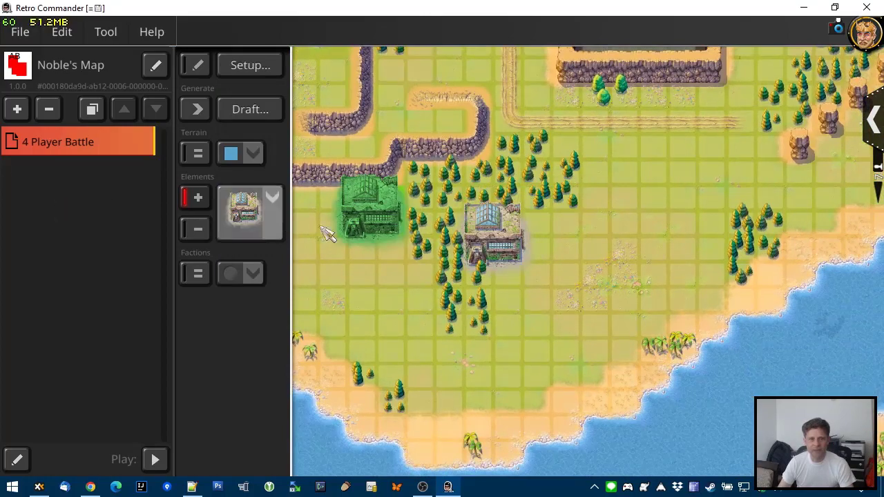
Step: Place the second House variant on the grass just east of the glass-roofed House, leaving a small gap
click(277, 216)
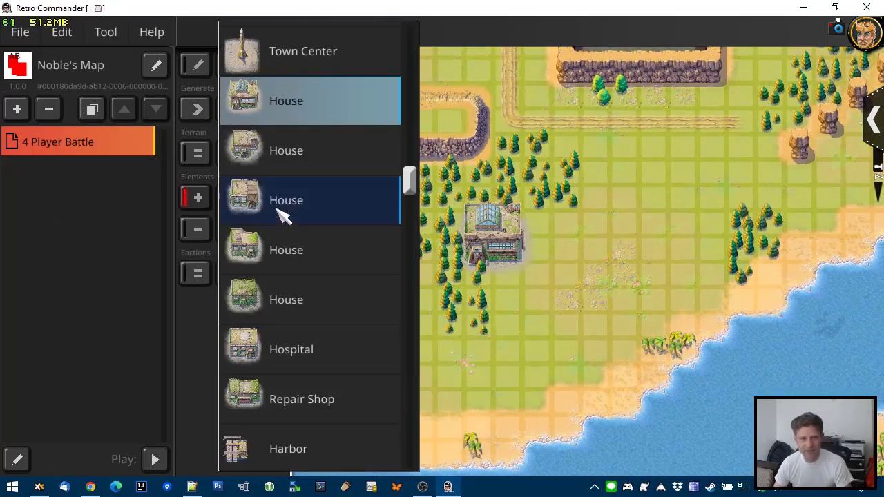
click(297, 163)
click(585, 236)
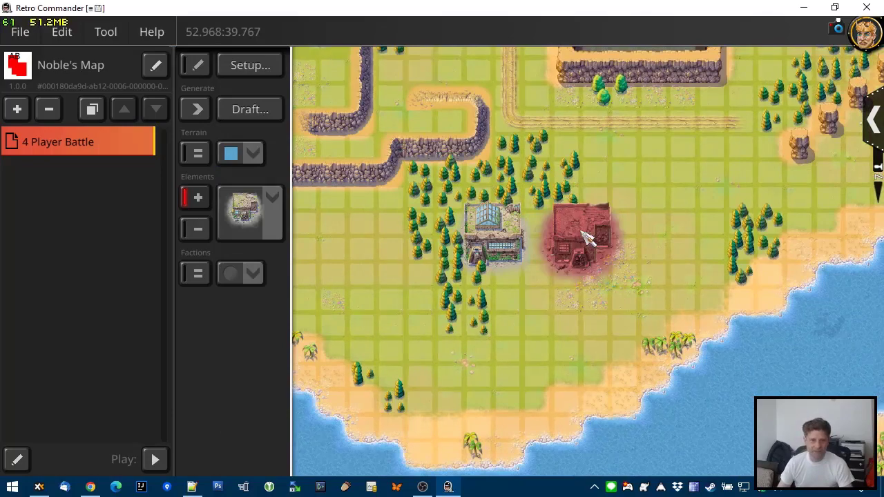
Step: Place a Town Center directly south of the gap between the two houses, and return to edit mode
click(277, 215)
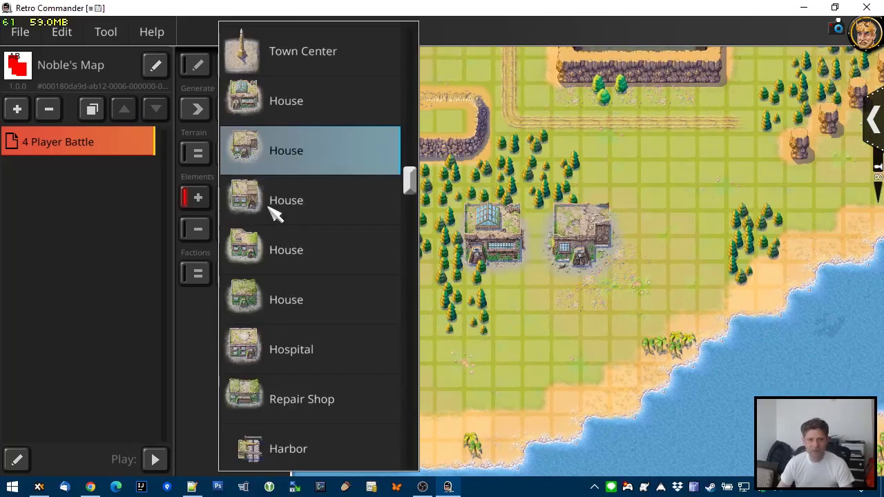
click(316, 60)
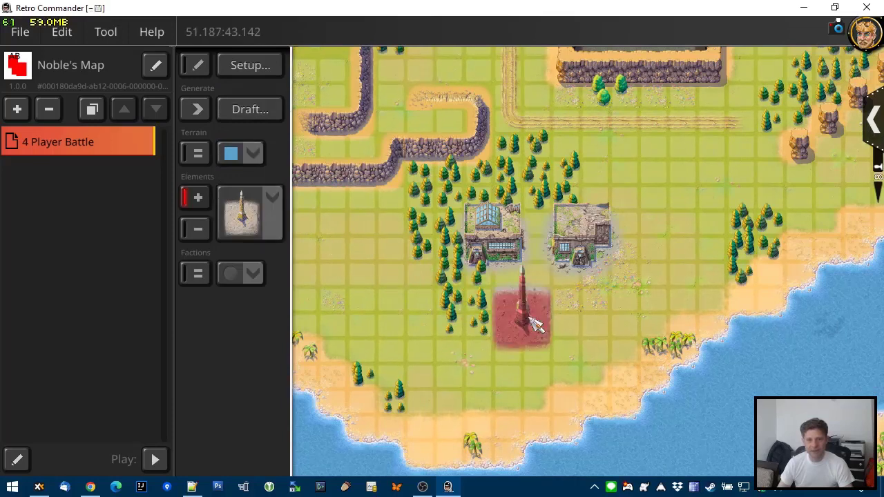
click(198, 65)
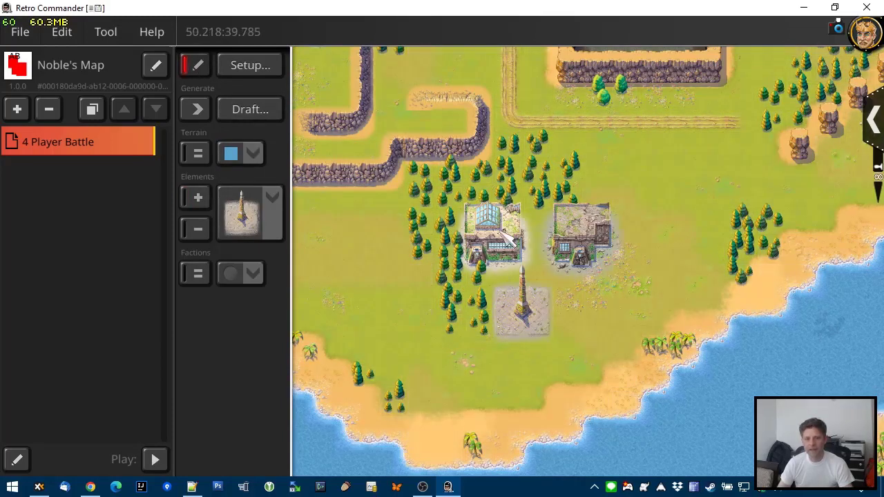
Step: Label the Town Center "New Town" and apply it
click(543, 328)
click(490, 113)
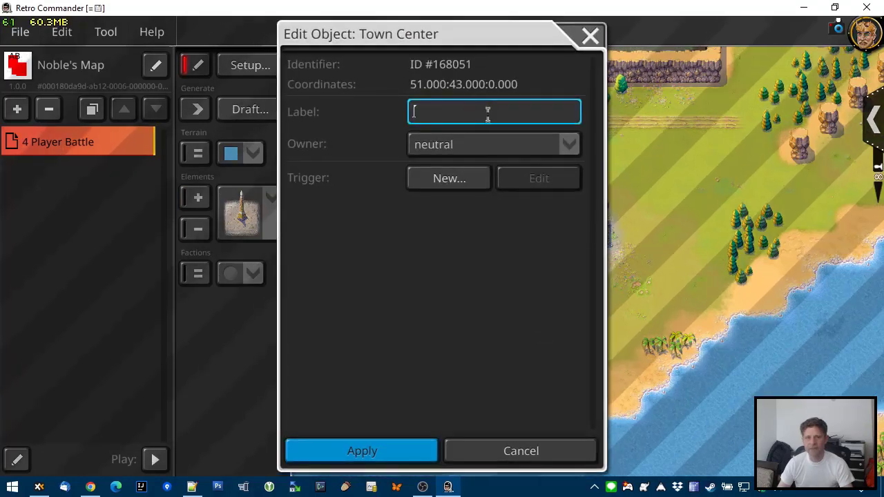
text(New Town)
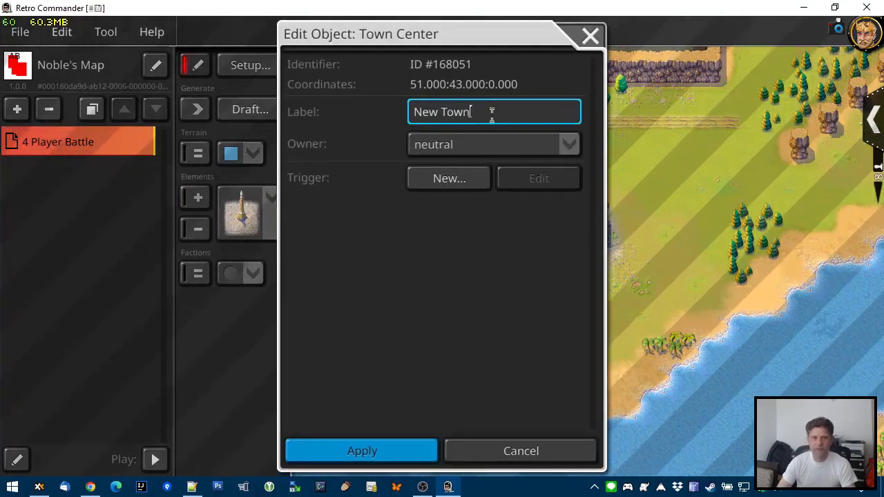
click(425, 445)
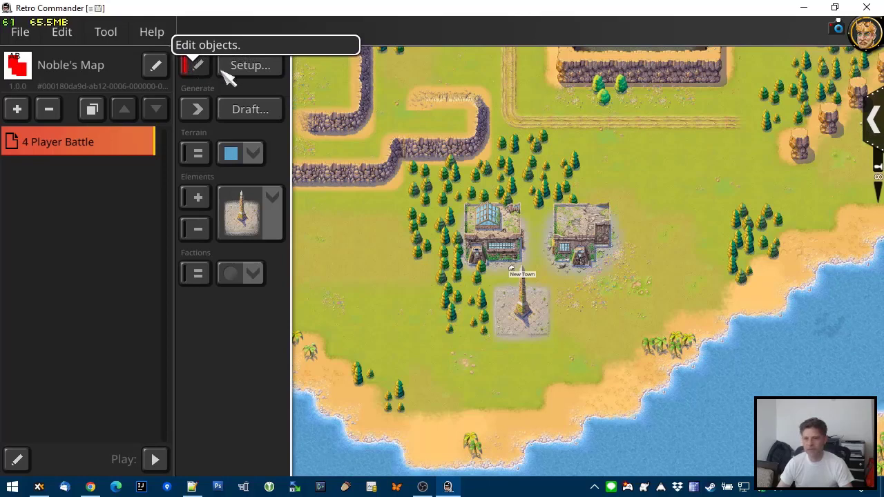
click(509, 242)
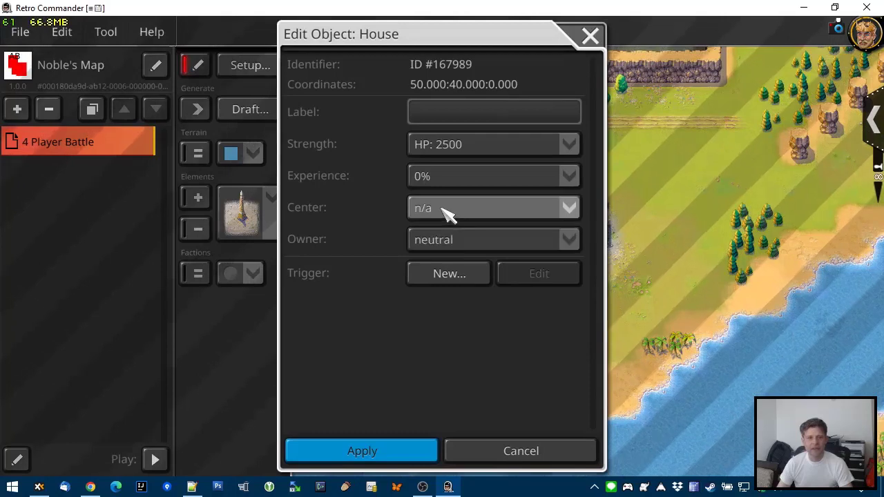
click(497, 207)
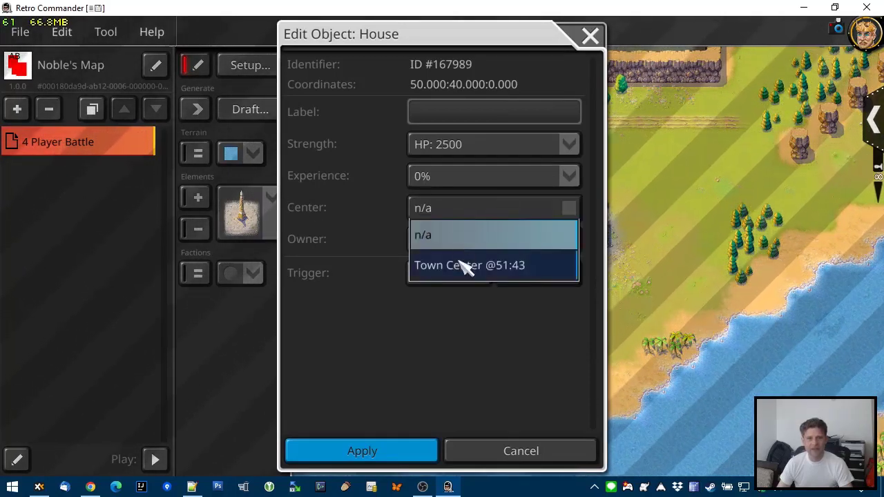
click(461, 272)
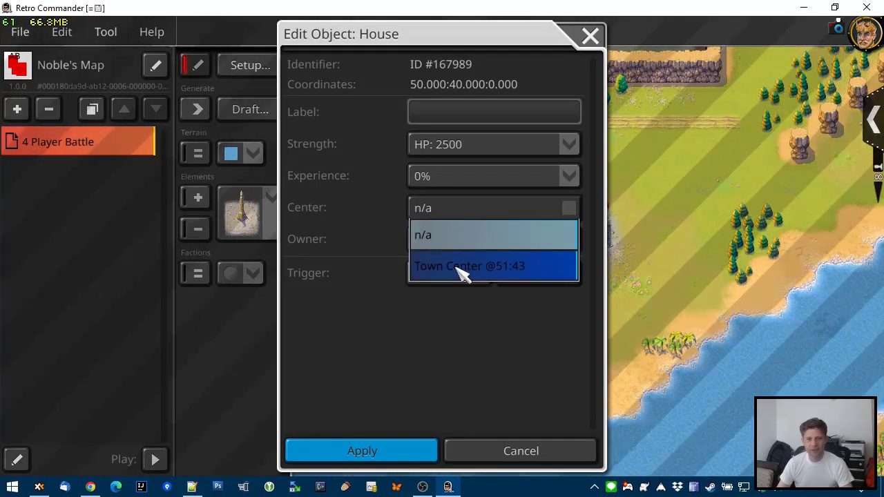
click(459, 270)
click(404, 453)
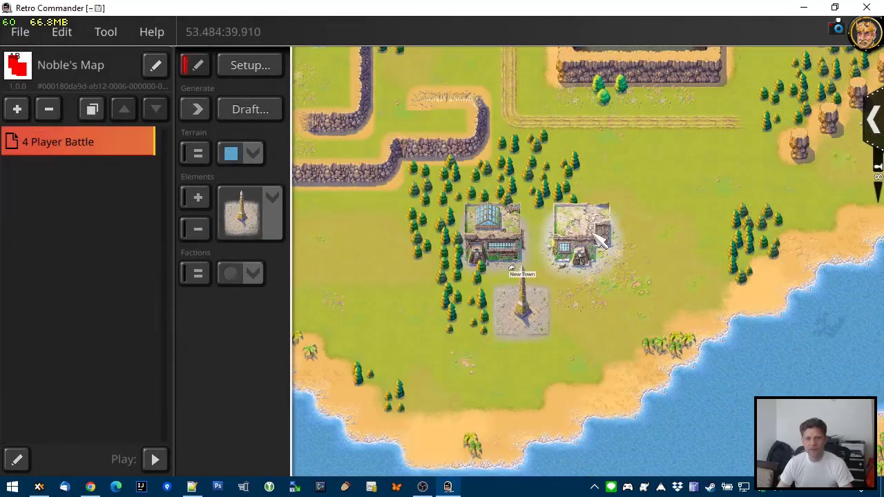
double_click(600, 238)
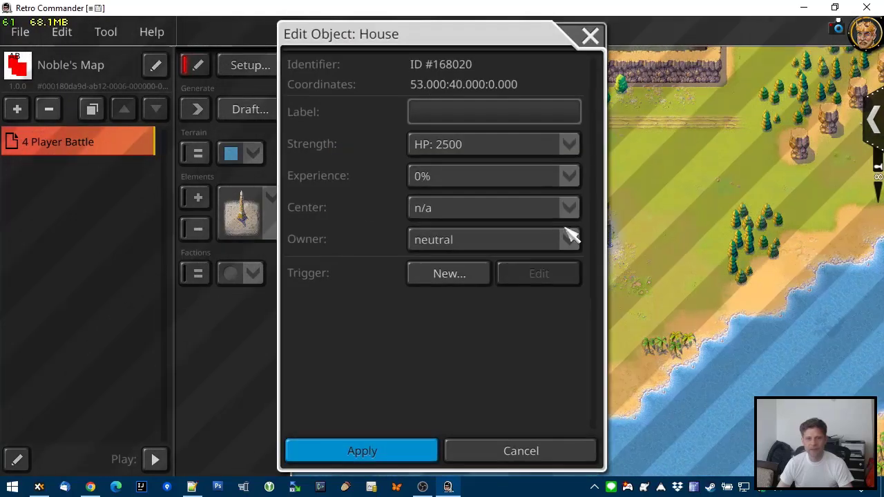
click(442, 210)
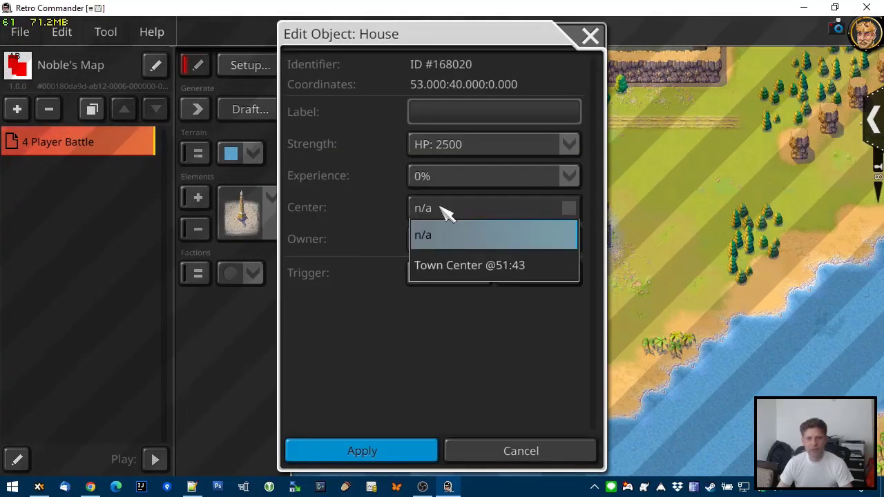
click(476, 266)
click(395, 452)
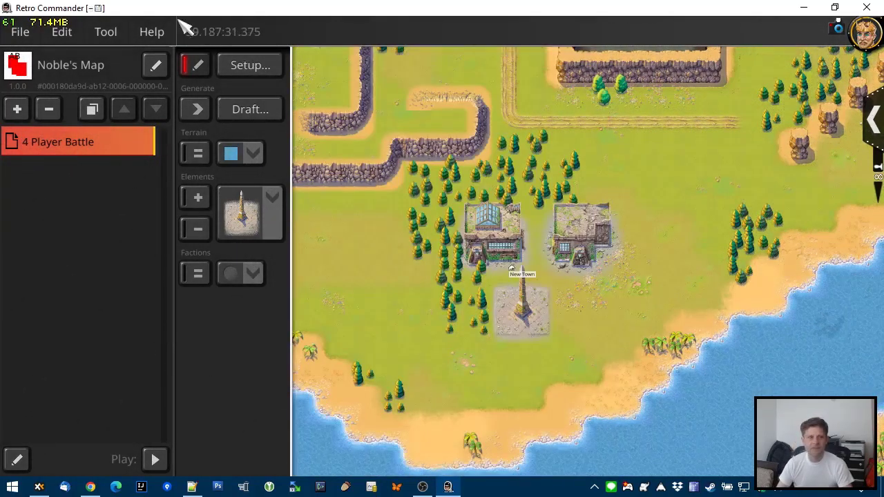
click(31, 34)
click(57, 144)
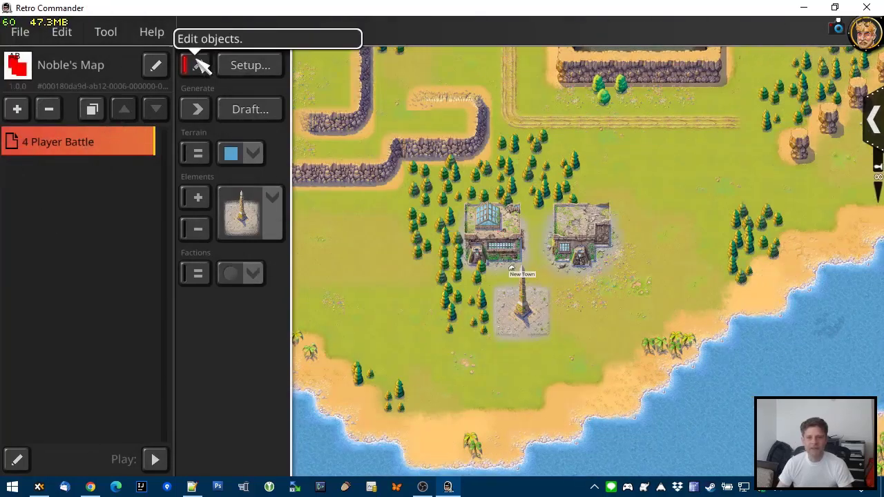
click(273, 200)
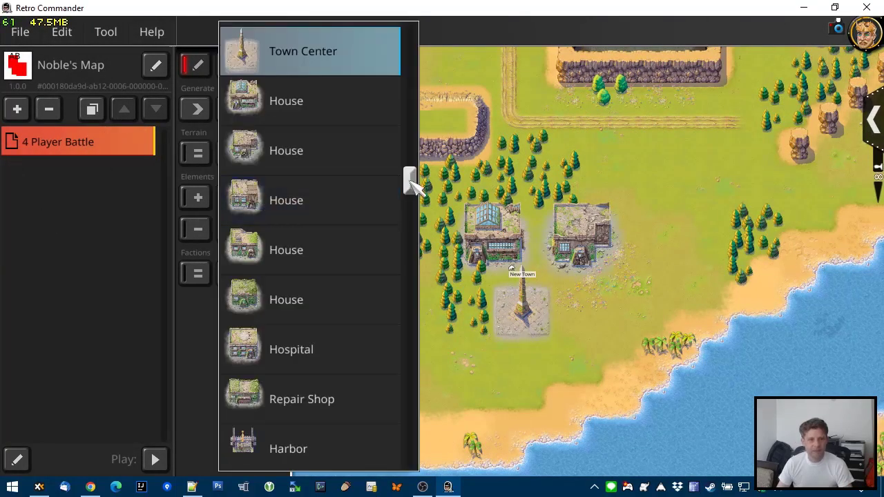
drag(411, 183, 391, 448)
click(184, 354)
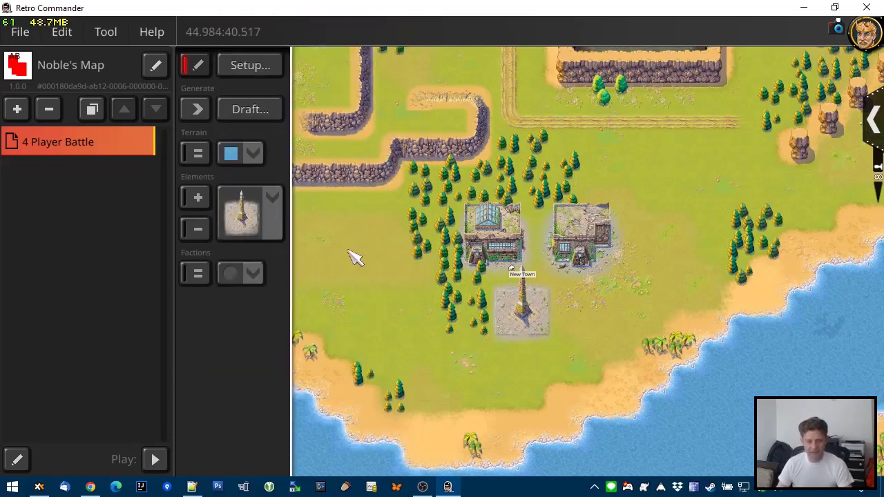
scroll(448, 287, up, 2)
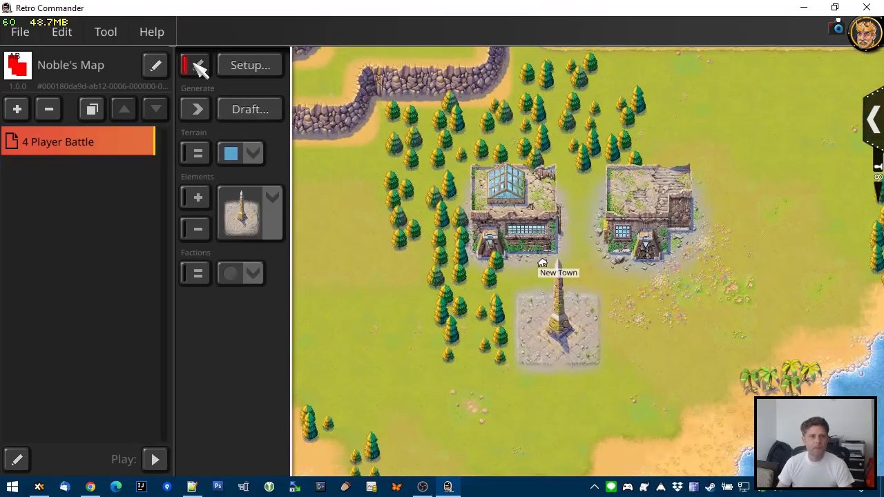
click(254, 274)
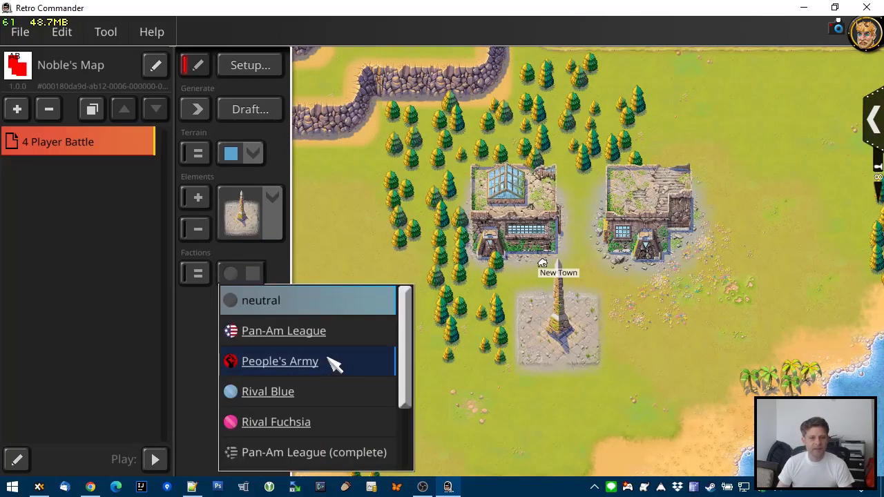
click(143, 243)
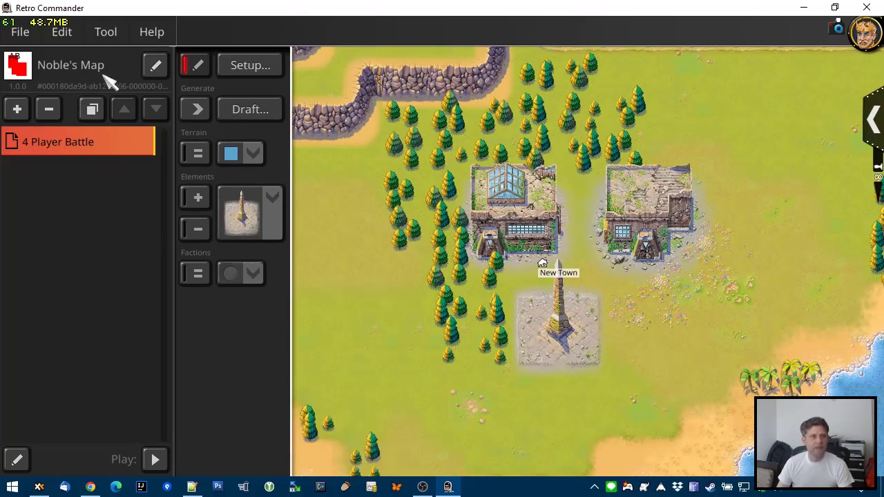
Step: Verify the map, review the reported errors and close the report
click(107, 33)
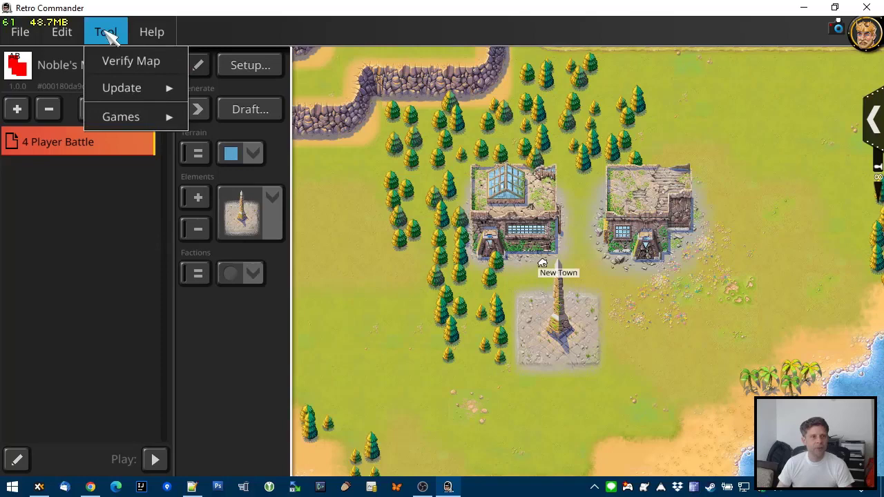
click(124, 64)
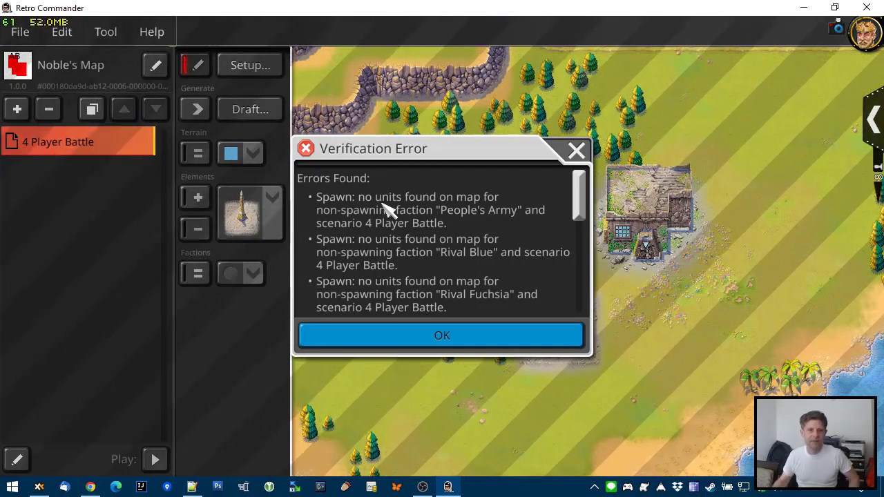
click(575, 151)
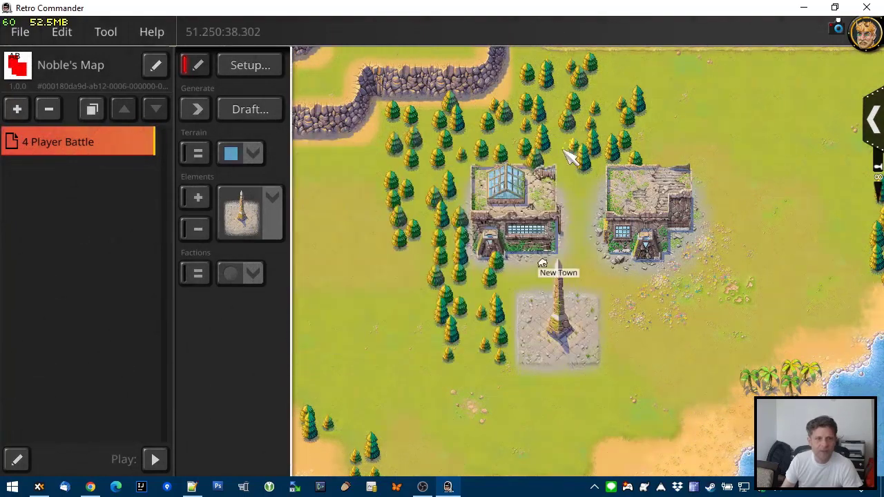
click(276, 207)
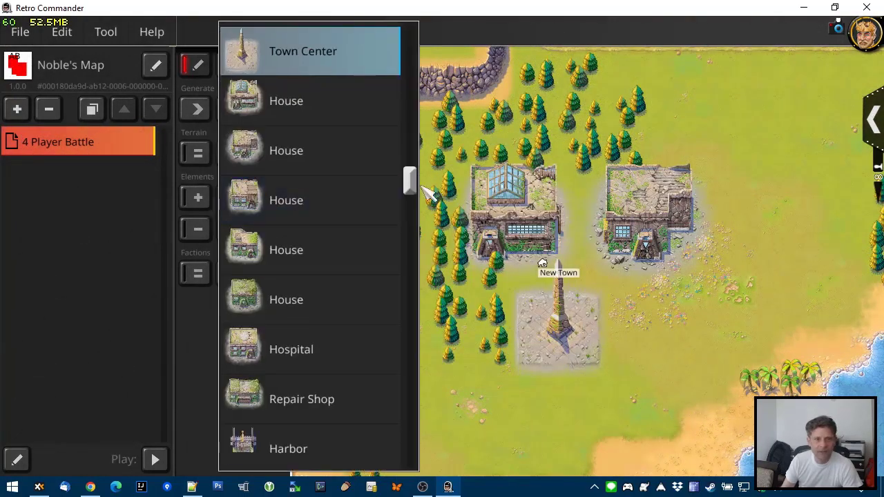
drag(411, 183, 409, 191)
click(173, 320)
Step: Set the active faction to Pan-Am League (complete)
click(265, 274)
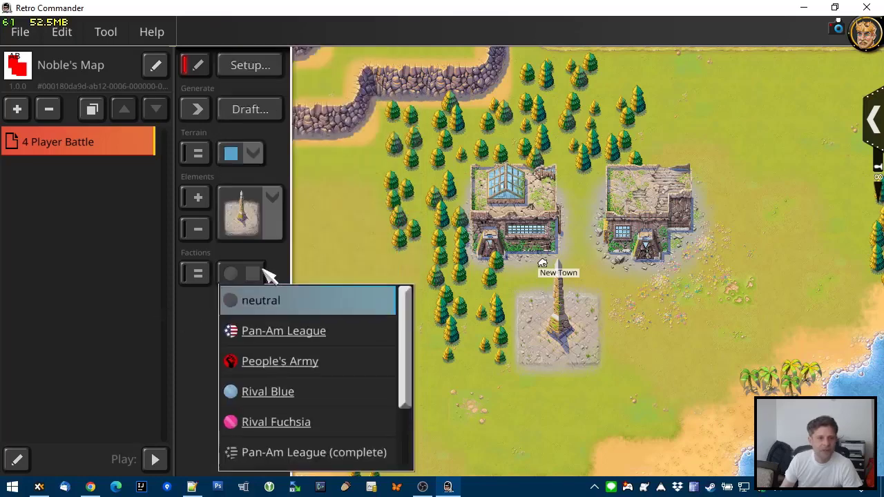
scroll(351, 380, down, 2)
scroll(341, 381, down, 1)
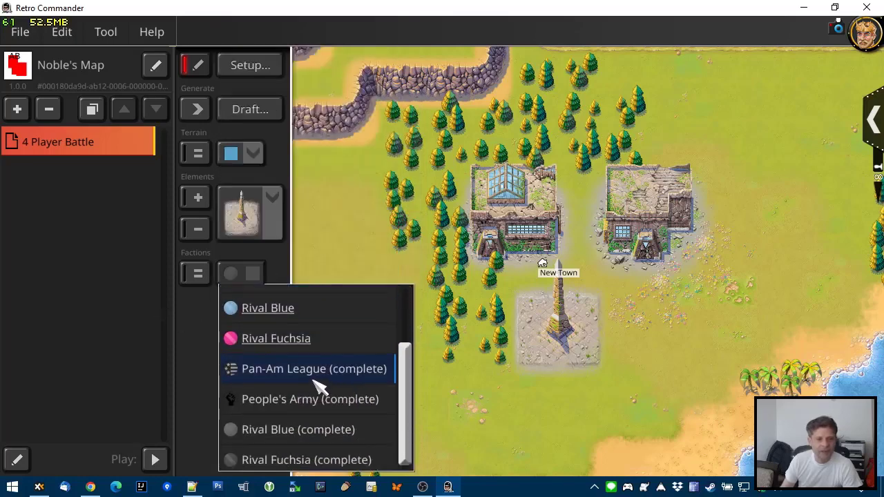
click(323, 372)
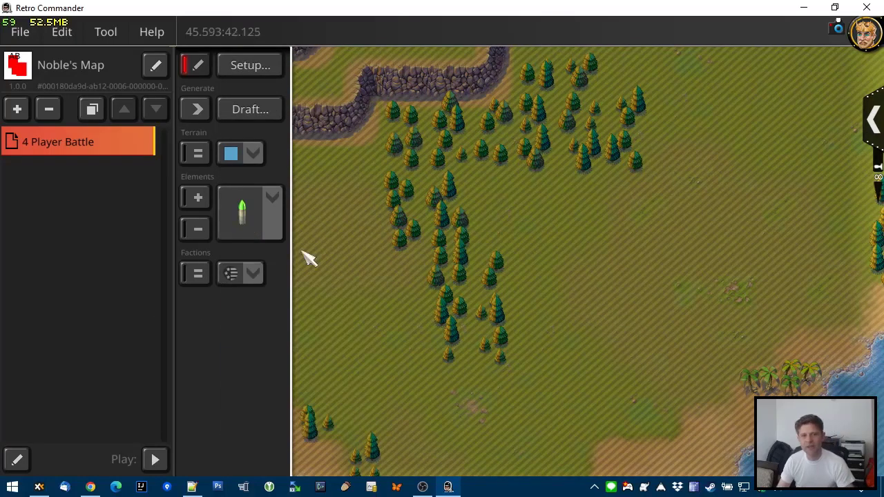
click(255, 273)
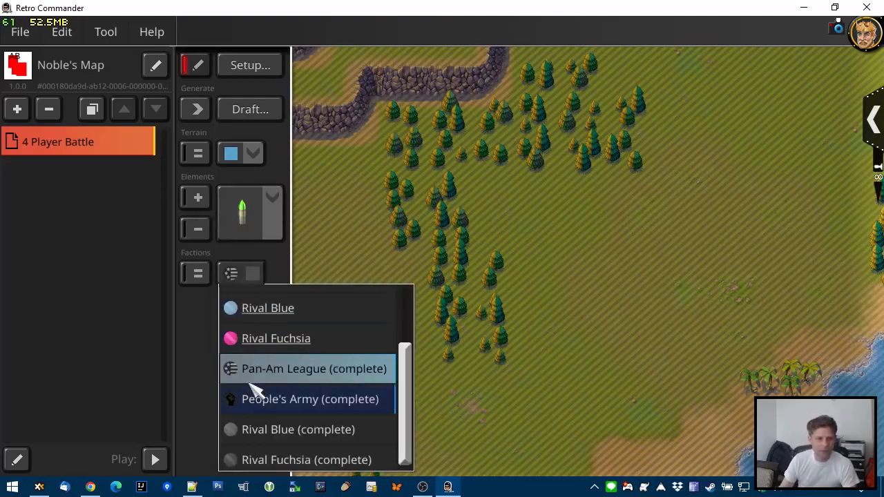
click(285, 240)
Step: Choose the Commando Robot and place one for the Pan-Am League on the northwest meadow beside the flower fields
click(274, 198)
drag(424, 180, 418, 369)
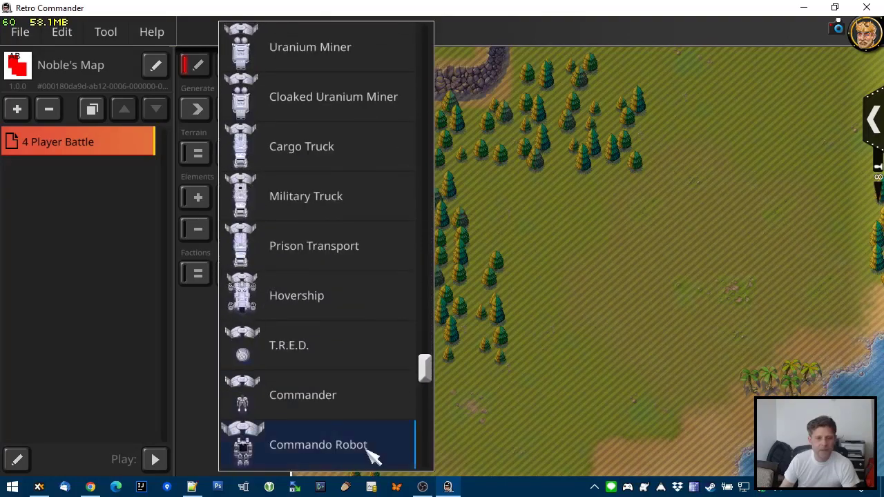
scroll(351, 330, down, 2)
drag(350, 330, 342, 314)
click(340, 311)
scroll(414, 297, down, 4)
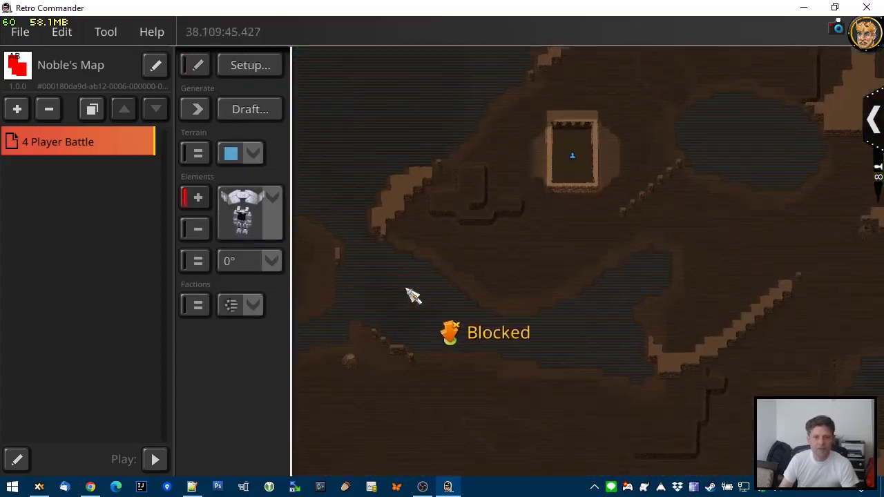
drag(410, 287, 650, 358)
scroll(324, 91, up, 3)
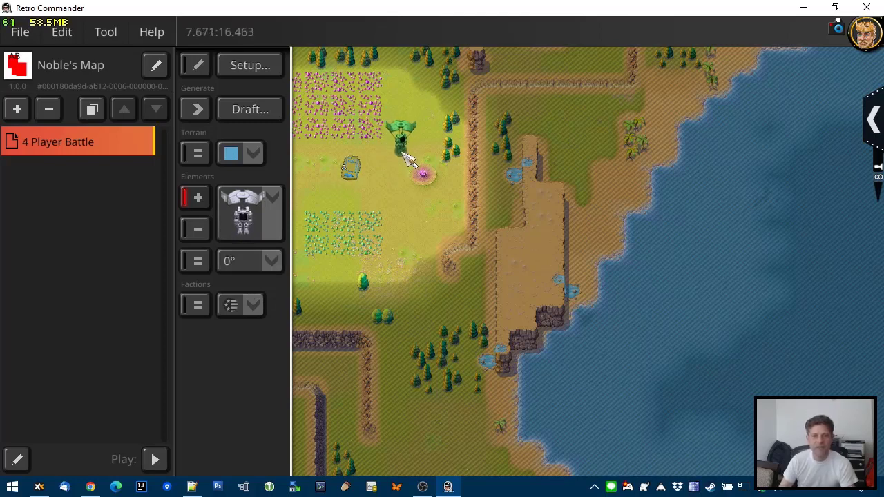
Step: Switch to People's Army (complete) and place its Commando Robot on the southwestern land, just east of the raised plateau
click(252, 306)
click(298, 434)
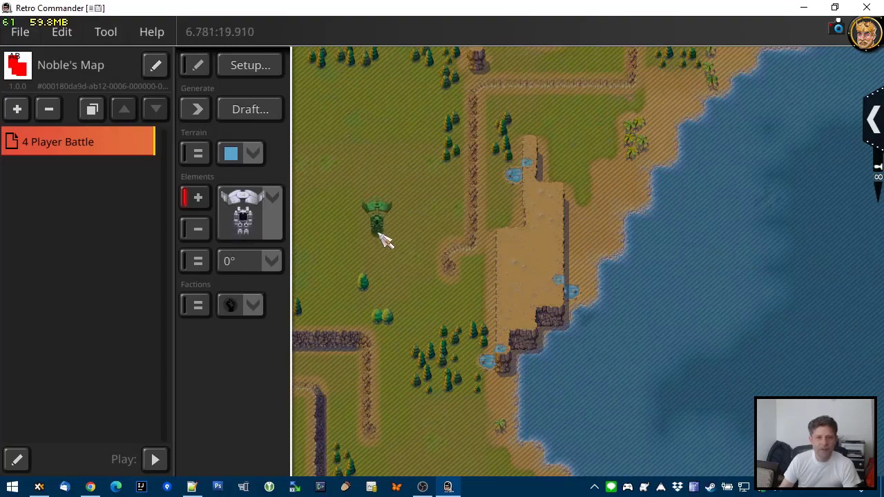
scroll(406, 278, down, 5)
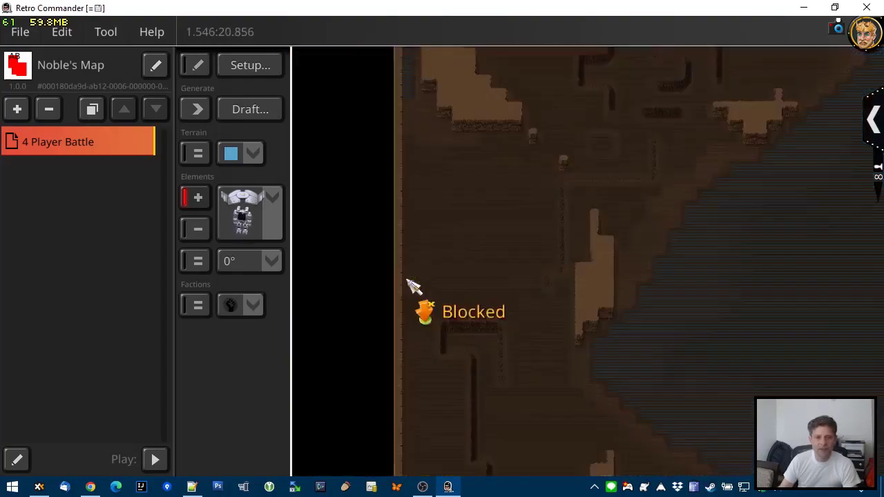
drag(459, 375, 432, 236)
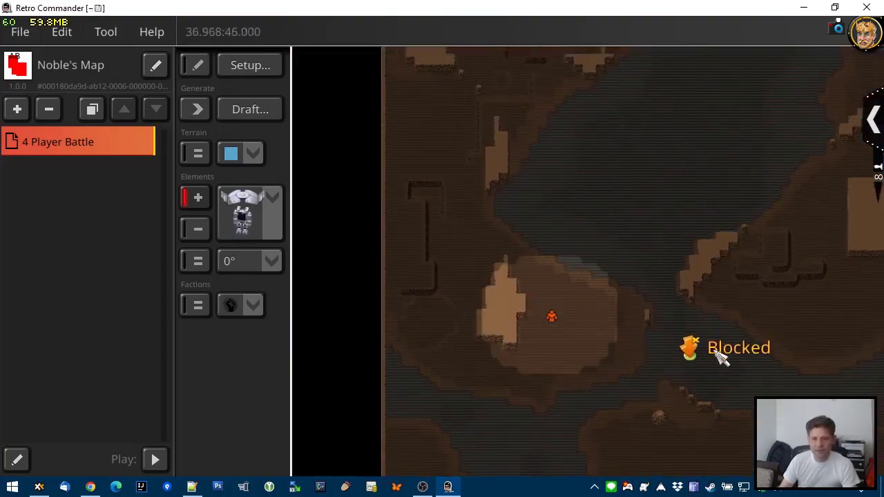
Step: Switch to Rival Blue (complete) and place its Commando Robot west of the town houses, south of the winding stone walls
drag(722, 355, 450, 307)
click(250, 304)
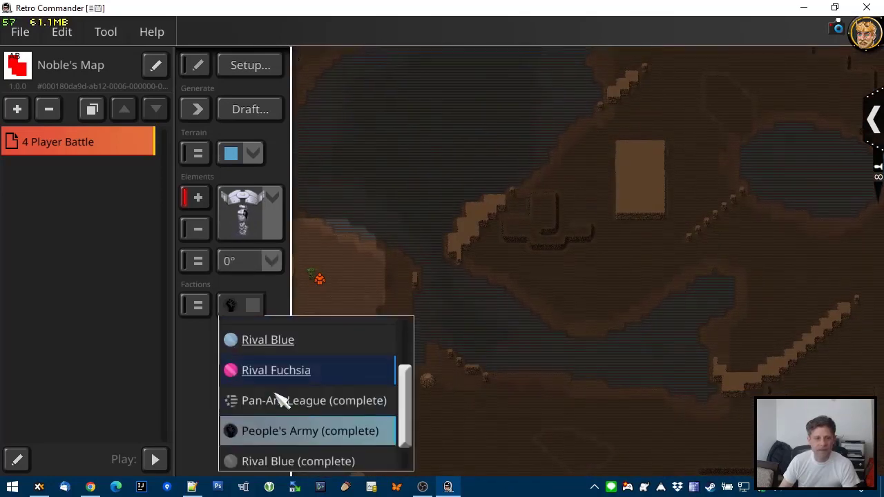
click(306, 462)
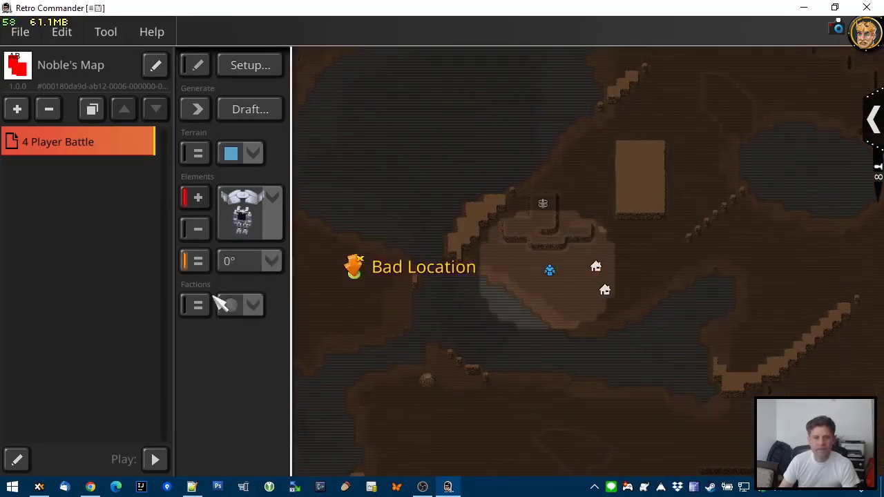
Step: Switch to Rival Fuchsia (complete) and place its Commando Robot south of the walled cave, northeast of the town houses
click(250, 305)
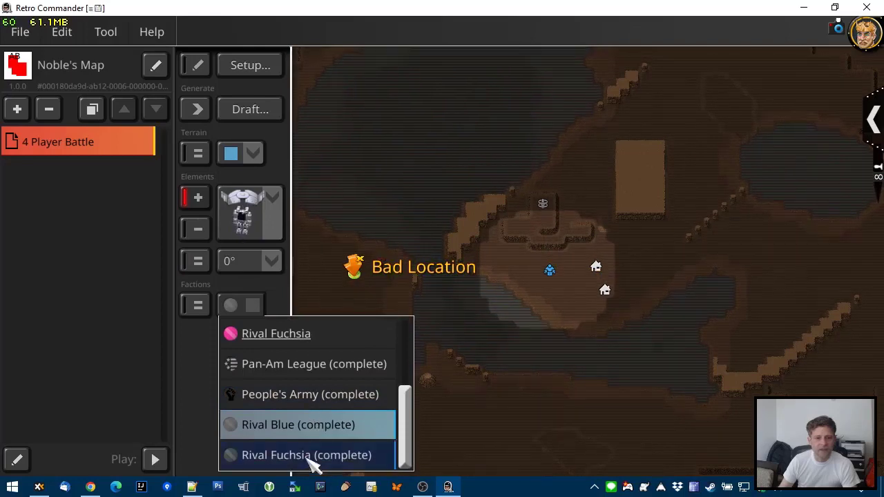
click(306, 455)
click(655, 251)
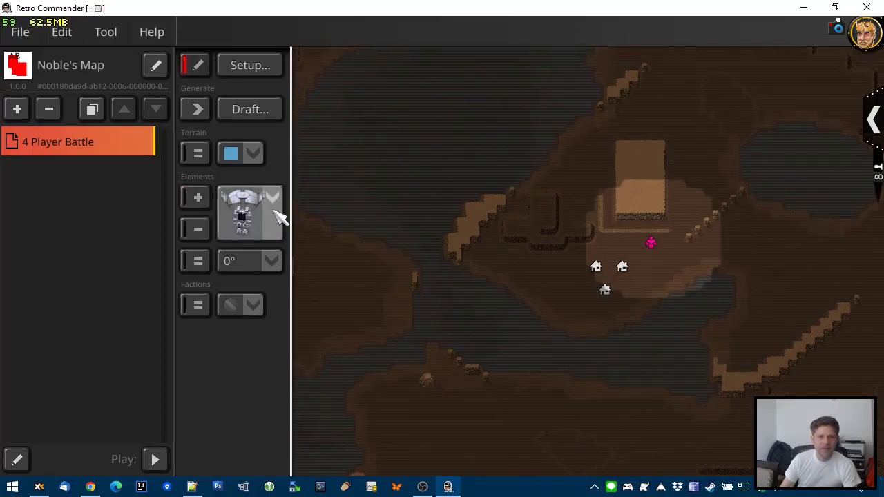
Step: Choose the Commander unit and place one inside Rival Fuchsia's Commando Robot, south of the walled cave
click(278, 216)
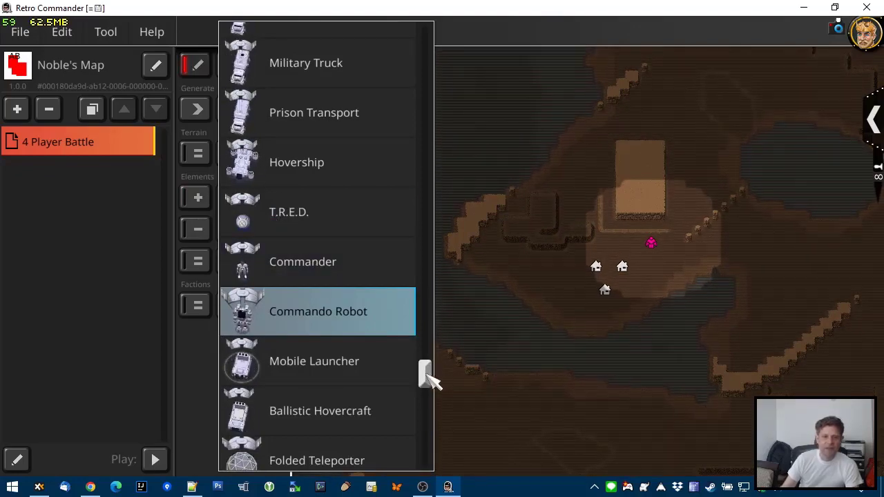
drag(427, 373, 415, 261)
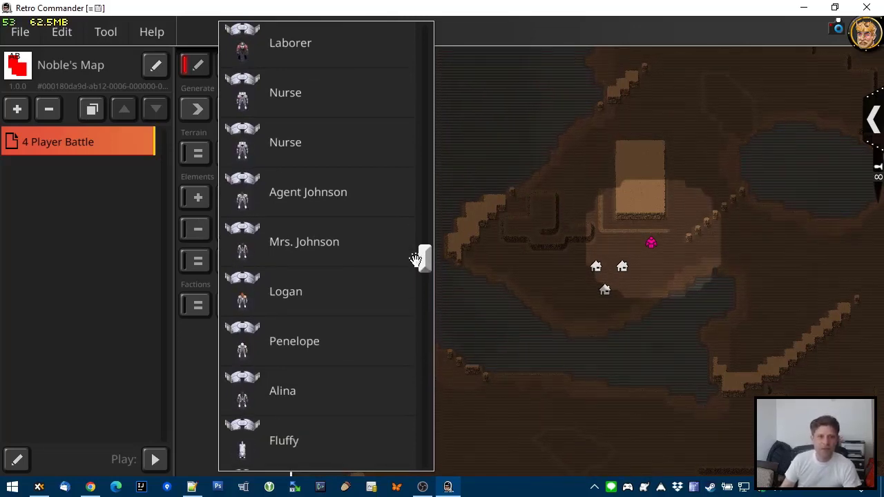
drag(415, 259, 423, 373)
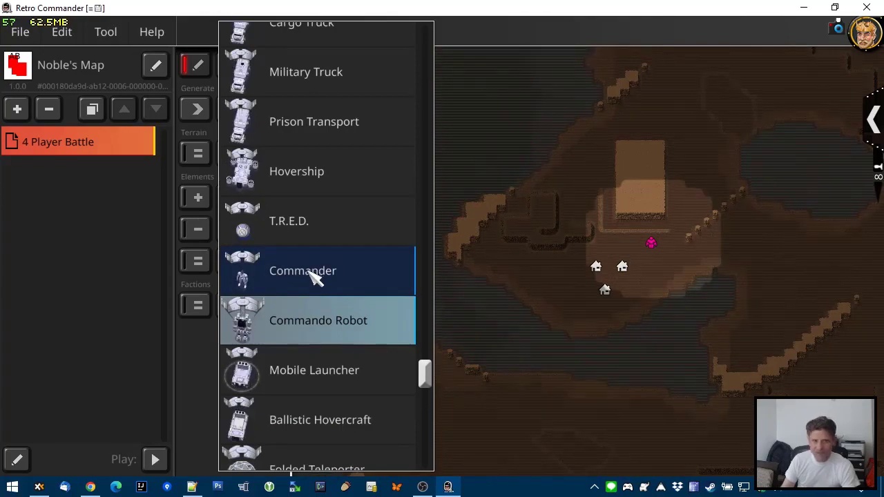
click(314, 277)
scroll(649, 266, up, 4)
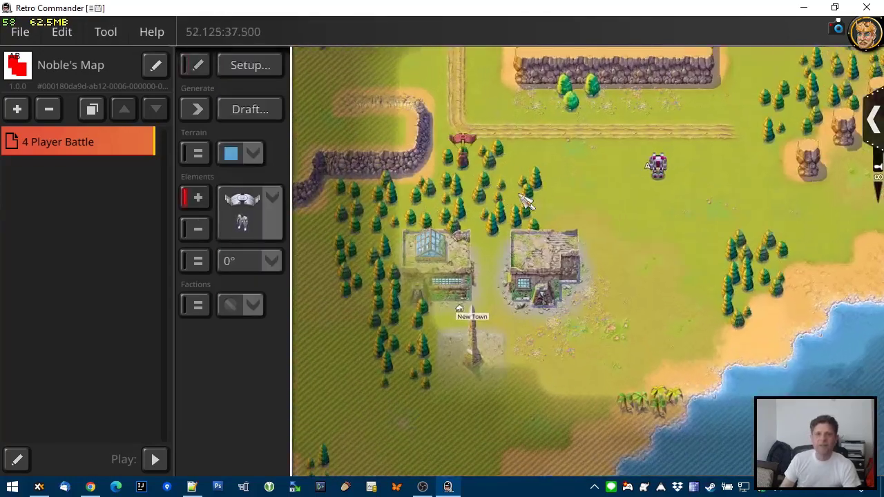
drag(614, 249, 522, 283)
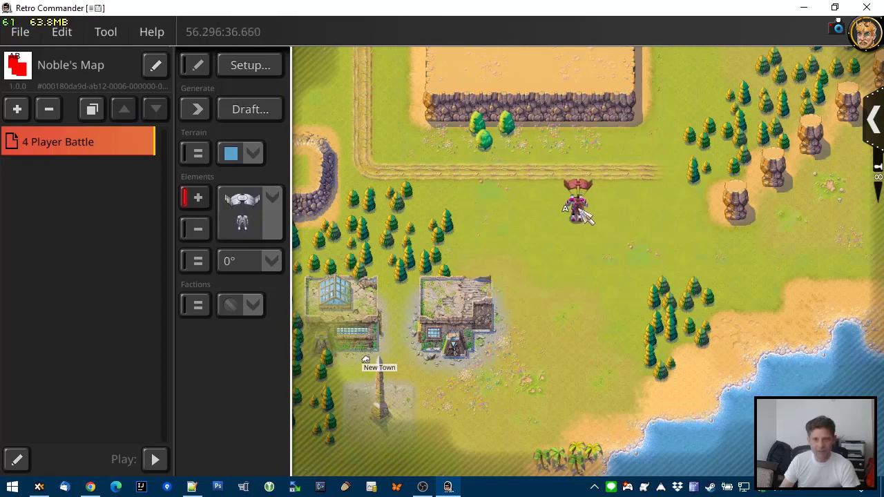
Step: Place a Commander inside the Commando Robots of Rival Blue, People's Army and Pan-Am League, switching to each one's (complete) faction entry
click(256, 309)
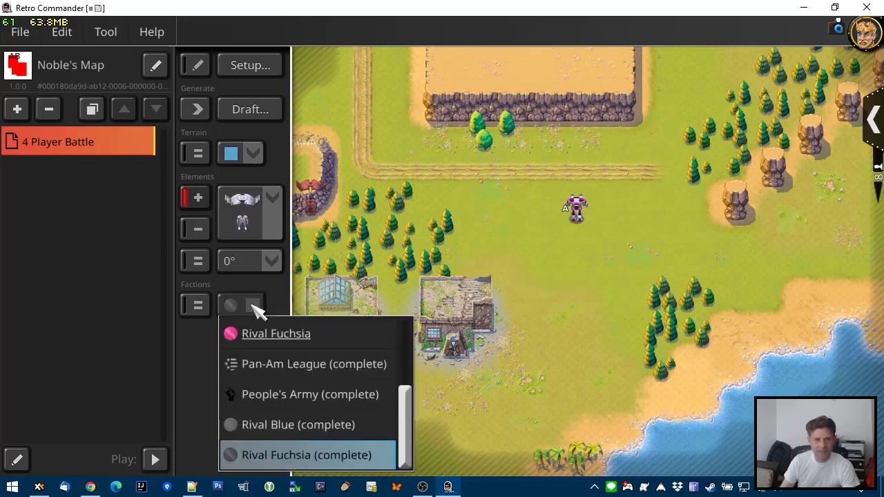
click(307, 426)
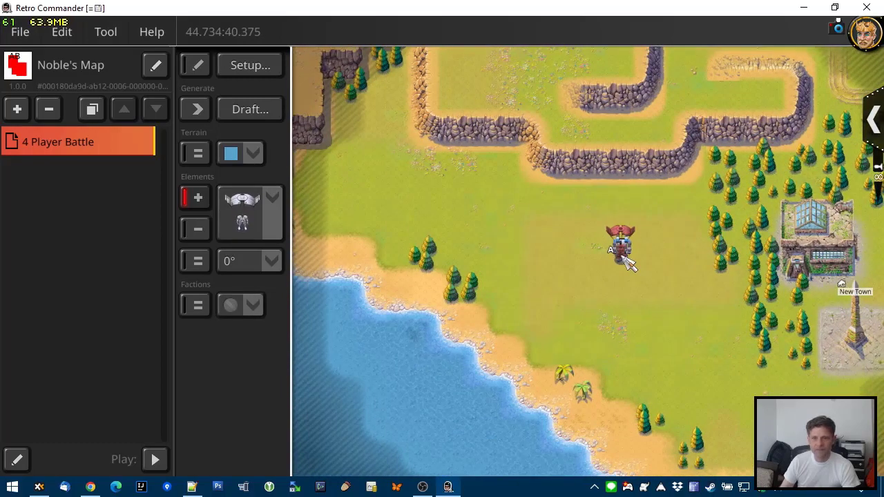
click(248, 305)
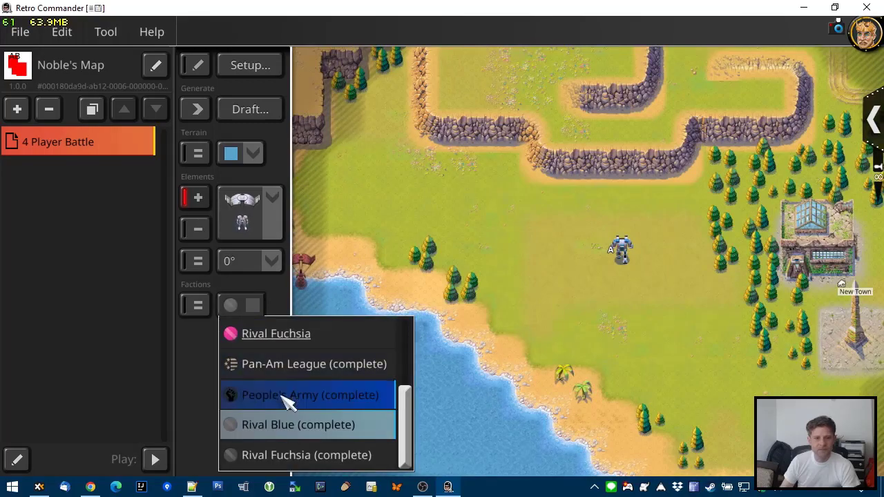
click(281, 396)
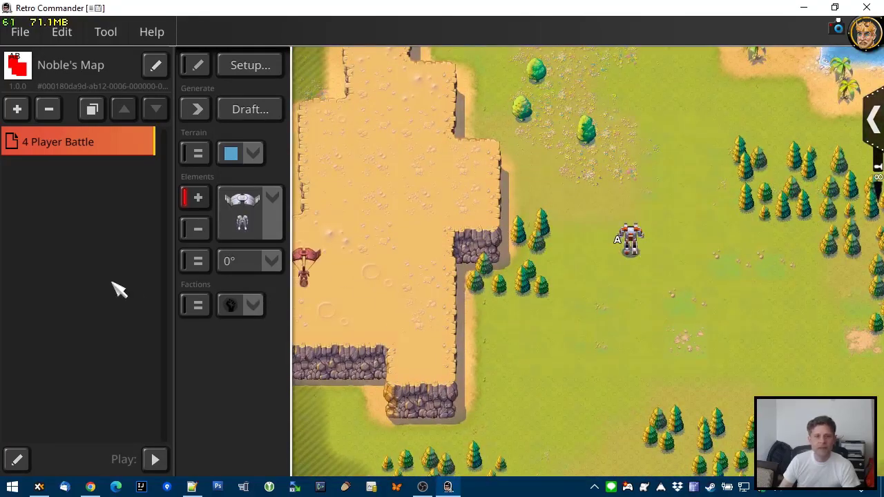
click(249, 306)
click(246, 334)
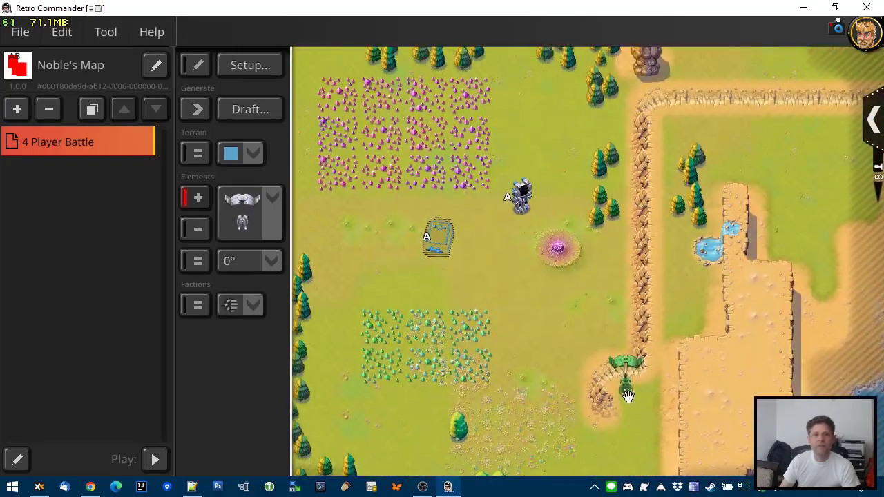
Step: Save the map and verify the bundle, reading through the reported errors and dismissing them
click(20, 32)
click(38, 144)
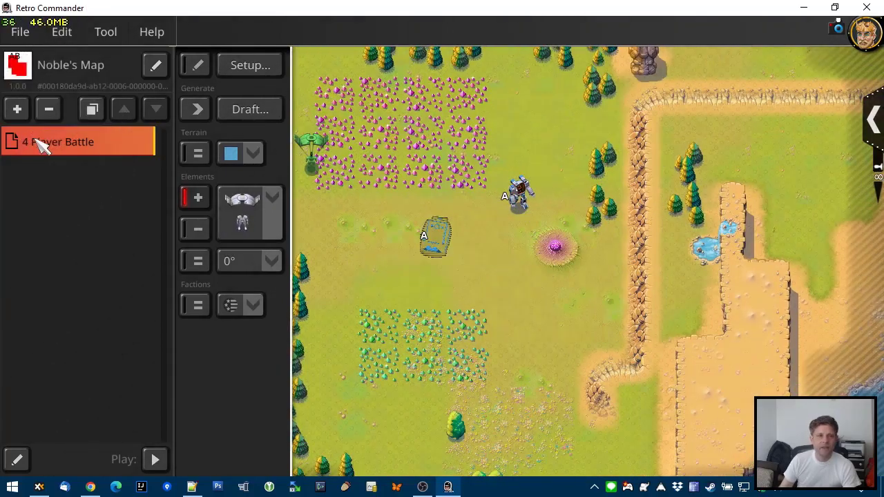
click(109, 33)
click(126, 63)
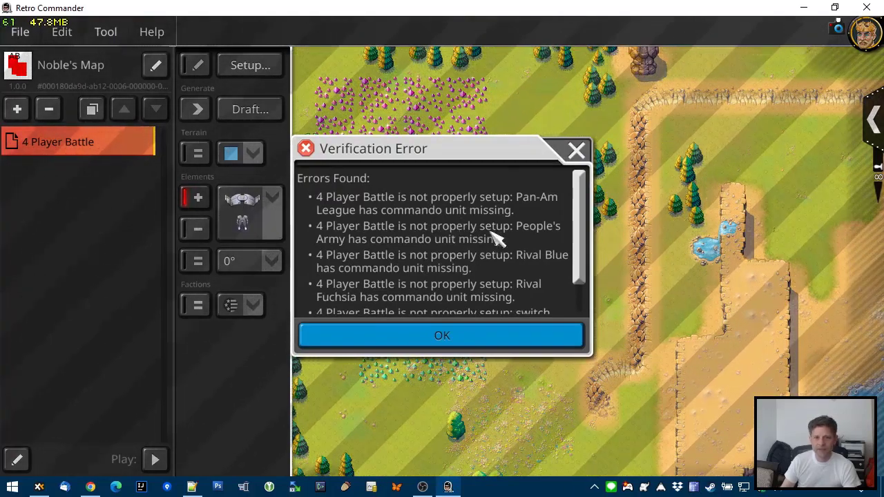
scroll(483, 249, down, 2)
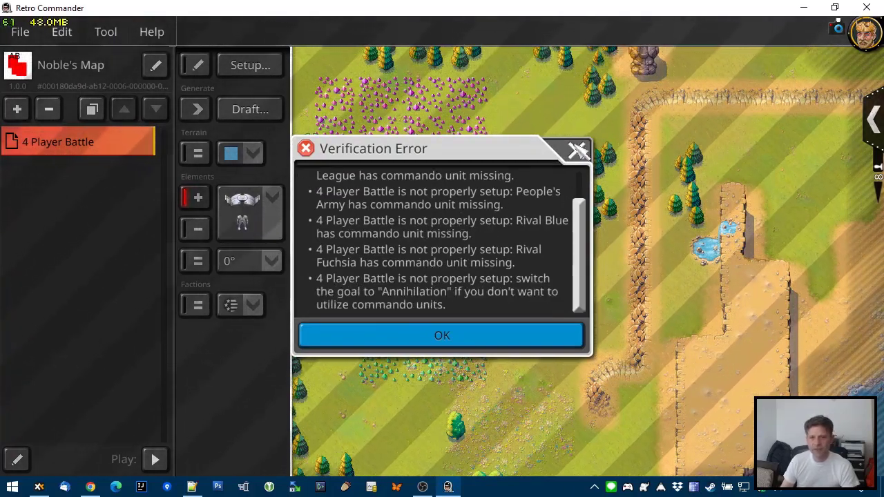
click(577, 151)
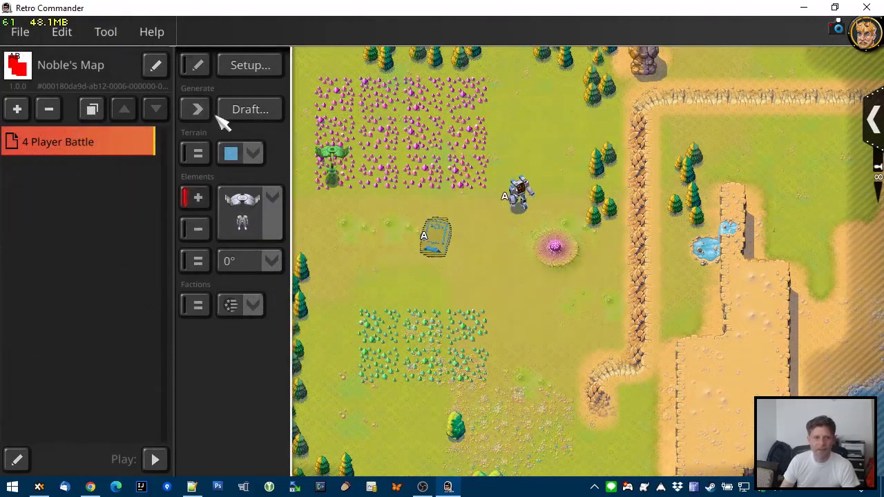
Step: In edit mode, open the Commander hosted in Pan-Am League's Commando Robot and mark it as a Commando Unit
click(199, 66)
drag(476, 243, 442, 262)
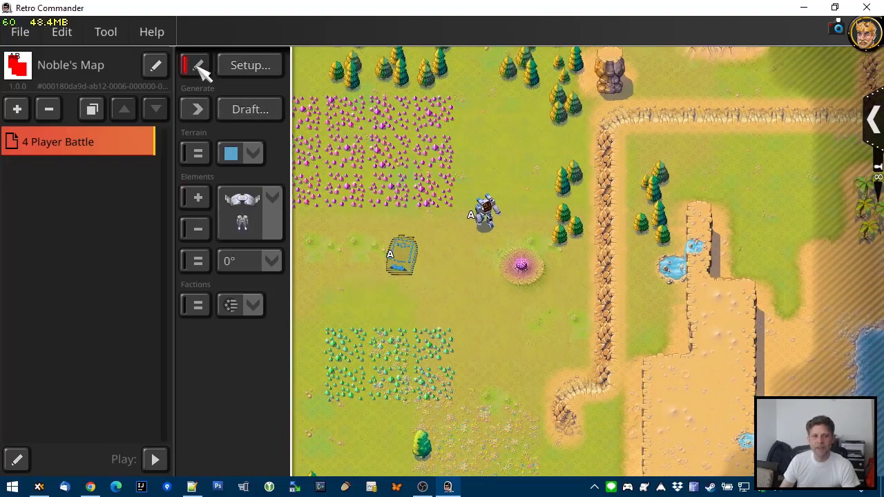
double_click(489, 222)
scroll(371, 319, down, 3)
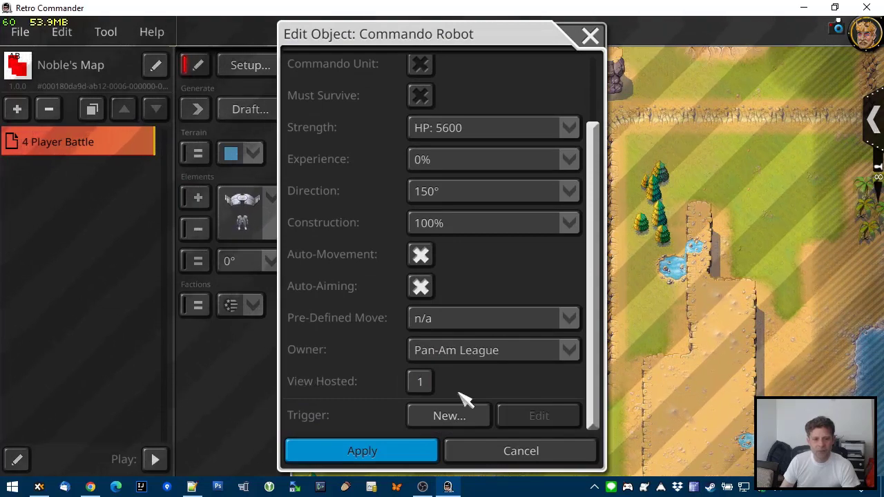
click(421, 384)
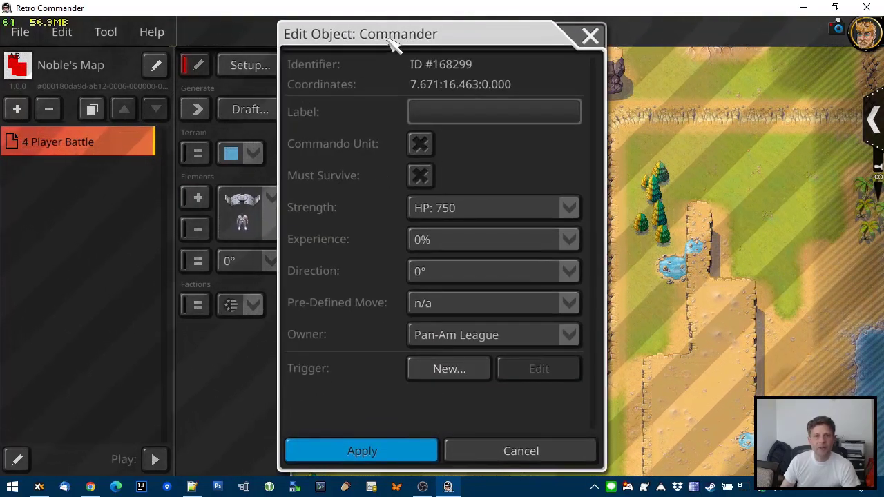
click(421, 145)
click(421, 423)
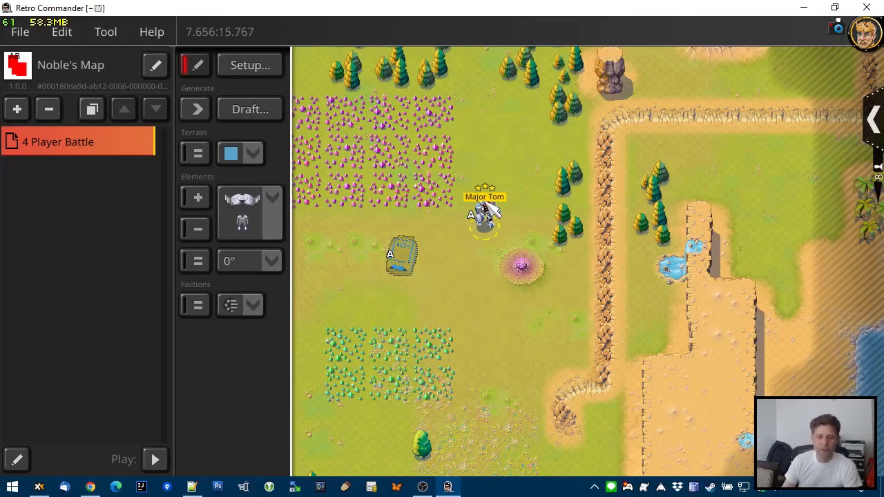
Step: Set the faction selection to neutral while bringing the People's Army land in the southwest into view
drag(509, 392, 505, 138)
drag(580, 428, 594, 159)
scroll(599, 332, down, 2)
drag(605, 435, 385, 262)
scroll(385, 262, down, 3)
click(244, 310)
scroll(388, 374, up, 3)
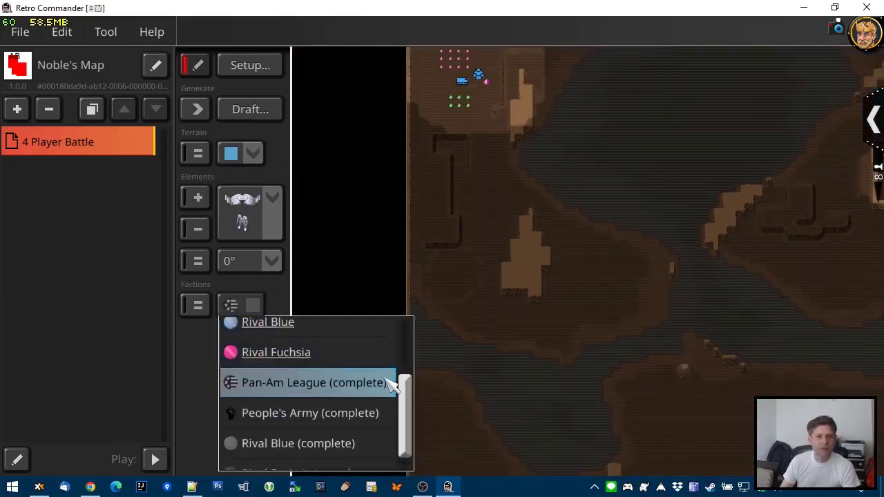
click(331, 345)
Step: Open the Commander hosted in the People's Army Commando Robot, mark it as a Commando Unit and apply
double_click(579, 272)
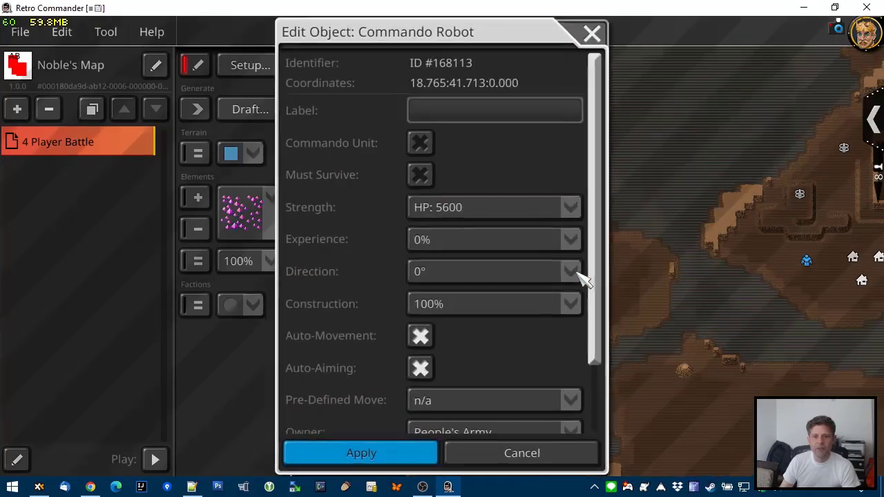
scroll(483, 332, down, 3)
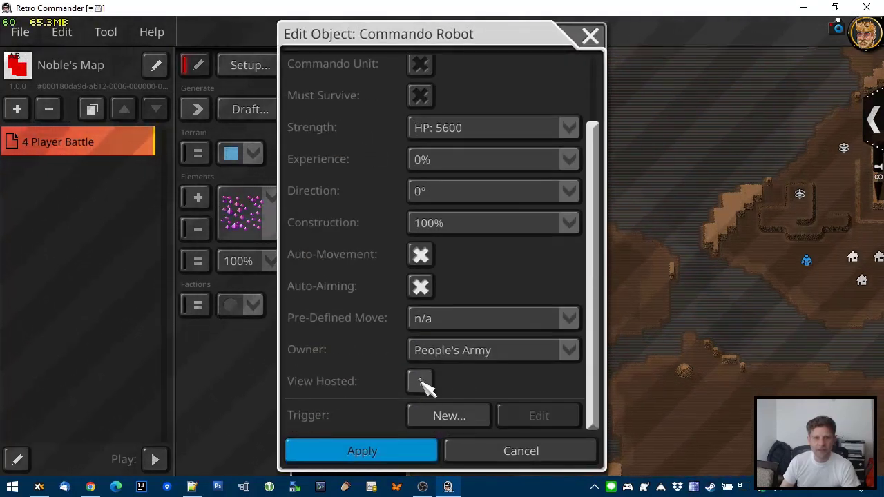
click(420, 382)
click(420, 142)
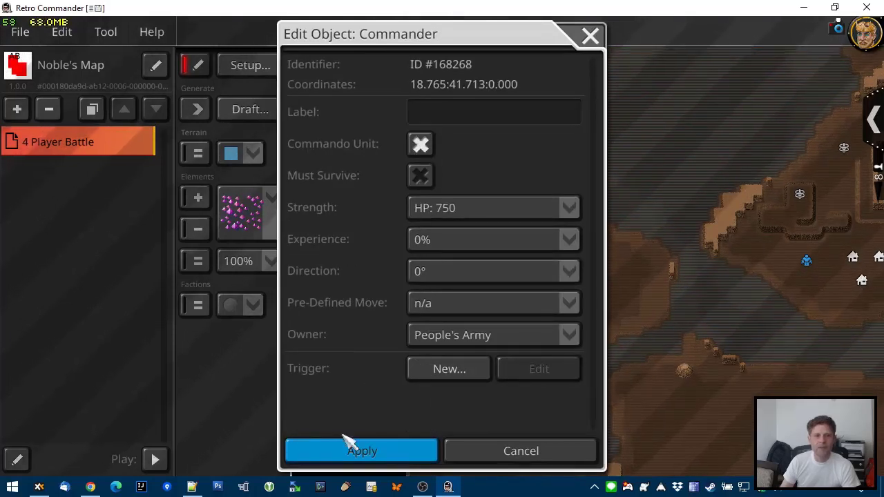
click(355, 449)
Step: Mark the Commander hosted in Rival Blue's Commando Robot, west of the town houses, as a Commando Unit
drag(768, 326, 482, 361)
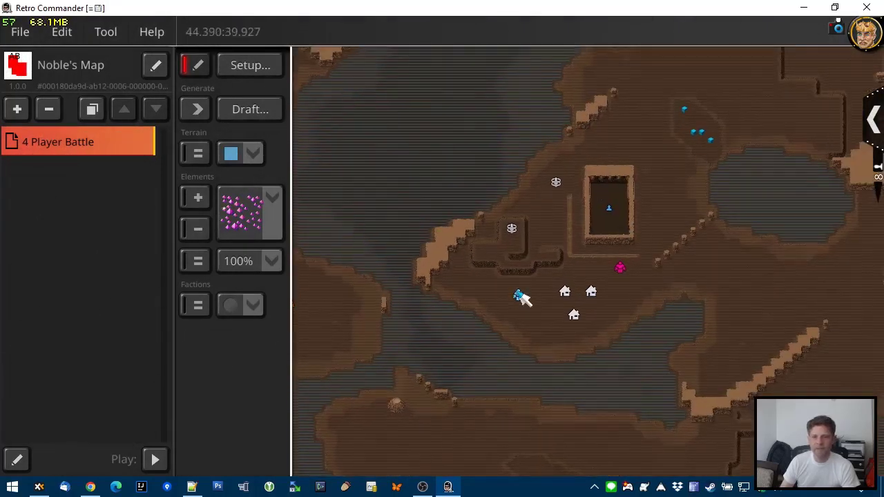
double_click(523, 303)
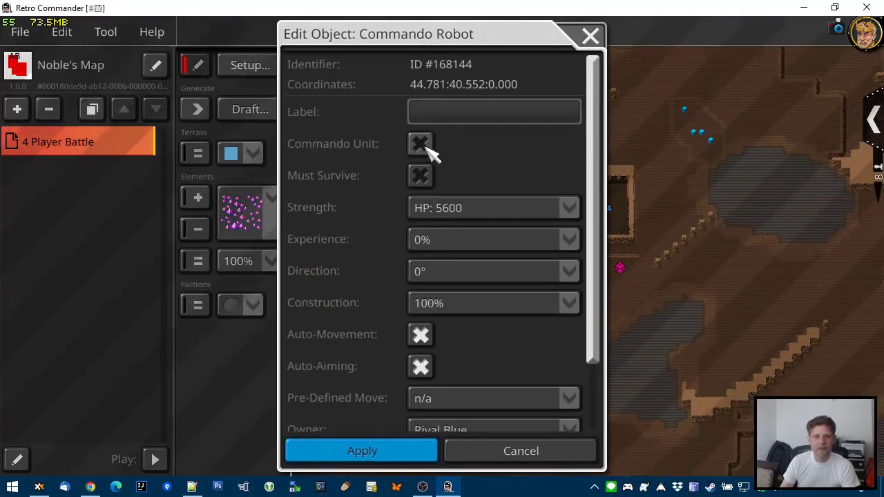
scroll(456, 290, down, 3)
click(419, 382)
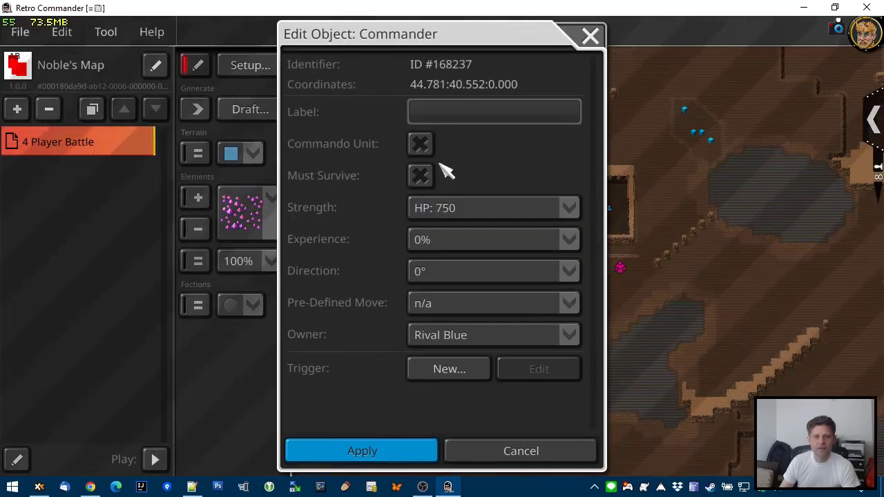
click(361, 450)
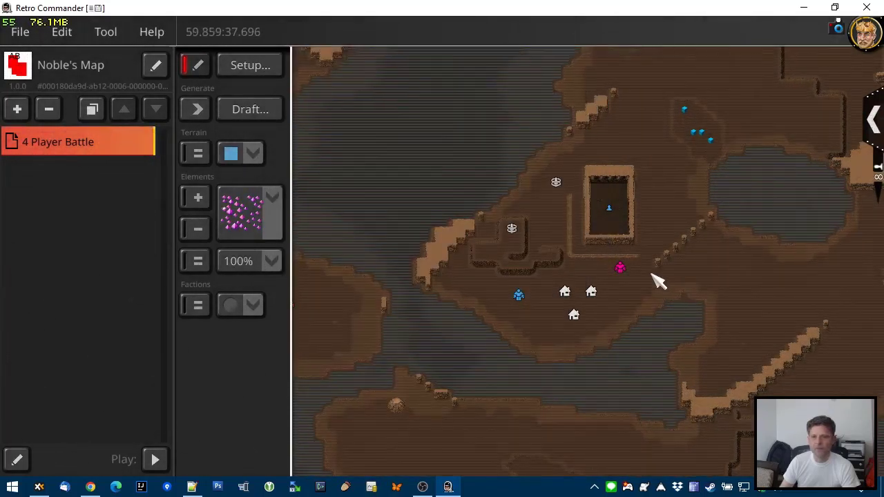
Step: Mark the Commander hosted in Rival Fuchsia's Commando Robot, south of the walled cave, as a Commando Unit
double_click(629, 278)
scroll(440, 209, down, 3)
click(420, 382)
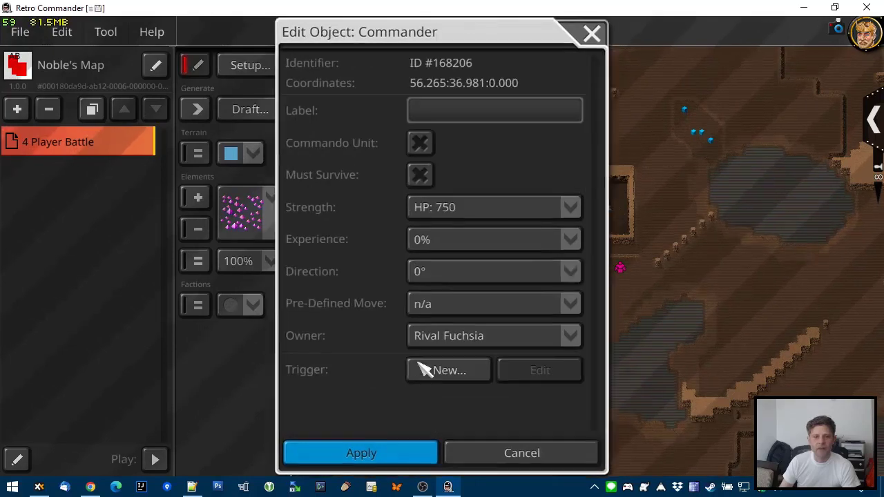
click(421, 143)
click(365, 449)
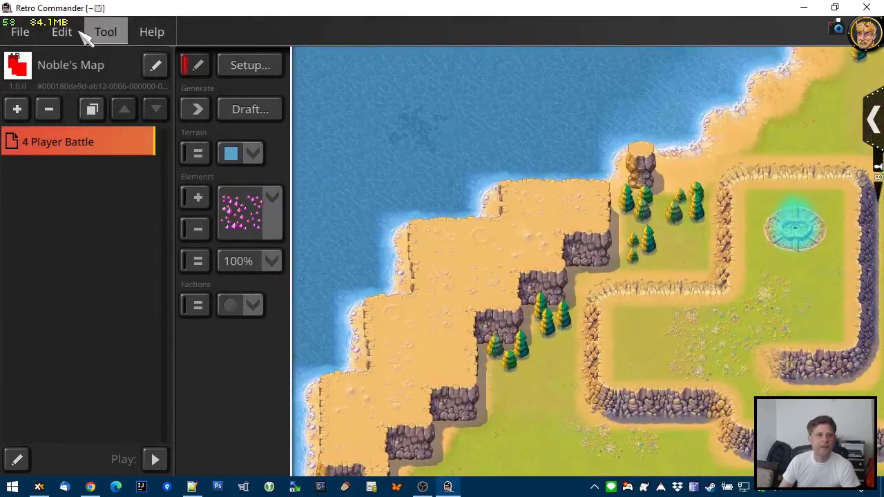
Step: Save the map with the new commando units, run the bundle verification again and close its report
click(31, 32)
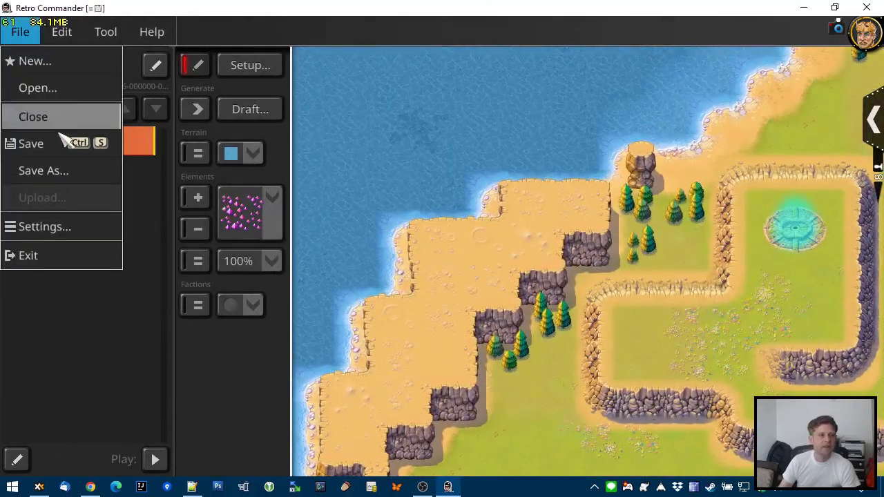
click(57, 142)
click(110, 32)
click(125, 61)
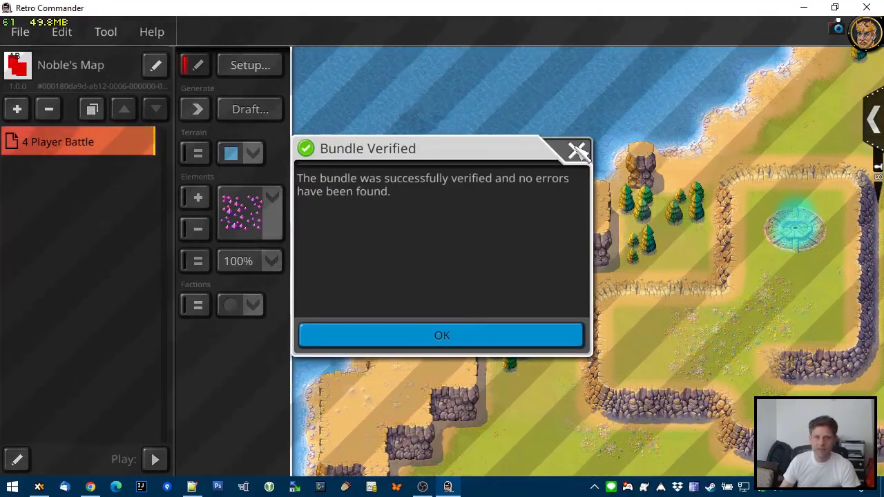
click(575, 149)
Step: Select Rival Fuchsia as the faction and start a test play of the 4 Player Battle map
drag(416, 358, 719, 275)
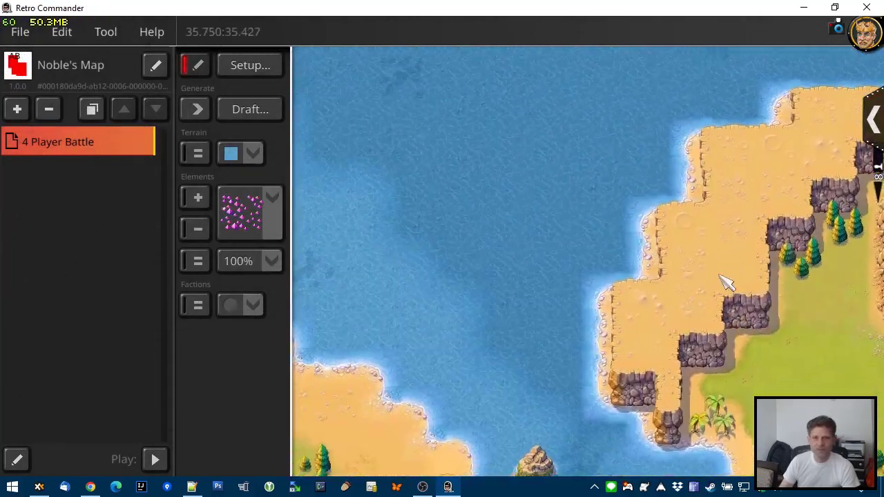
scroll(719, 275, down, 5)
drag(473, 300, 567, 331)
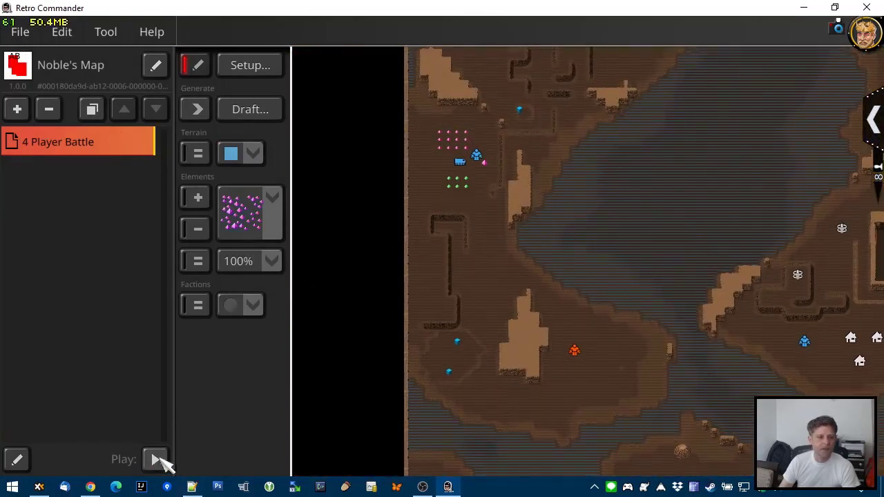
click(252, 306)
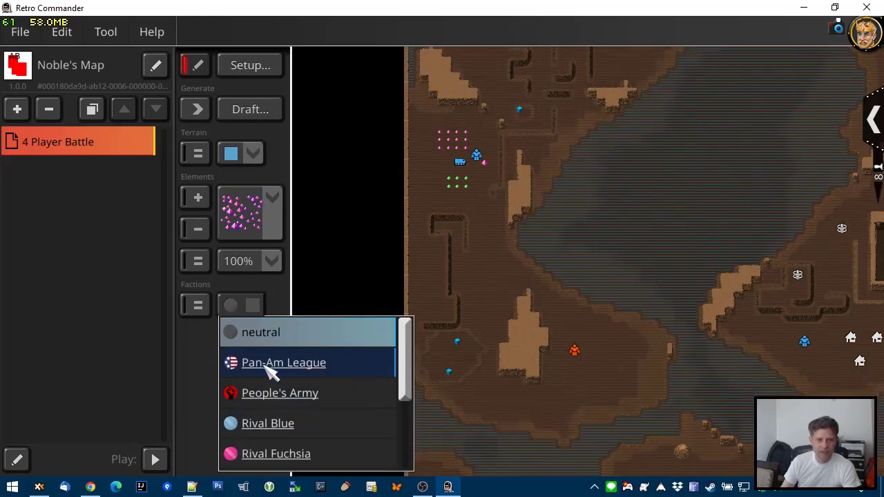
click(342, 458)
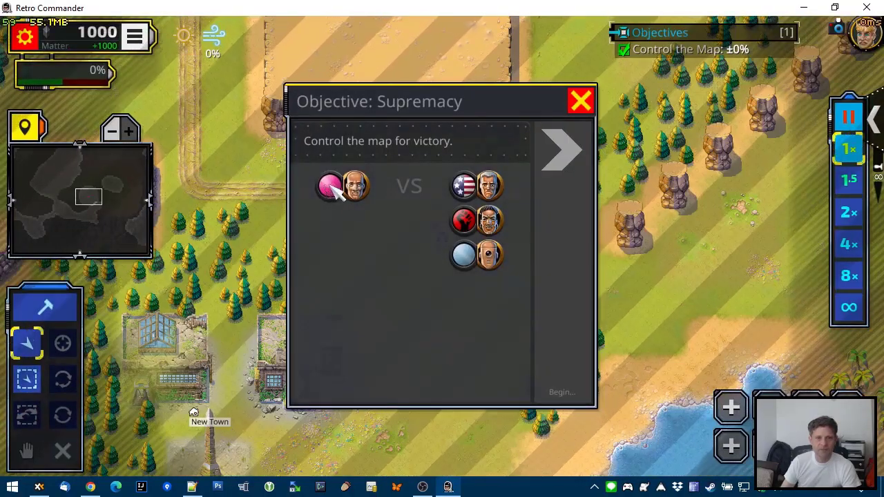
Step: Begin the Supremacy battle, select the Commando Robot and order it to the grass just southeast of it
click(576, 154)
click(441, 239)
click(487, 297)
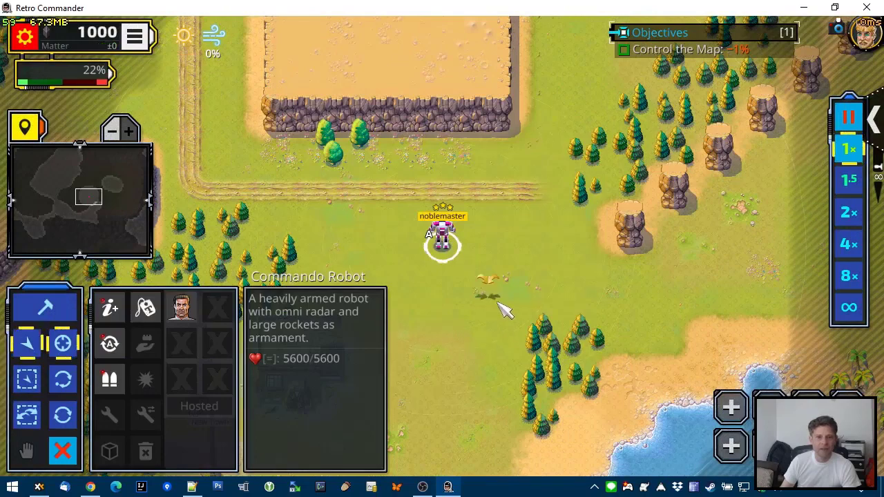
Step: Buy a Hangar from the air structures and place it on the grass just south of the Commando Robot
click(45, 308)
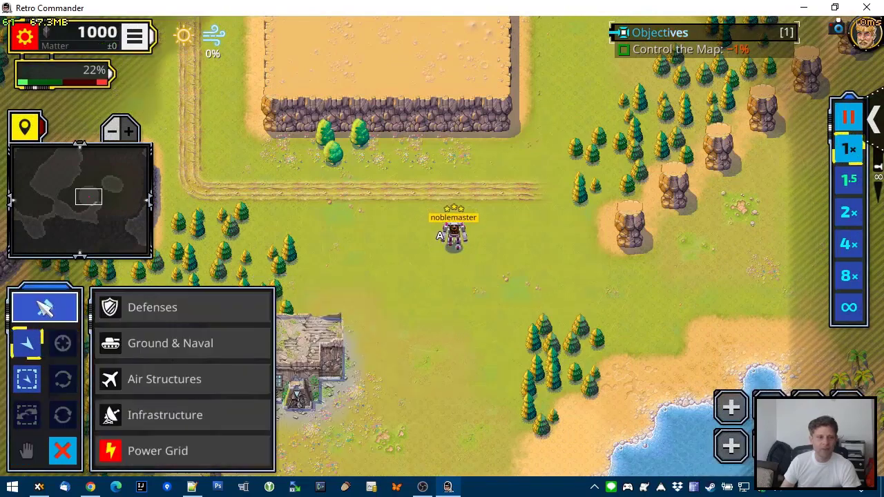
click(191, 380)
click(109, 305)
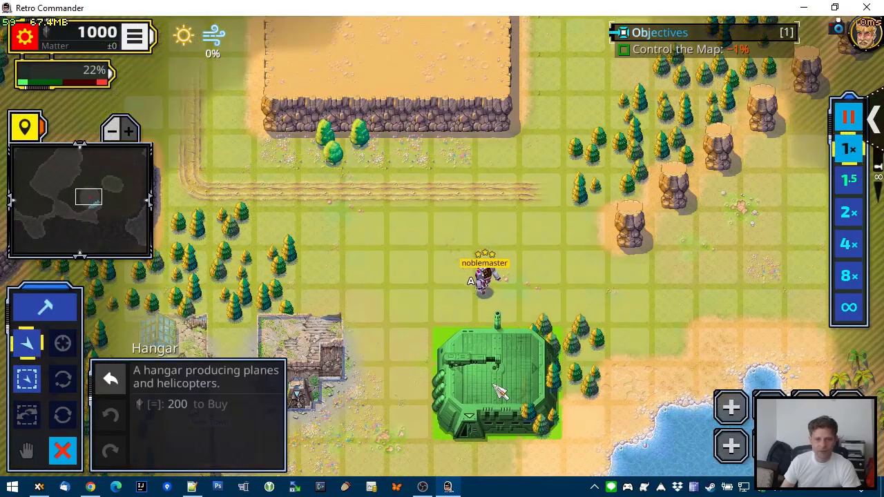
click(498, 387)
Step: Leave the test game and reopen the 4 Player Battle scenario in the map editor
click(39, 50)
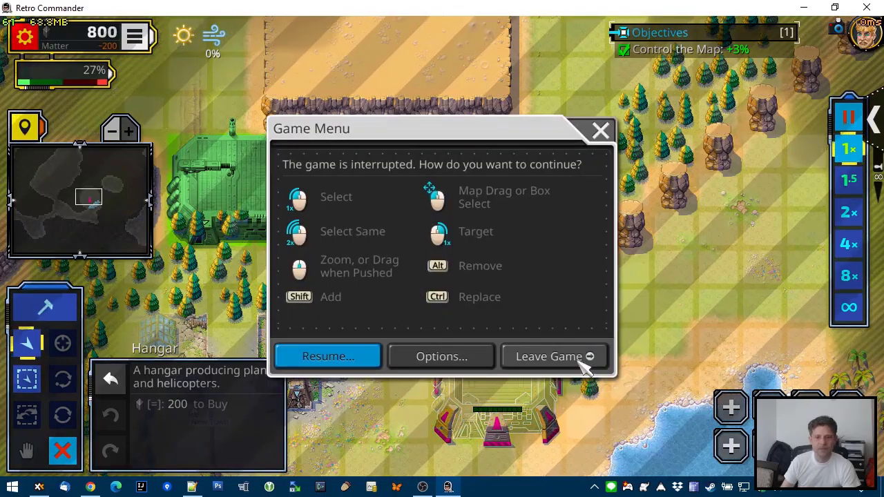
click(554, 356)
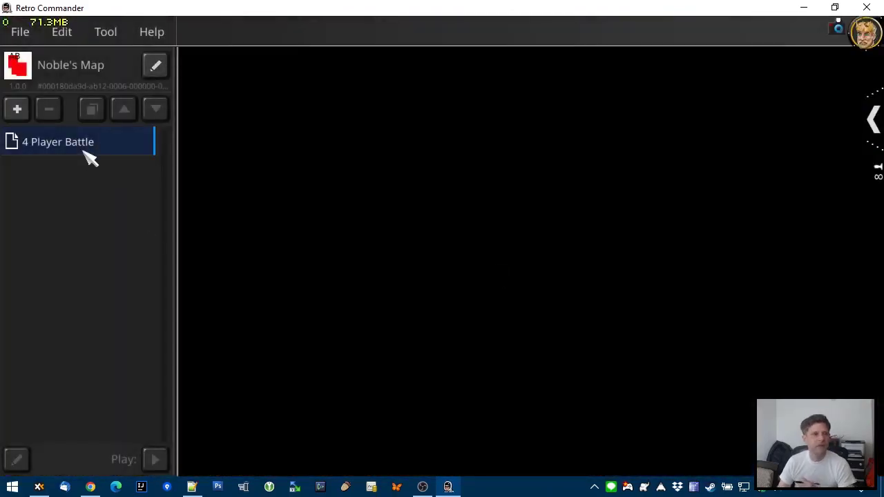
click(86, 146)
Step: Label the Cloaked Harvester southwest of Major Tom's robot "Secret Harvester" and apply the edit
scroll(442, 267, down, 3)
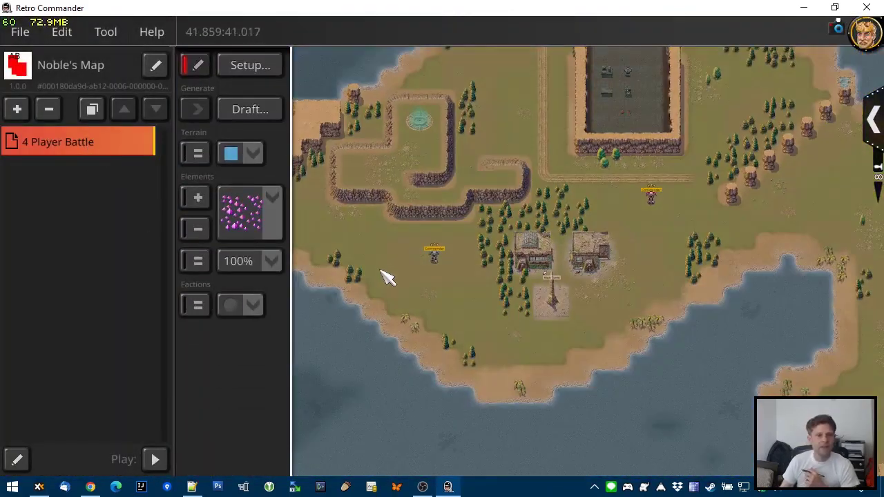
scroll(414, 283, up, 3)
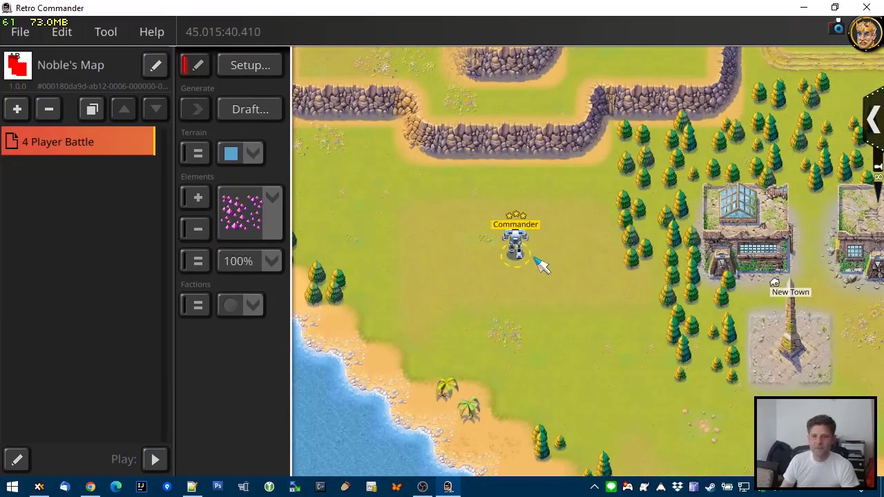
scroll(505, 325, down, 5)
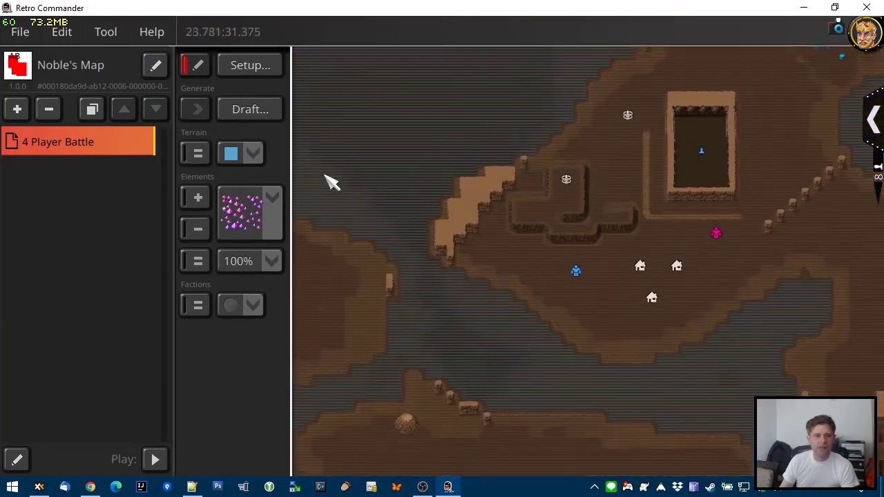
drag(325, 175, 693, 312)
scroll(397, 182, up, 5)
drag(406, 164, 464, 393)
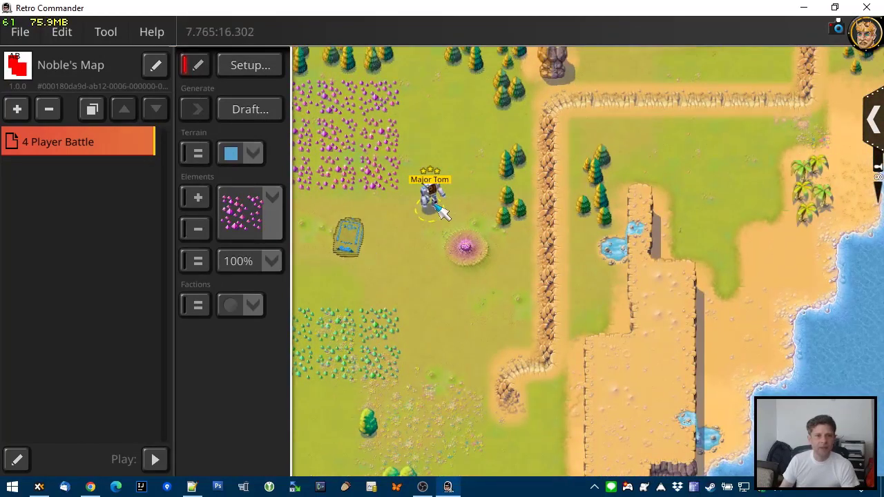
double_click(348, 242)
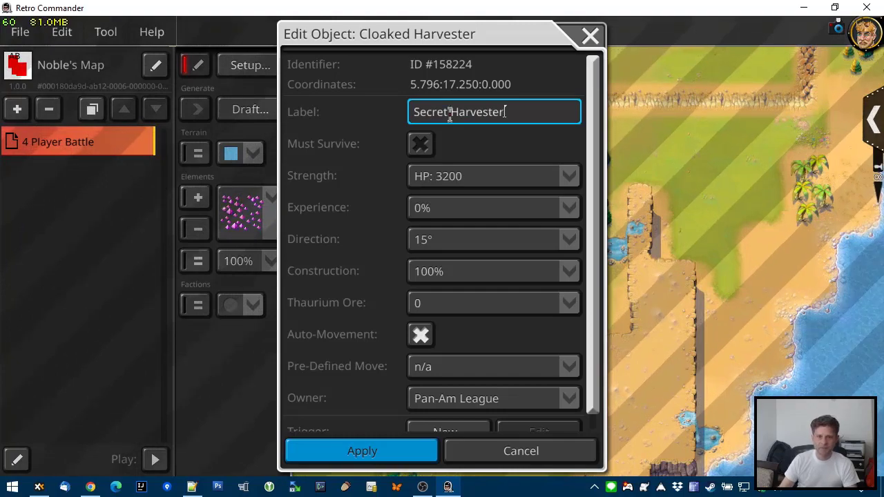
click(423, 452)
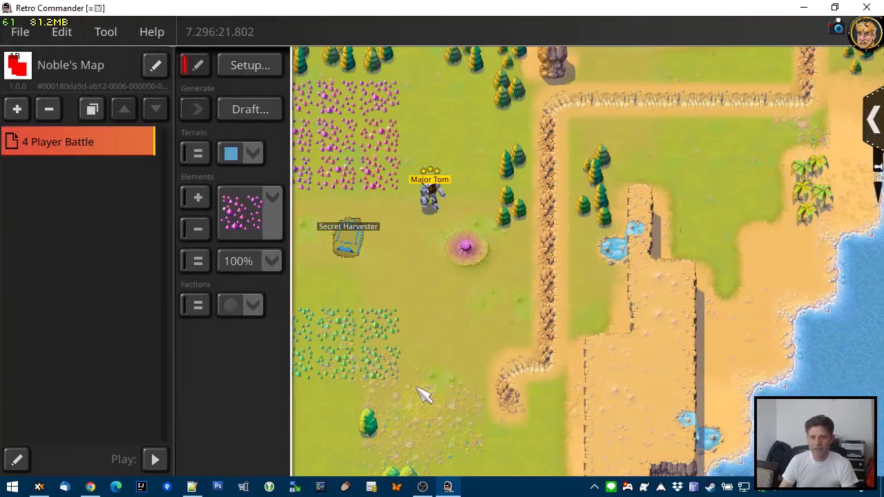
Step: Mark the Secret Harvester as Must Survive, run the bundle verification and close its report
double_click(352, 245)
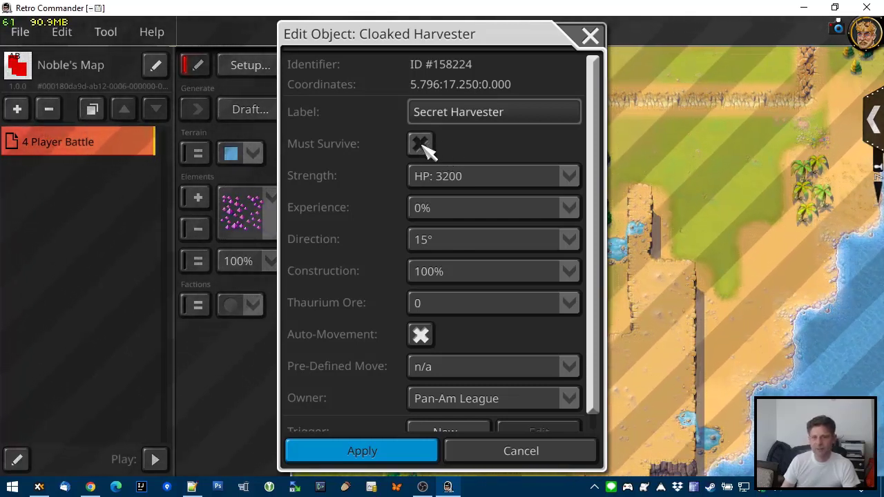
click(401, 453)
click(22, 34)
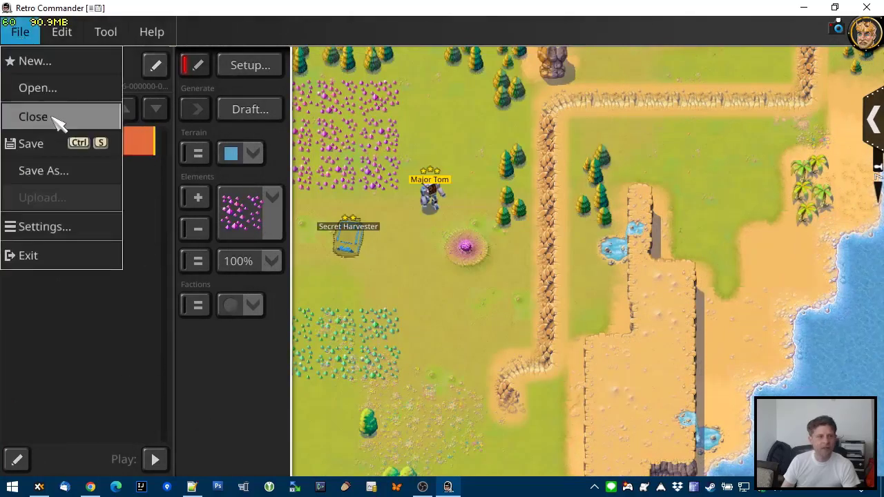
click(106, 31)
click(131, 60)
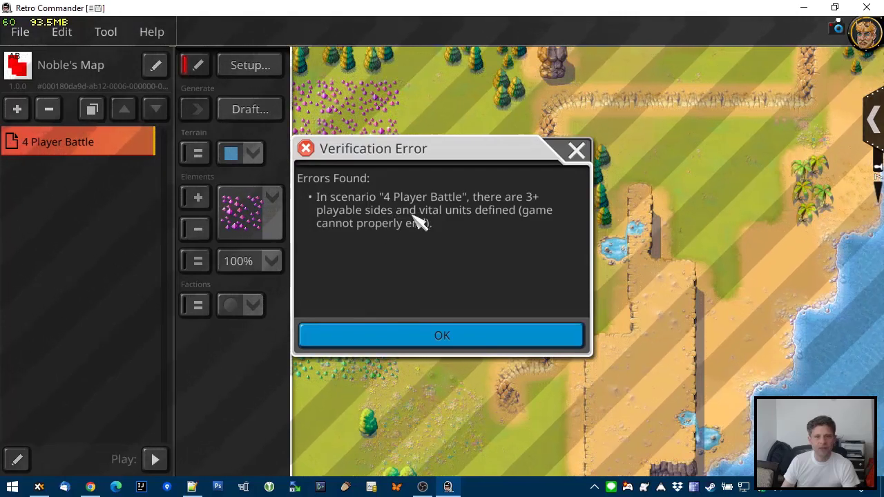
click(577, 152)
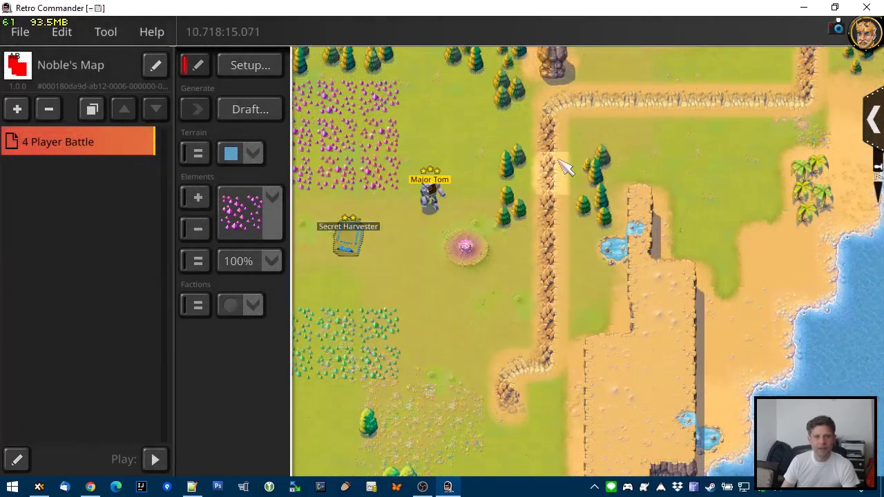
Step: Clear Must Survive for the Secret Harvester and set its experience to 250%
double_click(355, 250)
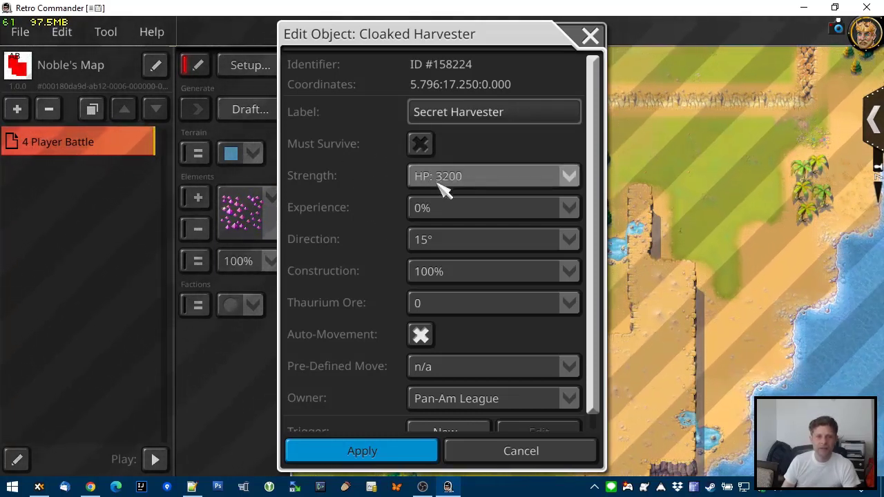
click(445, 216)
scroll(519, 336, down, 20)
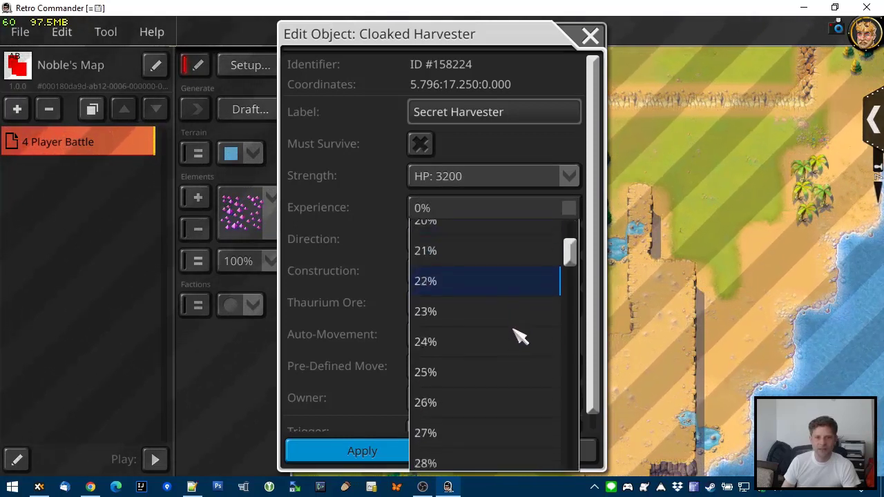
drag(572, 302, 569, 456)
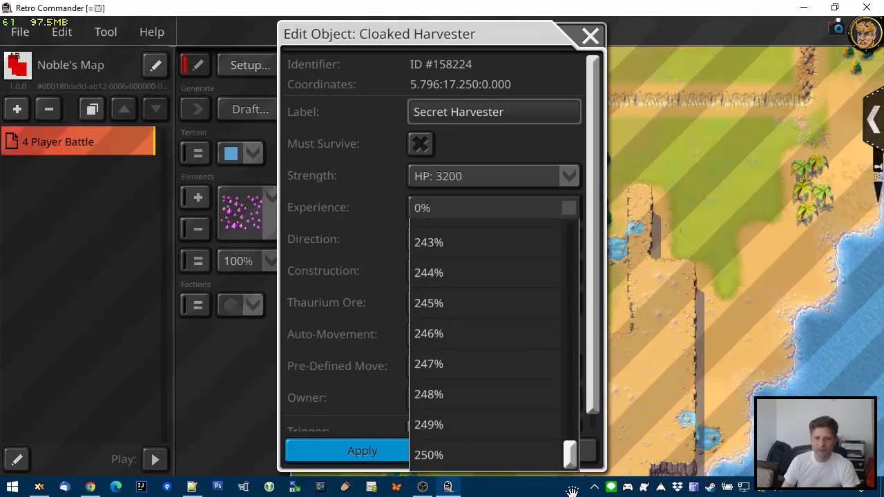
click(483, 456)
scroll(400, 255, down, 1)
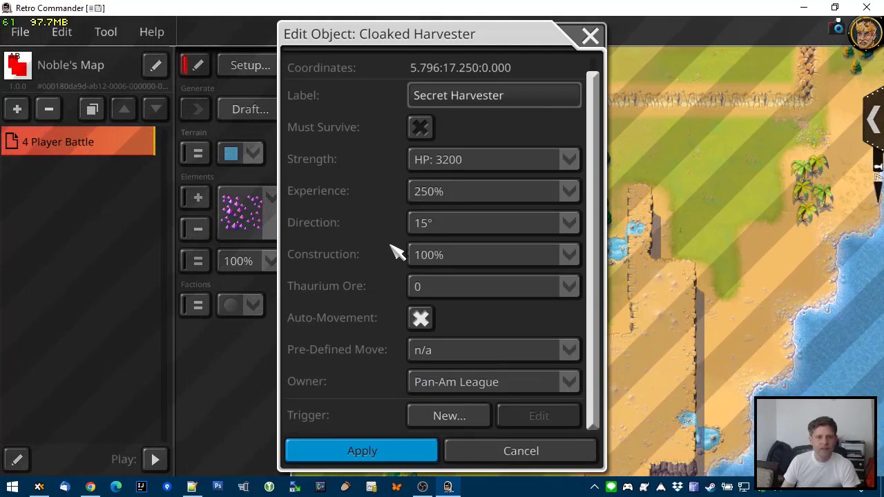
Step: Examine the harvester's Construction, Thaurium Ore, Pre-Defined Move and Owner options and apply the object's edits
click(445, 259)
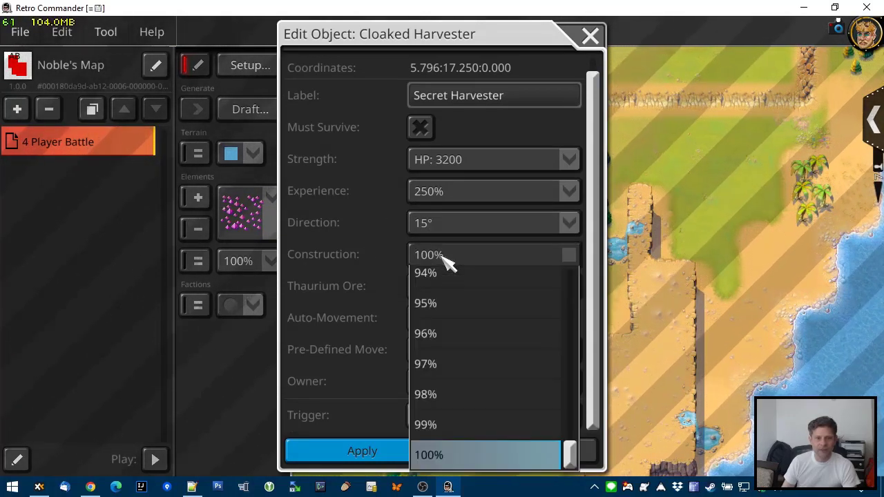
click(400, 303)
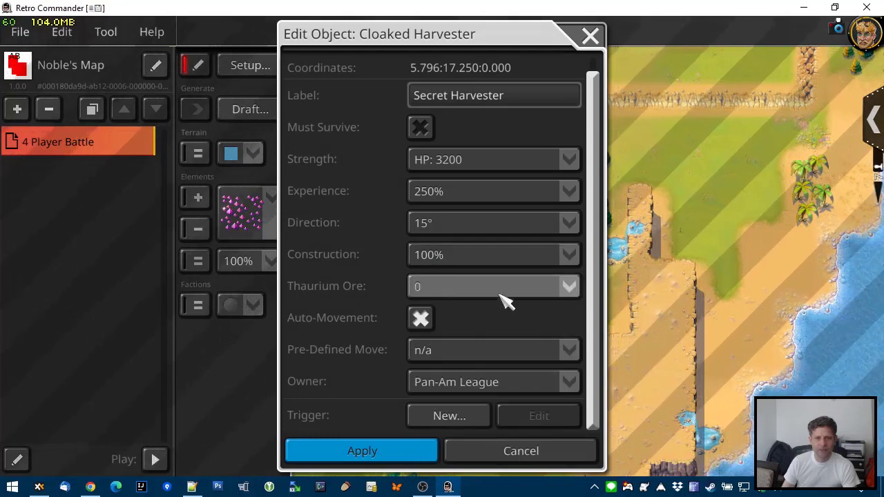
click(451, 293)
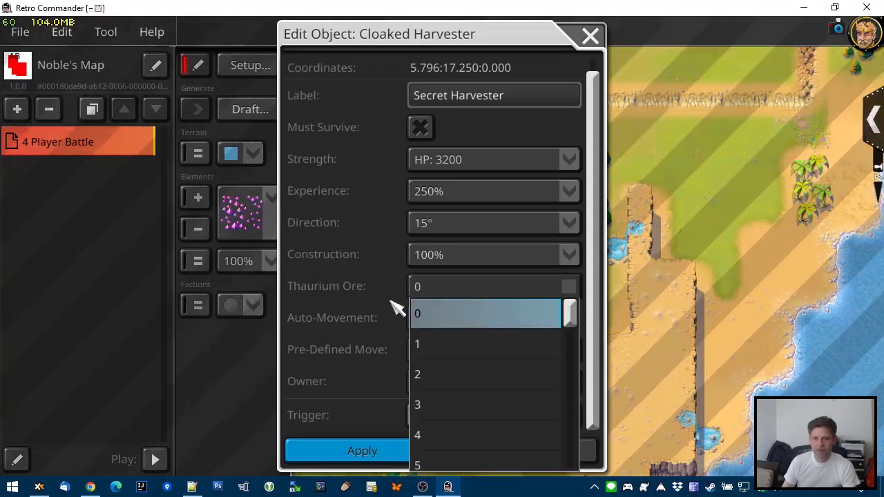
click(423, 314)
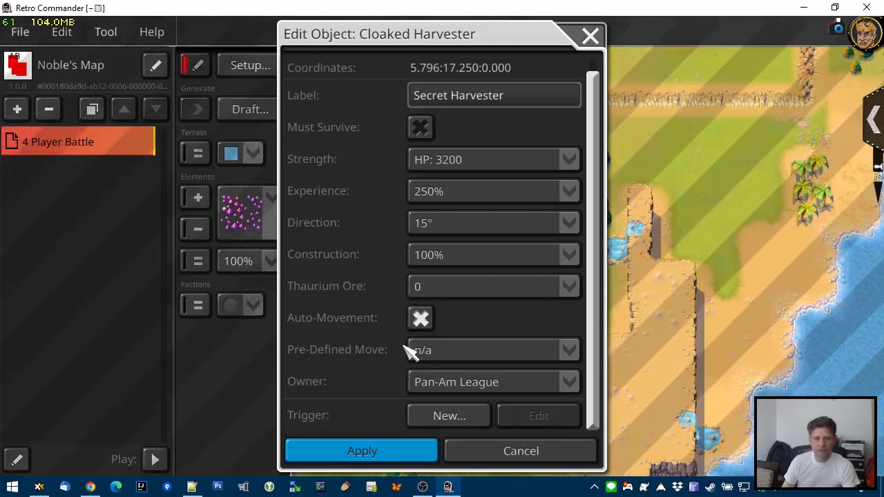
click(491, 352)
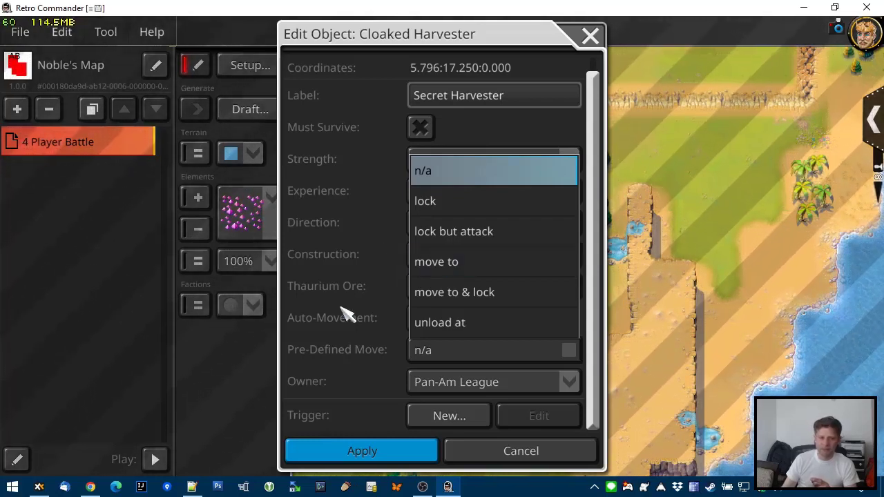
click(382, 286)
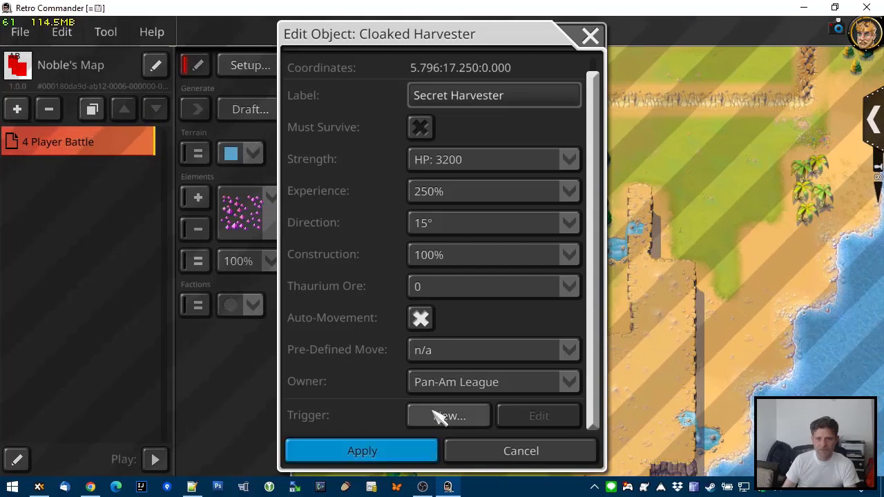
click(444, 384)
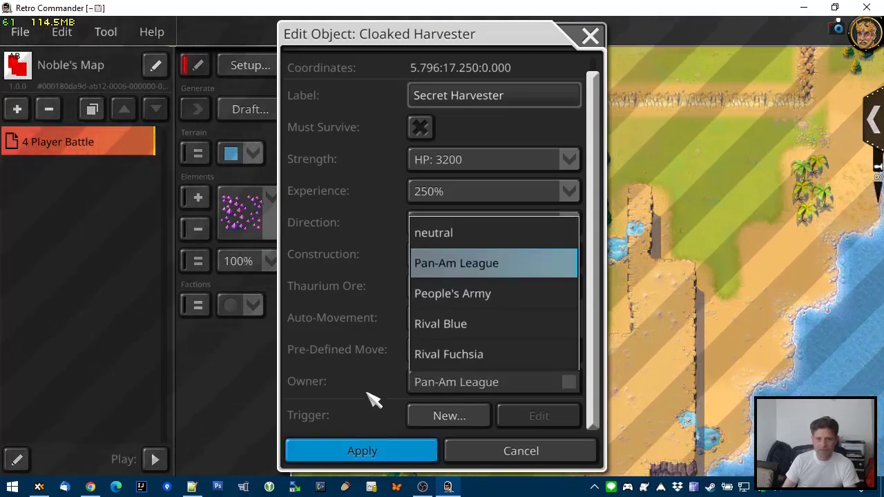
click(387, 453)
click(390, 456)
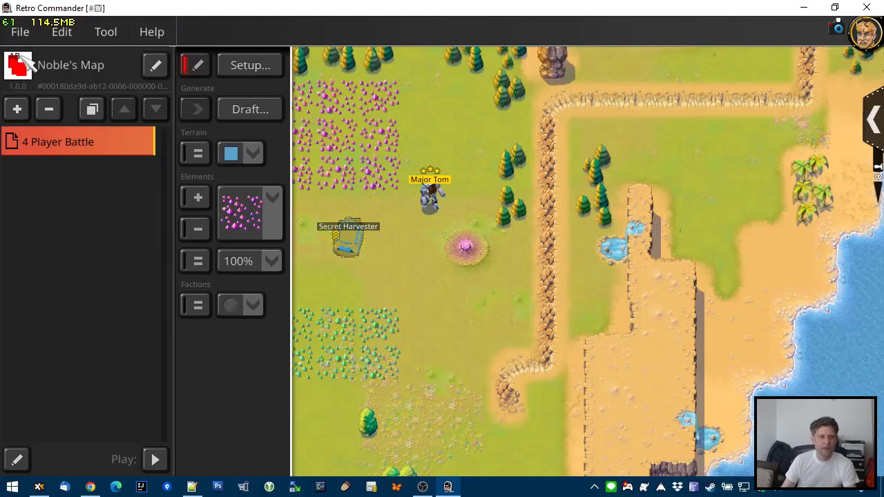
Step: Save the map with the harvester's edits, verify the bundle and close the report
click(19, 30)
click(31, 144)
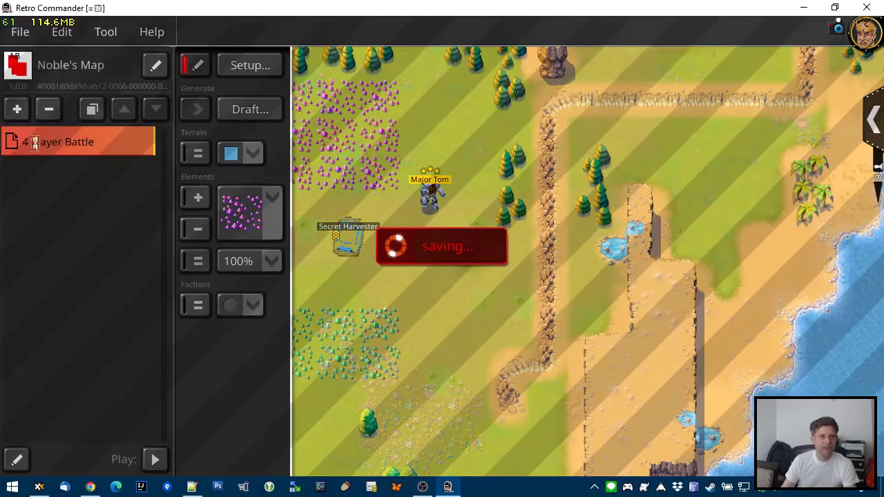
click(106, 32)
click(138, 61)
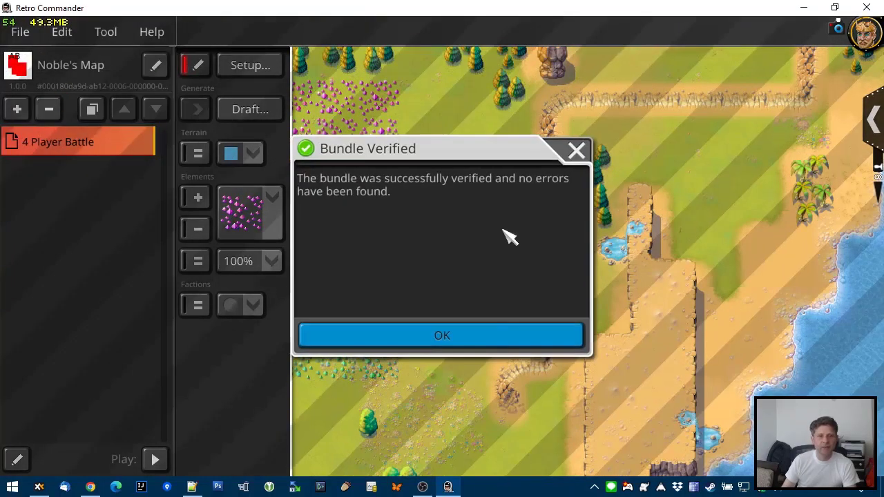
click(476, 336)
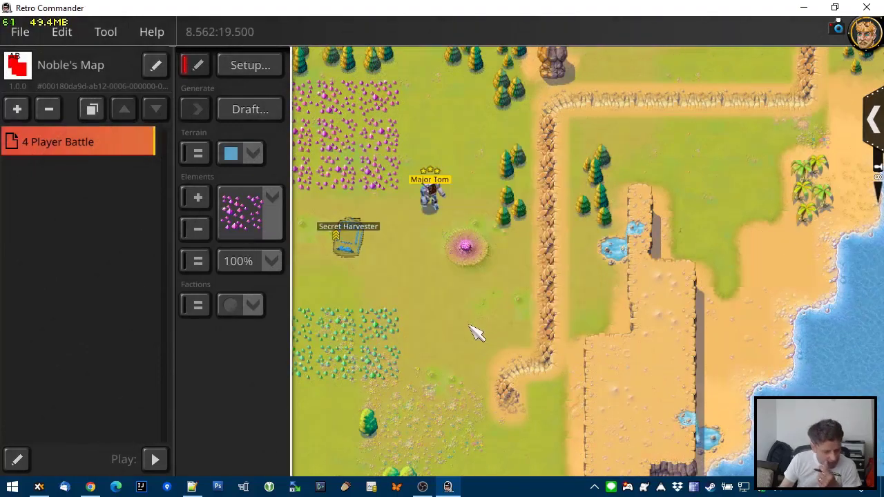
Step: Place a Trigger (Hidden) on the grass just east of the green uranium field, south of the Thaurium crystal
drag(464, 332, 480, 429)
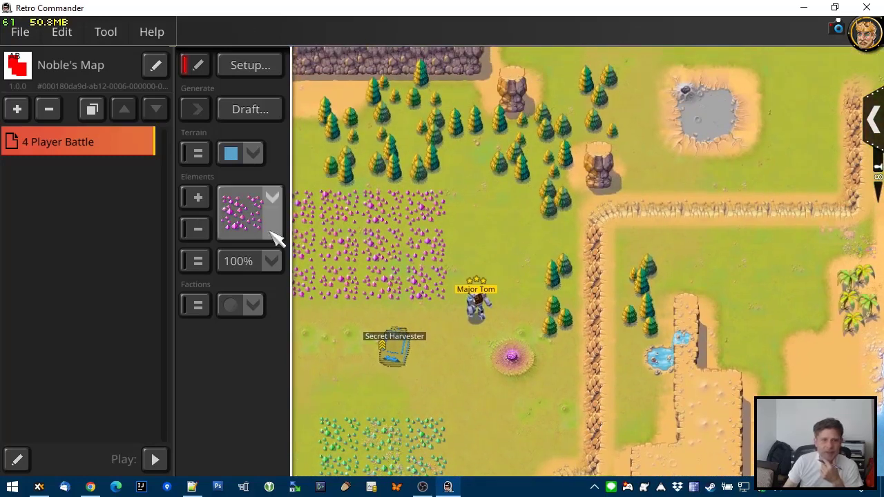
click(197, 200)
click(278, 225)
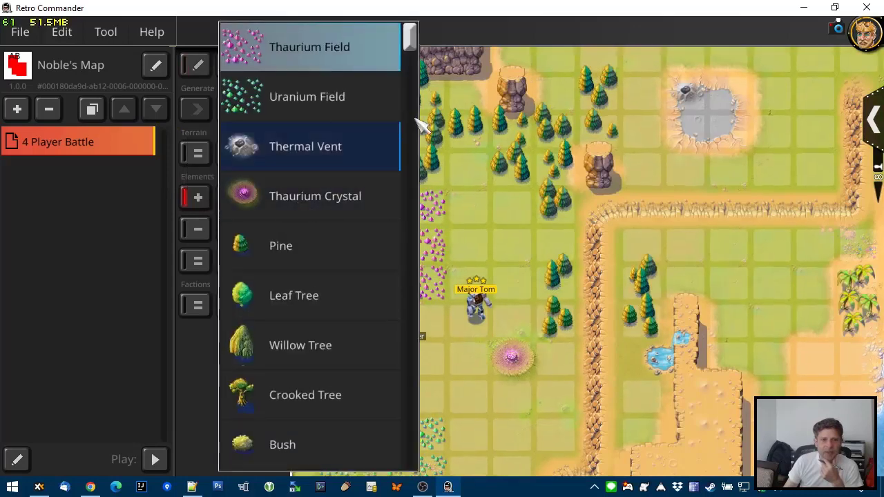
drag(409, 32, 420, 118)
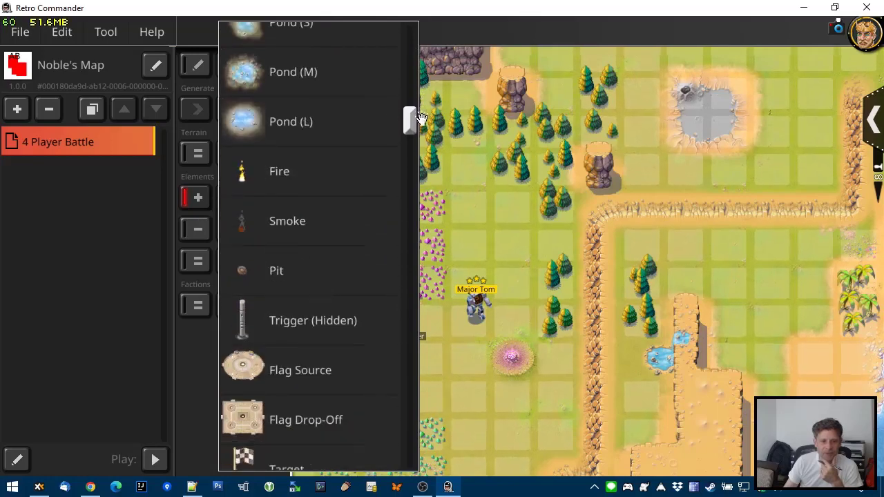
click(364, 330)
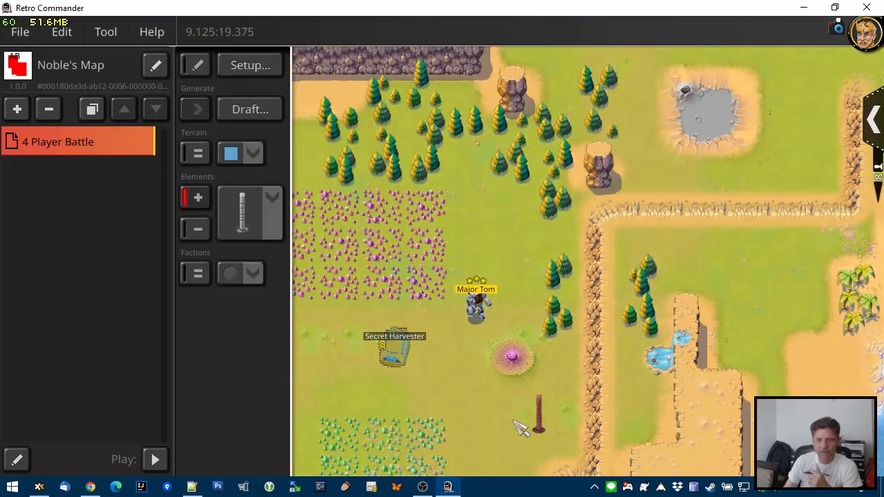
drag(509, 404, 538, 225)
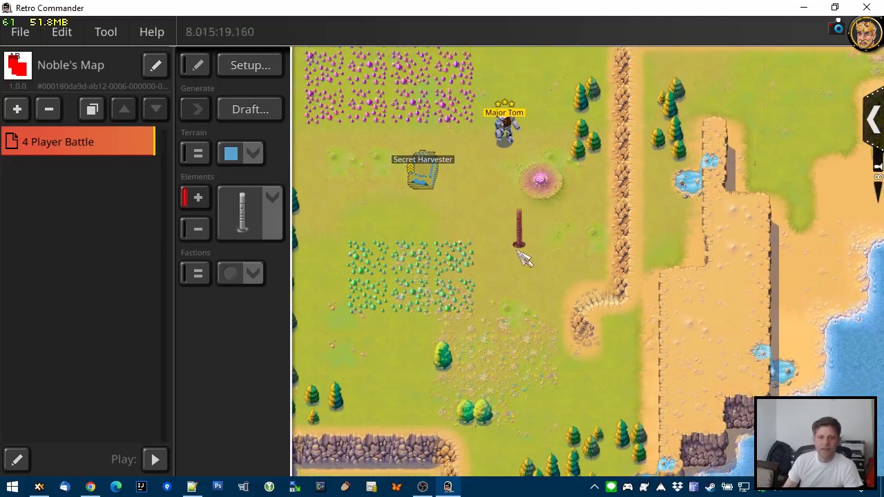
click(514, 317)
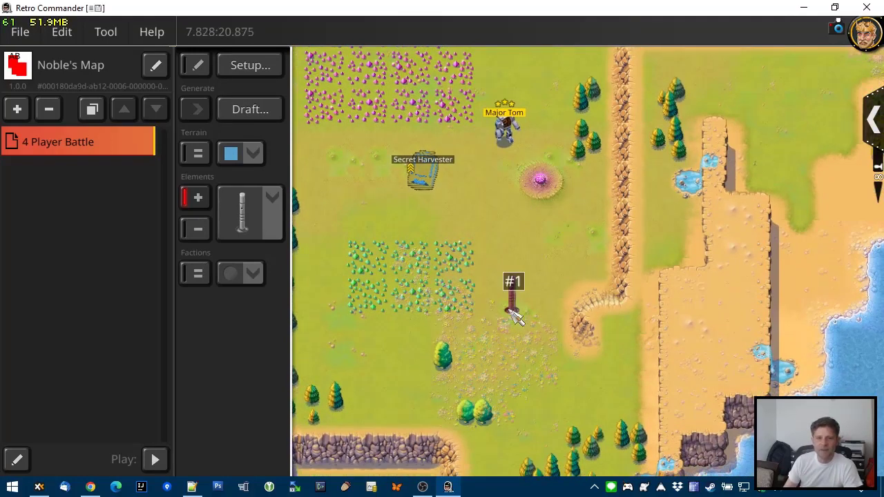
Step: Create a Proximity condition trigger on the hidden trigger #1 and name it "Proximity: give 100 Ore"
click(198, 65)
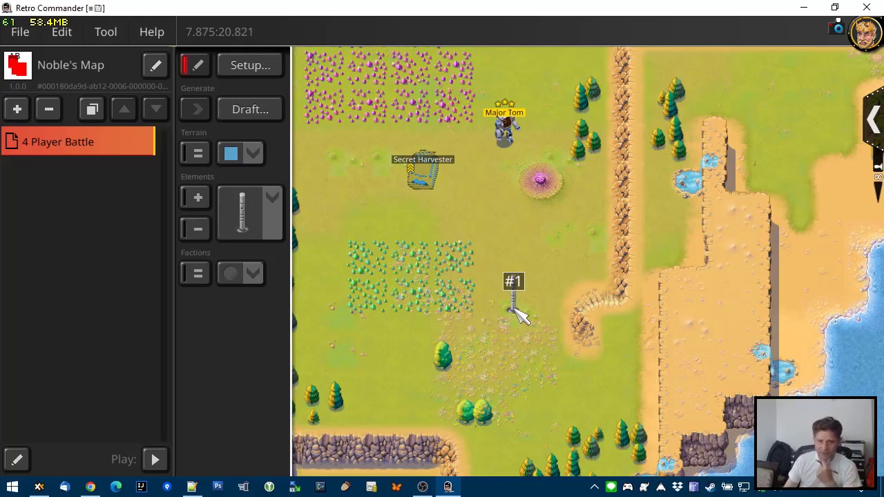
double_click(513, 310)
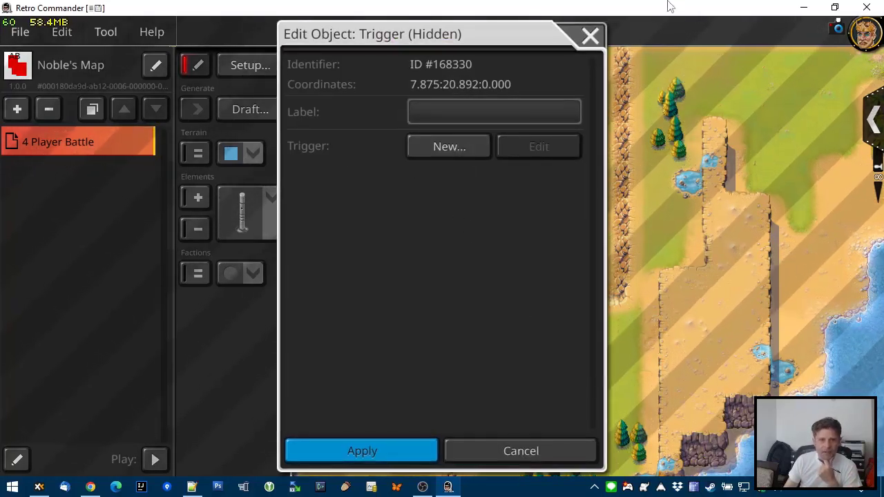
click(457, 149)
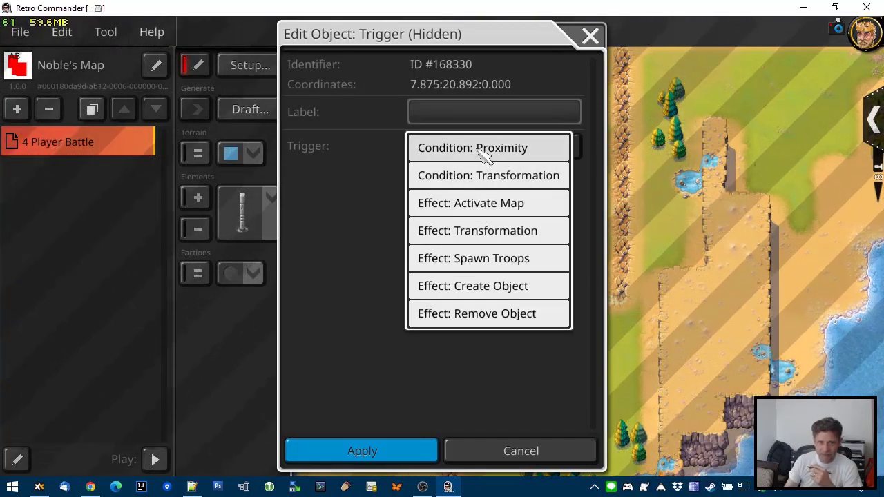
click(486, 149)
click(310, 83)
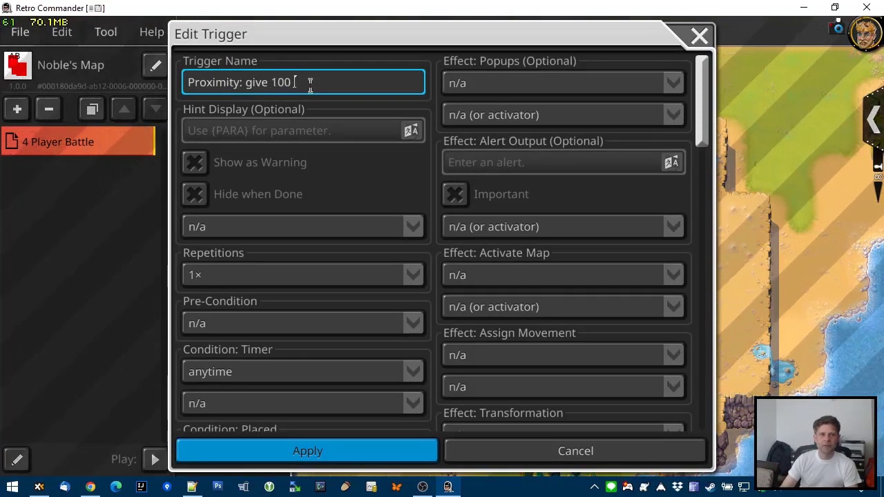
scroll(331, 166, down, 1)
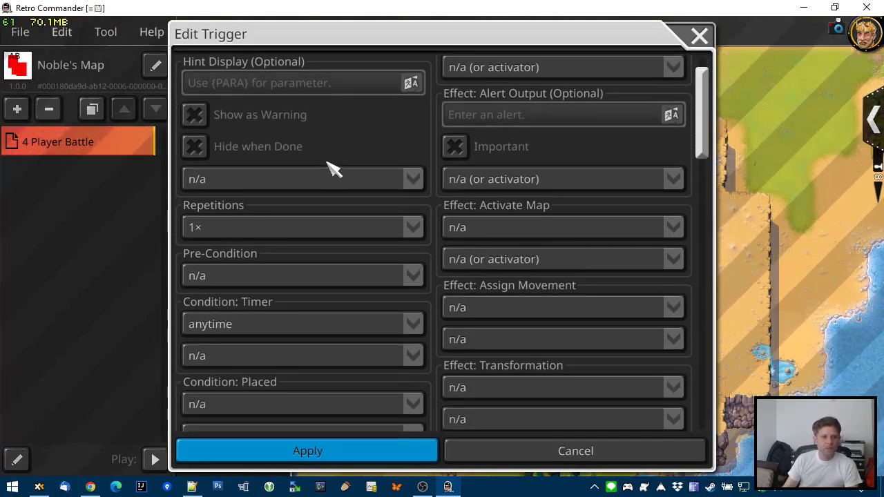
scroll(328, 172, down, 5)
scroll(317, 207, up, 6)
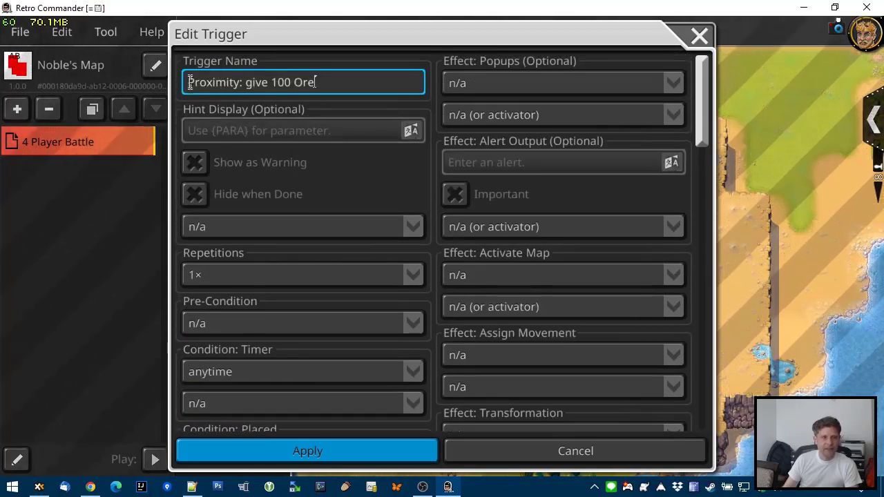
drag(190, 82, 319, 83)
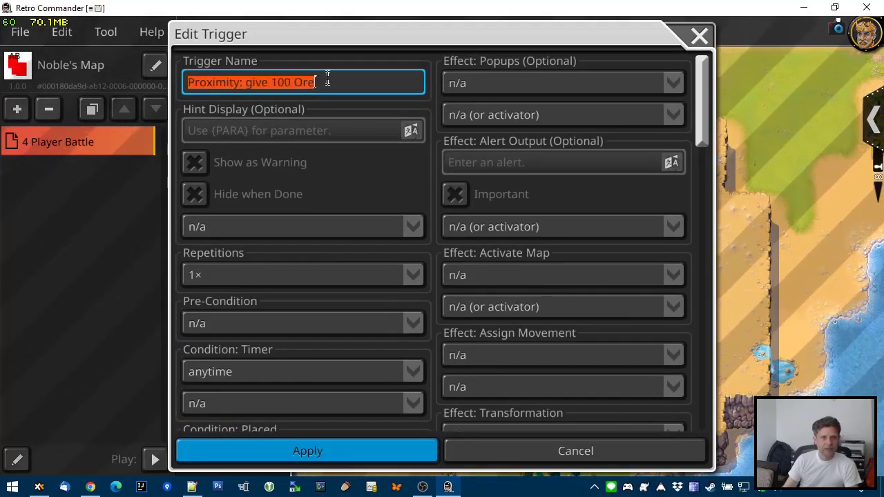
Step: Set the trigger's hint display to "Find ore mine." for the Pan-Am League
click(302, 131)
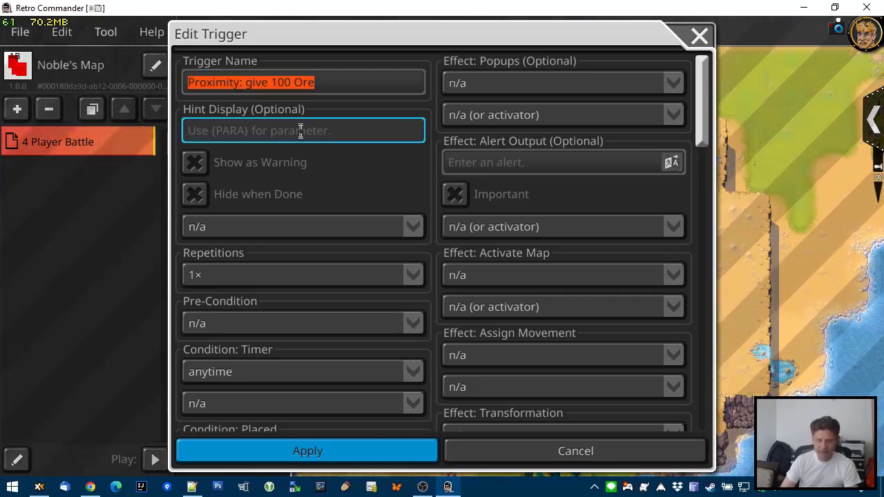
text(Find ore mine.)
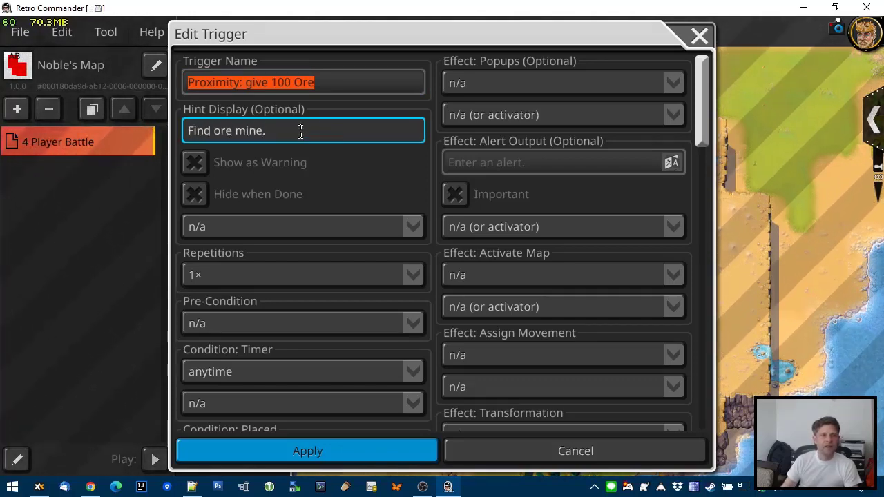
click(220, 225)
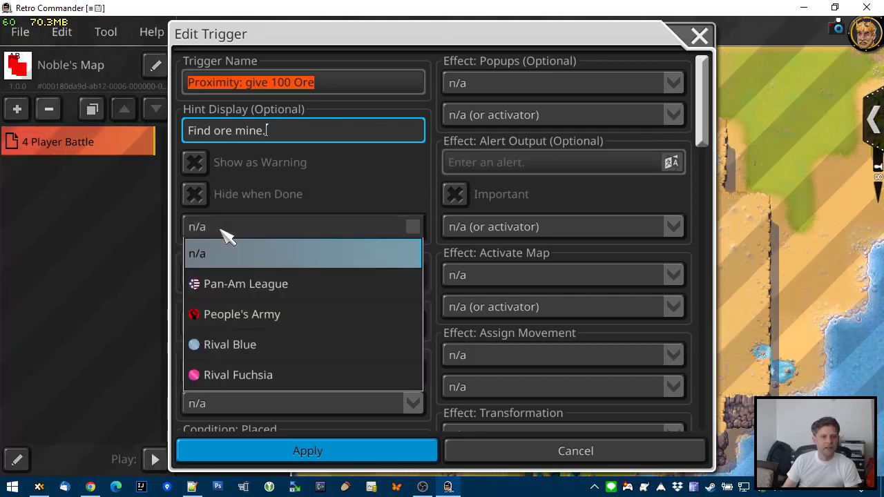
click(302, 290)
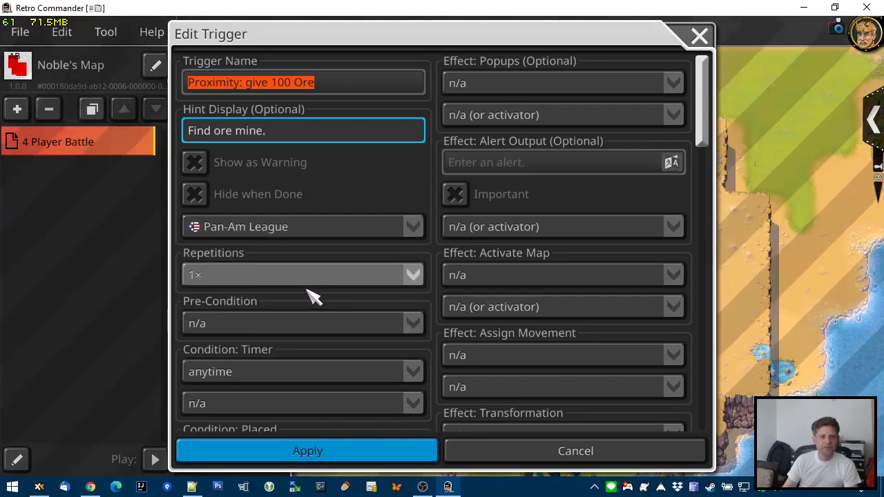
Step: Check the Pre-Condition options, try a Placed condition of Recon Missile for the Pan-Am League, and reset it to n/a
scroll(306, 295, down, 1)
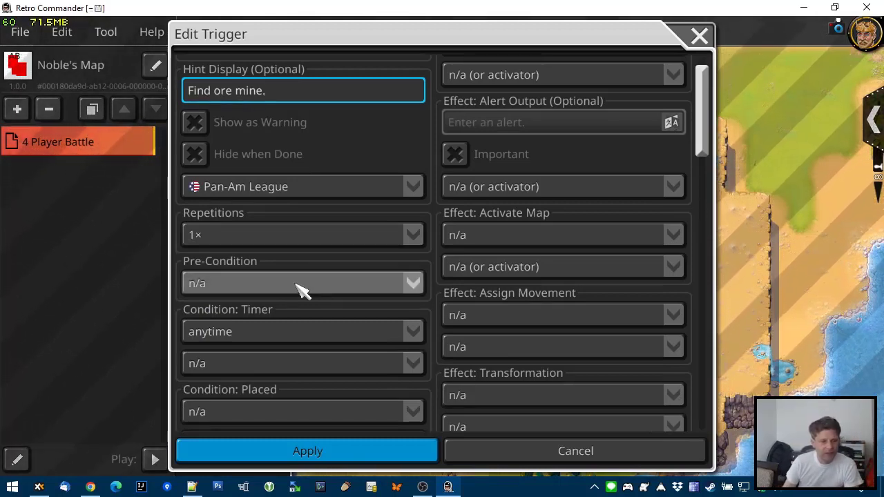
click(273, 292)
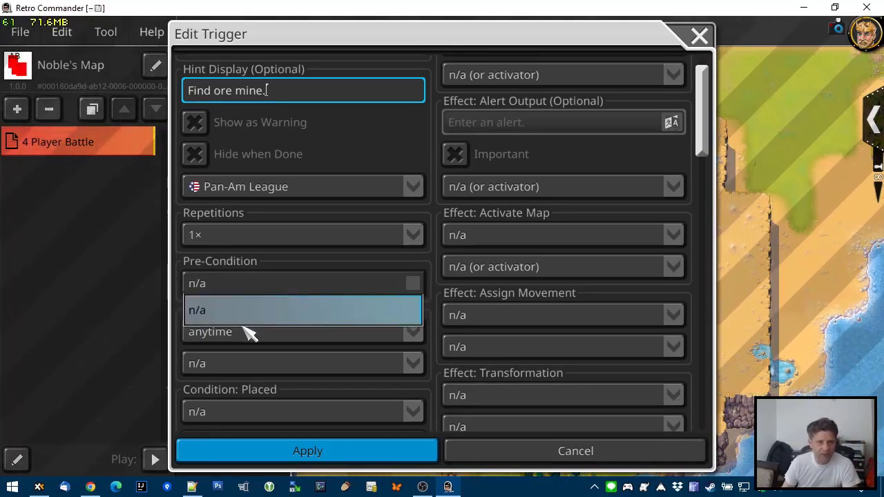
click(218, 272)
scroll(276, 290, down, 5)
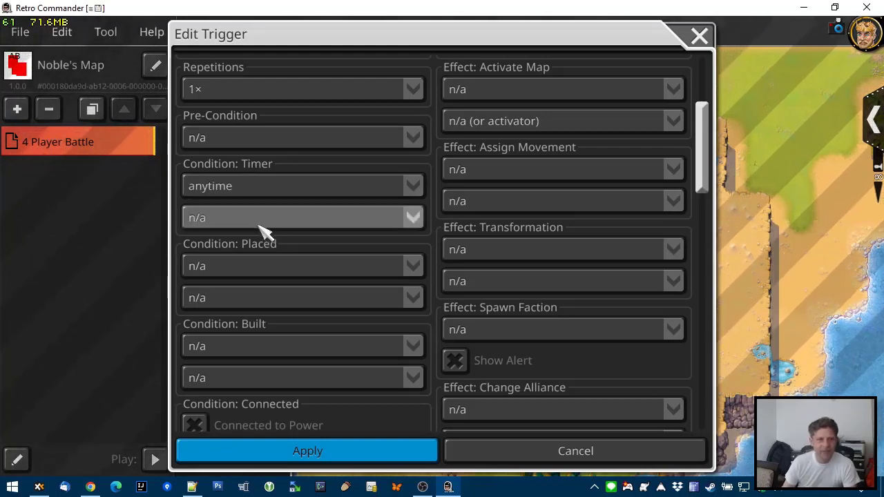
scroll(336, 272, down, 3)
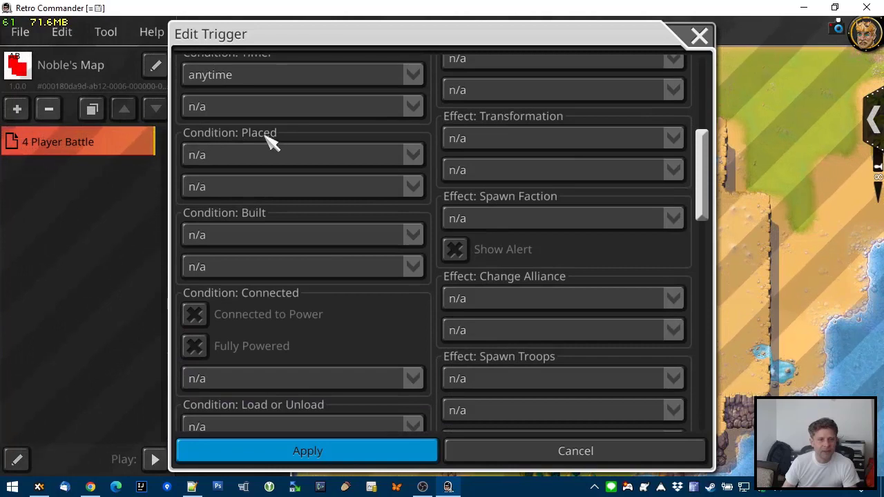
click(244, 155)
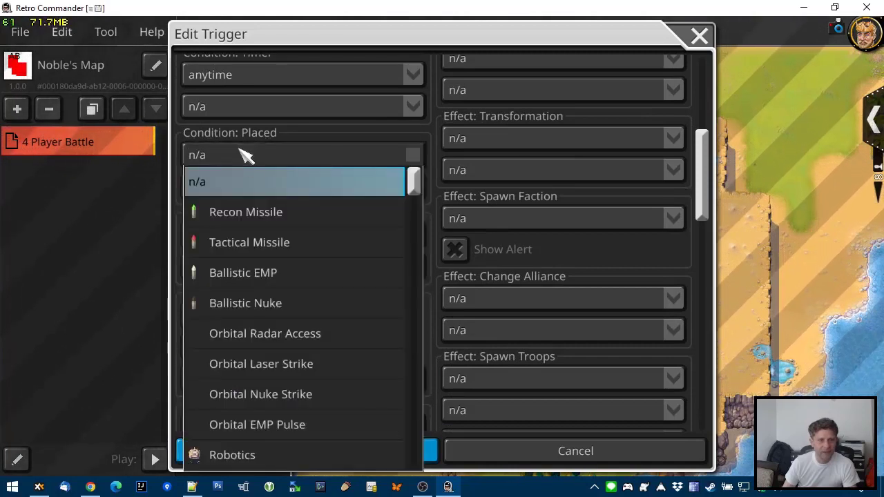
click(257, 213)
click(253, 185)
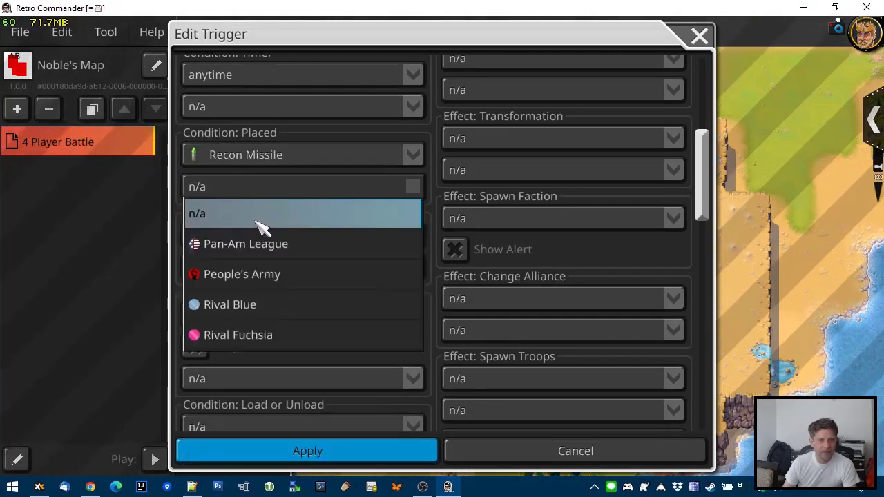
click(262, 246)
click(276, 189)
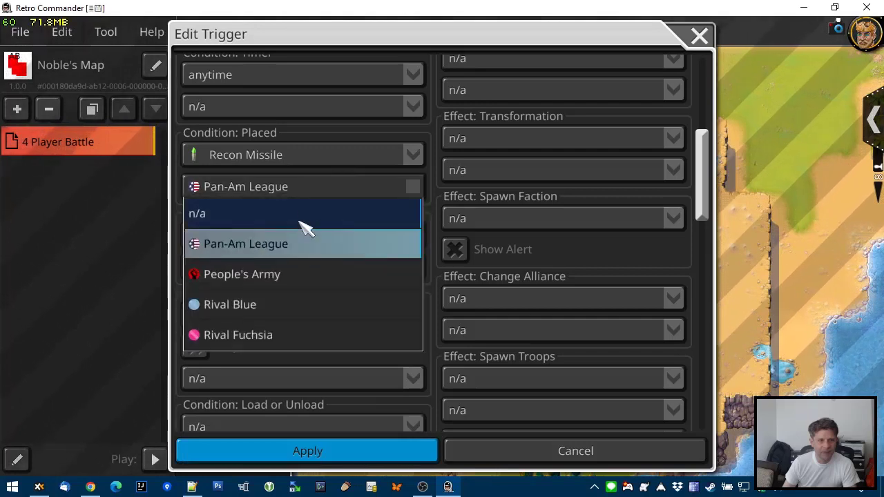
click(304, 219)
click(283, 155)
click(276, 183)
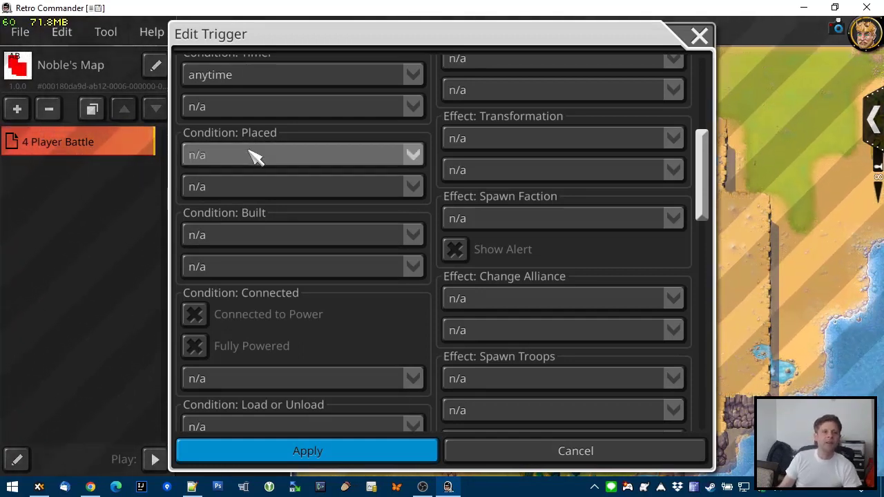
Step: Examine the trigger's Connected, Load or Unload, Go To Target and Mining conditions
scroll(280, 276, down, 3)
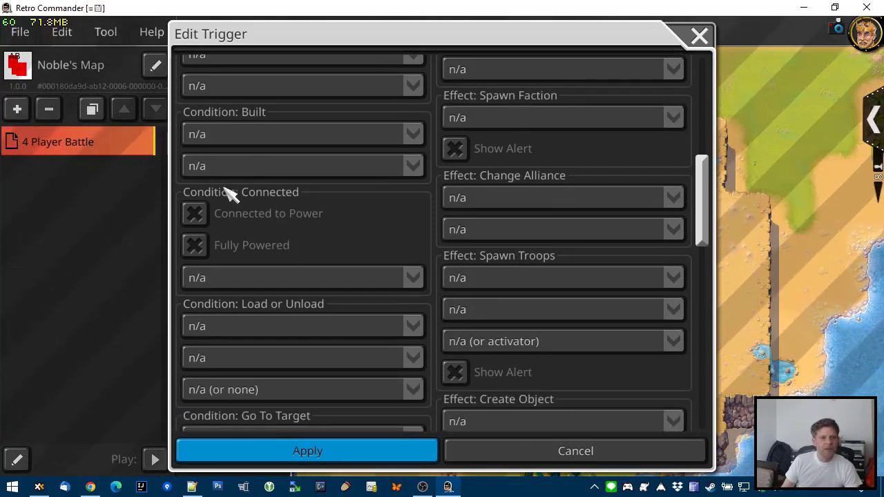
scroll(256, 220, down, 3)
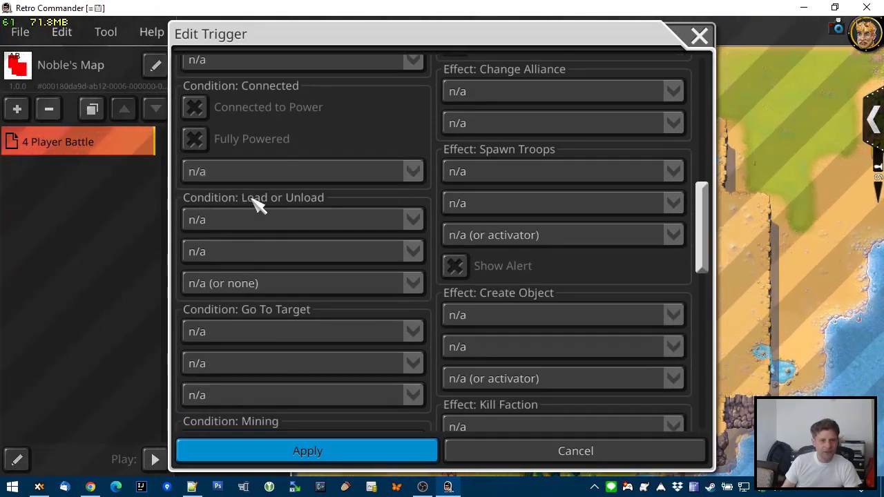
scroll(257, 214, down, 4)
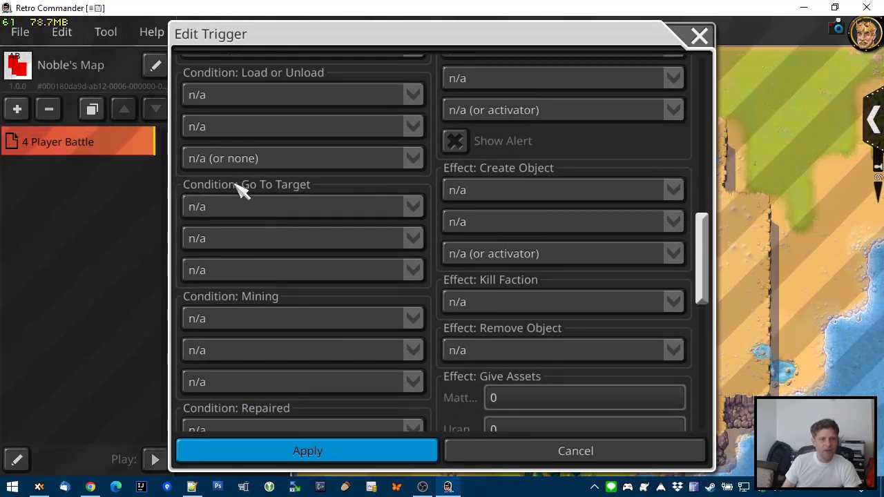
click(253, 205)
click(248, 202)
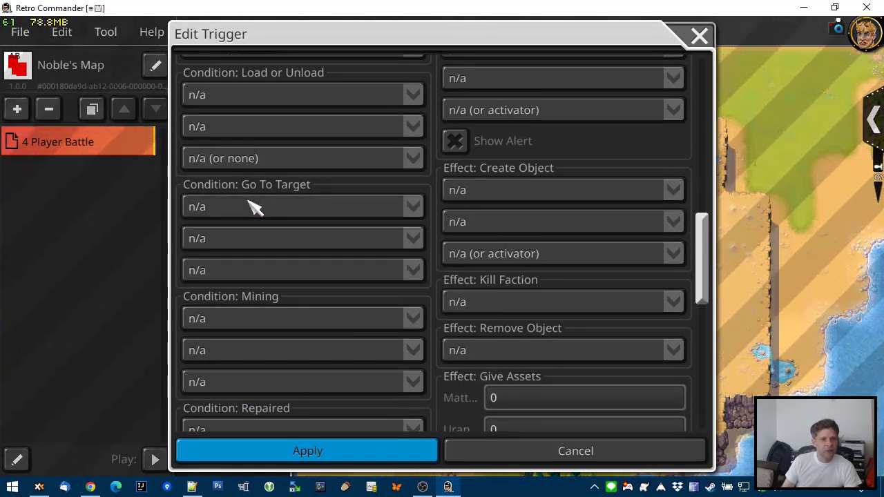
click(256, 239)
click(257, 244)
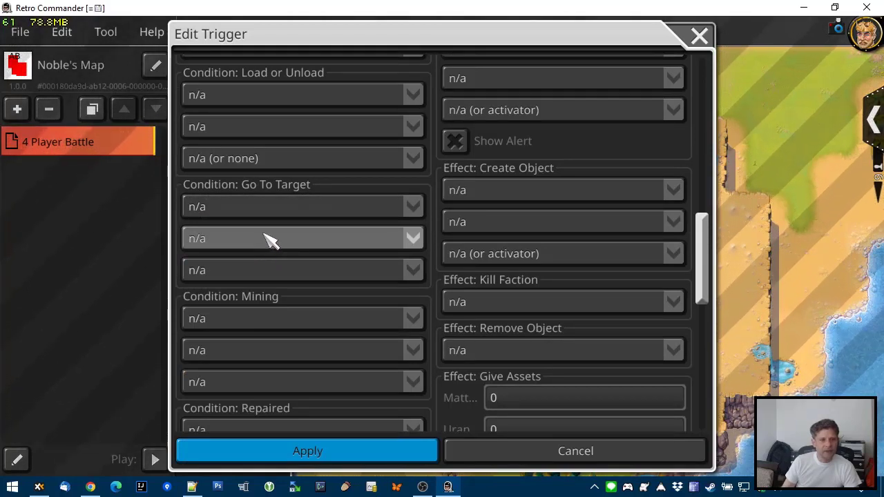
scroll(271, 239, down, 5)
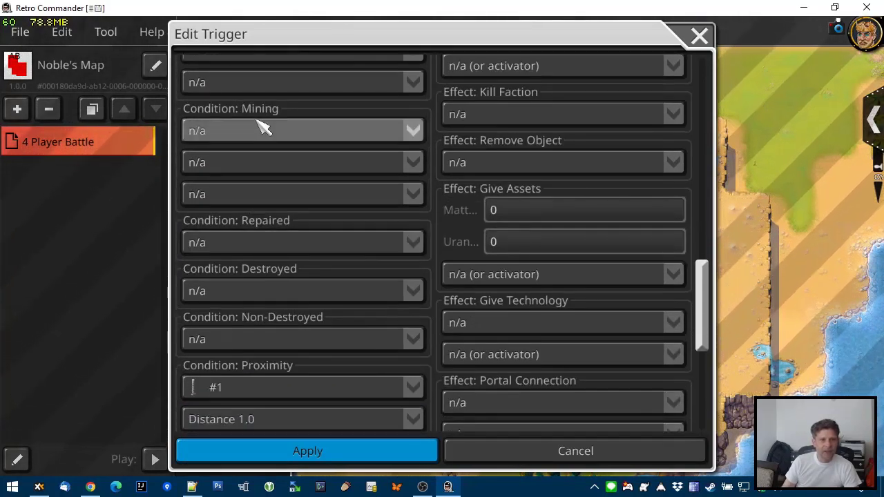
Step: Set the trigger's Proximity condition to Distance 2.0 for the Pan-Am League
scroll(287, 247, down, 4)
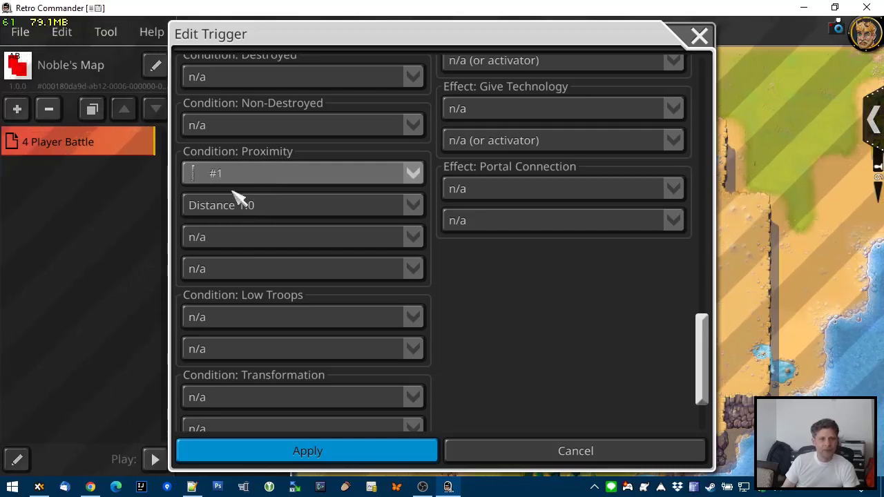
click(268, 208)
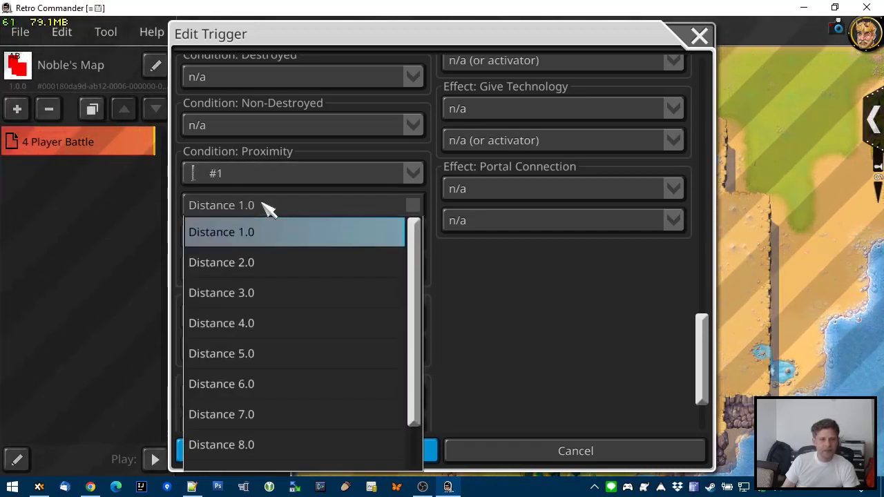
click(269, 268)
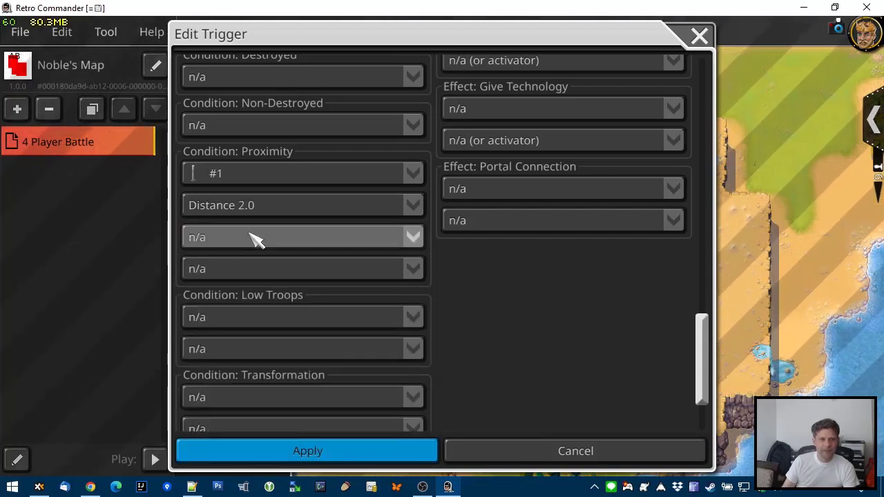
click(256, 238)
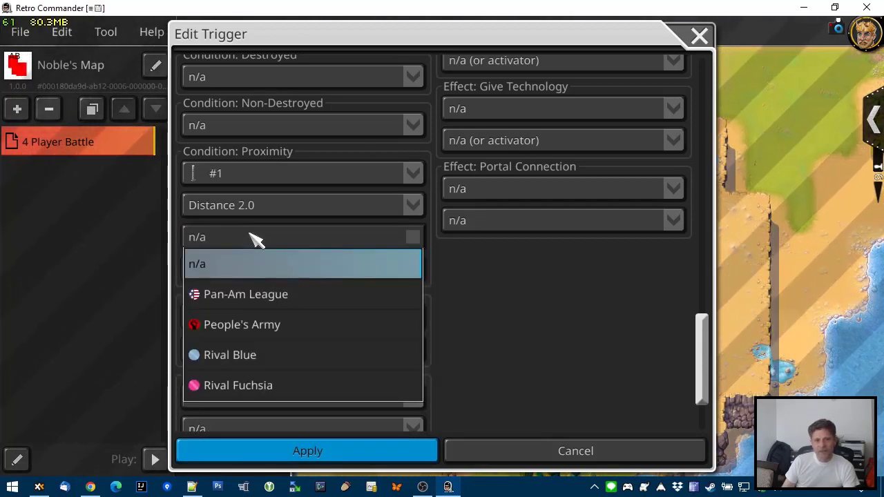
click(279, 295)
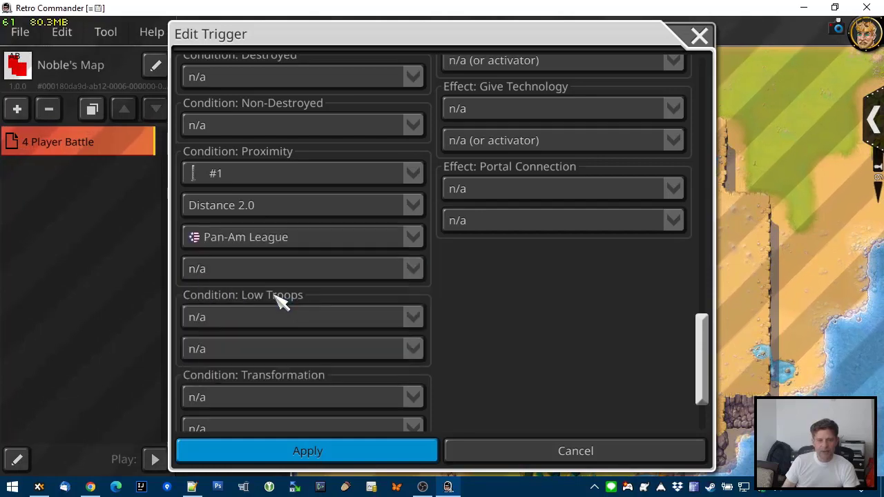
Step: Add a Quick Popup effect to the trigger with the text "Hey, you got 100 ore!"
scroll(511, 307, down, 3)
scroll(584, 292, up, 15)
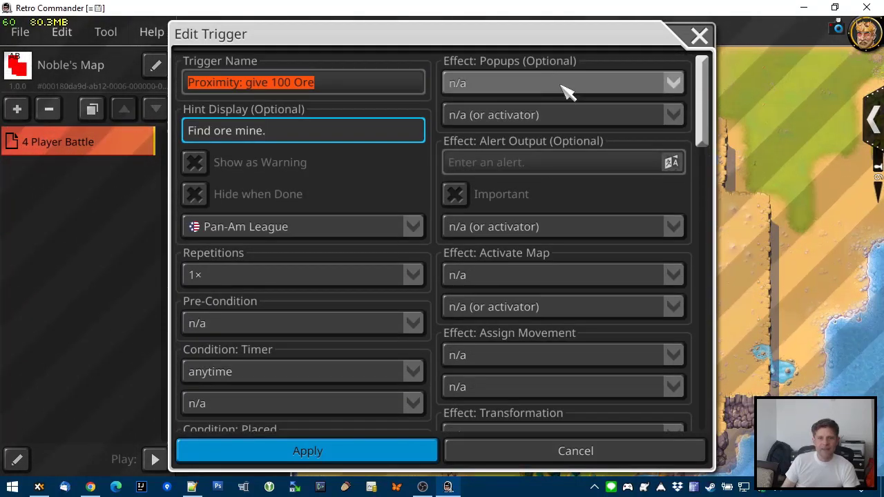
click(566, 89)
click(539, 142)
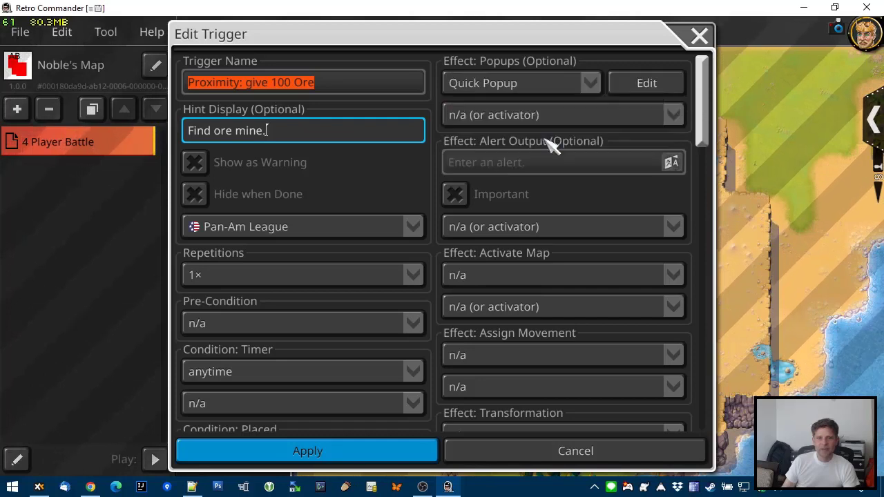
click(646, 82)
click(408, 260)
text(Hey)
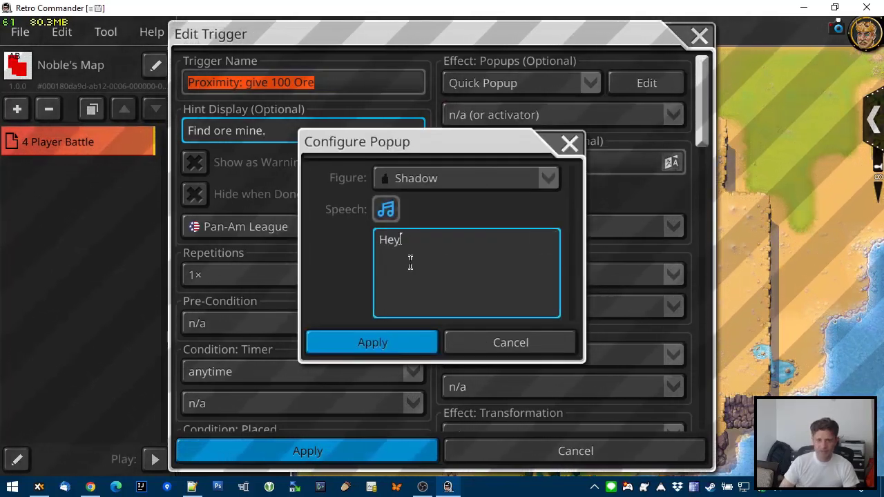
text(, you got 100 )
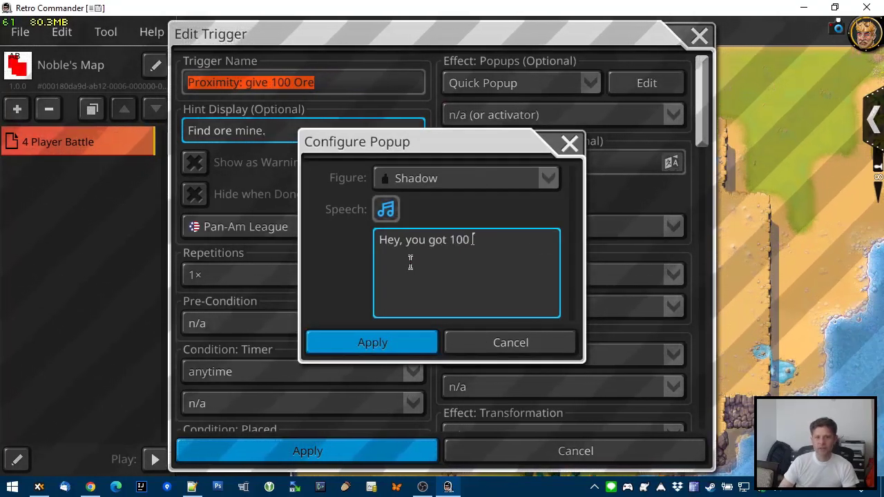
text(ore!)
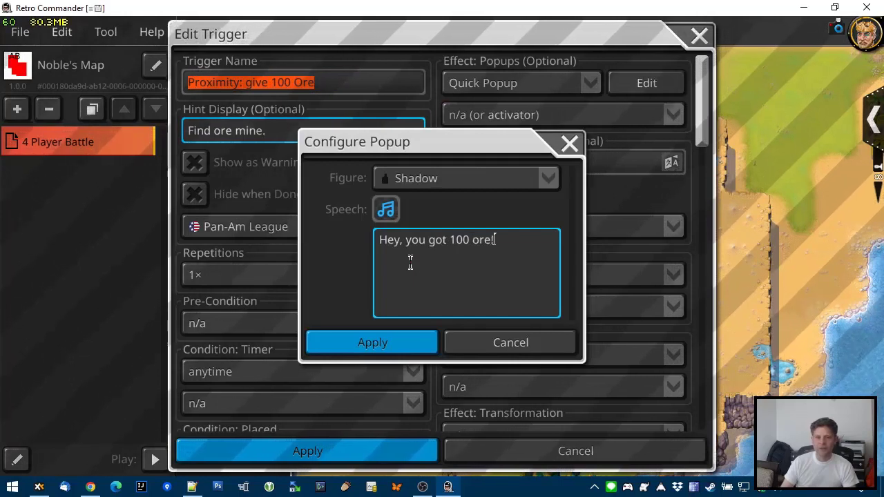
Step: Set the popup's figure to Major Tom /w Helmet and show the popup to the Pan-Am League
click(482, 178)
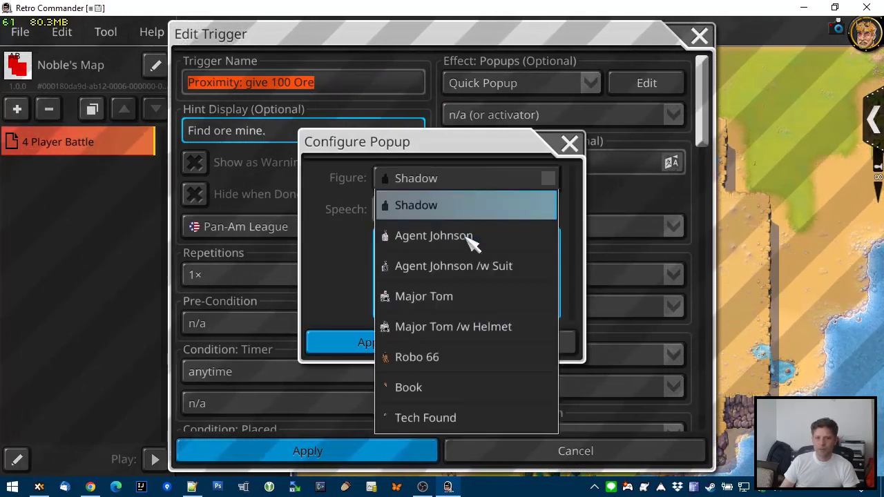
click(448, 327)
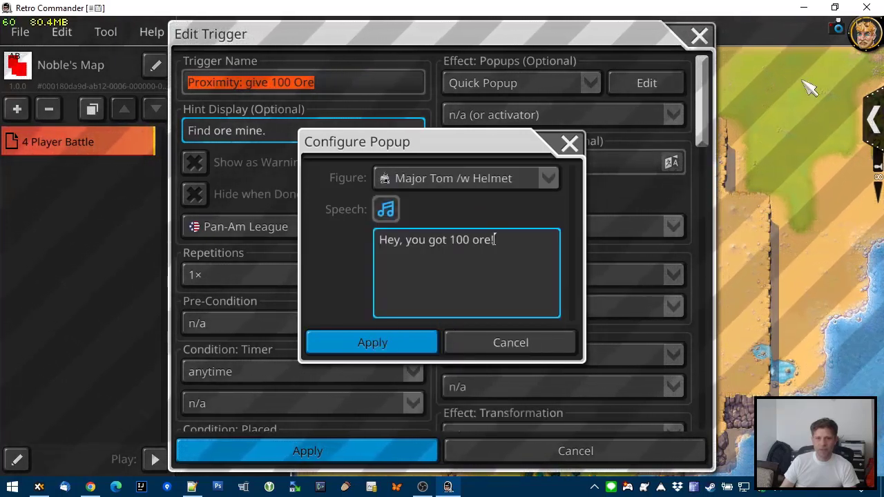
click(389, 340)
click(506, 116)
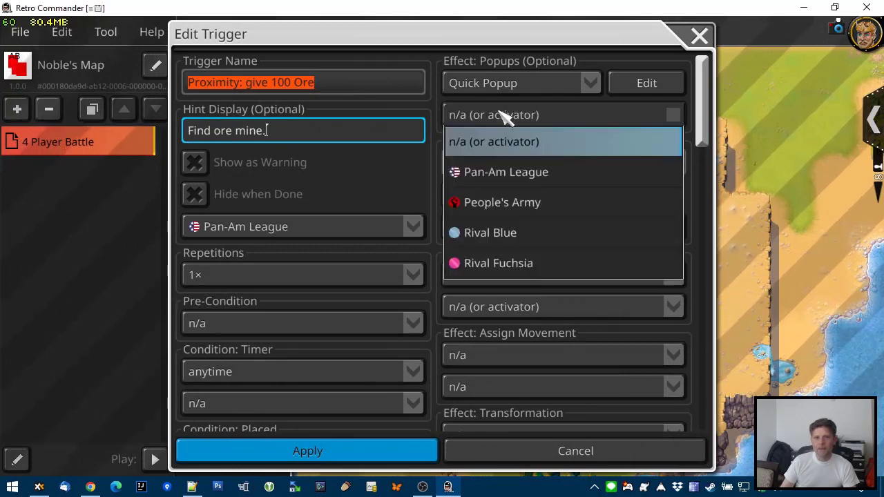
click(525, 174)
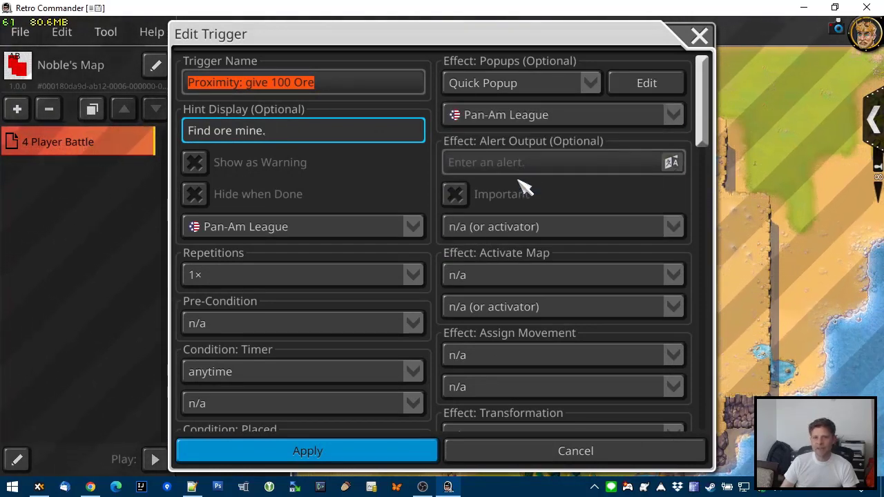
Step: Set the trigger's Give Assets effect to 100 matter and apply the trigger
scroll(529, 192, down, 1)
scroll(528, 193, down, 4)
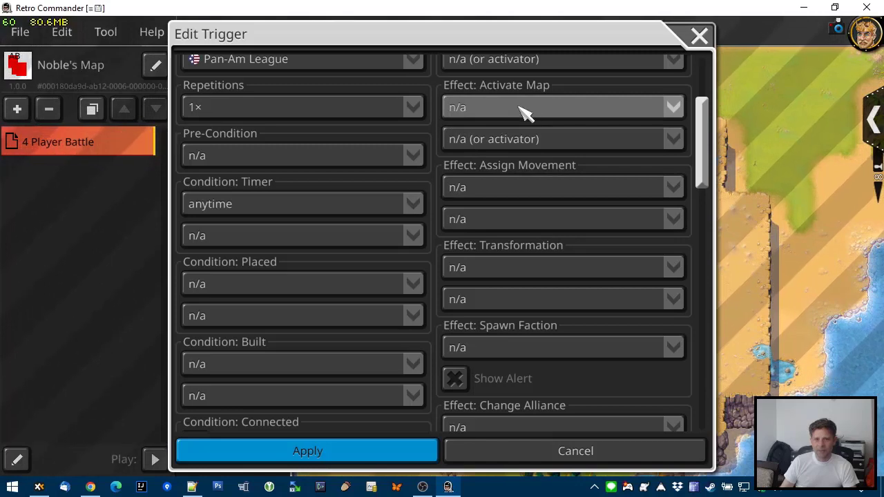
scroll(546, 193, down, 2)
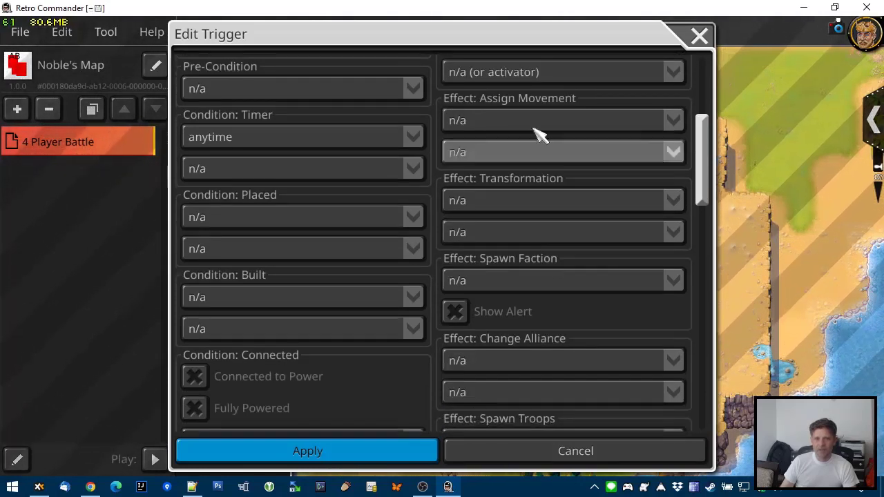
scroll(537, 308, down, 8)
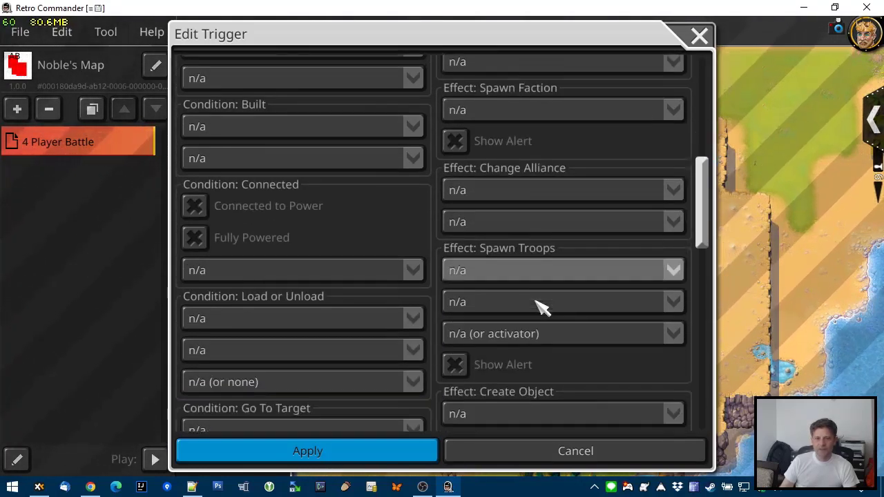
scroll(541, 293, down, 10)
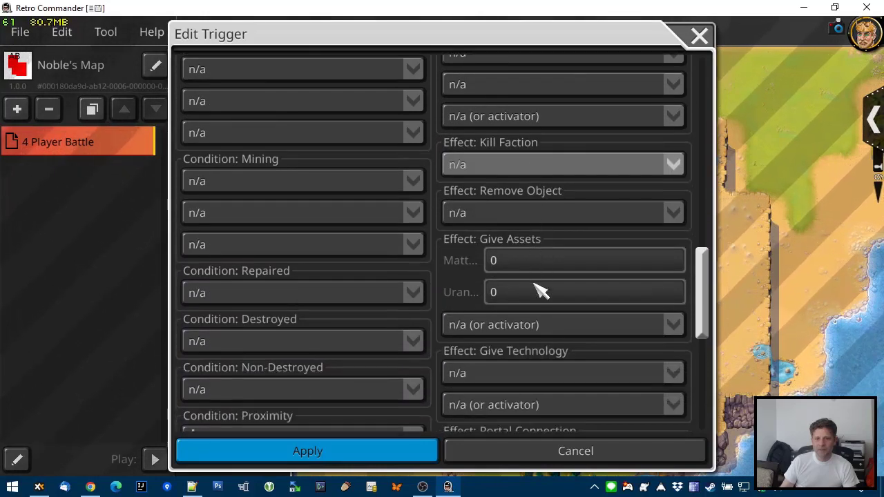
scroll(539, 290, down, 5)
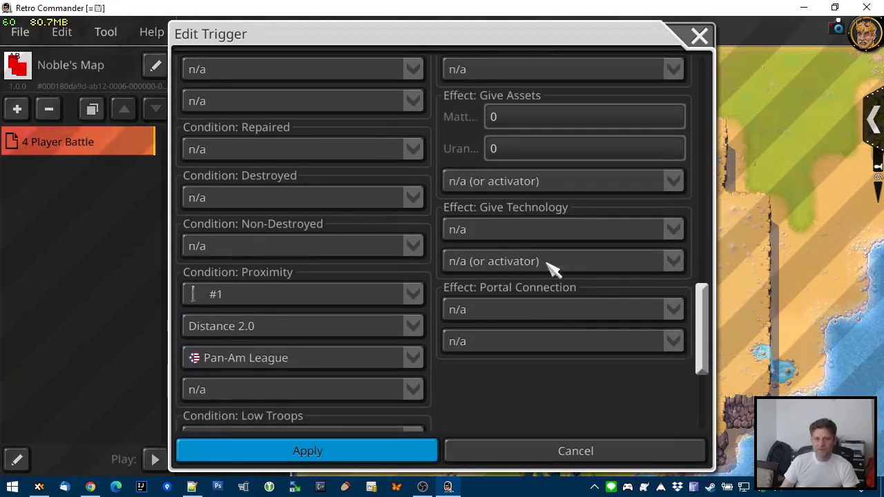
click(506, 116)
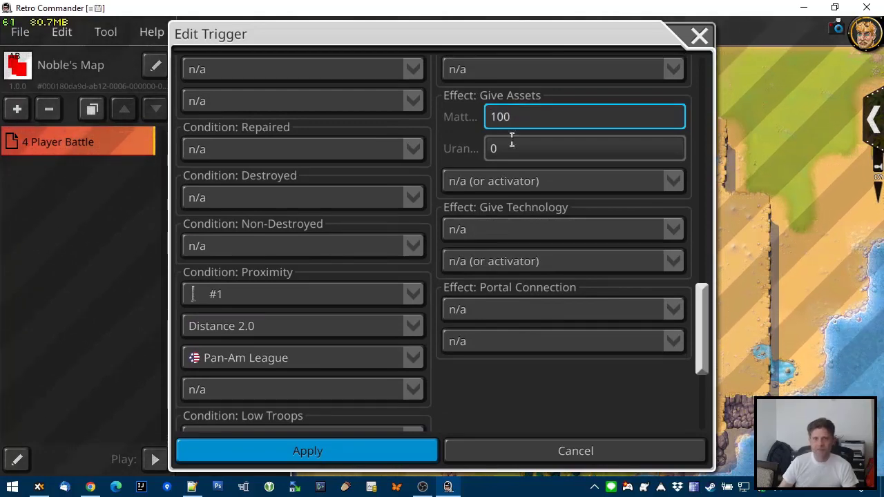
click(391, 455)
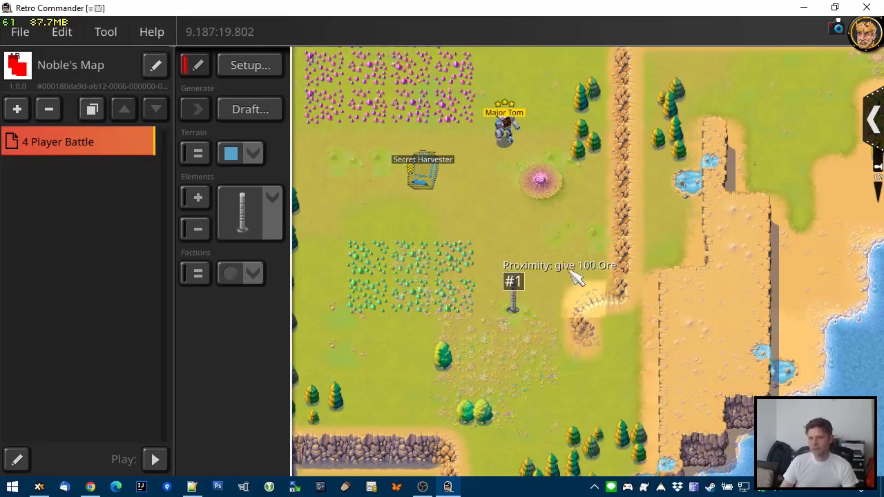
Step: Save the map and begin a test game of 4 Player Battle
click(21, 32)
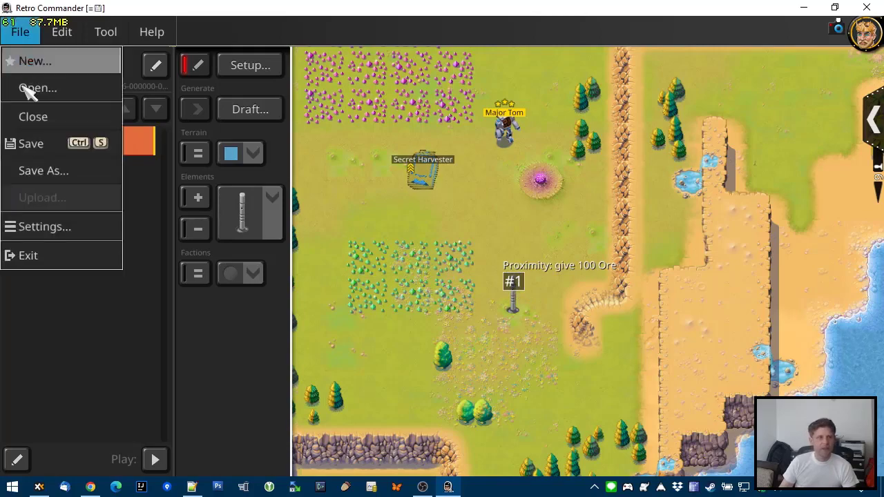
click(28, 142)
click(156, 461)
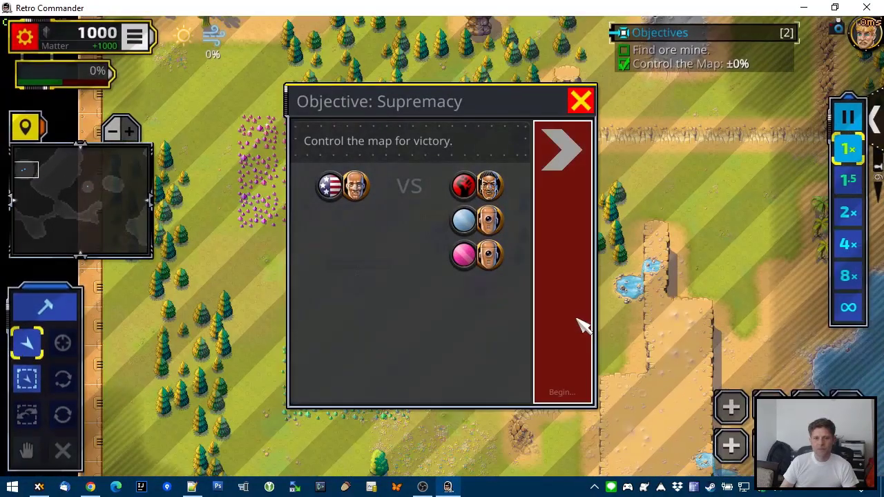
click(582, 325)
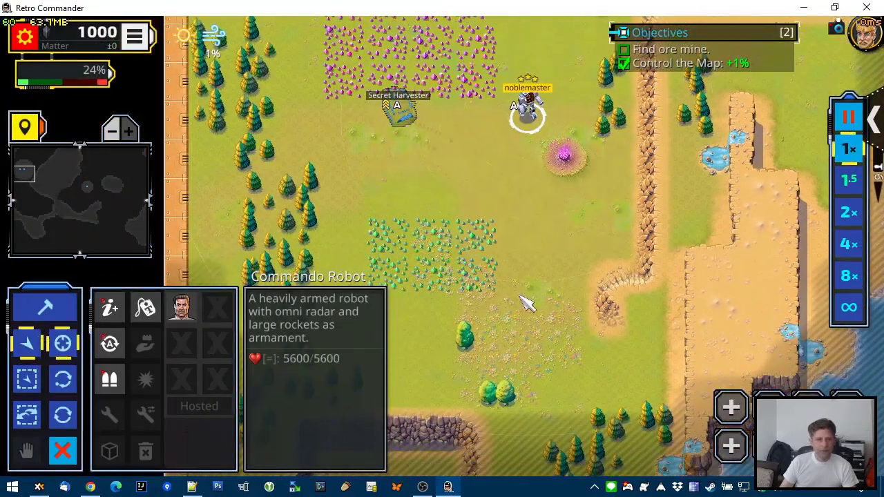
Step: Test the proximity trigger by sending the Commando Robot to the marker spot below the green ore field, and leave the game
click(523, 298)
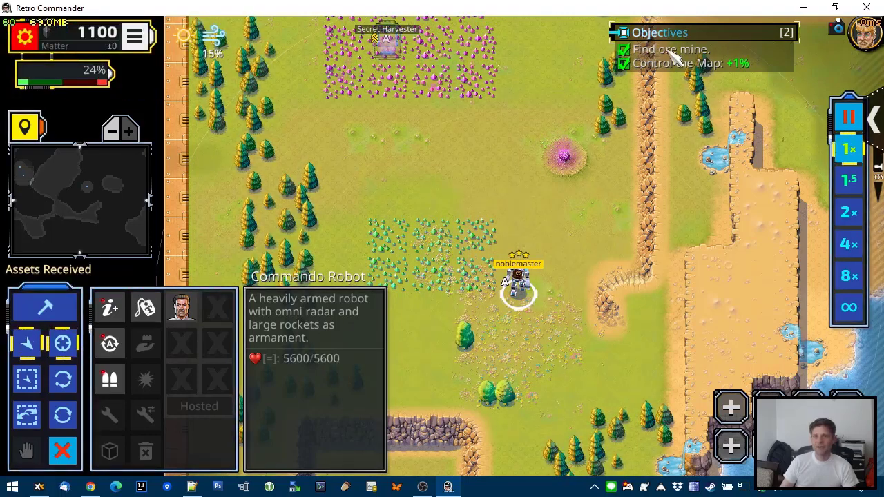
right_click(259, 131)
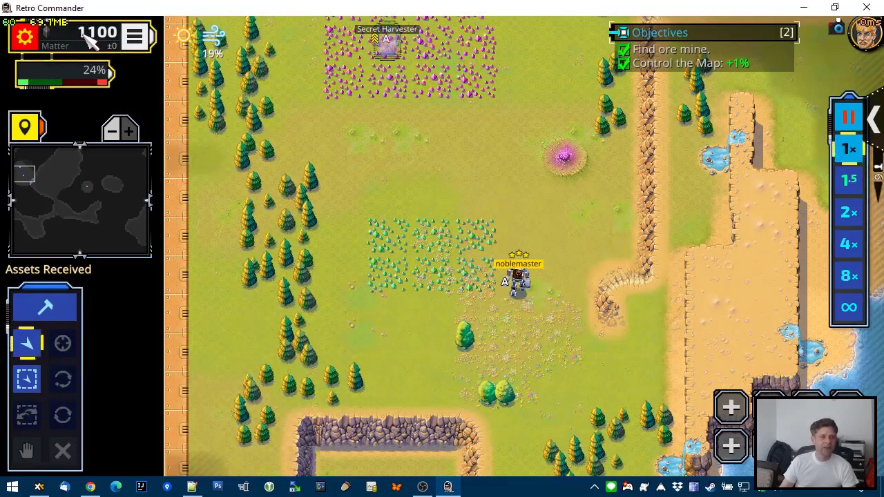
mouse_move(80, 45)
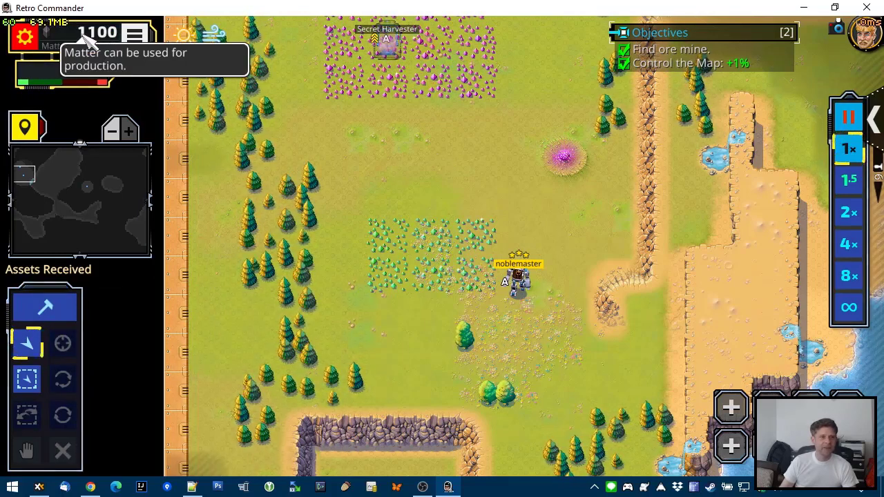
click(25, 34)
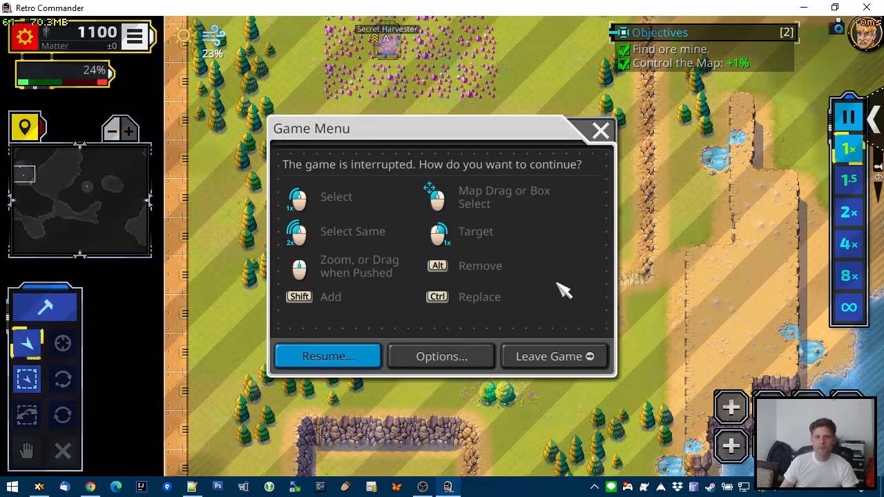
click(575, 358)
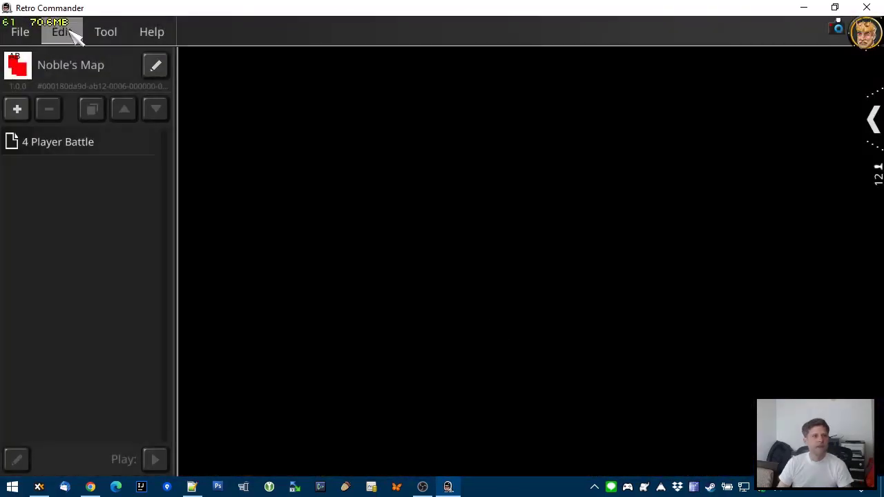
Step: Review the map upload rules and the Bundle Pictures requirements, and close the dialog without uploading
click(62, 33)
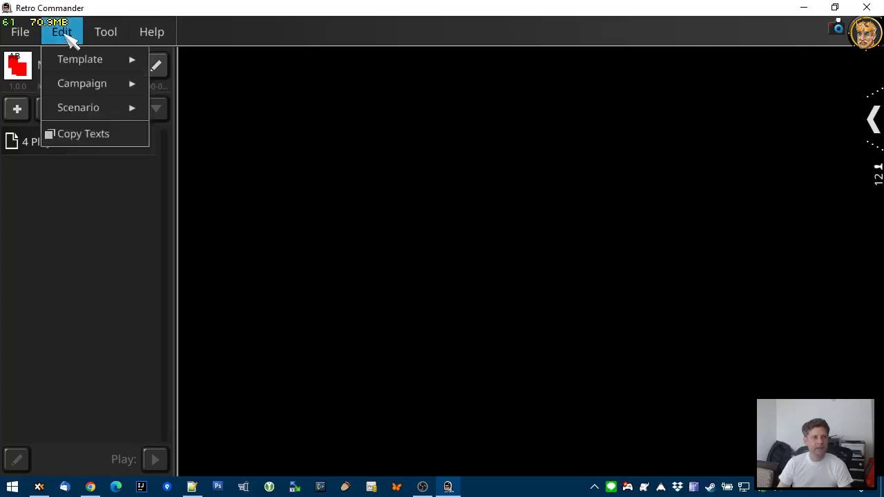
click(21, 33)
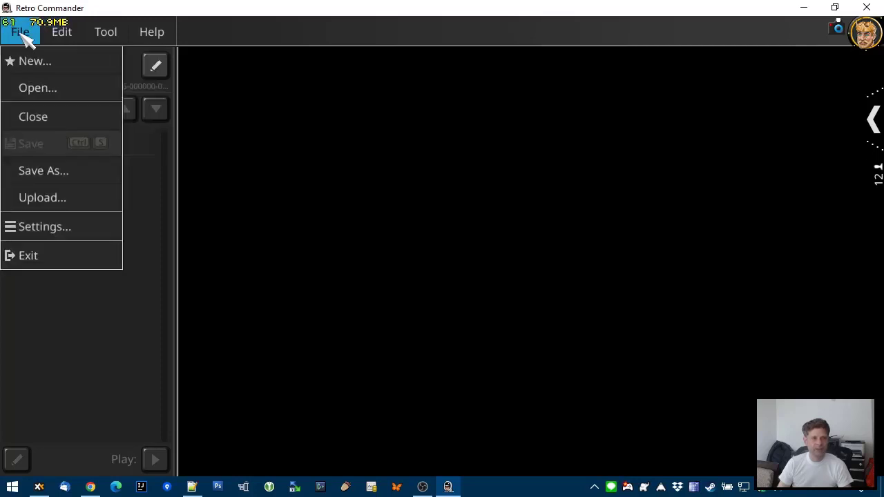
click(42, 199)
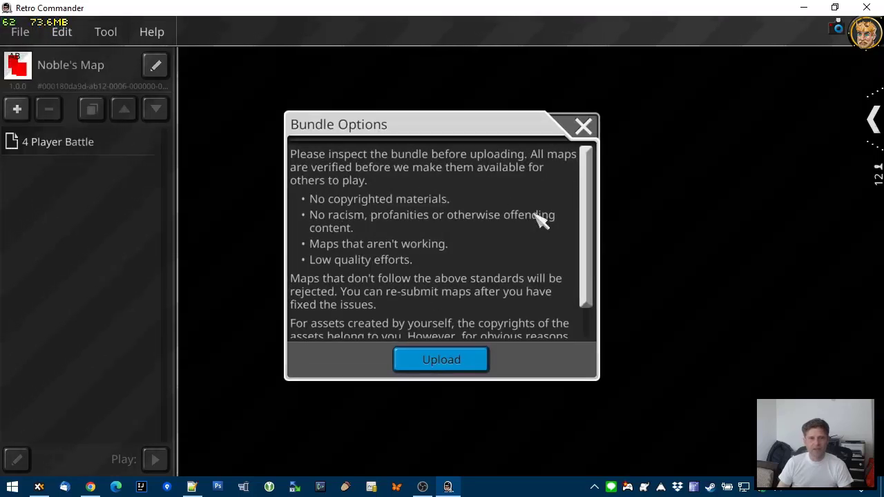
drag(448, 288, 429, 241)
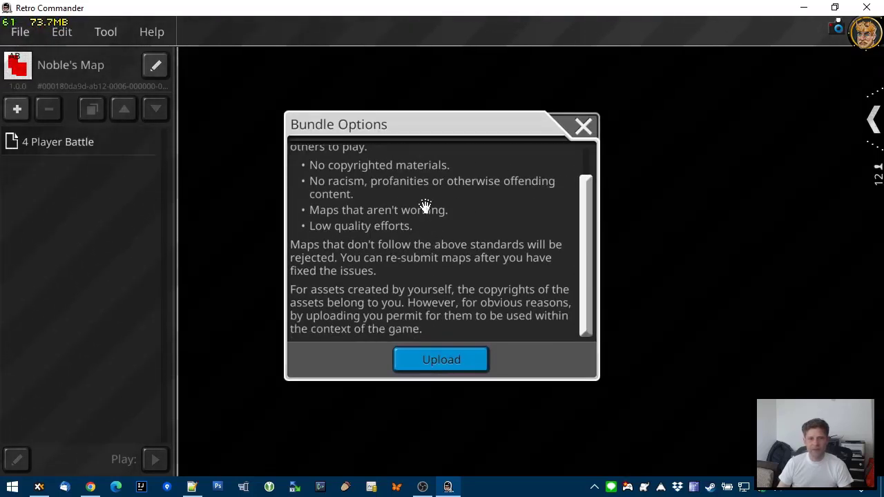
drag(424, 207, 426, 225)
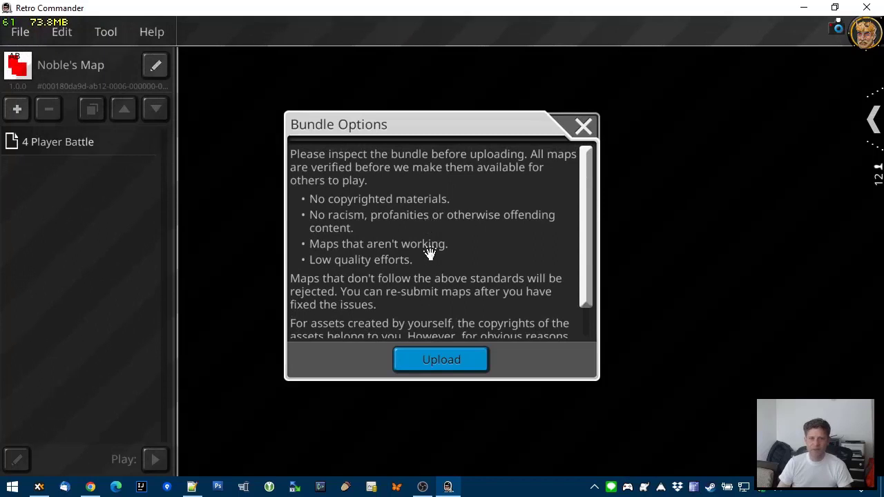
drag(438, 296, 430, 251)
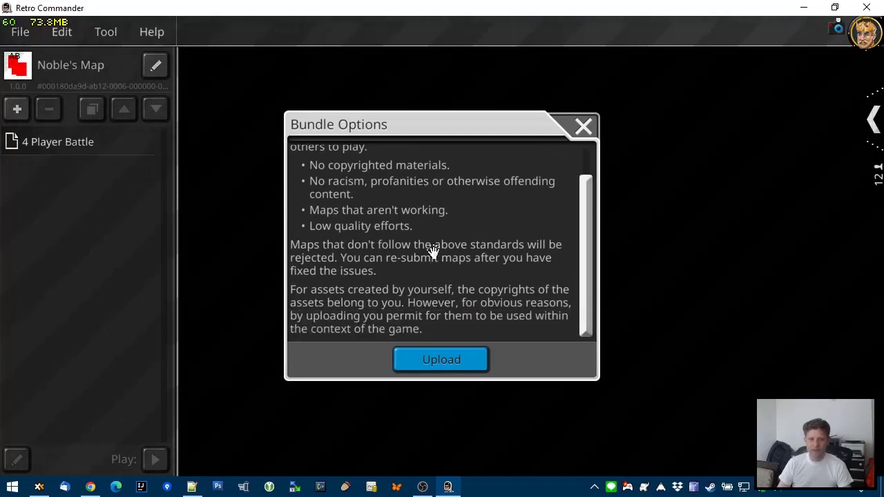
click(450, 360)
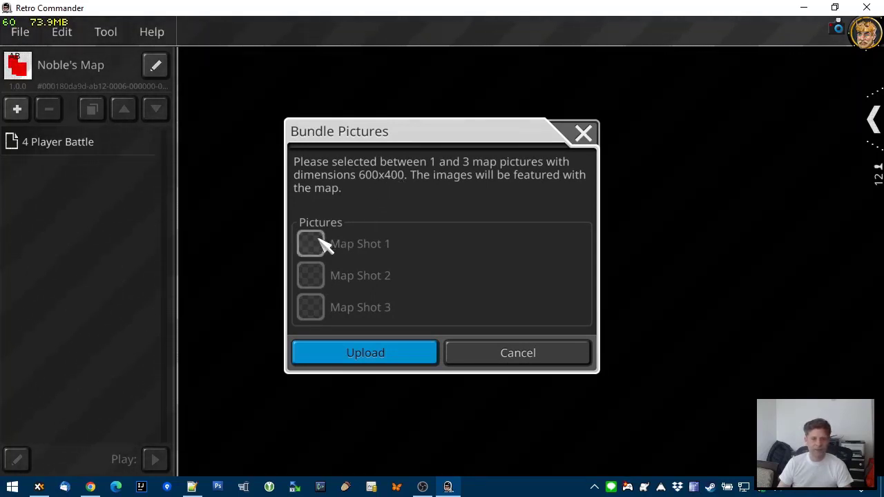
click(583, 135)
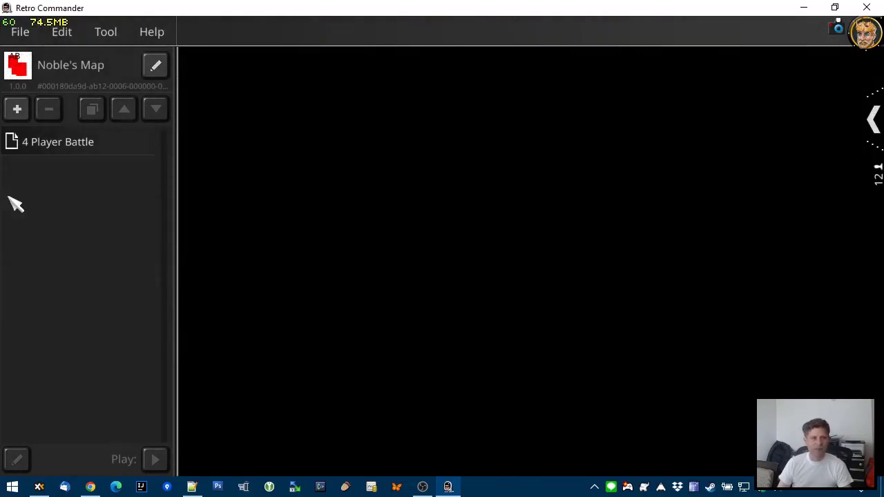
Step: Reopen the 4 Player Battle map and inspect the area around New Town and the nearby Commander
click(63, 143)
scroll(429, 269, down, 4)
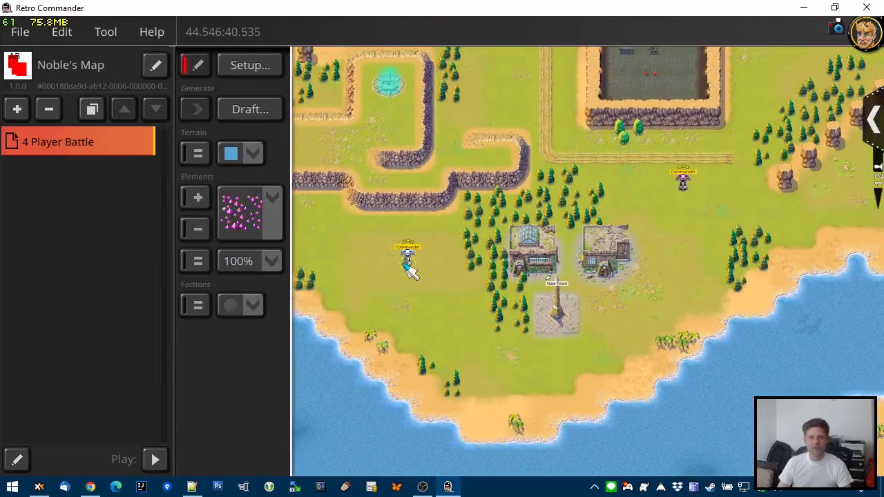
scroll(444, 283, up, 3)
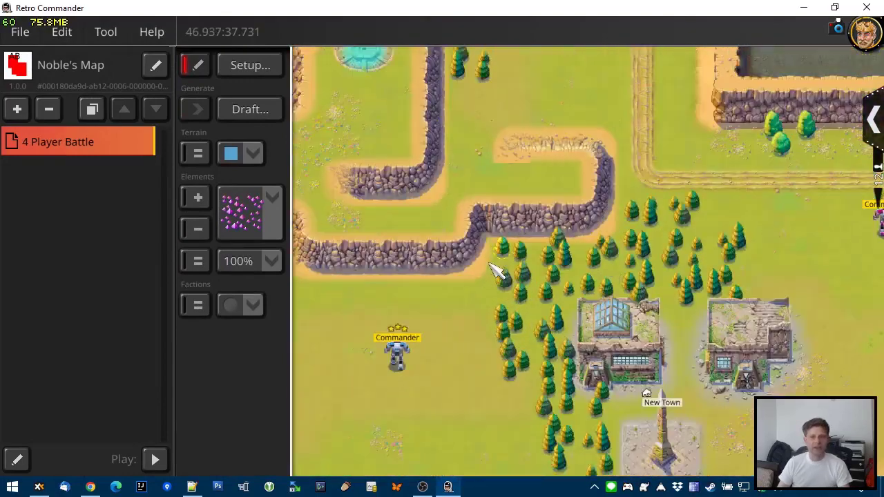
drag(442, 336, 404, 178)
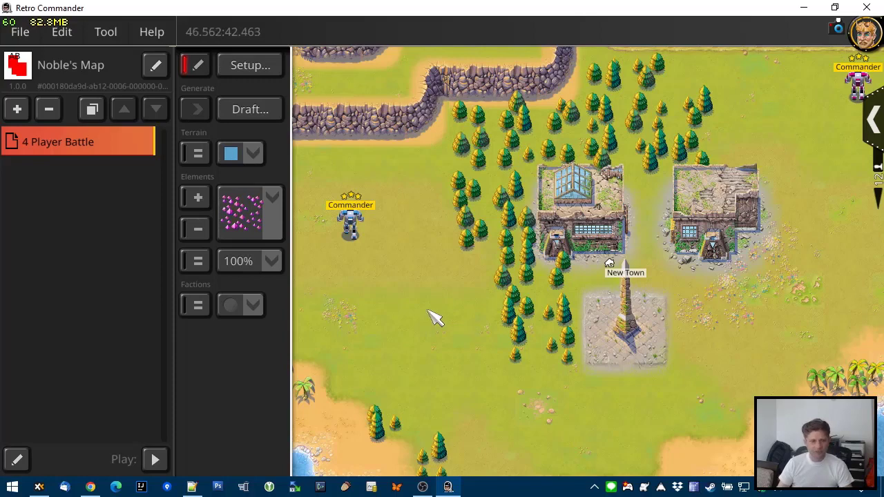
Step: Switch to Photopea in the browser and create a new project 600 pixels wide and 400 pixels high
mouse_move(95, 489)
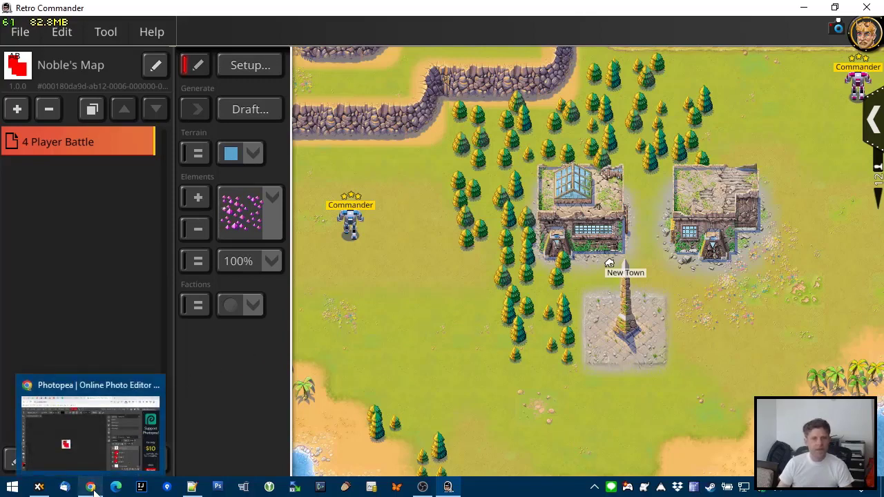
click(88, 431)
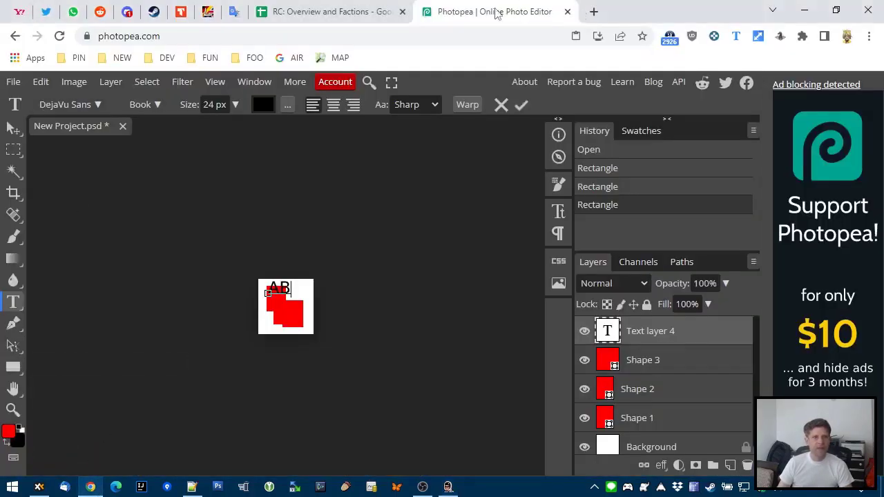
click(11, 82)
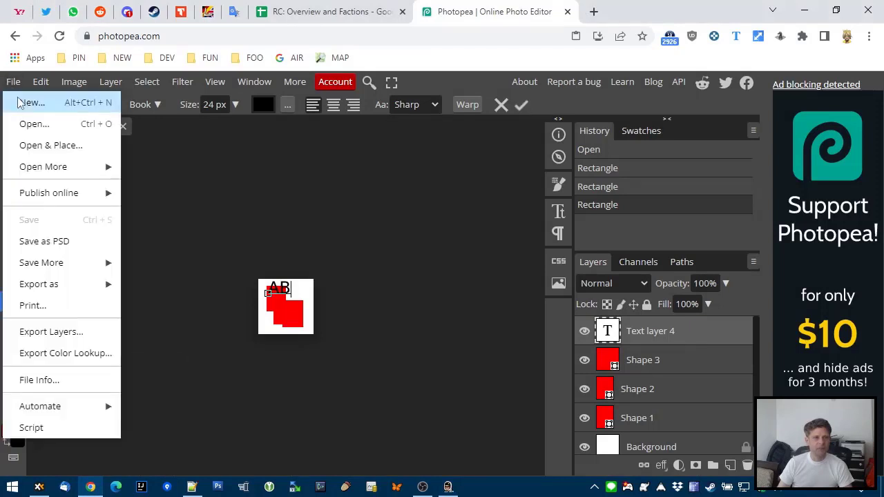
click(19, 104)
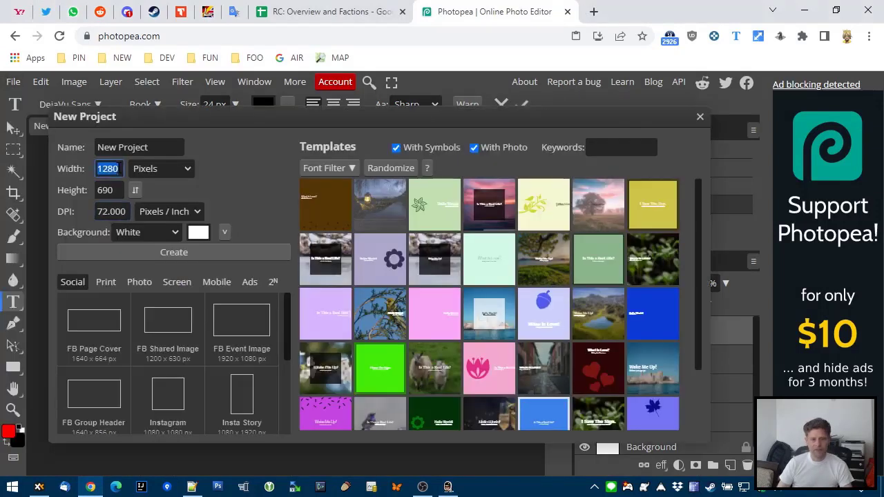
text(00)
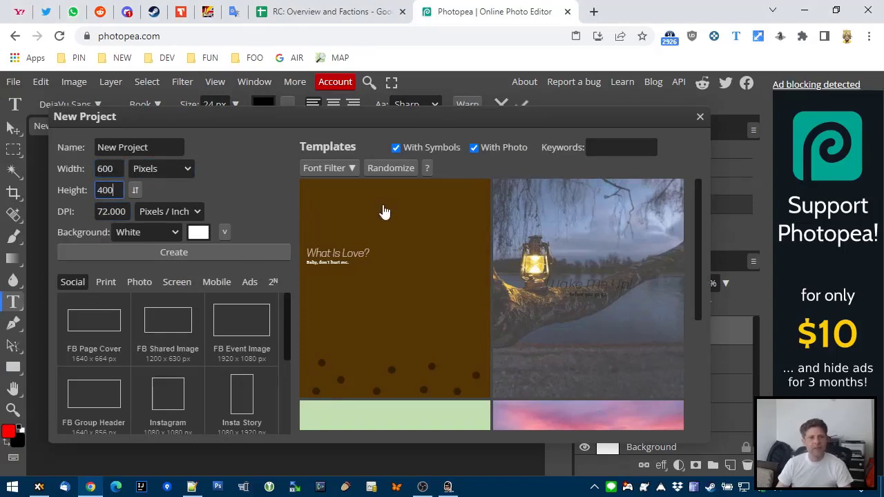
click(195, 253)
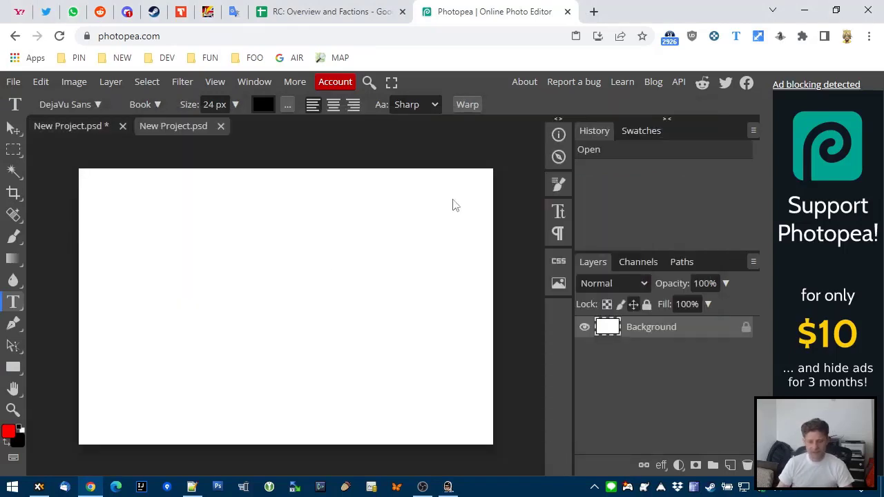
Step: Paste the map editor screenshot and move it so the Commander, forest and New Town buildings fill the canvas
click(41, 82)
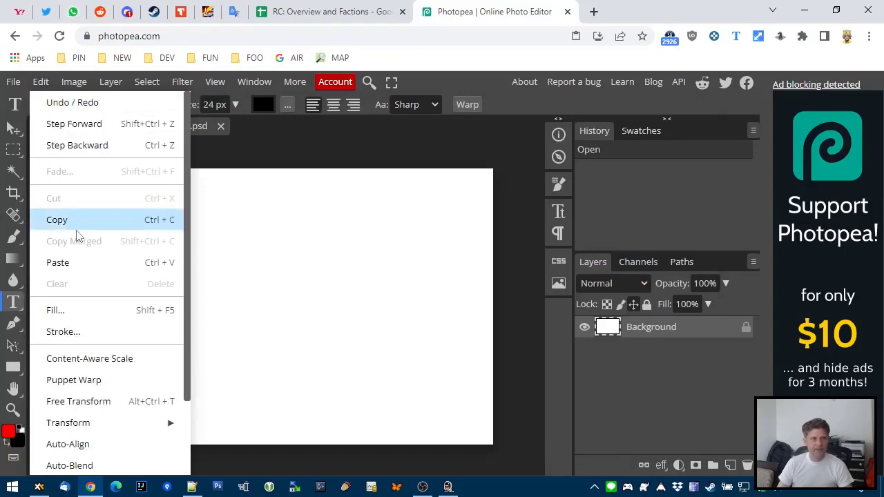
click(78, 262)
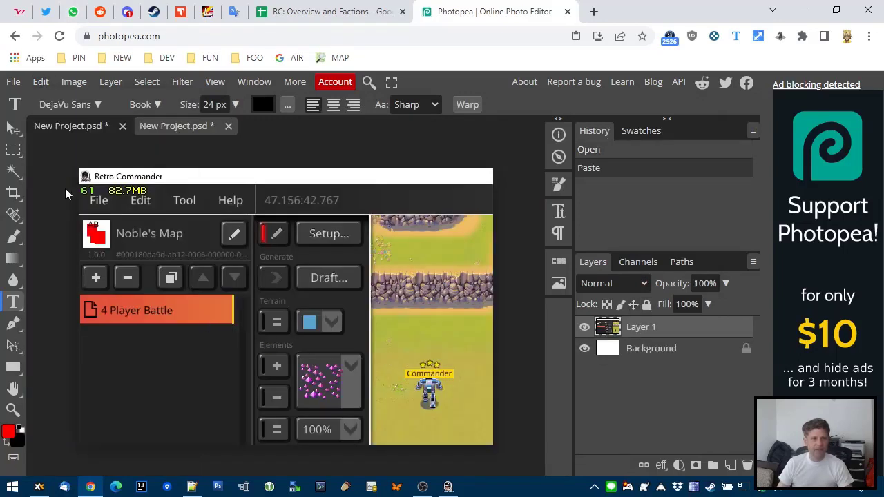
click(12, 129)
drag(449, 342, 126, 268)
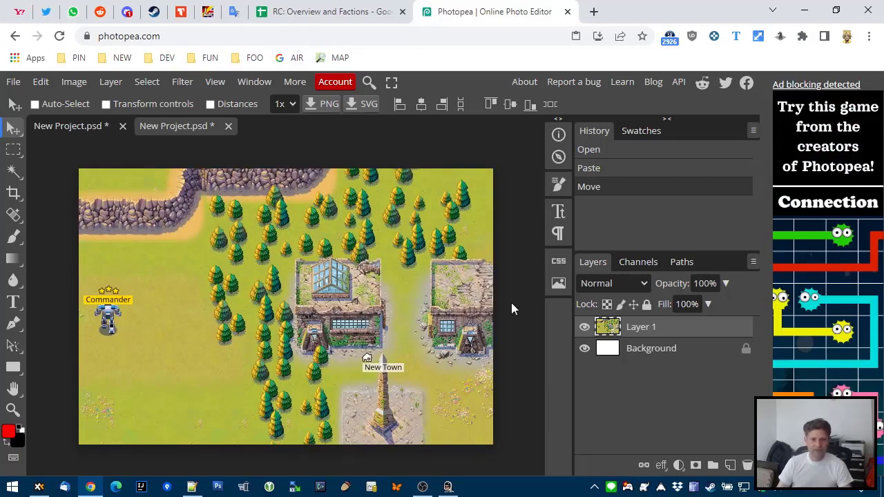
Step: Export the image as a PNG named map_shot, dismissing the ad blocker messages and the download bar
click(13, 82)
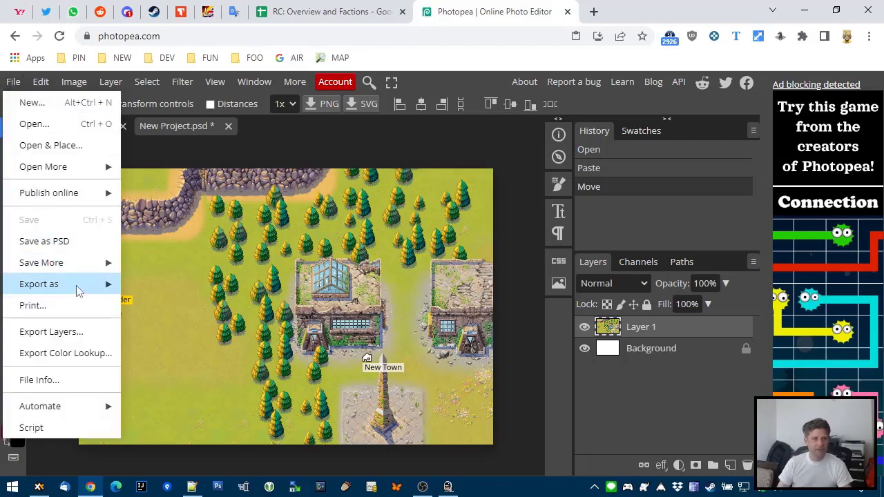
mouse_move(107, 289)
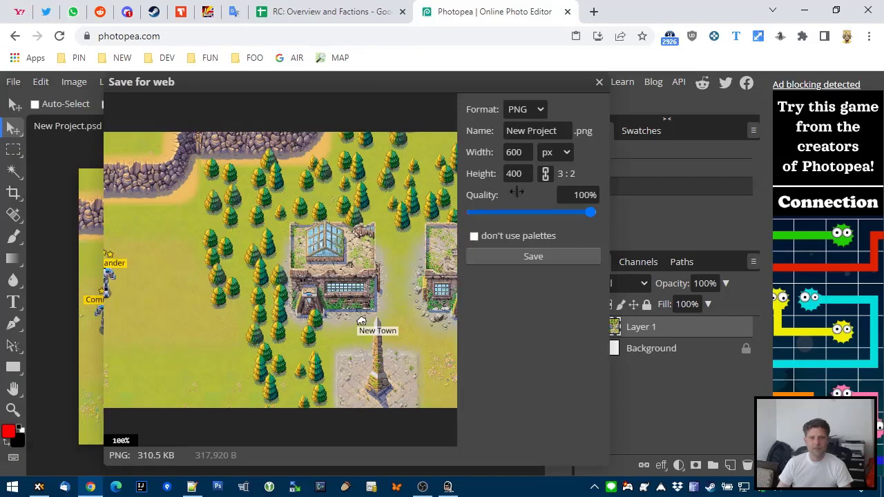
drag(562, 126, 450, 125)
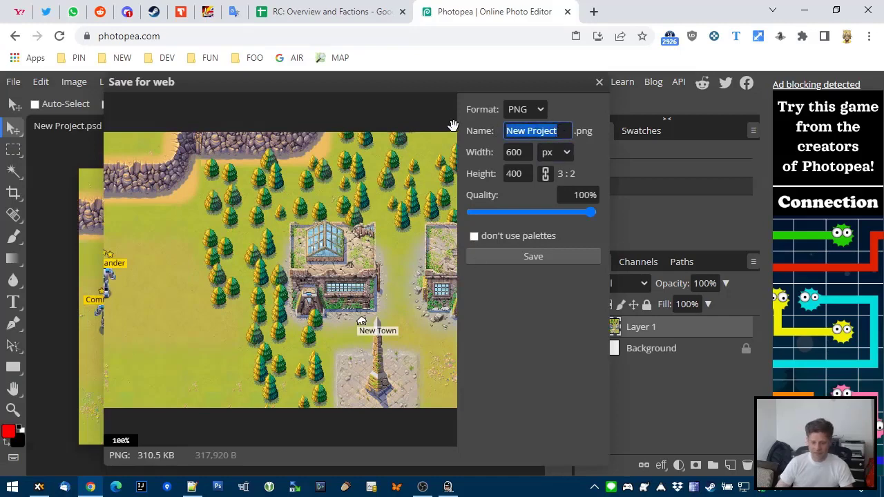
text(map_shot)
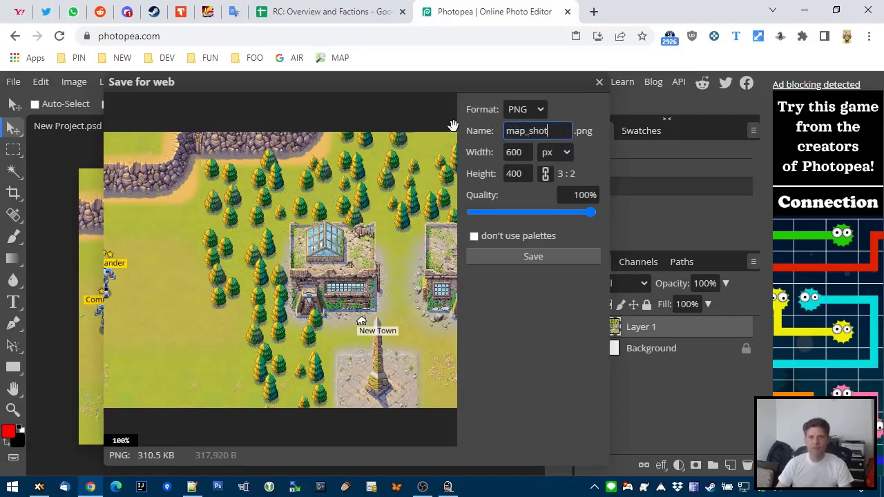
click(524, 257)
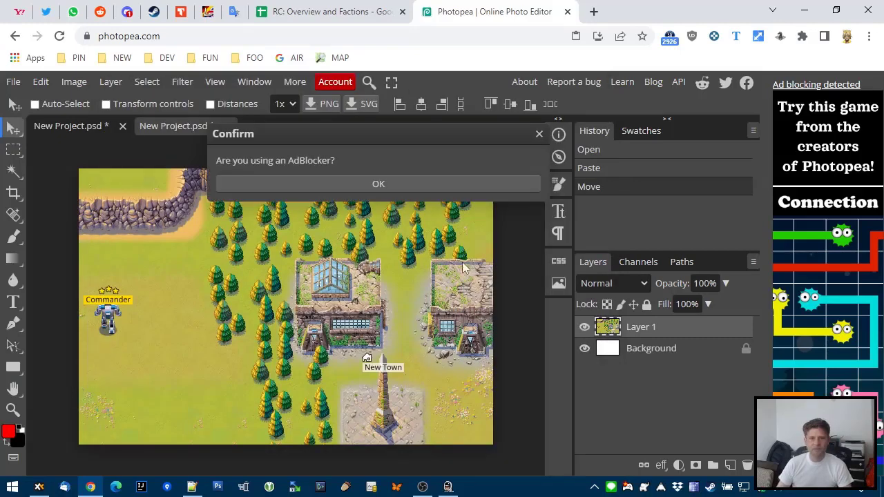
click(365, 181)
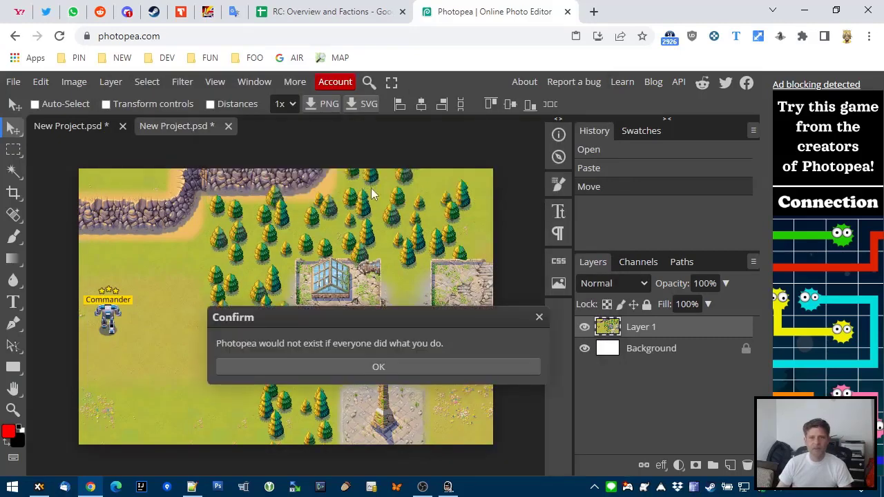
click(368, 366)
click(356, 420)
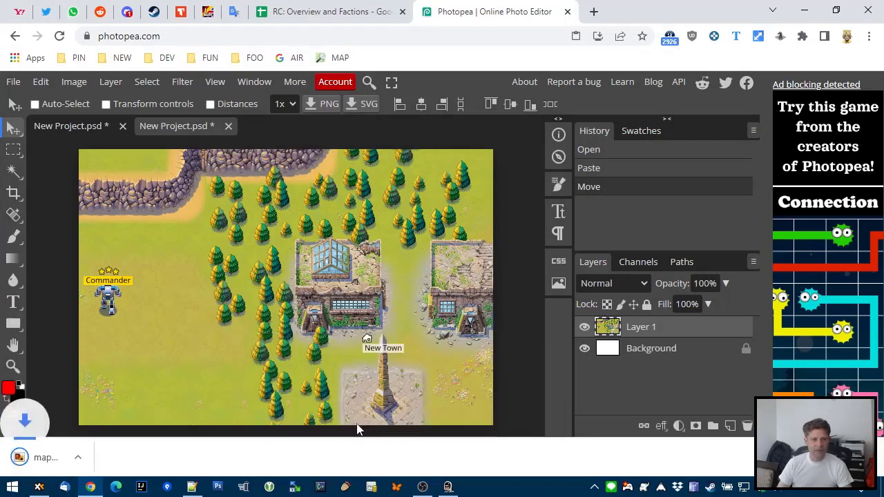
click(873, 456)
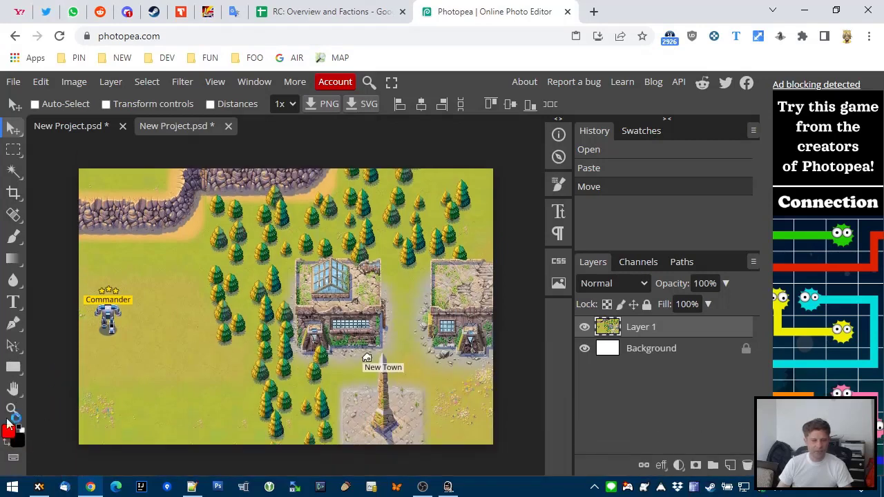
Step: Switch to XYplorer, view map_shot.png in the xx folder to check the picture, and close the viewer
click(40, 488)
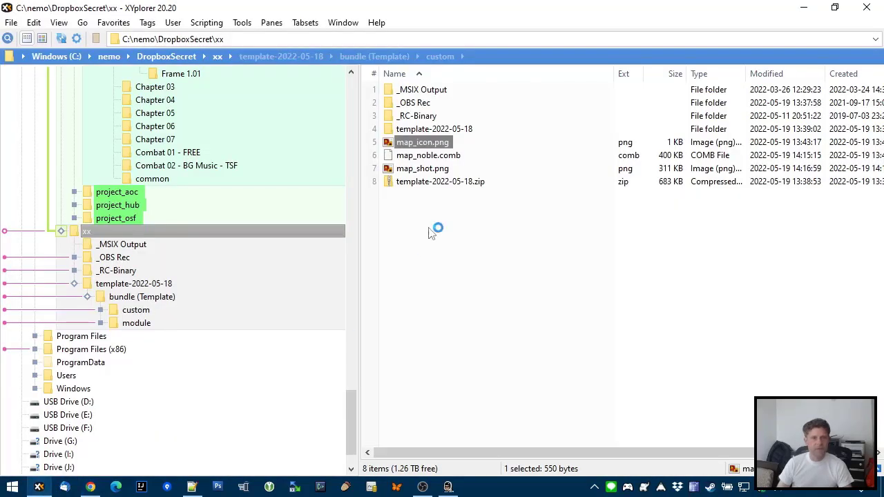
click(422, 169)
double_click(424, 169)
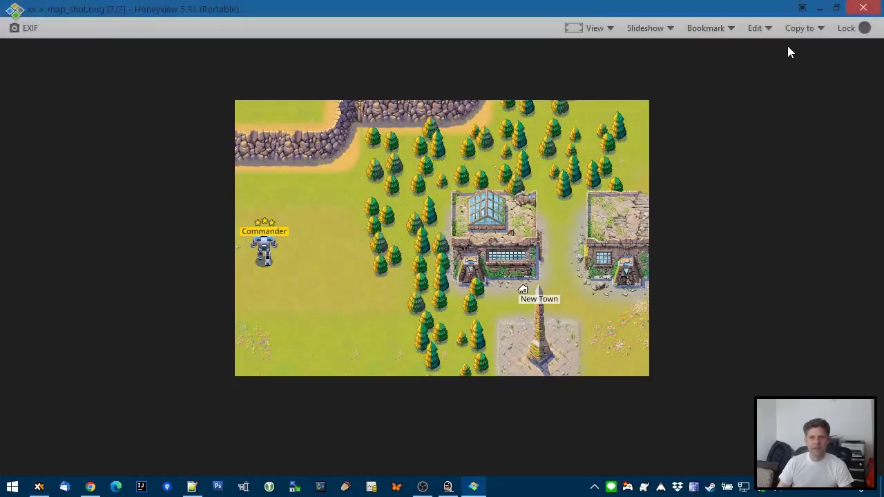
click(874, 8)
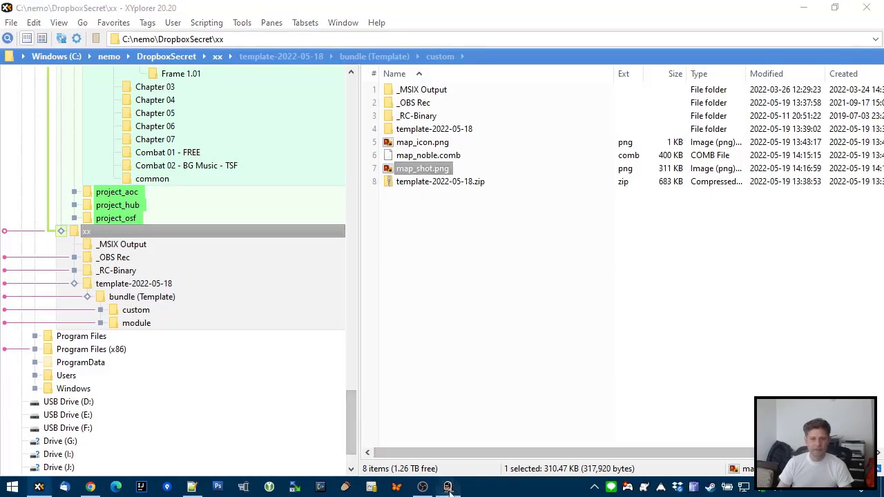
Step: In Retro Commander, start the map upload with map_shot.png as Map Shot 1, and close the Bundle Pictures dialog without uploading
click(448, 487)
click(22, 35)
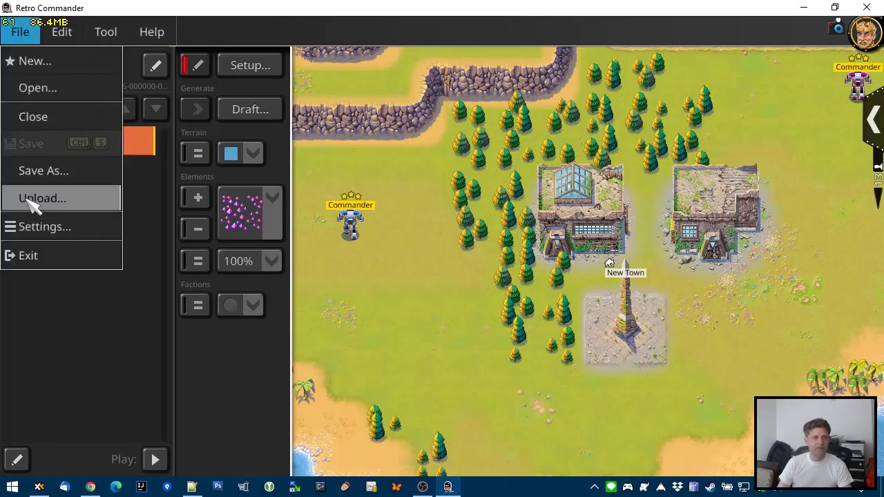
click(29, 198)
click(431, 370)
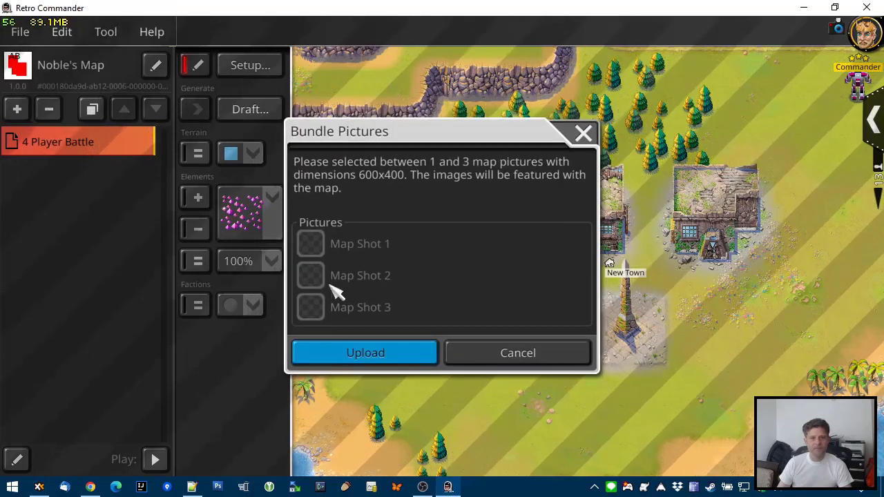
click(311, 243)
scroll(359, 274, down, 1)
click(355, 331)
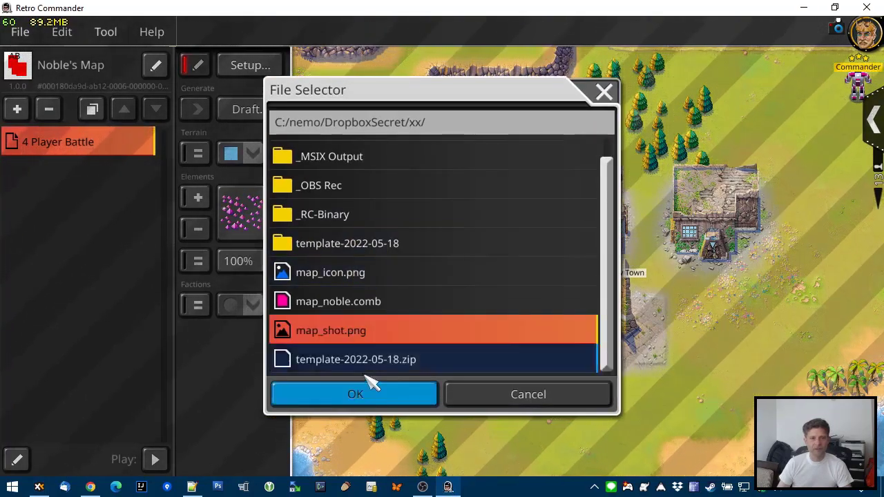
click(364, 390)
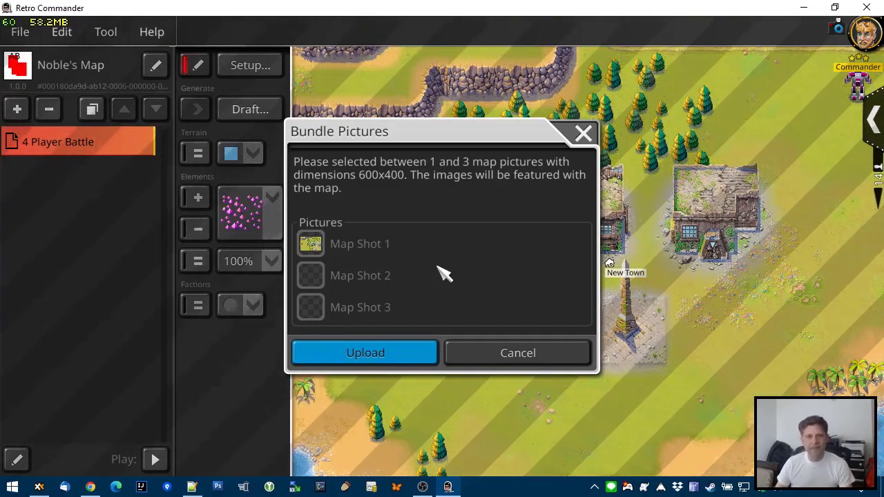
click(586, 135)
drag(414, 322, 540, 368)
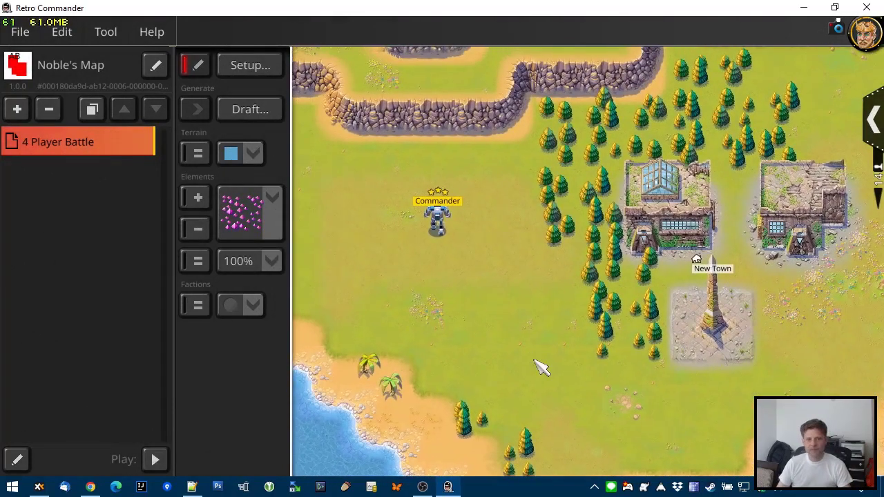